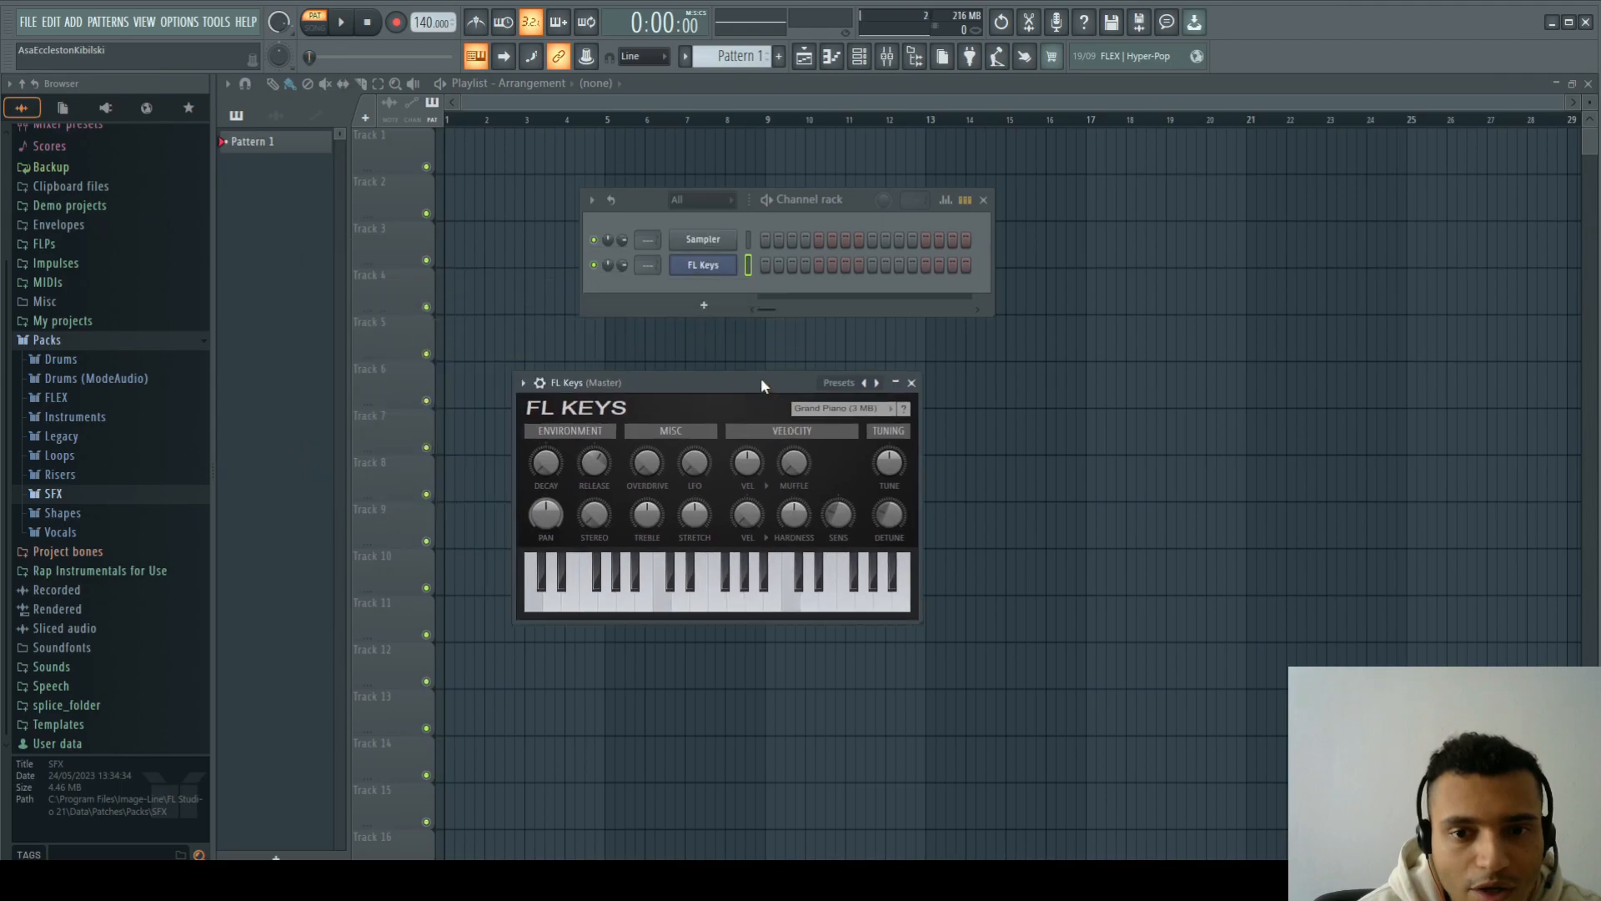
Step: Close the FL Keys window, open the channel's piano roll and draw a C5 note filling bar 1
{"action": "left_click", "coordinate": [910, 381]}
{"action": "right_click", "coordinate": [736, 260]}
{"action": "left_click", "coordinate": [765, 265]}
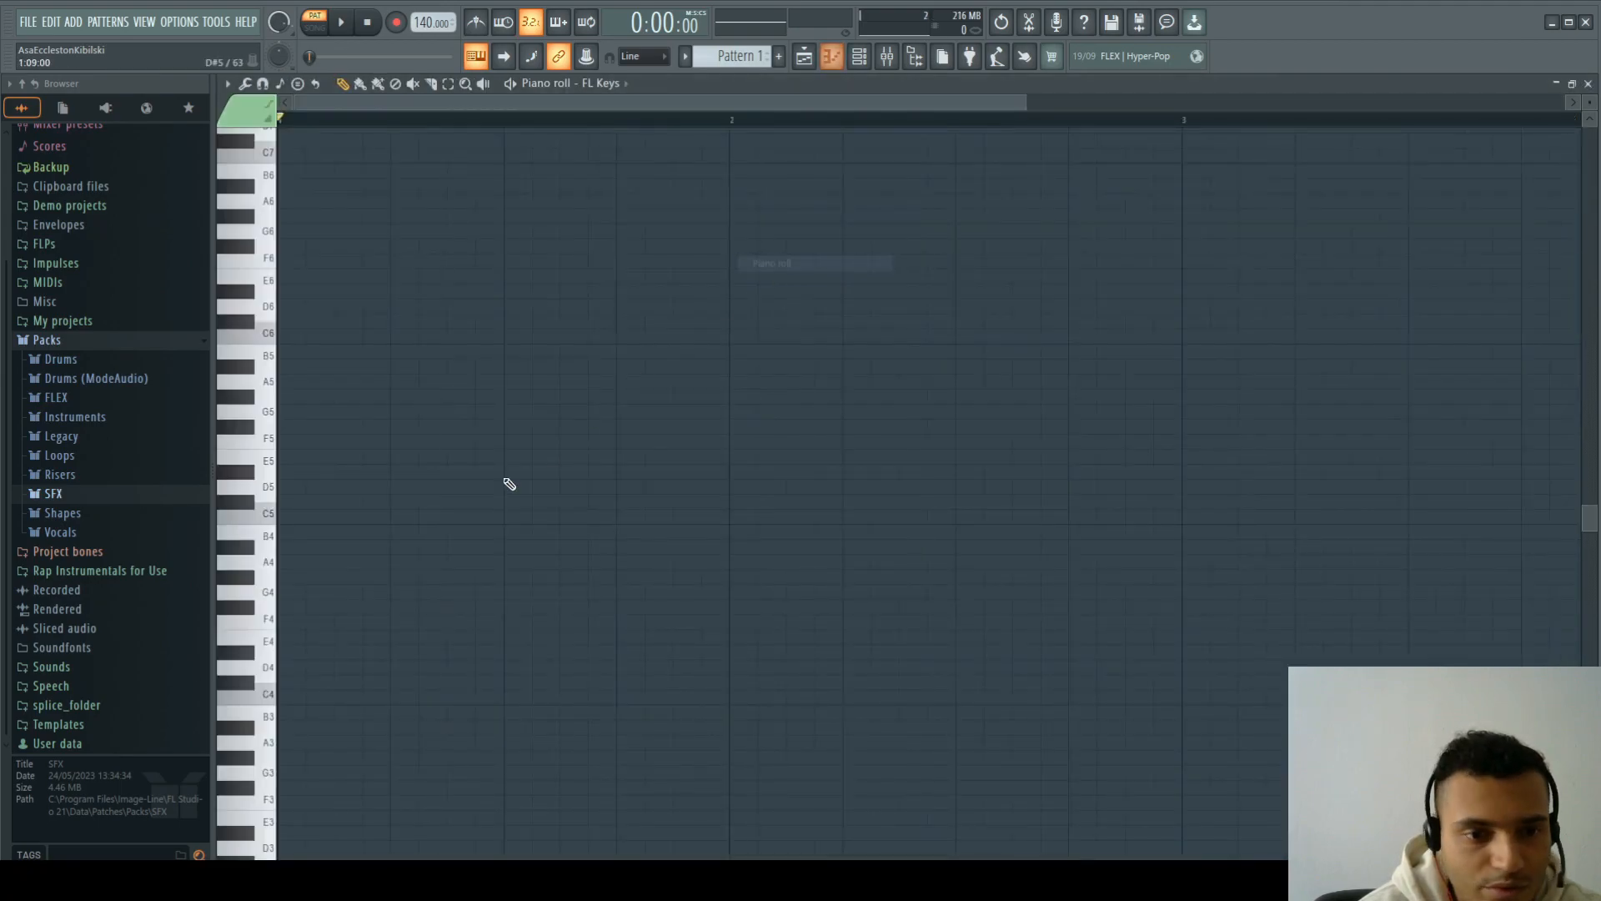
{"action": "left_click", "coordinate": [288, 517]}
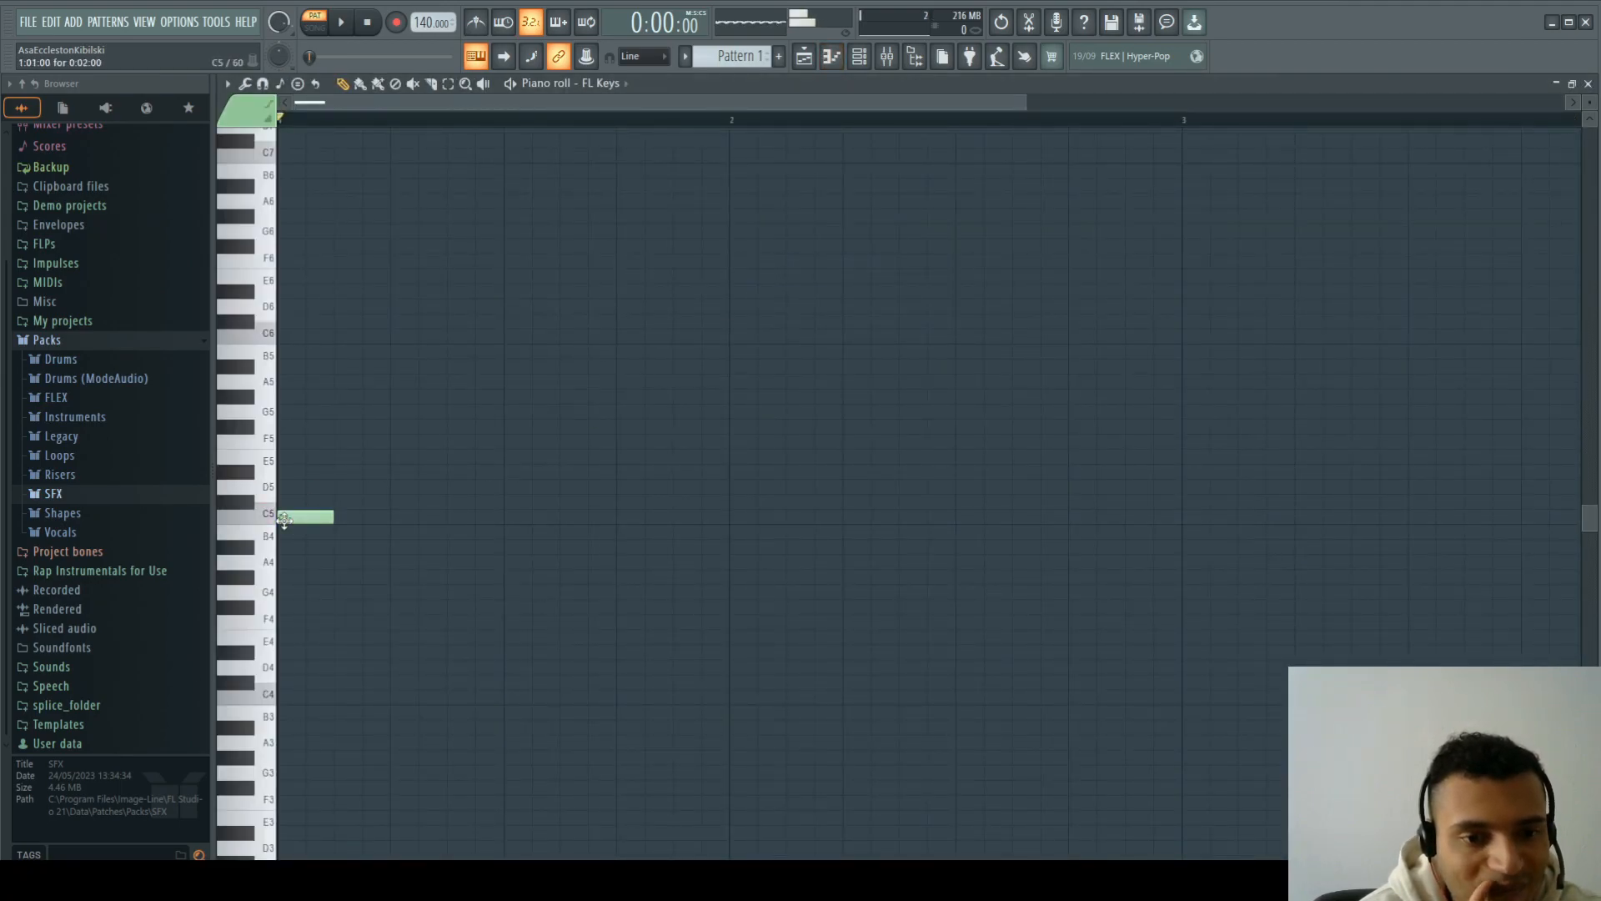
{"action": "left_click_drag", "start_coordinate": [331, 516], "coordinate": [731, 519]}
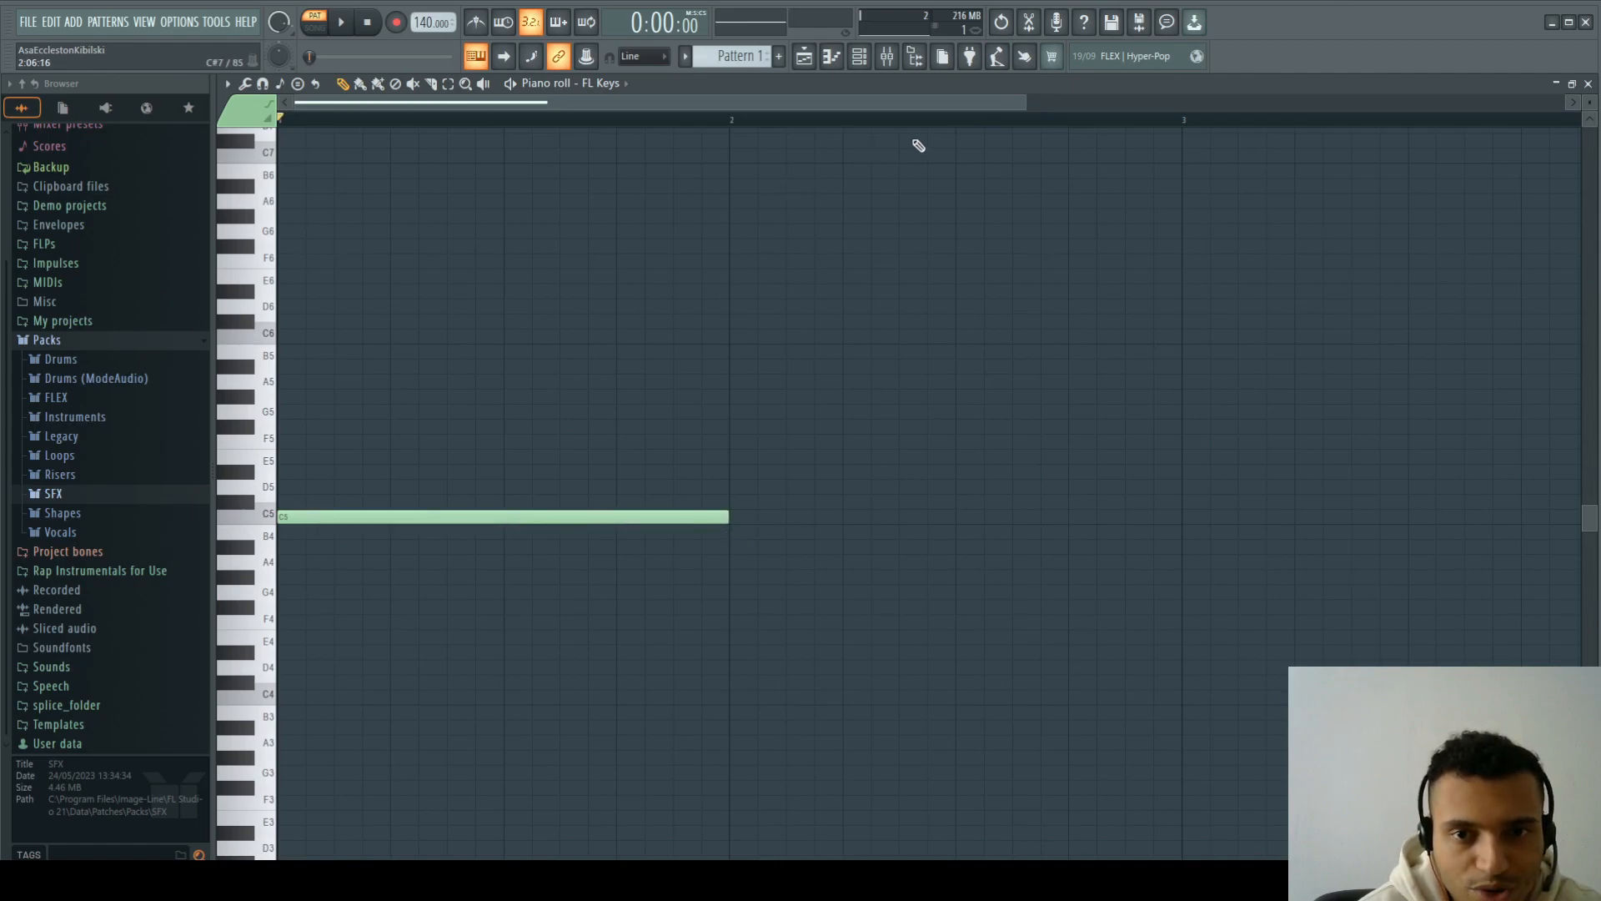
Step: Add one-bar E5 and G5 notes above the C5 in bar 1 to complete a C major chord
{"action": "left_click_drag", "start_coordinate": [1024, 104], "coordinate": [1558, 107]}
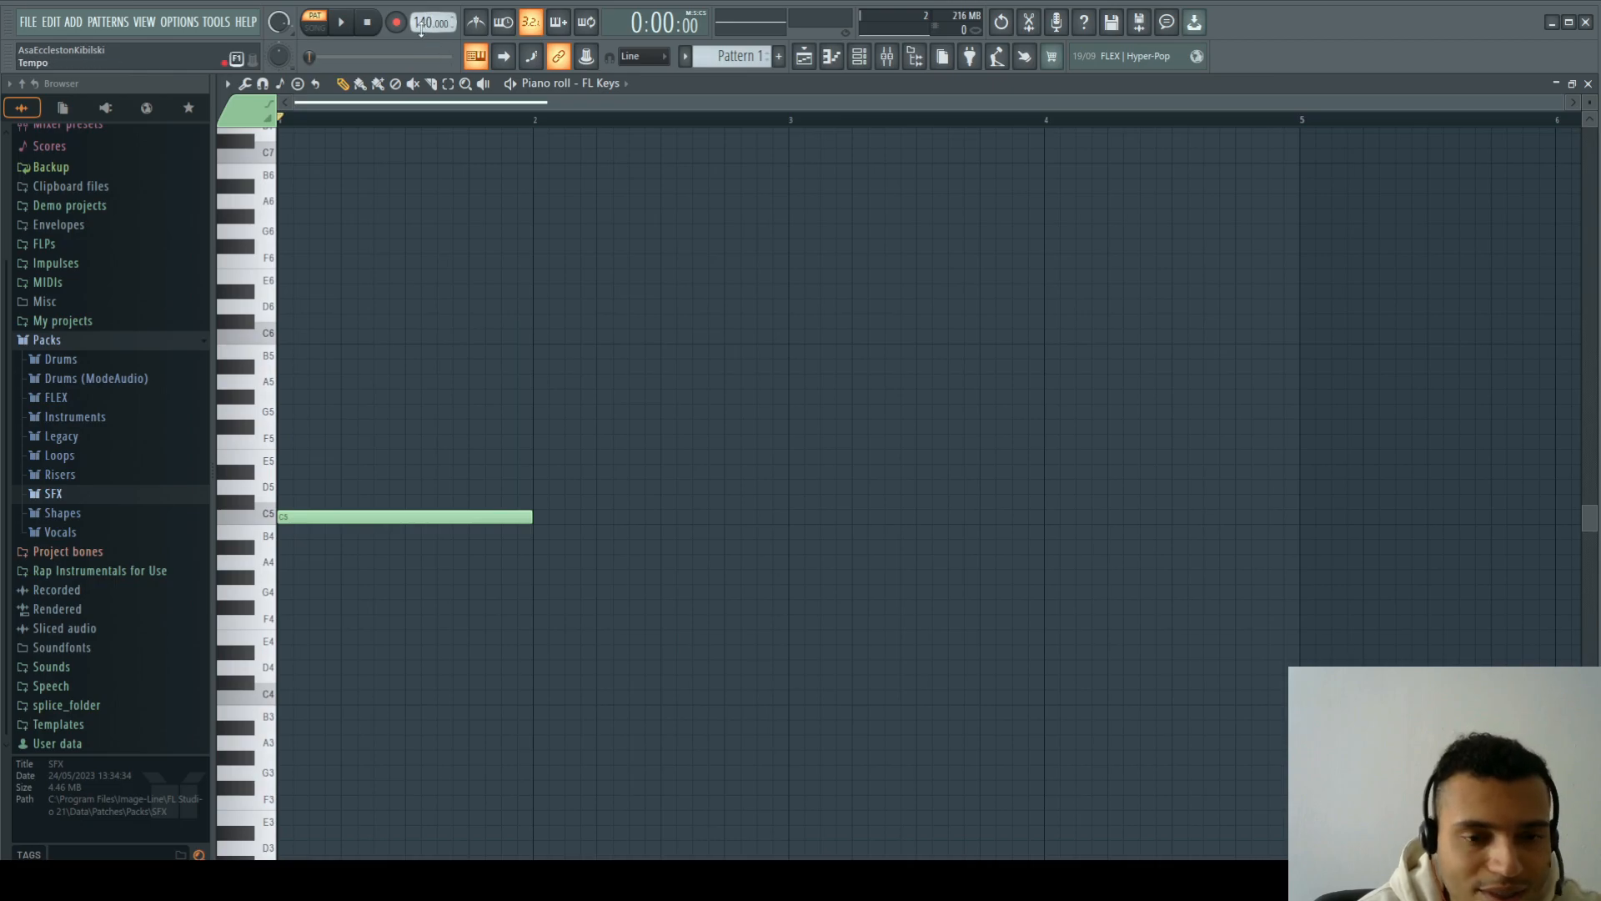
{"action": "left_click", "coordinate": [290, 474]}
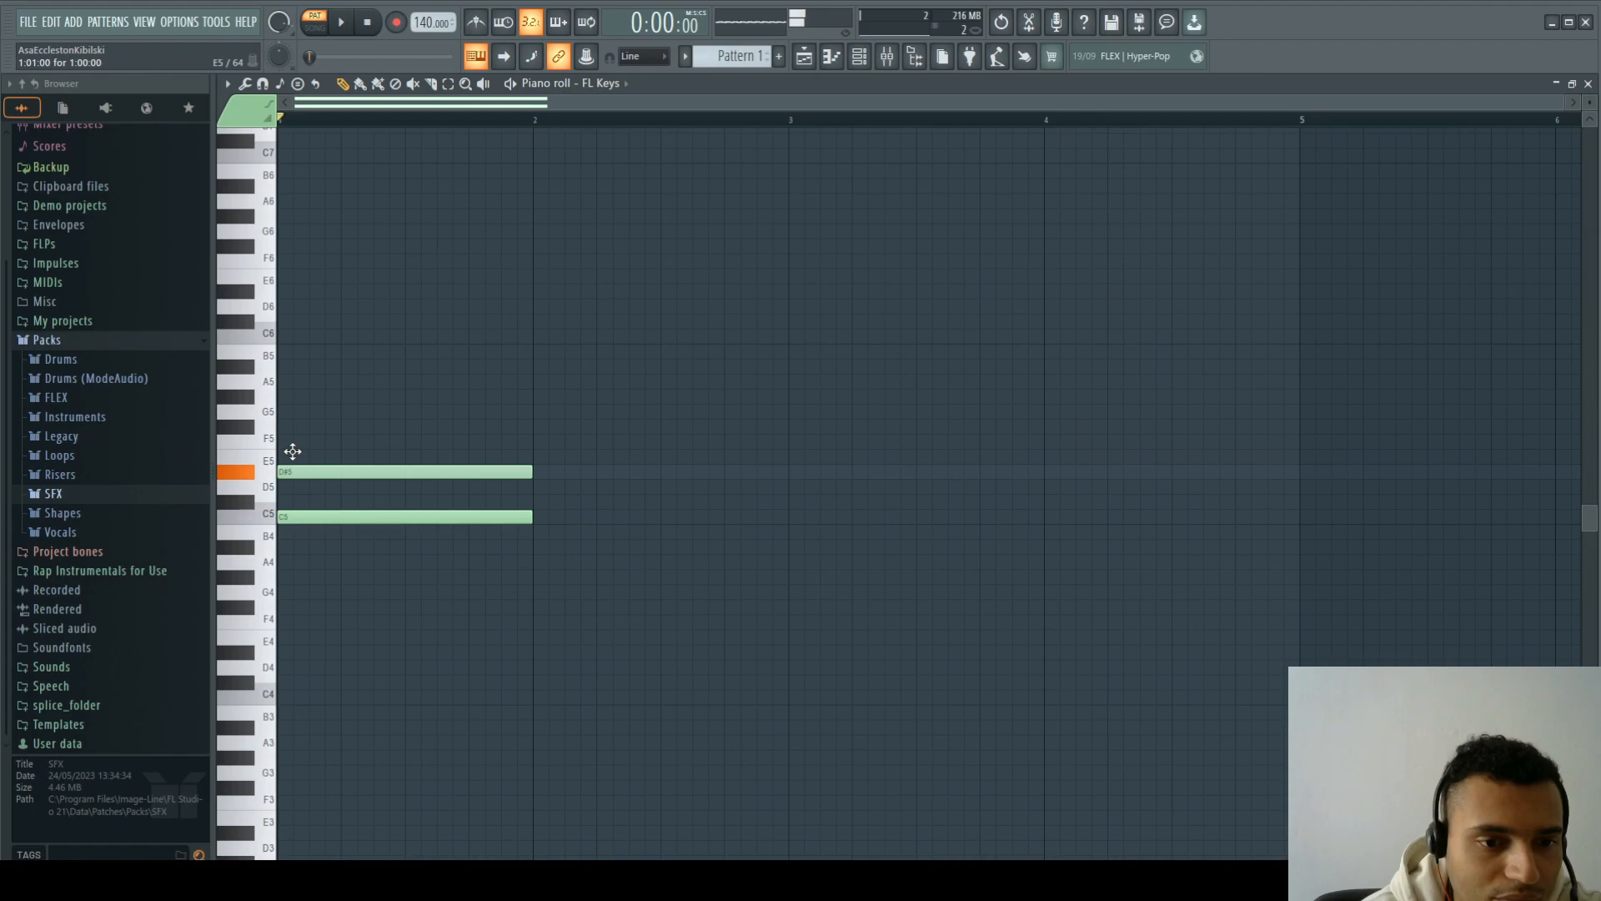
{"action": "left_click_drag", "start_coordinate": [293, 451], "coordinate": [293, 457]}
{"action": "left_click", "coordinate": [288, 412]}
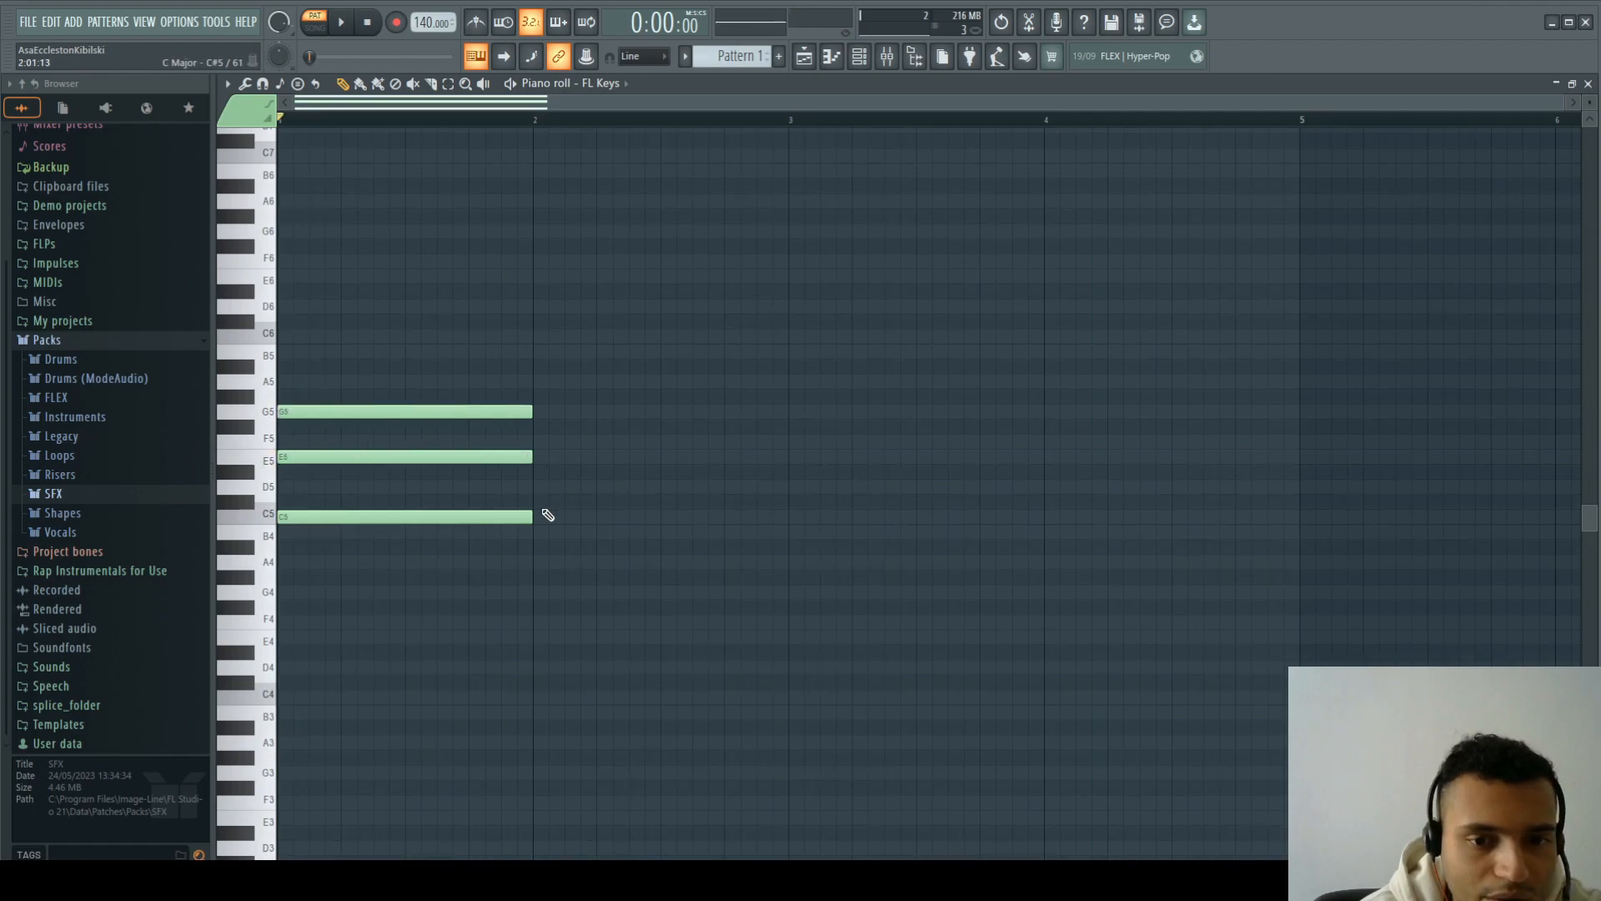
Step: Add an E minor chord in bar 2 with one-bar notes E5, G5 and B5
{"action": "left_click", "coordinate": [538, 458]}
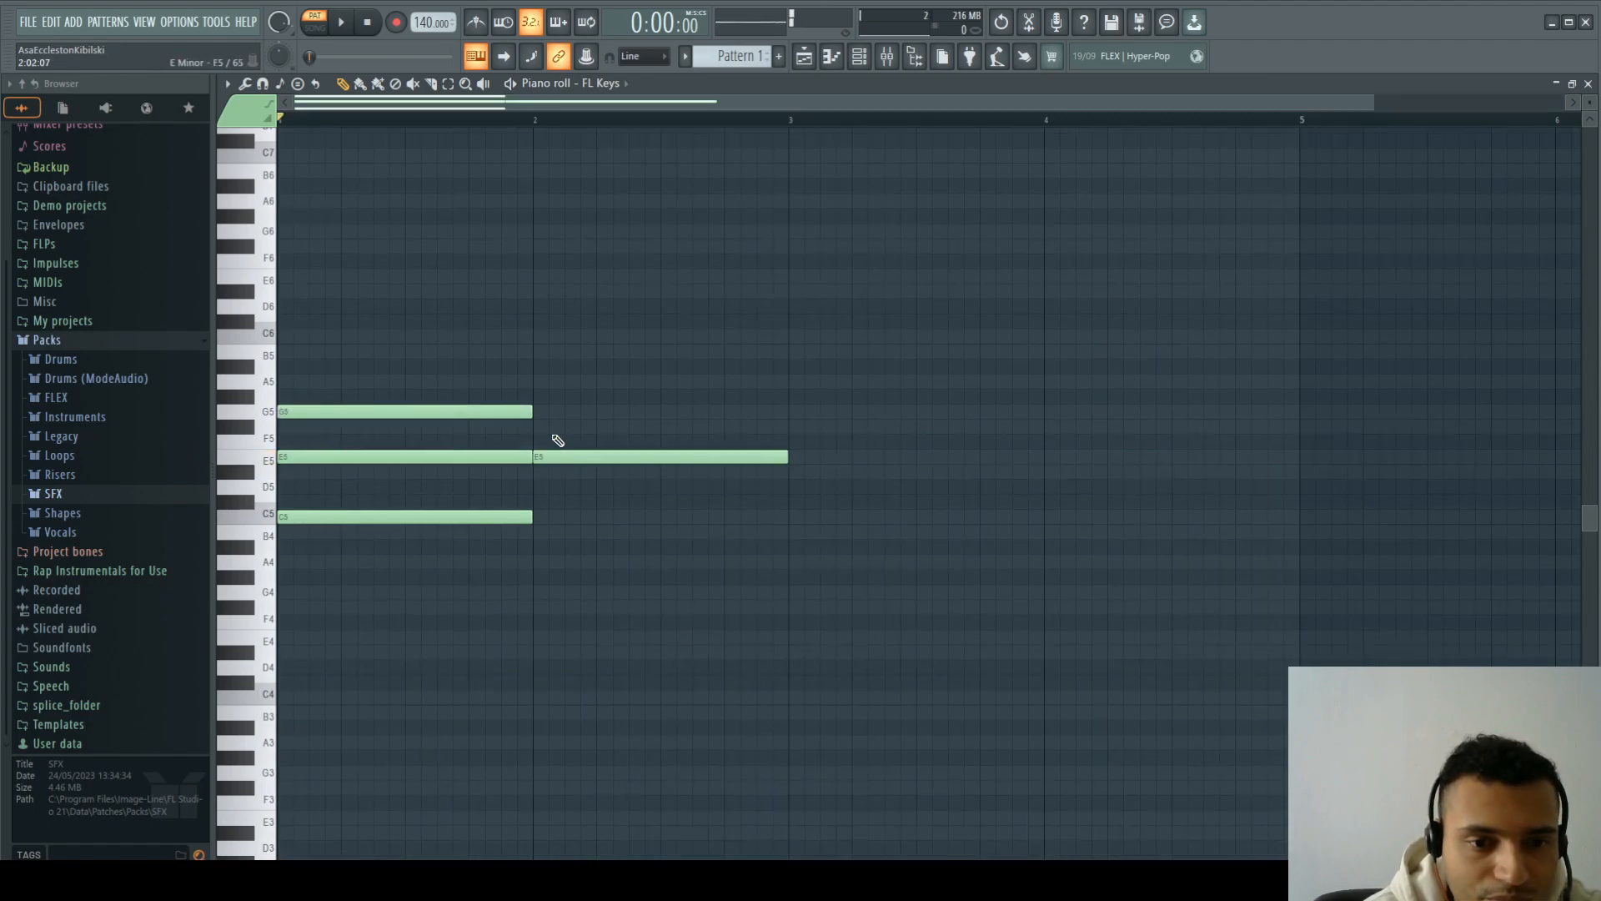
{"action": "left_click", "coordinate": [540, 413]}
{"action": "left_click", "coordinate": [540, 352]}
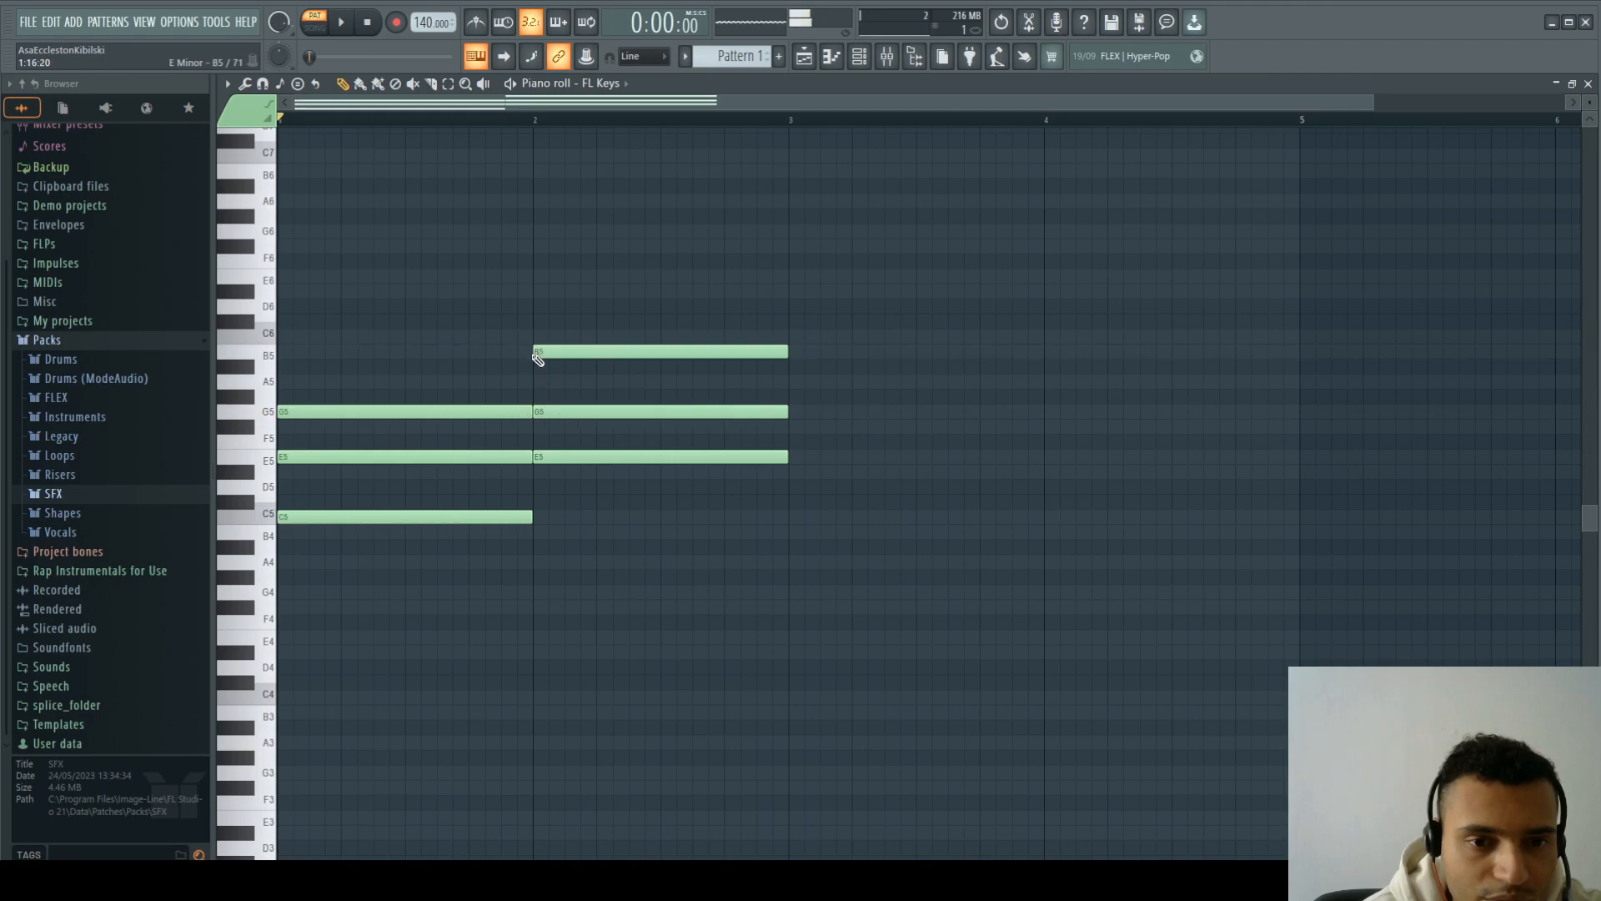
Step: Add one-bar chords of D5, F5 and A5 in bar 3 and B4, D5 and F5 in bar 4
{"action": "left_click", "coordinate": [794, 488]}
{"action": "left_click_drag", "start_coordinate": [792, 428], "coordinate": [817, 381]}
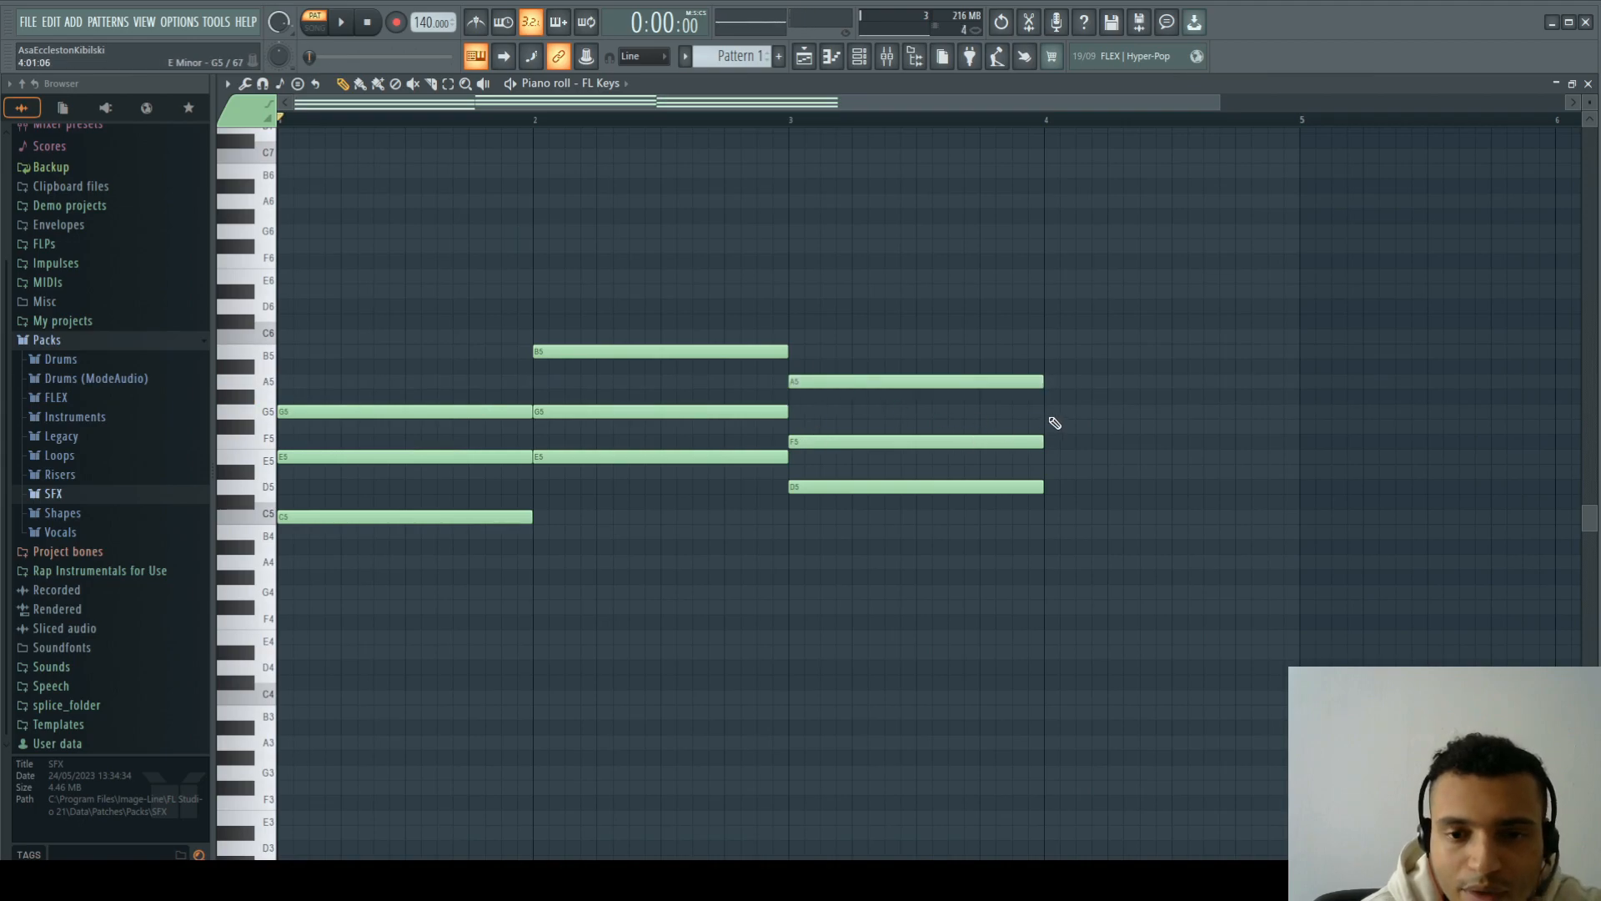
{"action": "left_click", "coordinate": [1047, 532]}
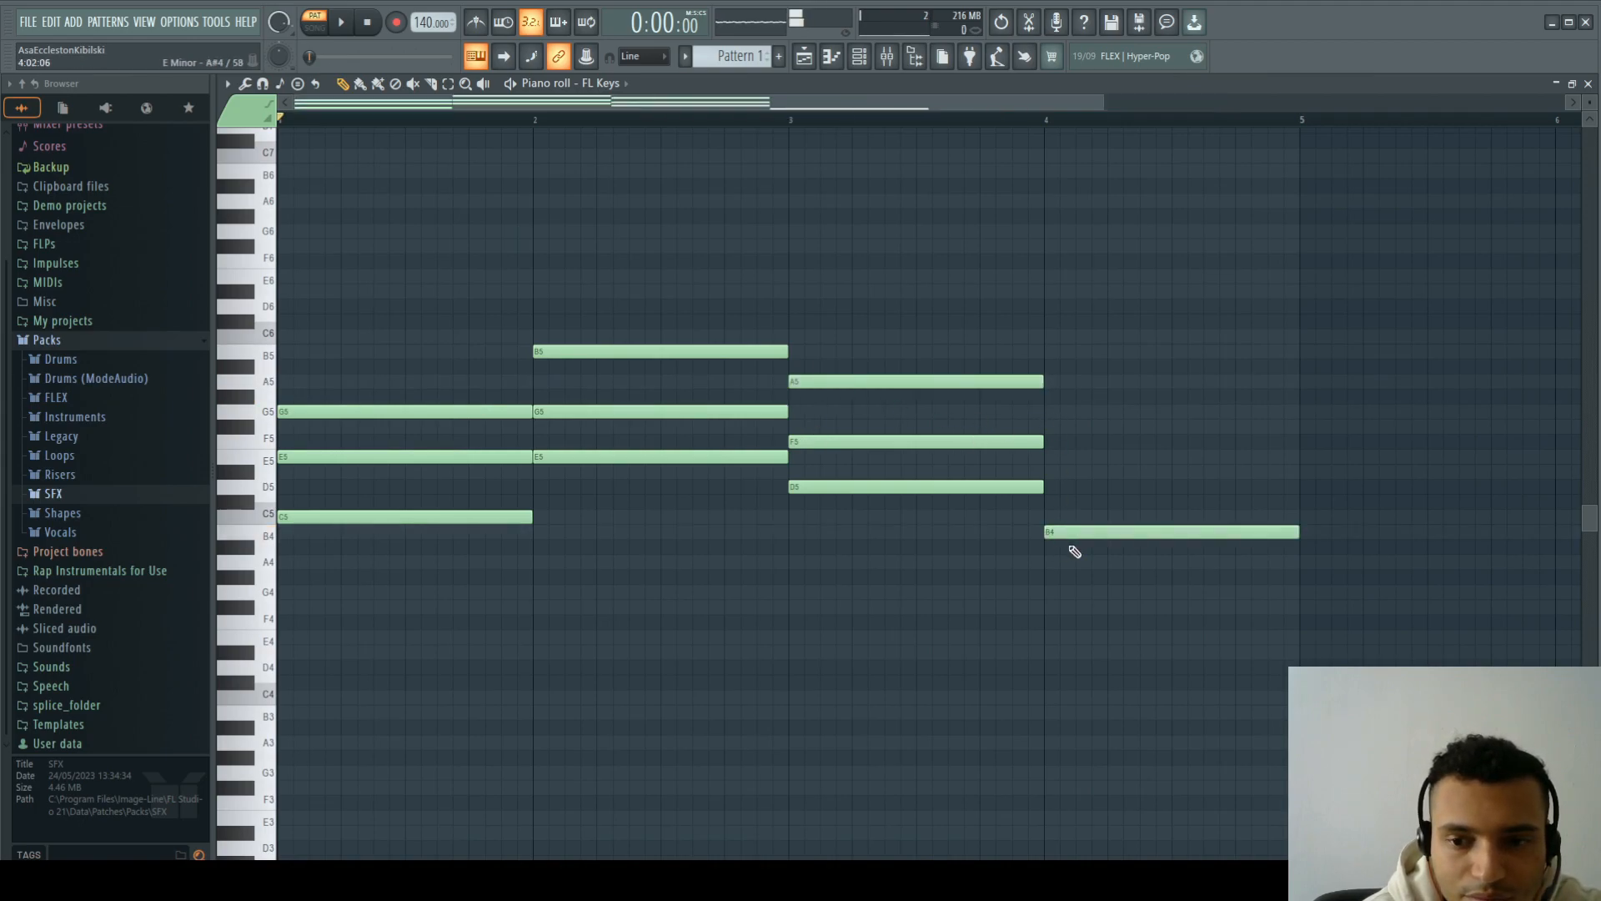
{"action": "left_click", "coordinate": [1064, 487]}
{"action": "left_click_drag", "start_coordinate": [1059, 452], "coordinate": [1084, 438]}
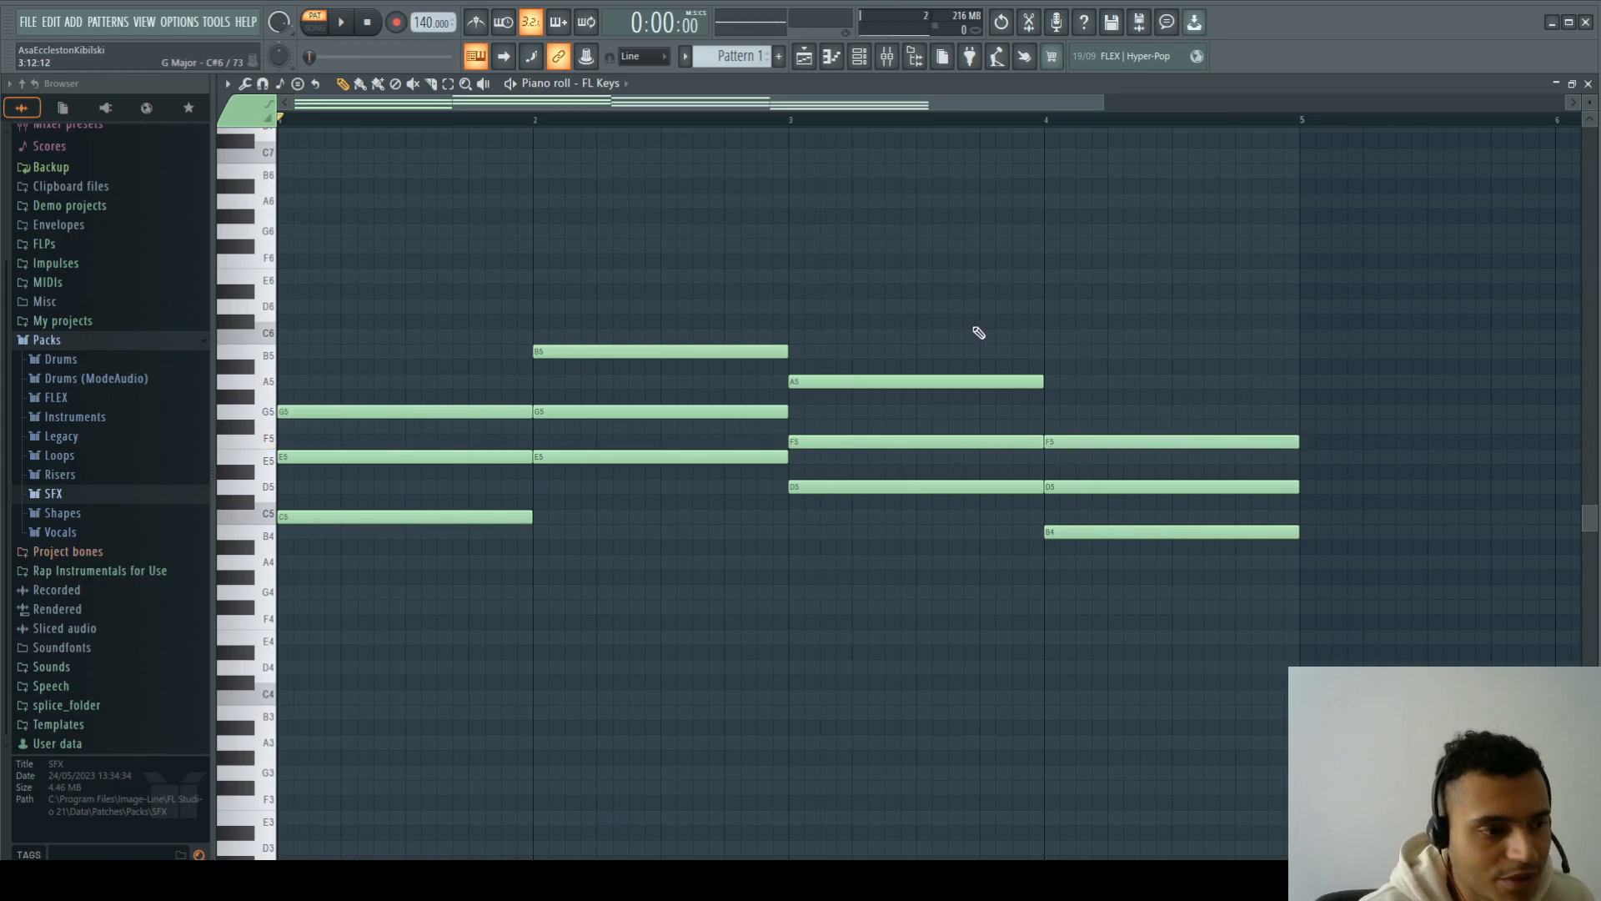
Step: Play back the progression, try G5 as the top note of the bar 4 chord, and restore the note to F5
{"action": "key", "text": "space"}
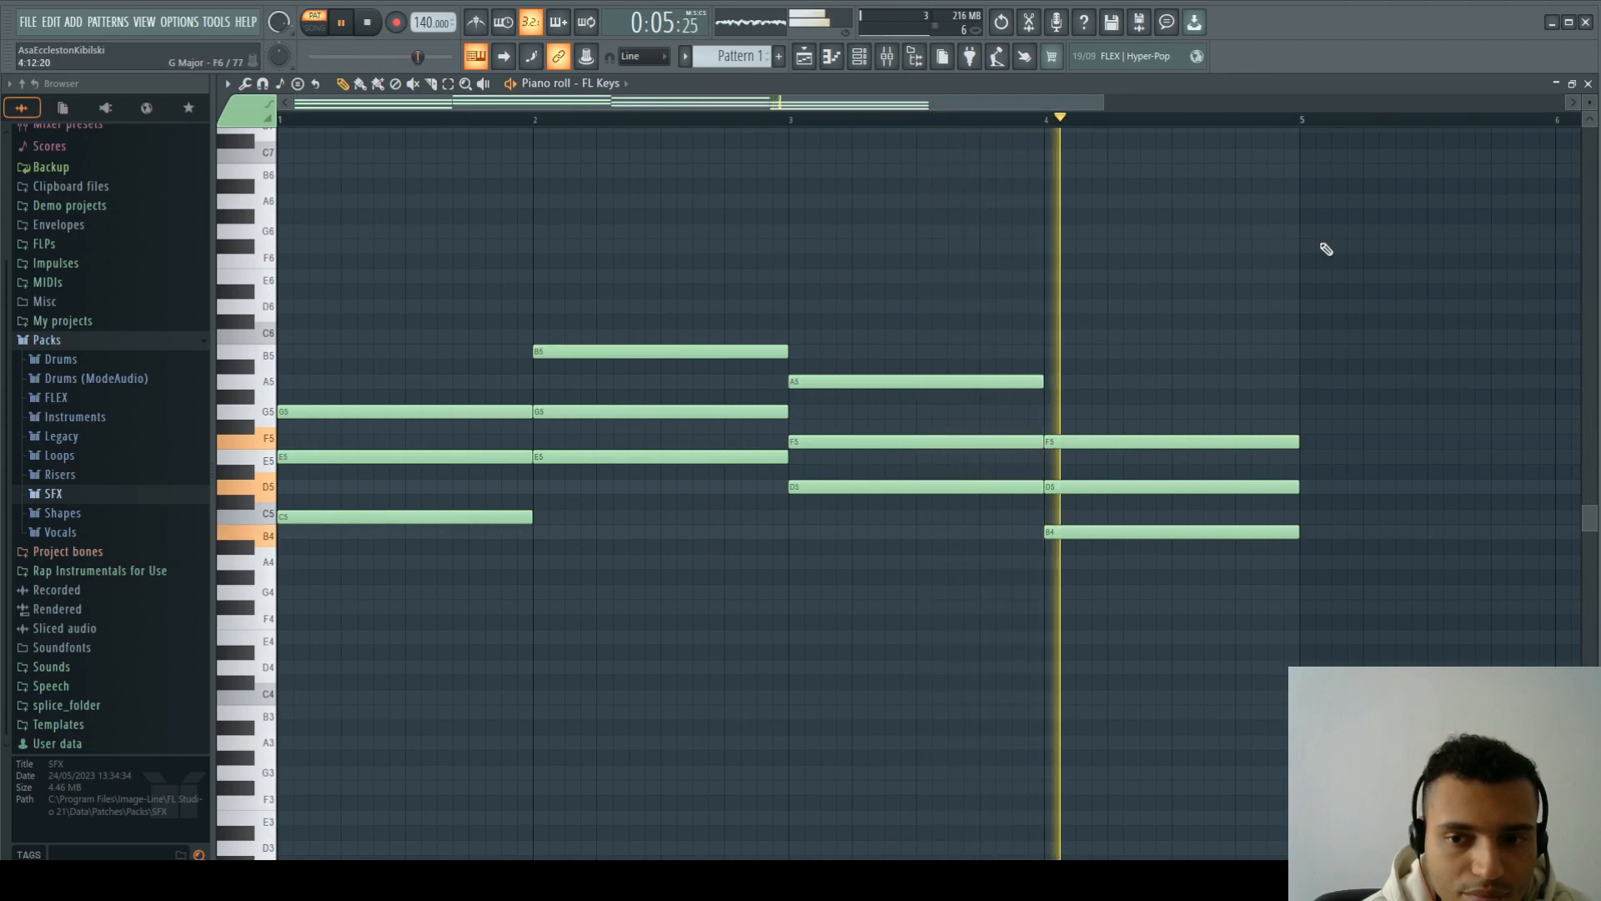
{"action": "key", "text": "space"}
{"action": "left_click_drag", "start_coordinate": [1093, 439], "coordinate": [1090, 403]}
{"action": "left_click", "coordinate": [1047, 121]}
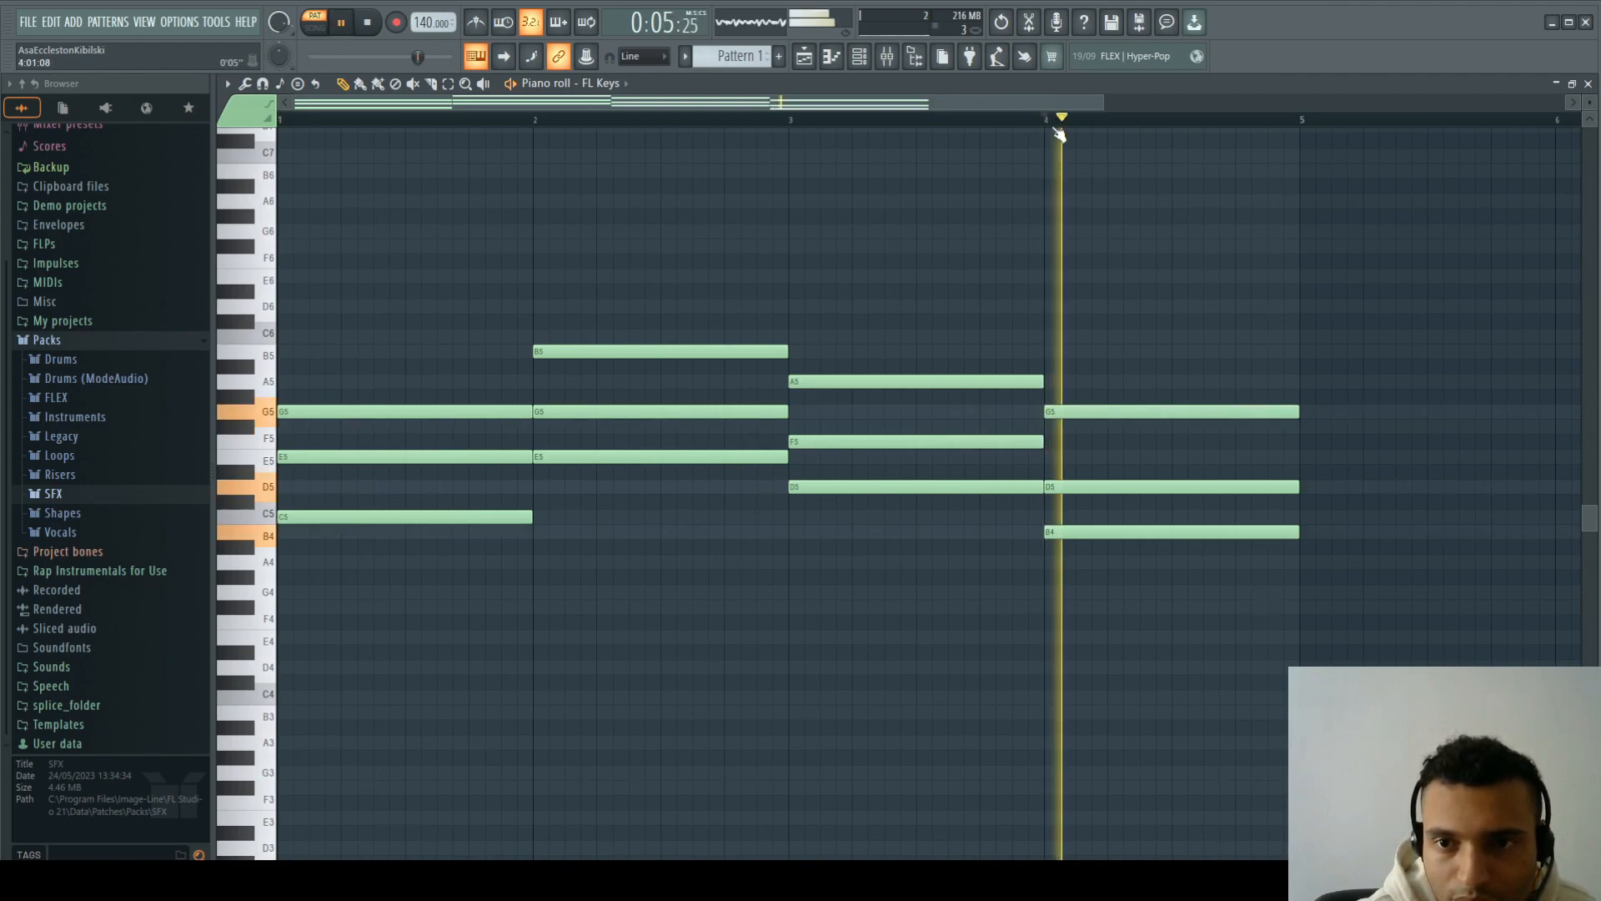
{"action": "left_click", "coordinate": [792, 122]}
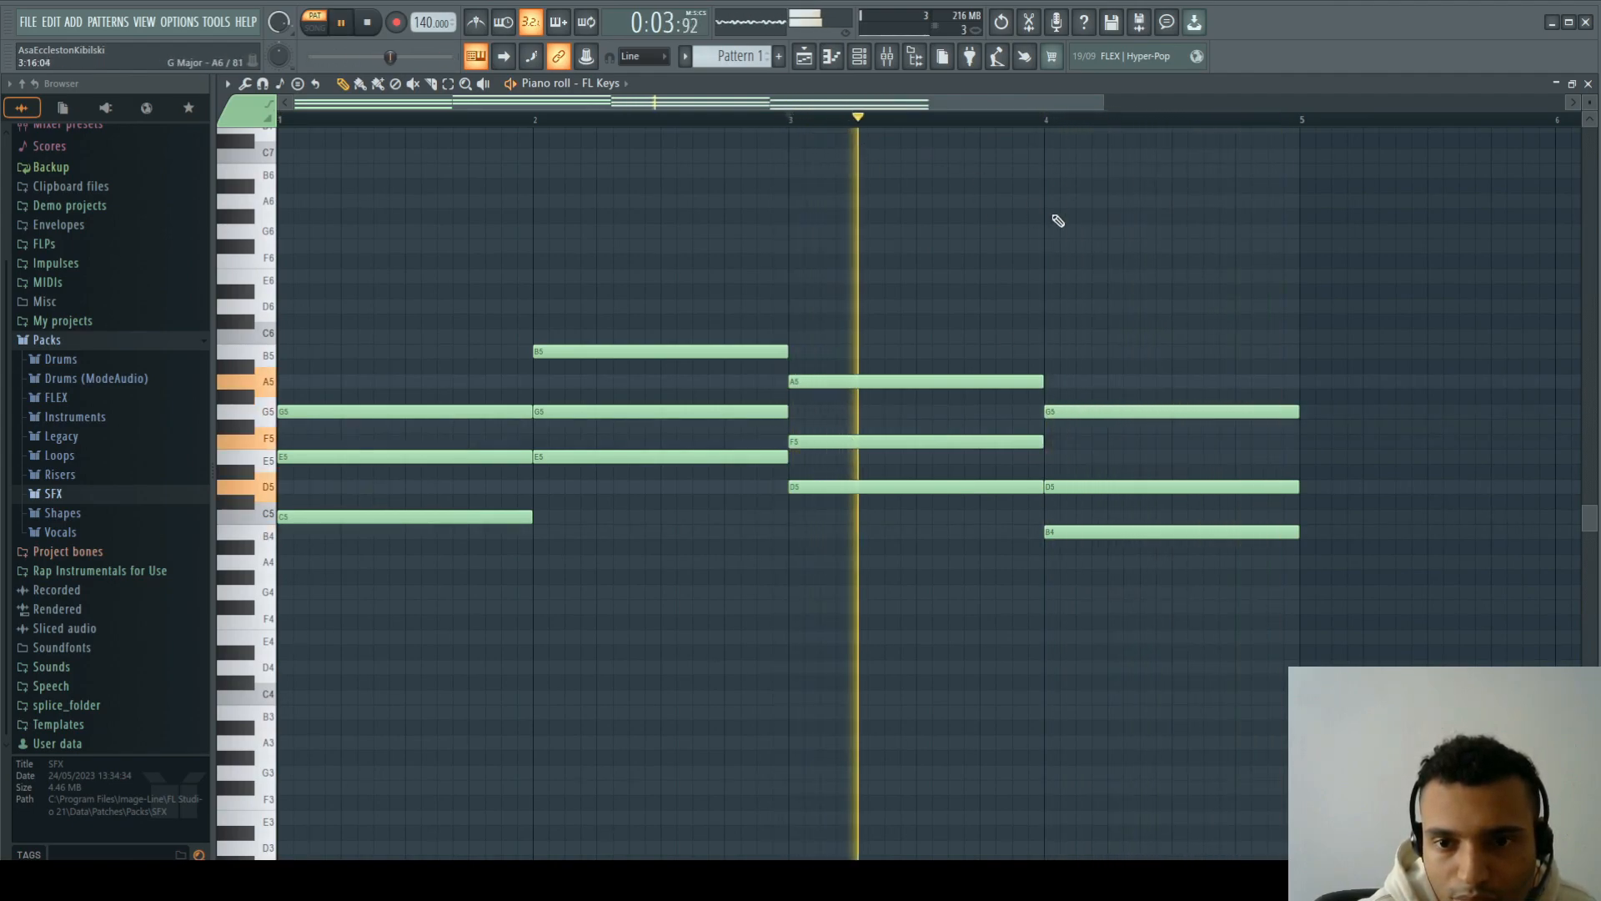
{"action": "key", "text": "space"}
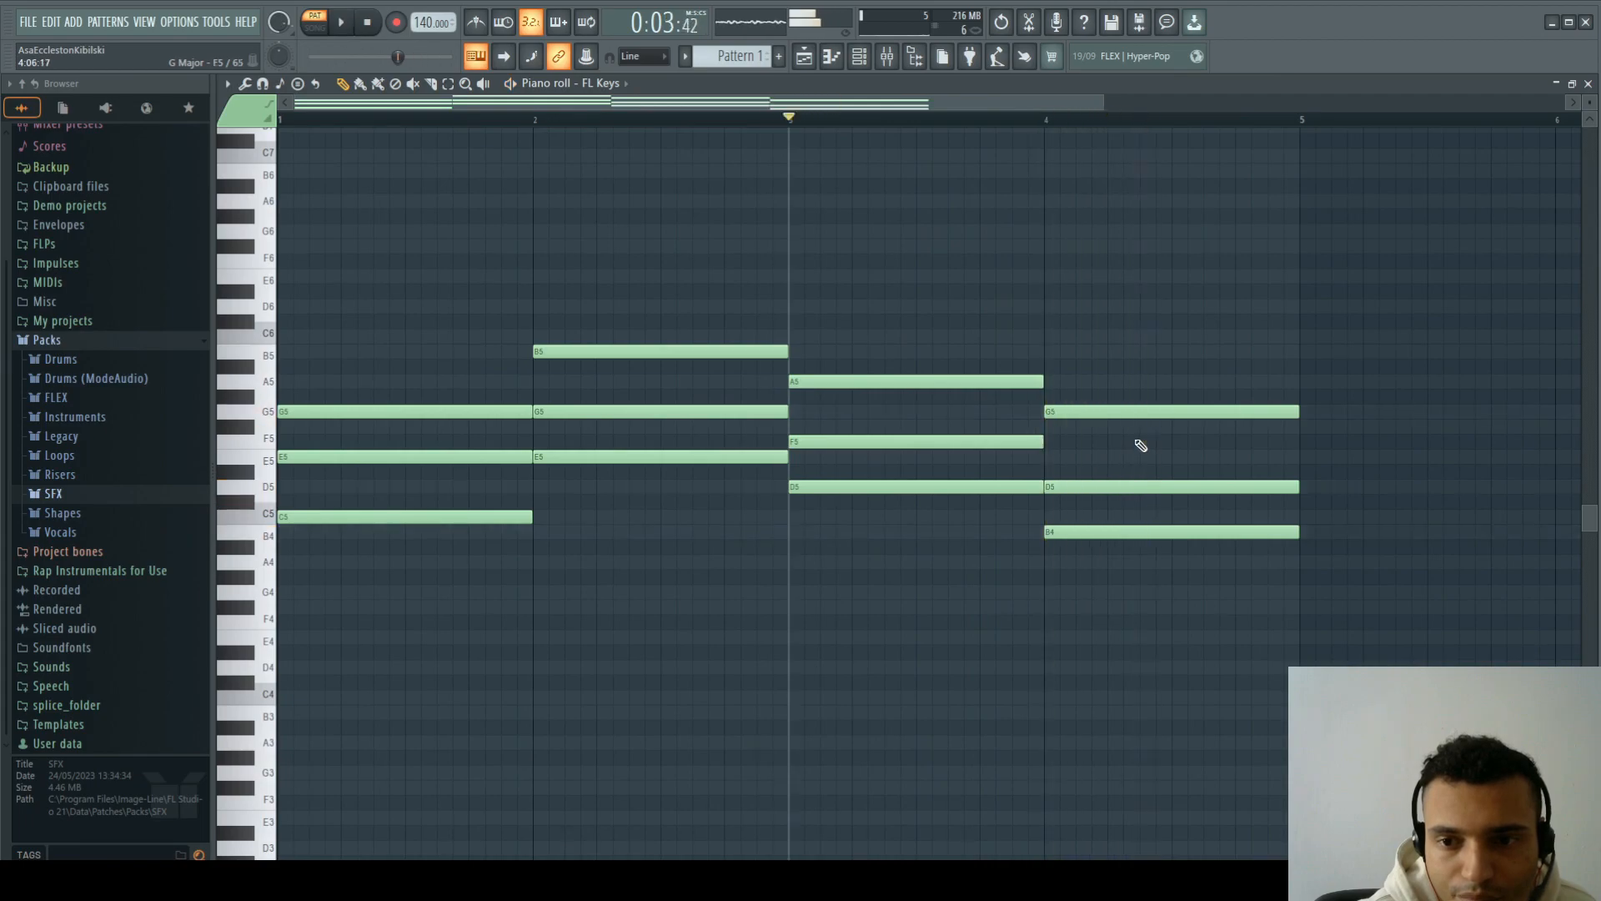
{"action": "left_click_drag", "start_coordinate": [1136, 417], "coordinate": [1136, 447]}
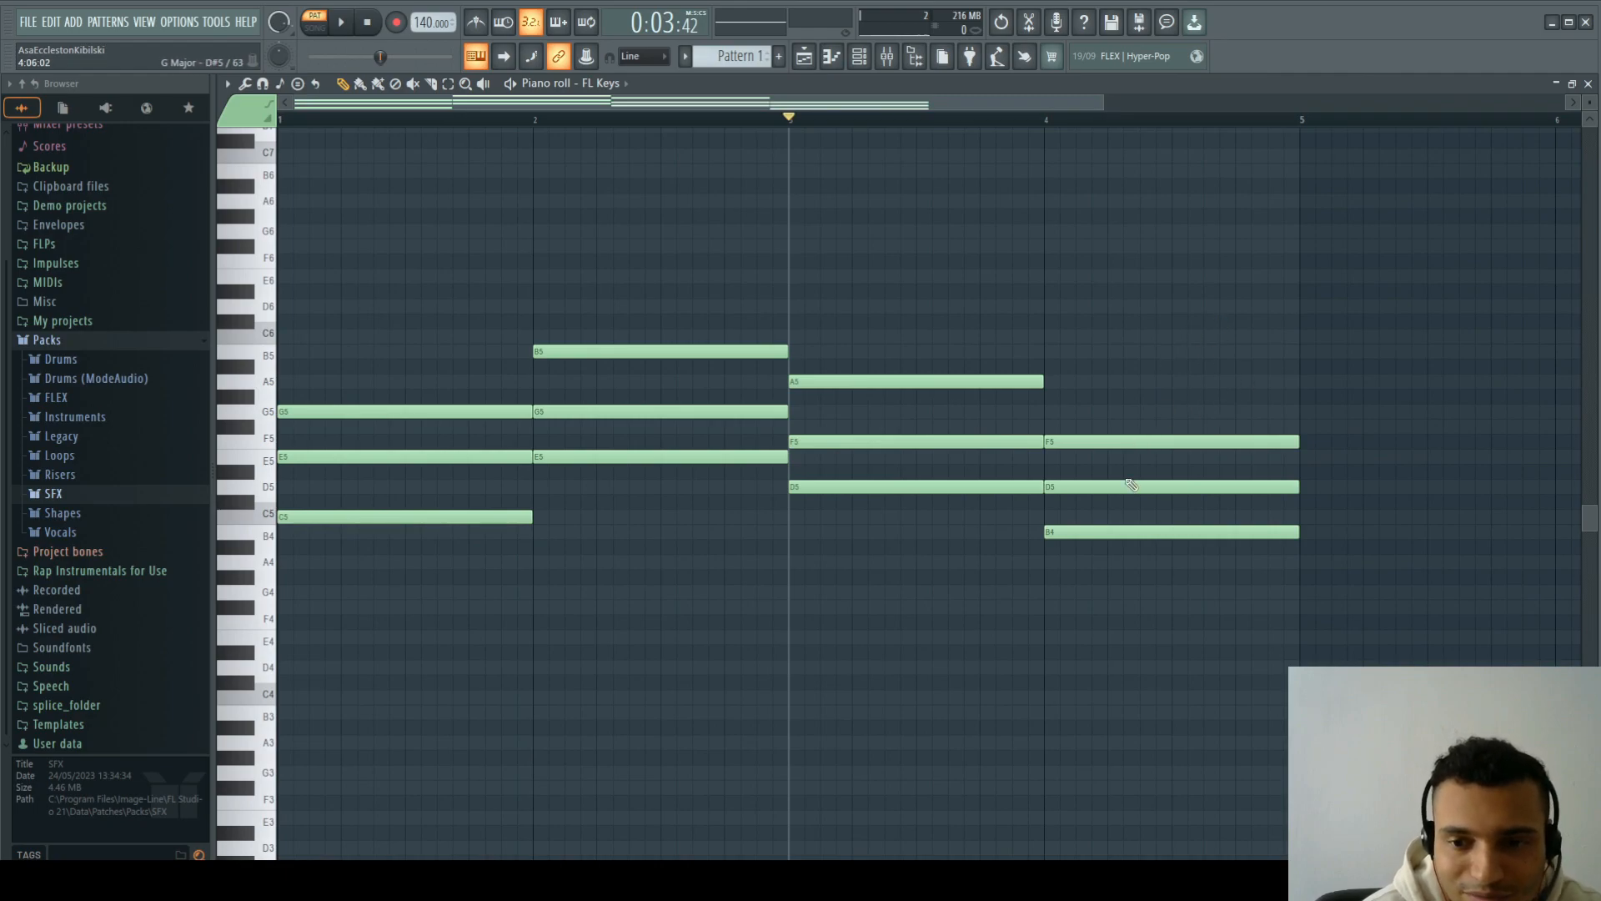
Step: Close the piano roll and move the channel rack lower over the playlist
{"action": "left_click", "coordinate": [1589, 84]}
{"action": "left_click_drag", "start_coordinate": [817, 193], "coordinate": [684, 318]}
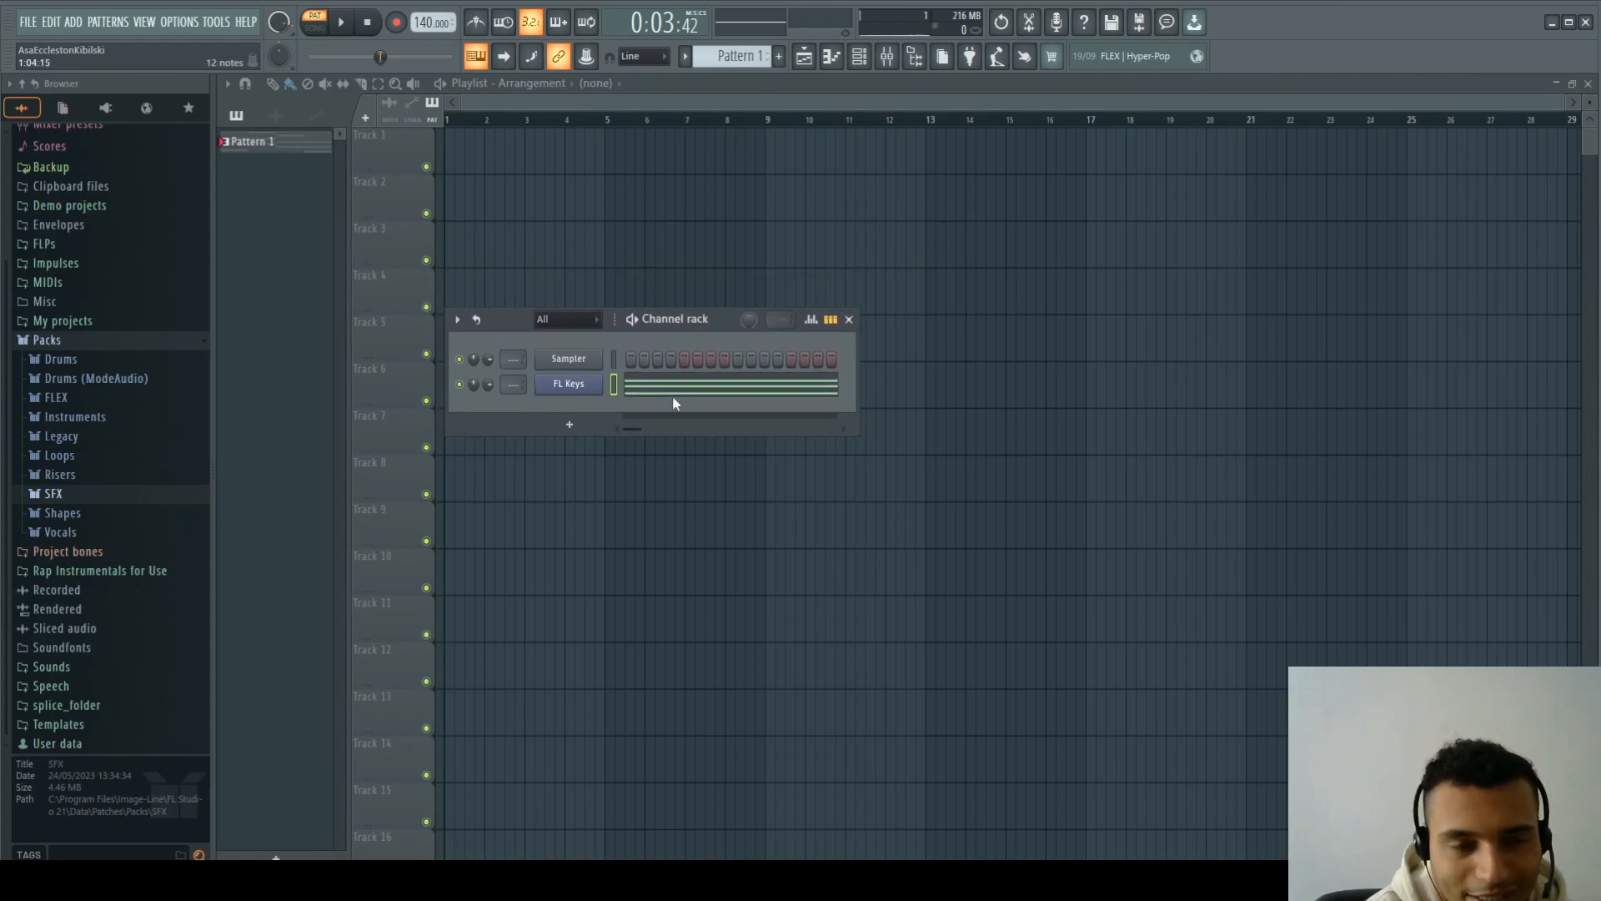
{"action": "left_click", "coordinate": [75, 205]}
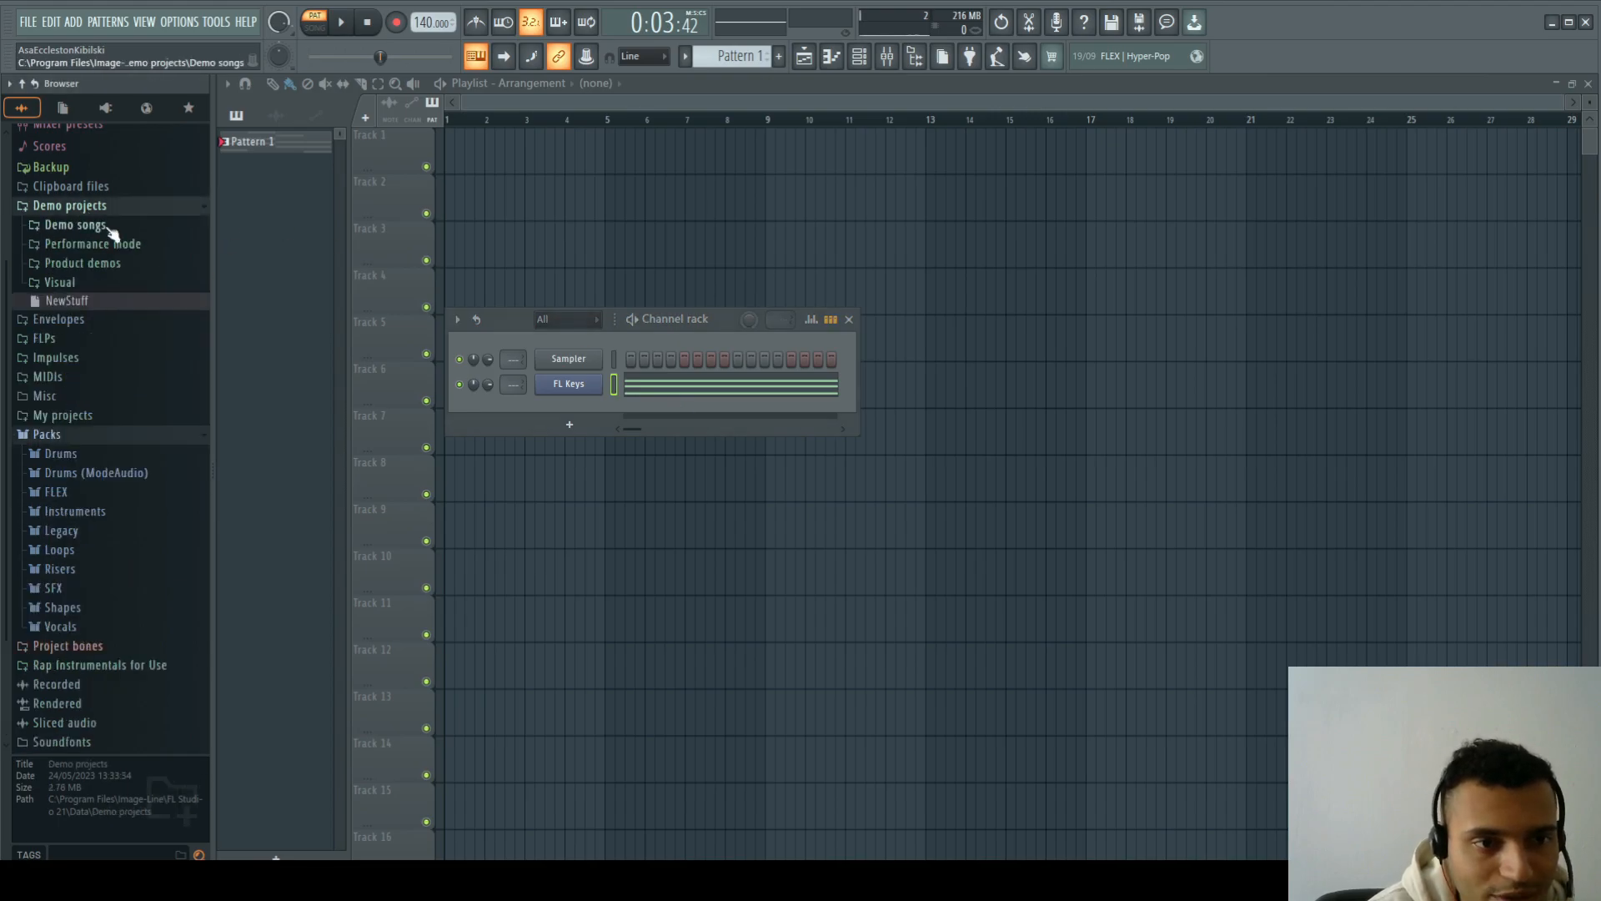
{"action": "left_click", "coordinate": [667, 392]}
{"action": "scroll", "coordinate": [504, 312], "scroll_direction": "up", "scroll_amount": 3}
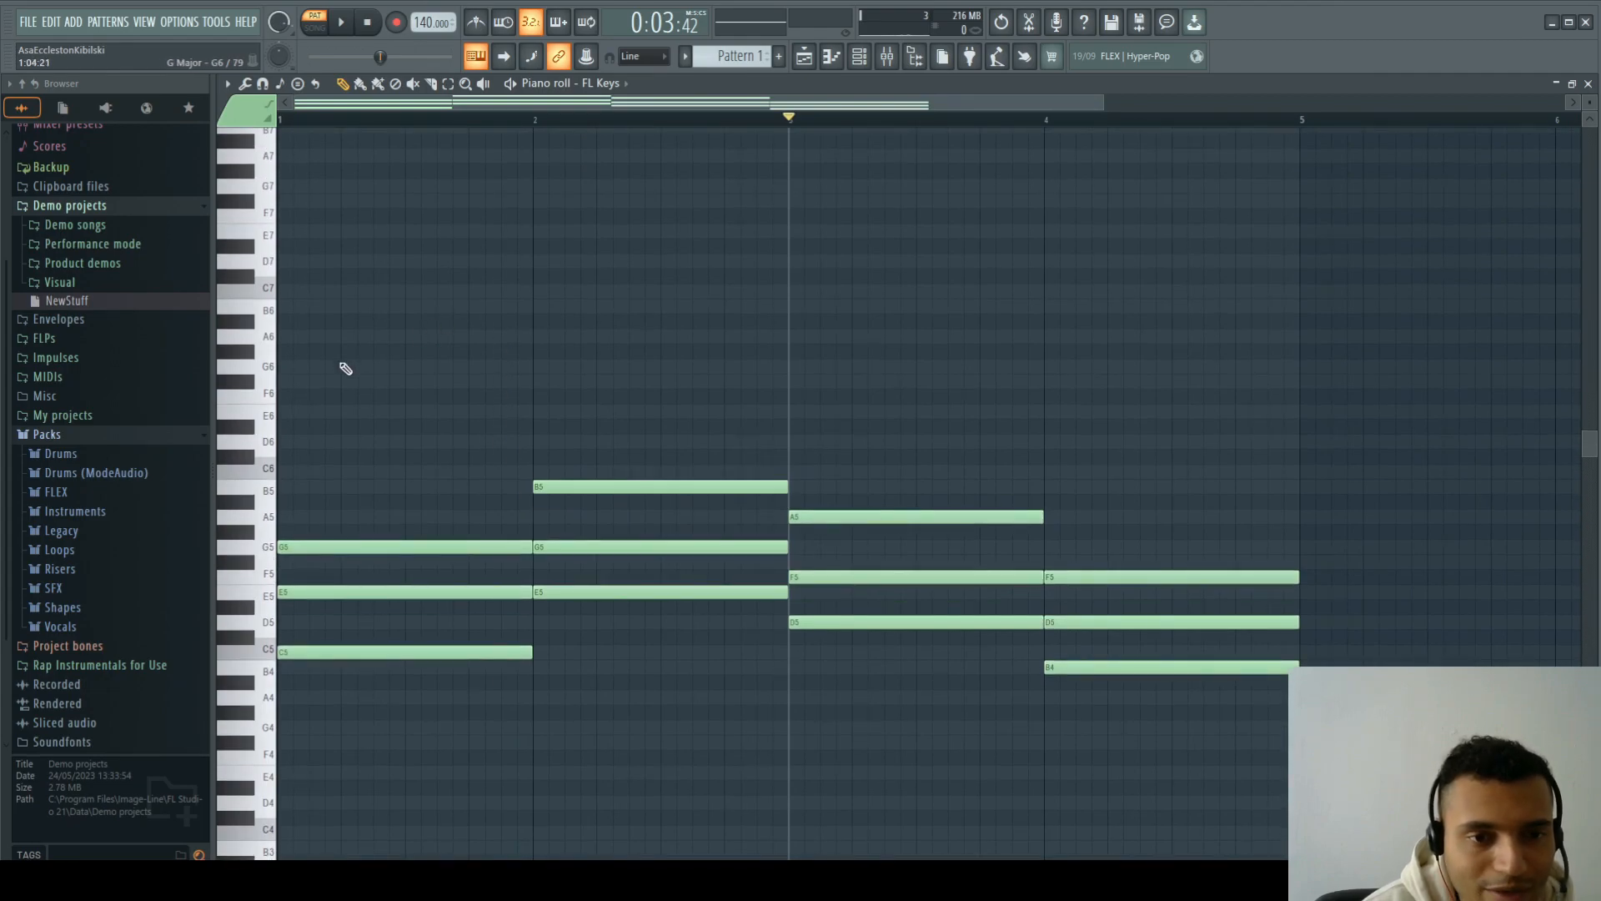
{"action": "left_click", "coordinate": [1588, 83]}
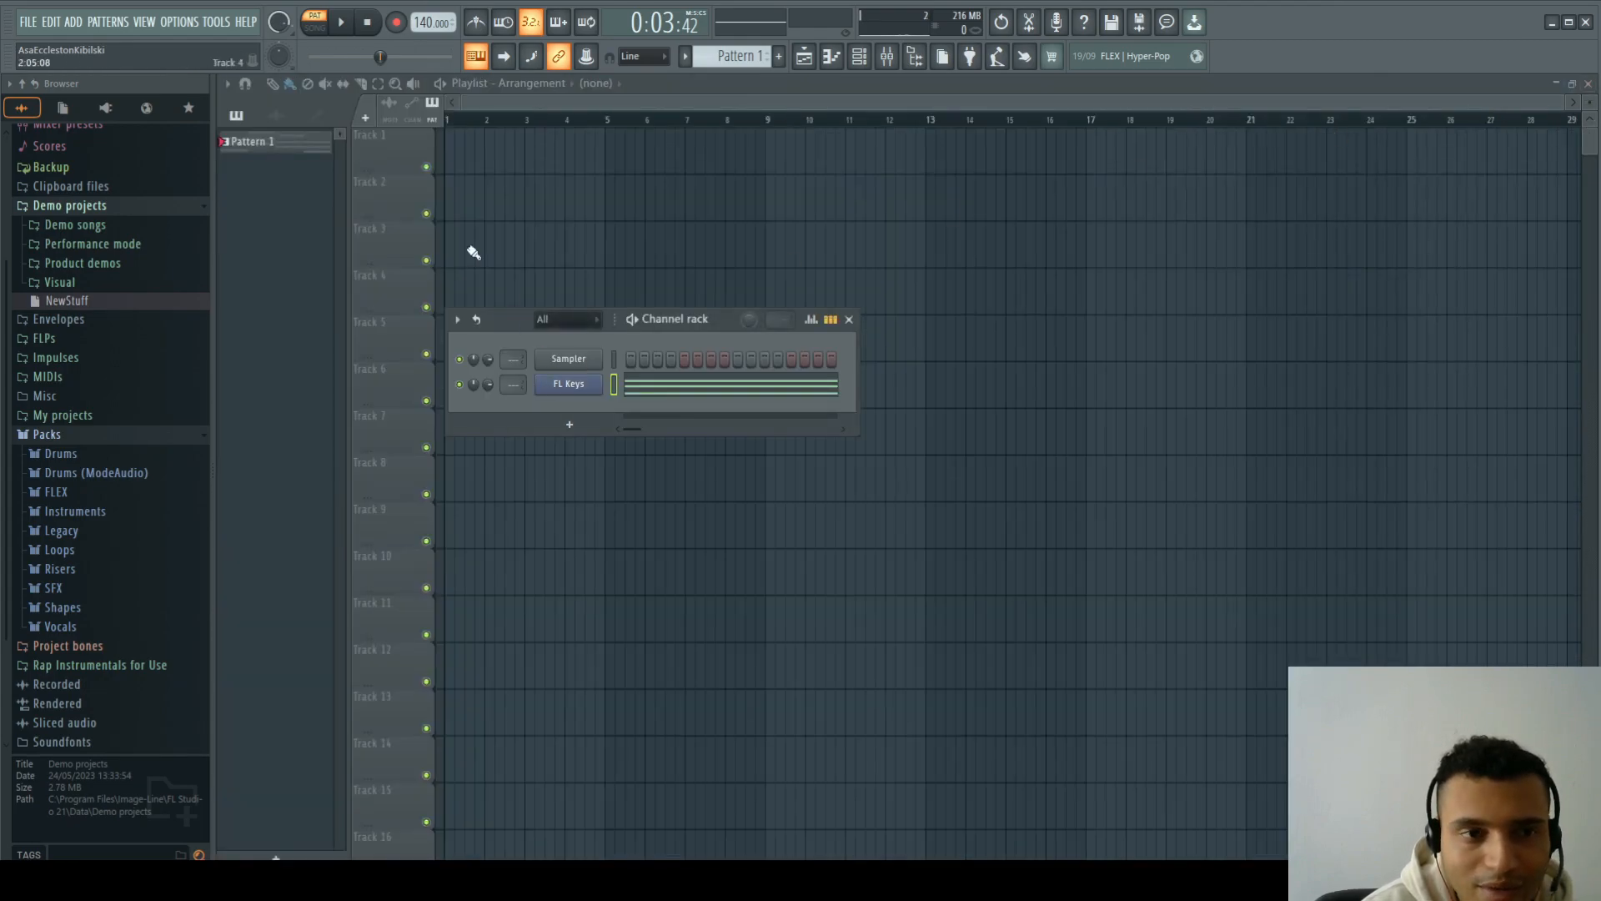
Step: Add a second FL Keys channel, close its plugin window and rename the channel Piano
{"action": "left_click", "coordinate": [73, 22]}
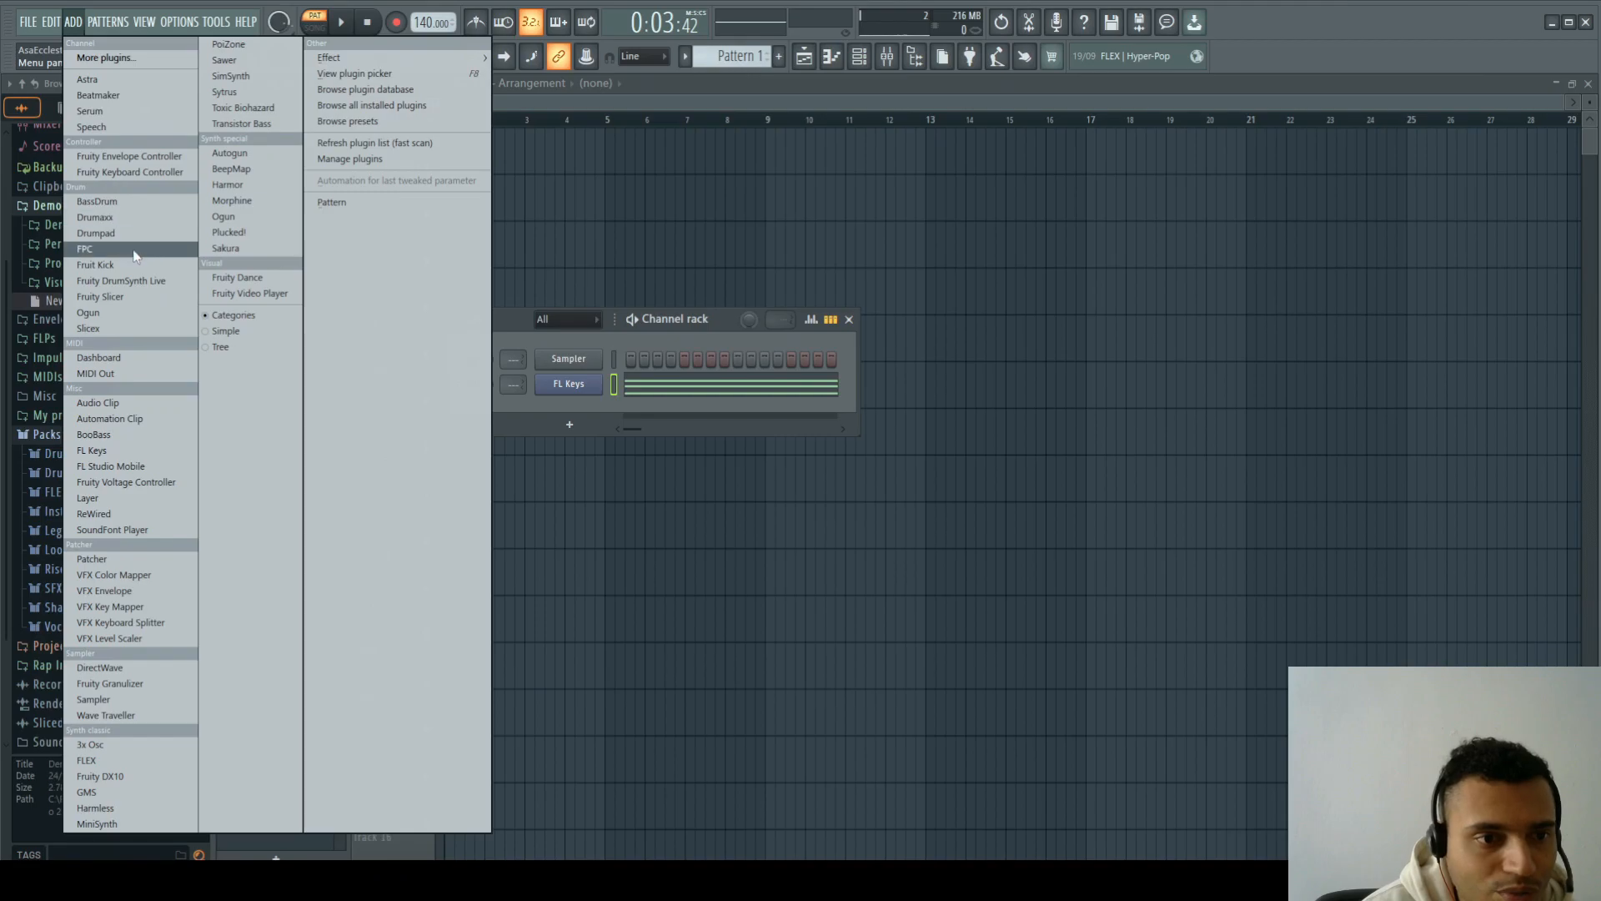
{"action": "left_click", "coordinate": [125, 450]}
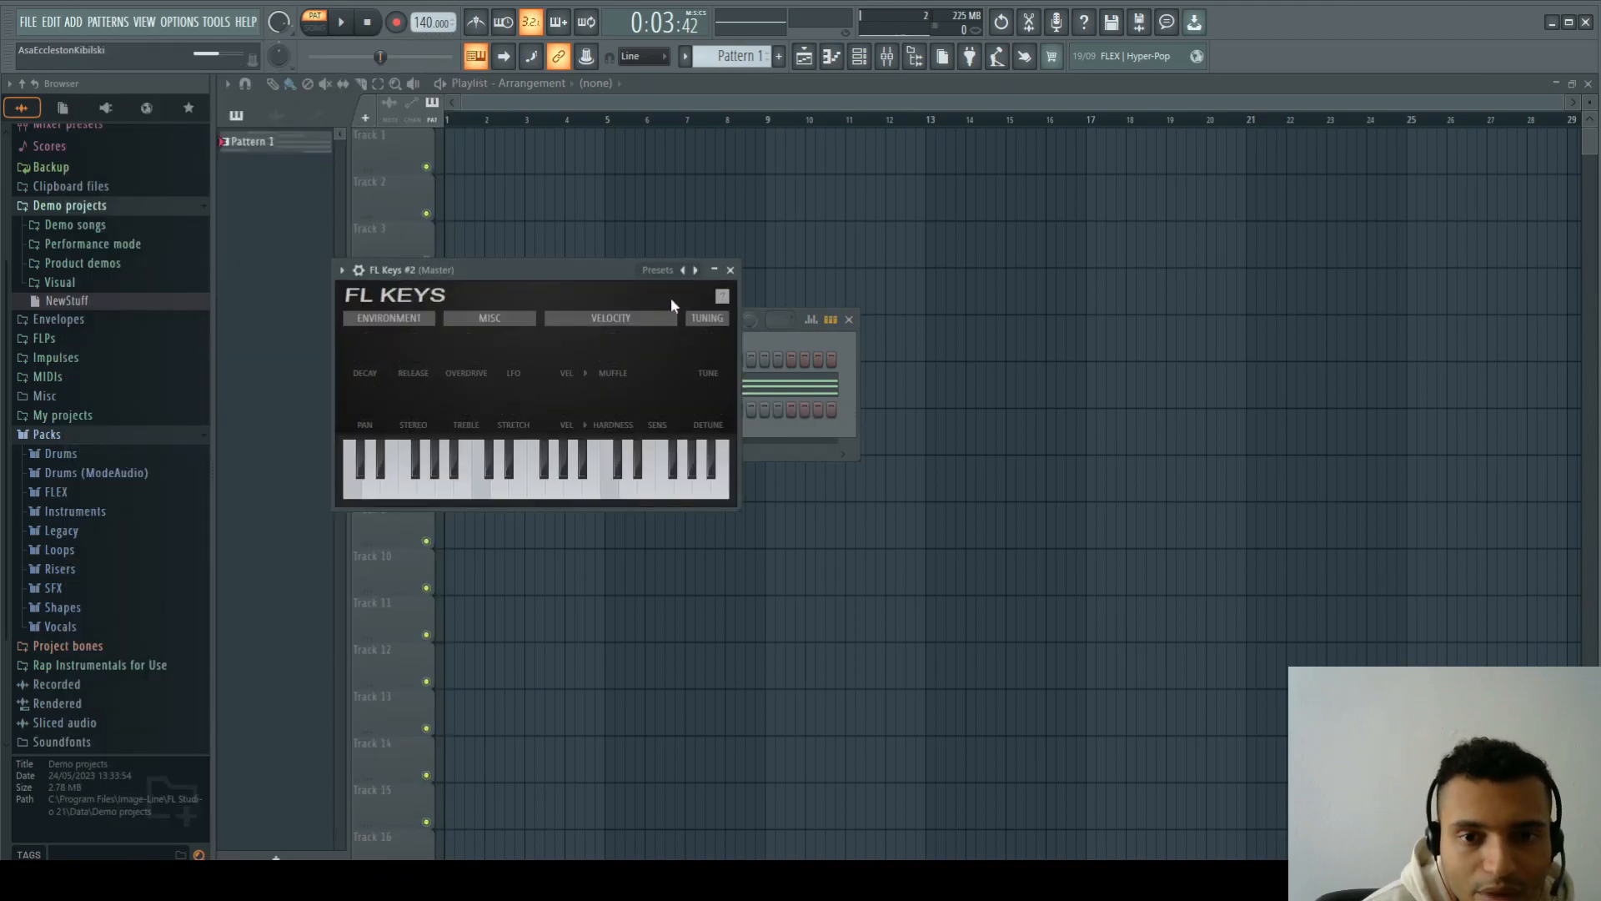
{"action": "left_click", "coordinate": [730, 269]}
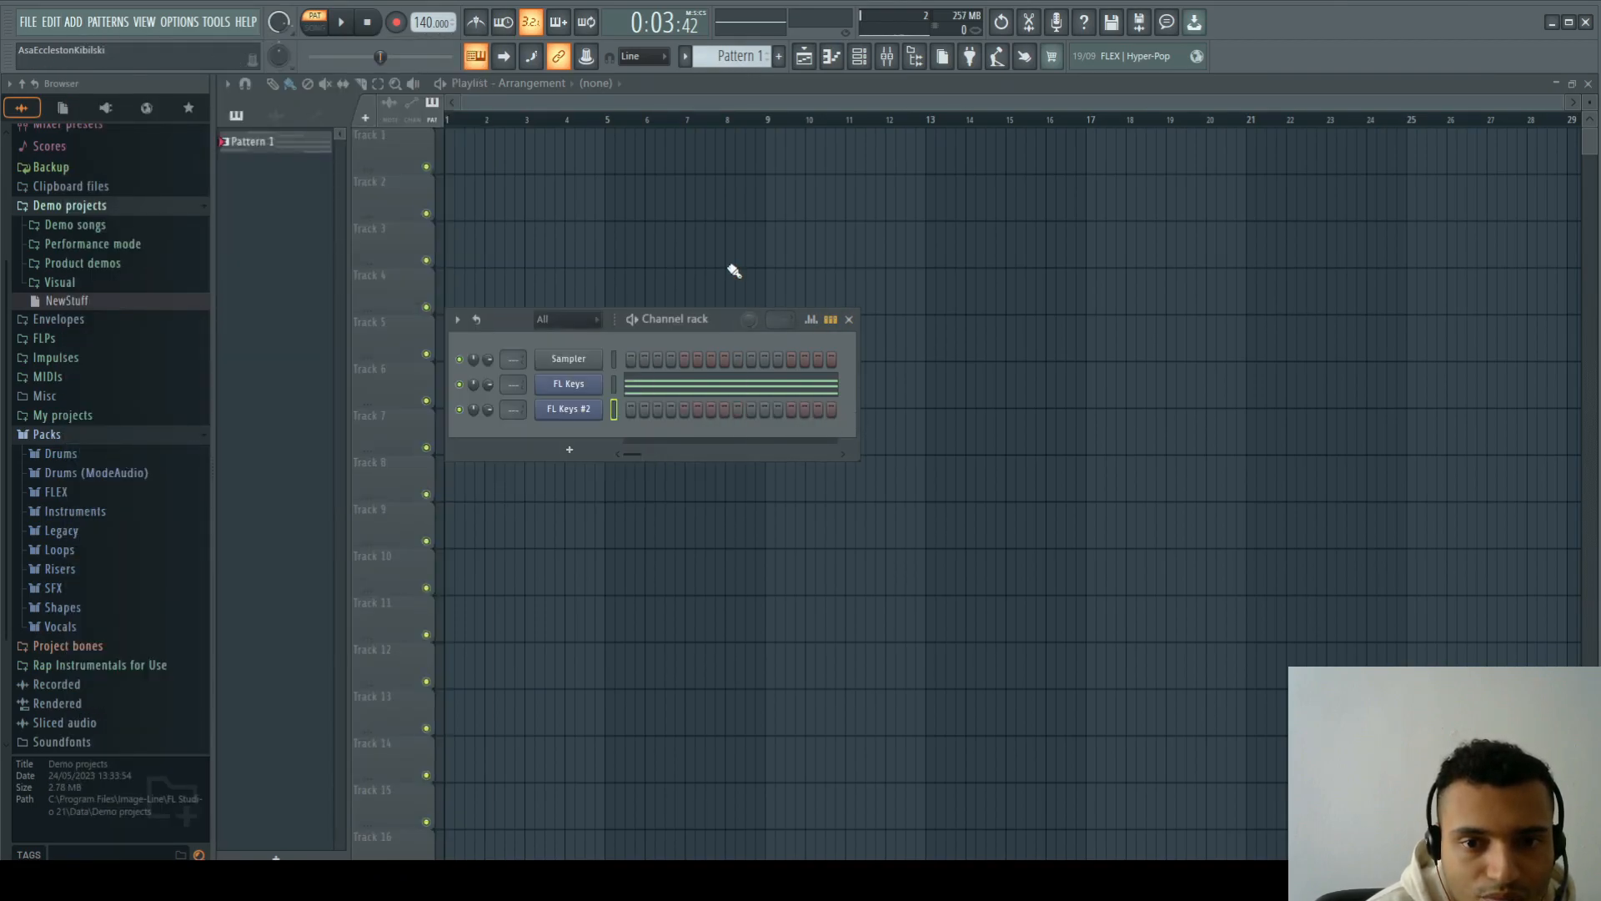
{"action": "key", "text": "F2"}
{"action": "type", "text": "Piano"}
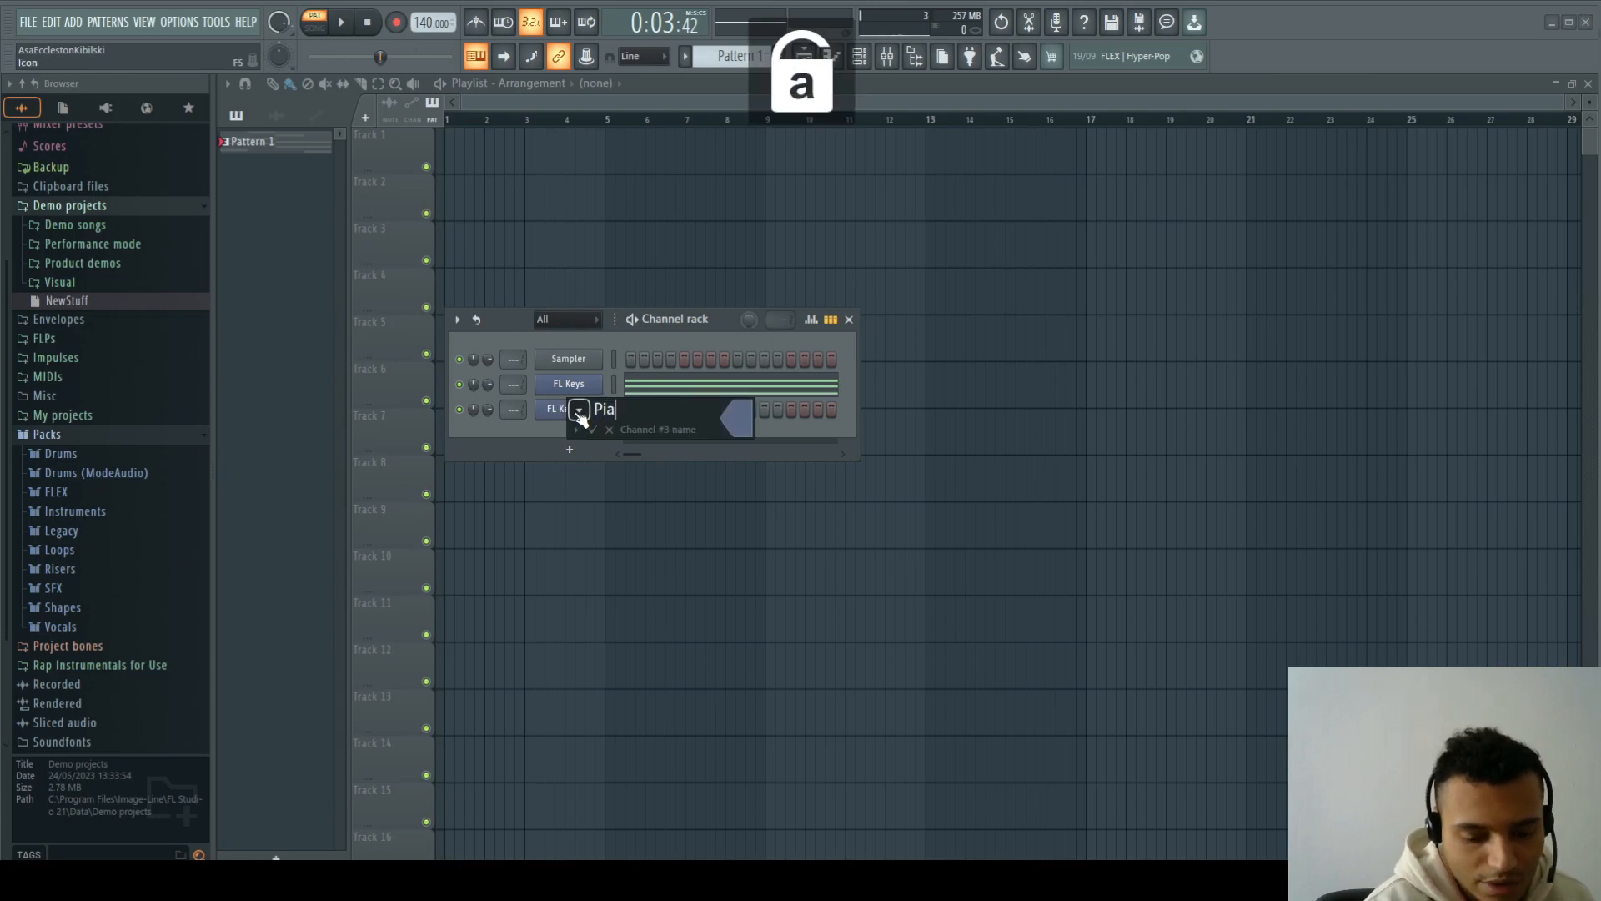
{"action": "key", "text": "Return"}
Step: Switch the original FL Keys channel to the Rhodes (FL) sound and rename the channel Rhodes
{"action": "left_click", "coordinate": [578, 382]}
{"action": "left_click", "coordinate": [859, 409]}
{"action": "left_click", "coordinate": [832, 460]}
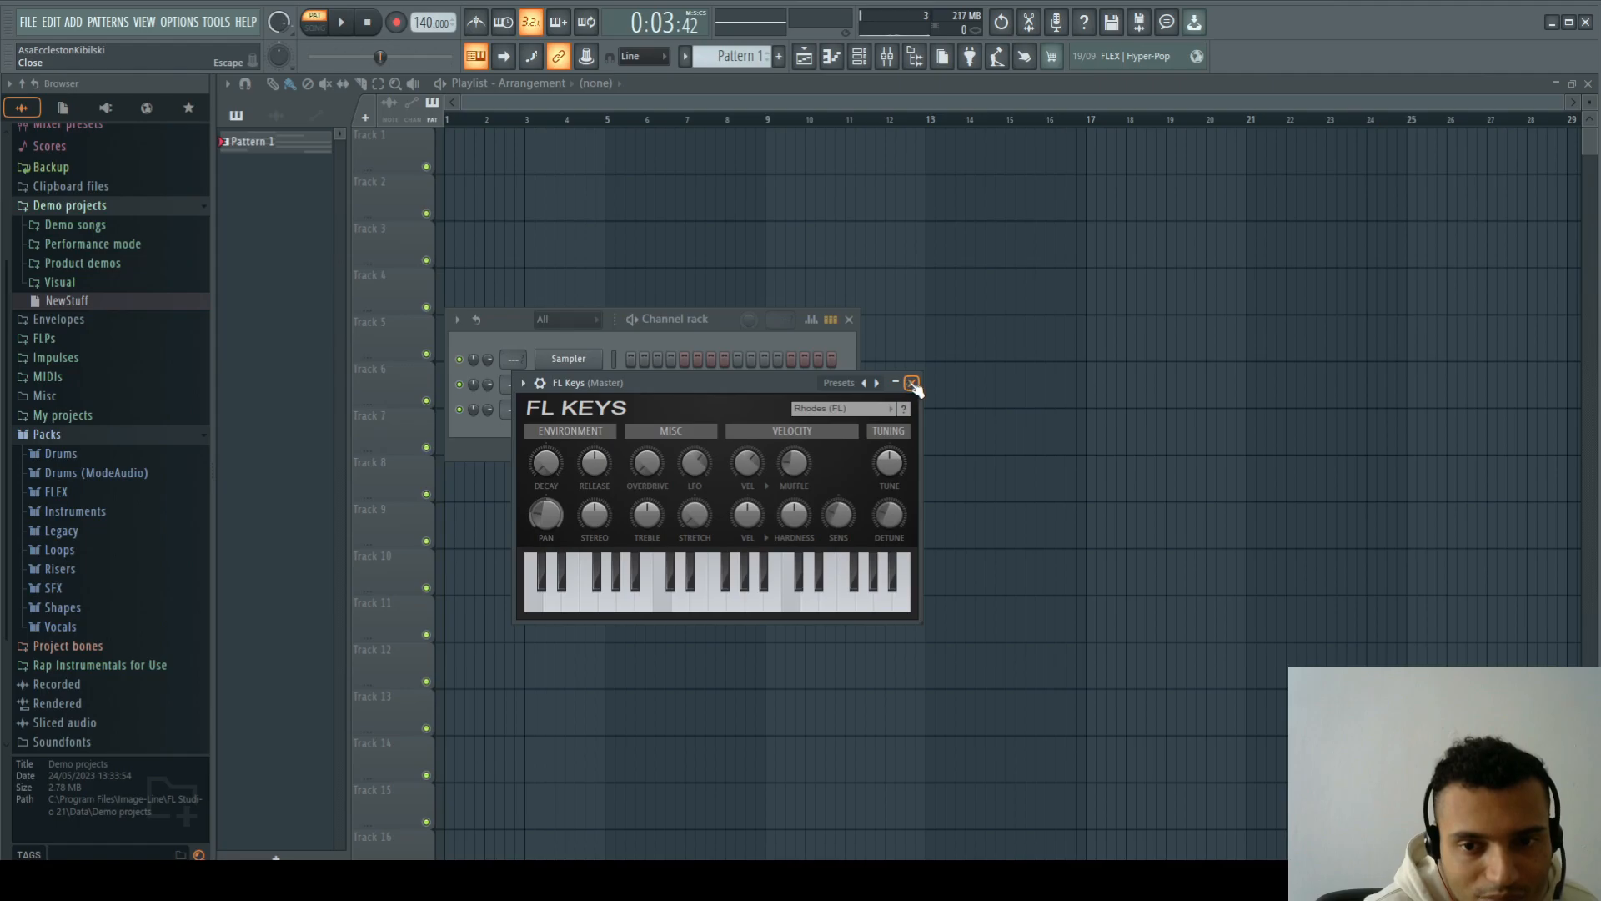
{"action": "left_click", "coordinate": [912, 383]}
{"action": "key", "text": "F2"}
{"action": "type", "text": "Rhodes"}
{"action": "key", "text": "Return"}
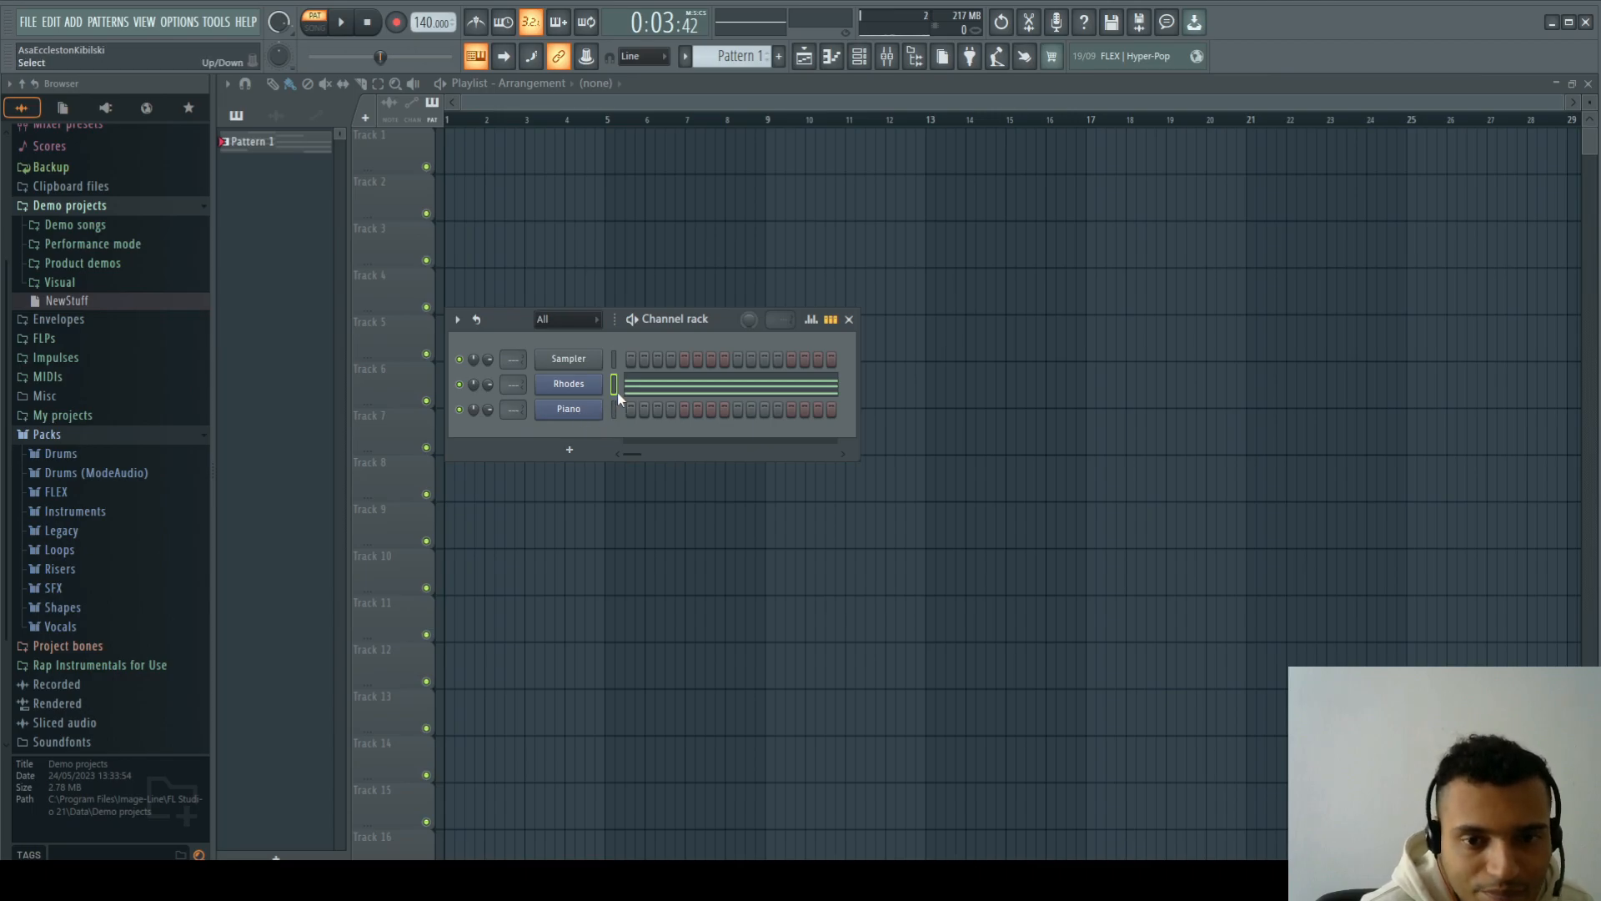
Step: Play the chord progression with the Rhodes sound while viewing its piano roll, and stop playback
{"action": "key", "text": "space"}
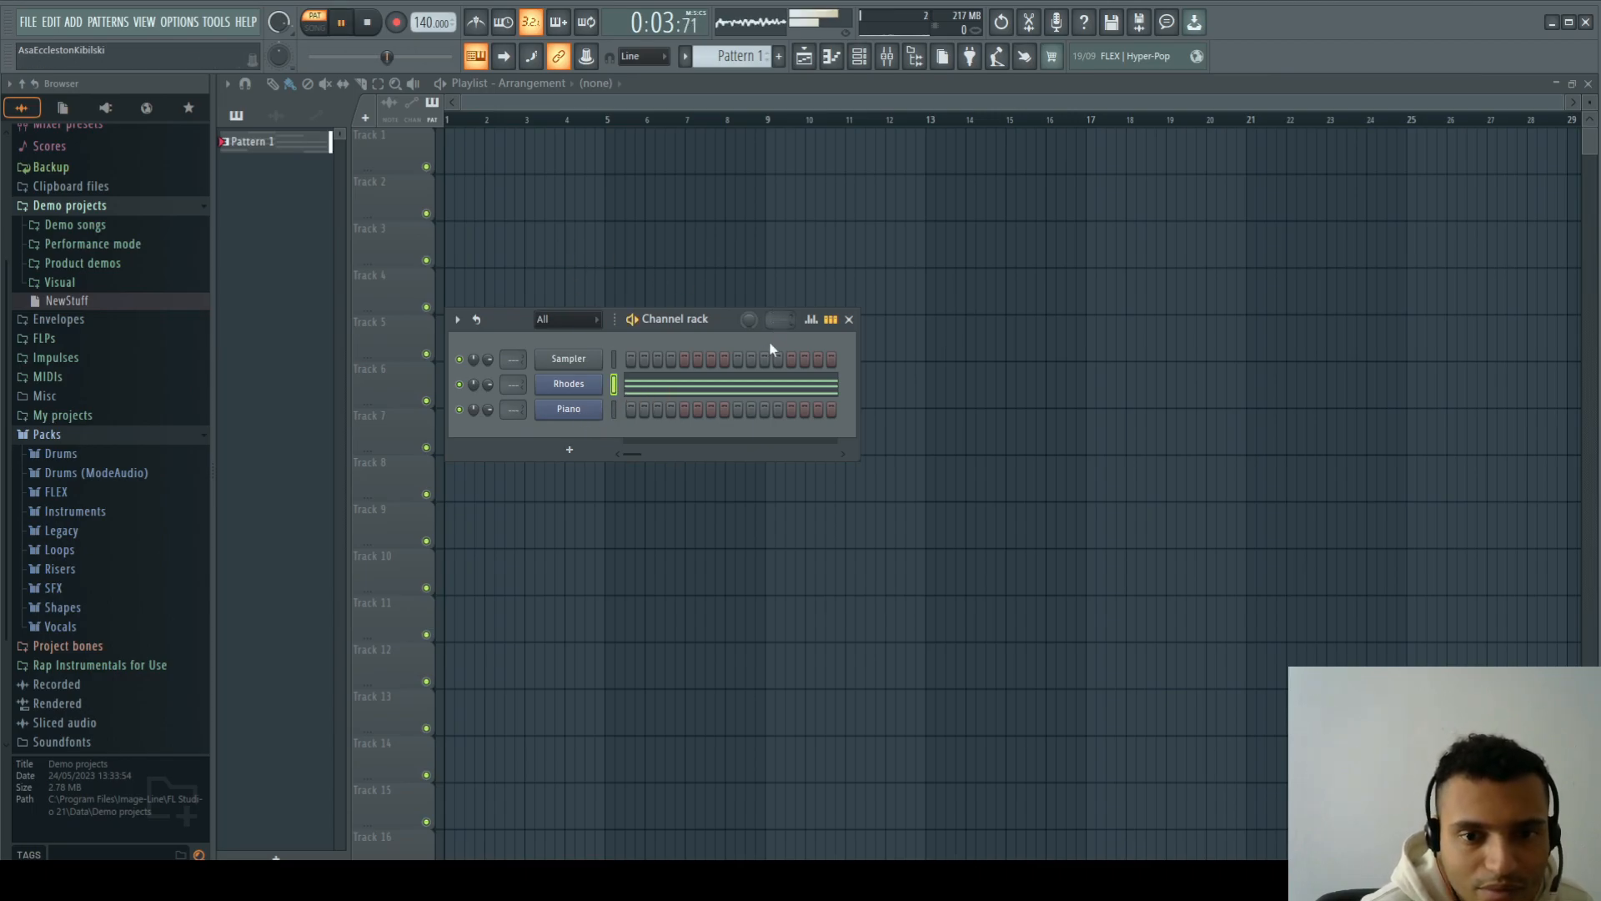
{"action": "left_click", "coordinate": [657, 384]}
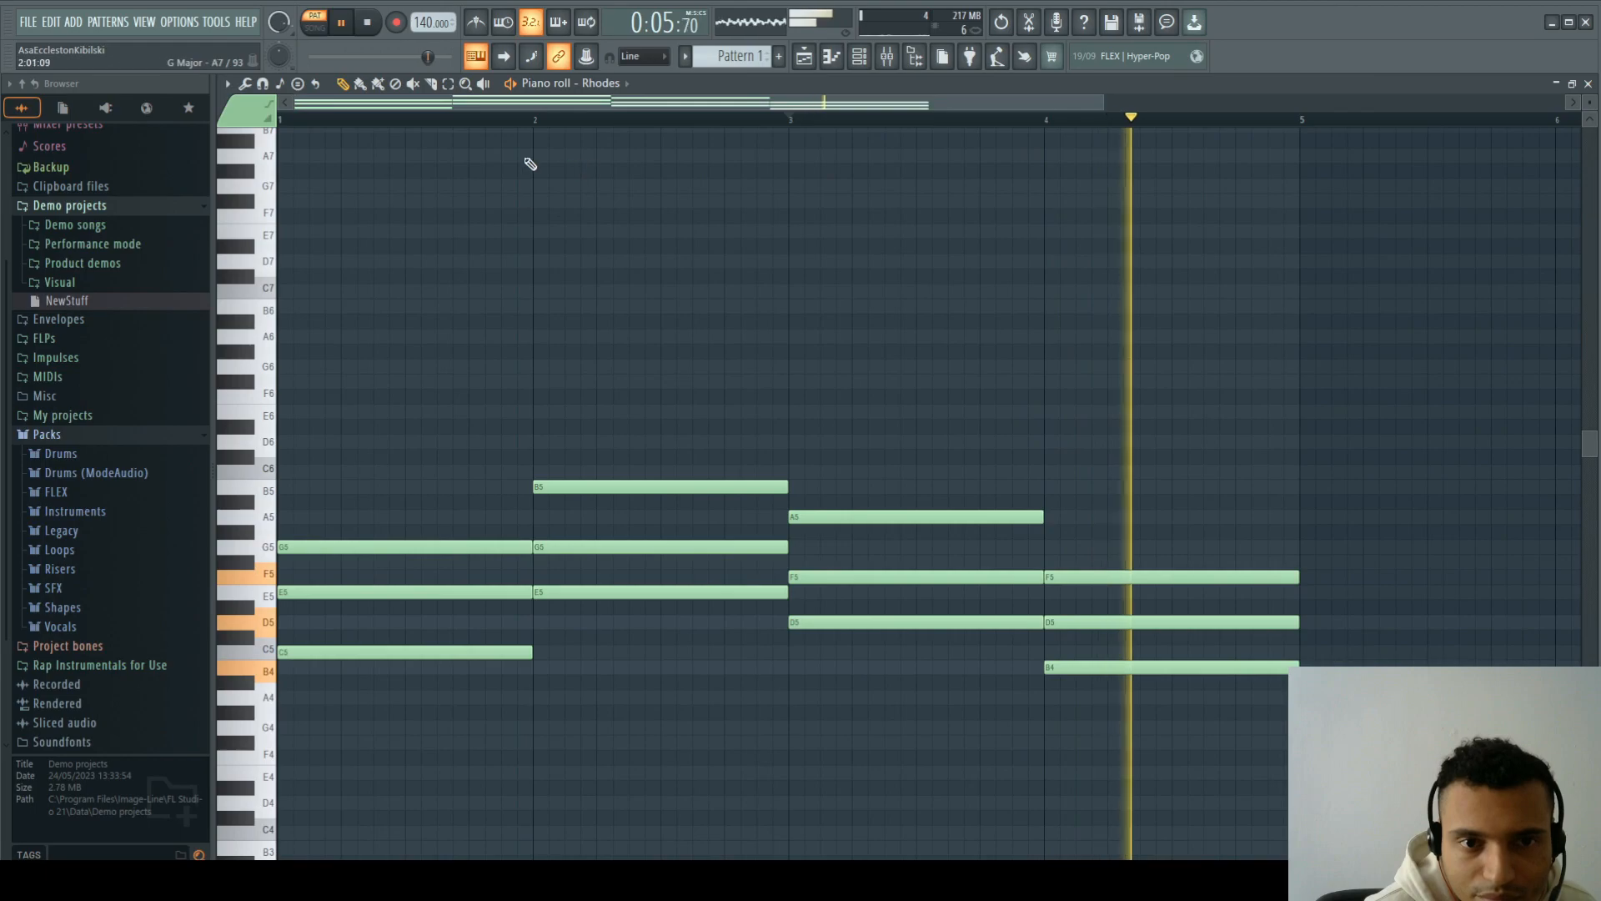
{"action": "left_click", "coordinate": [1587, 84]}
{"action": "key", "text": "space"}
Step: Open the Piano channel's empty piano roll with the Rhodes ghost notes for bars 1 to 4 in view
{"action": "right_click", "coordinate": [583, 412]}
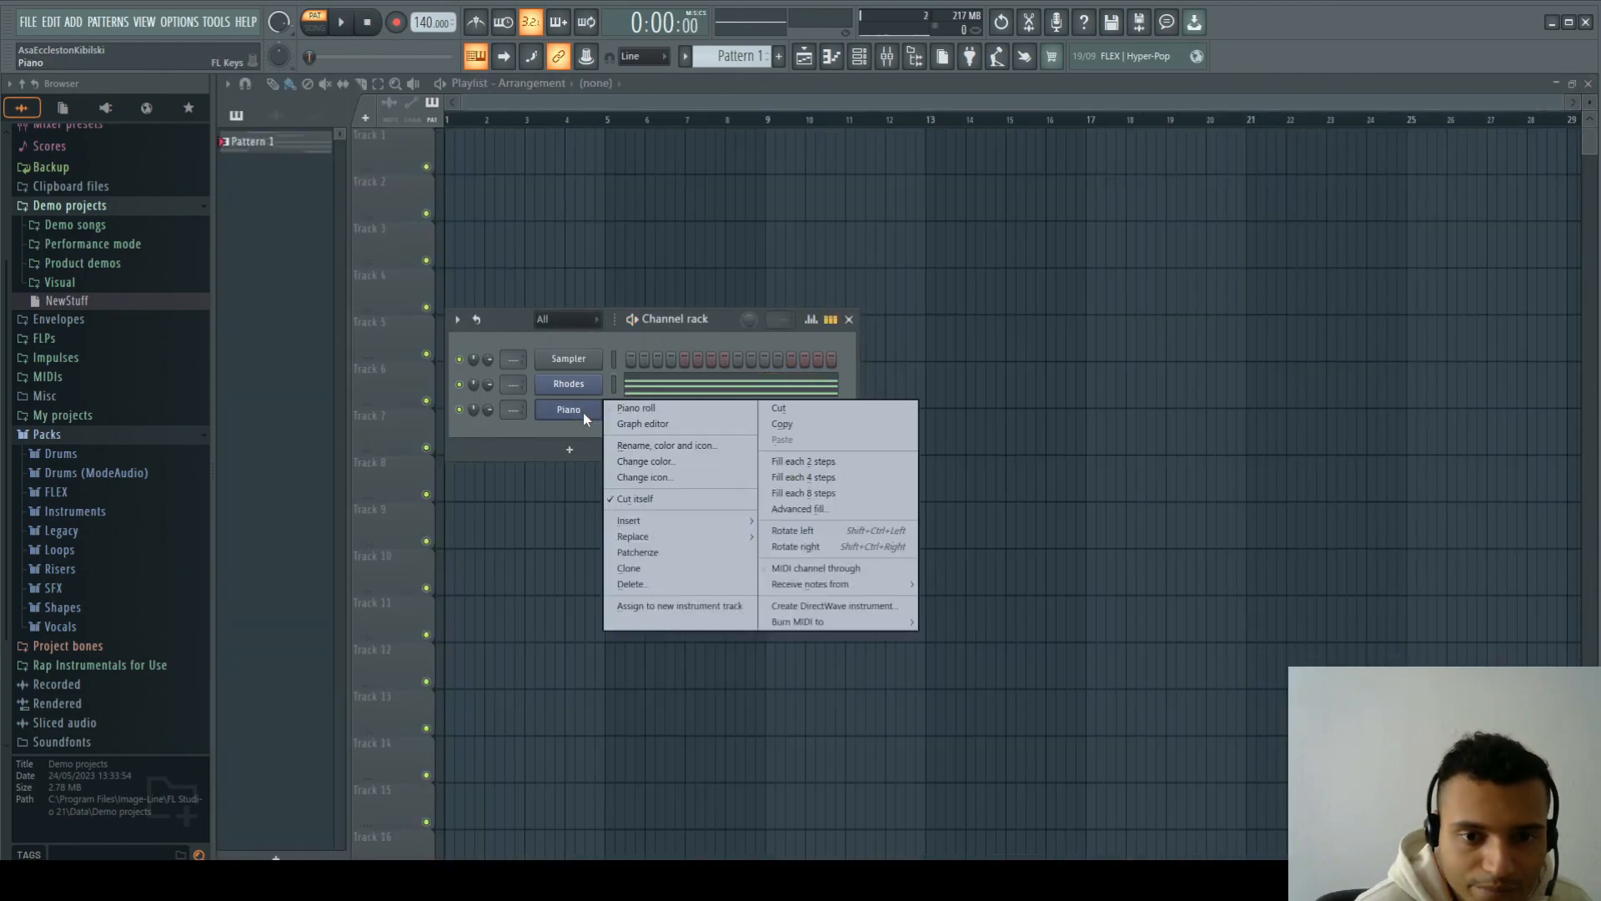
{"action": "left_click", "coordinate": [640, 409]}
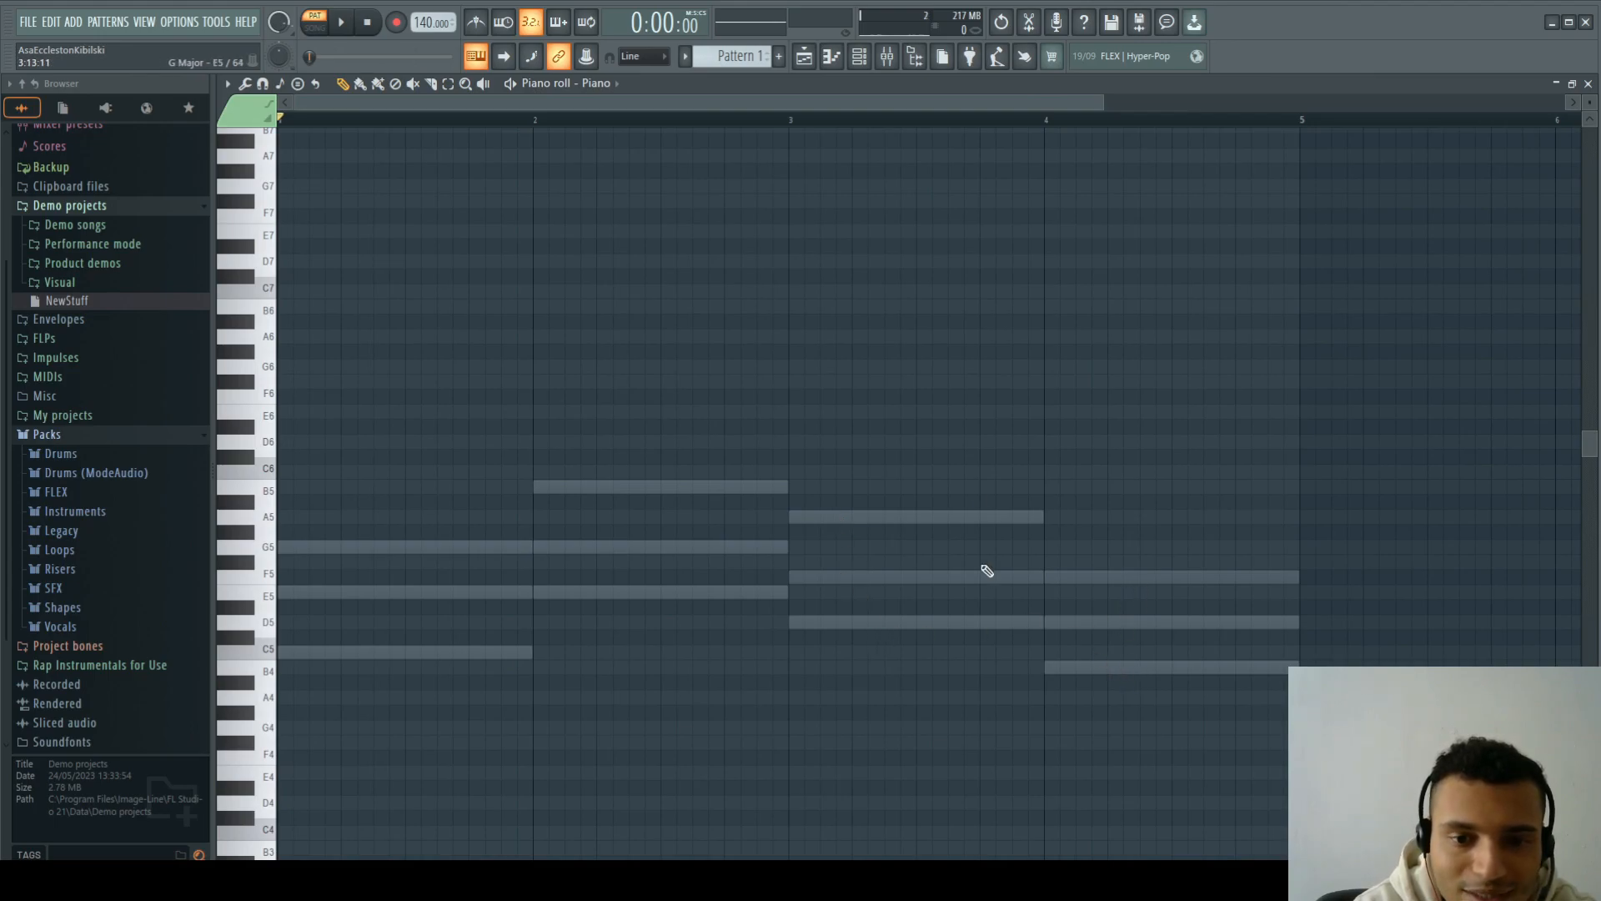
{"action": "left_click_drag", "start_coordinate": [1097, 102], "coordinate": [979, 102]}
{"action": "left_click", "coordinate": [1587, 85]}
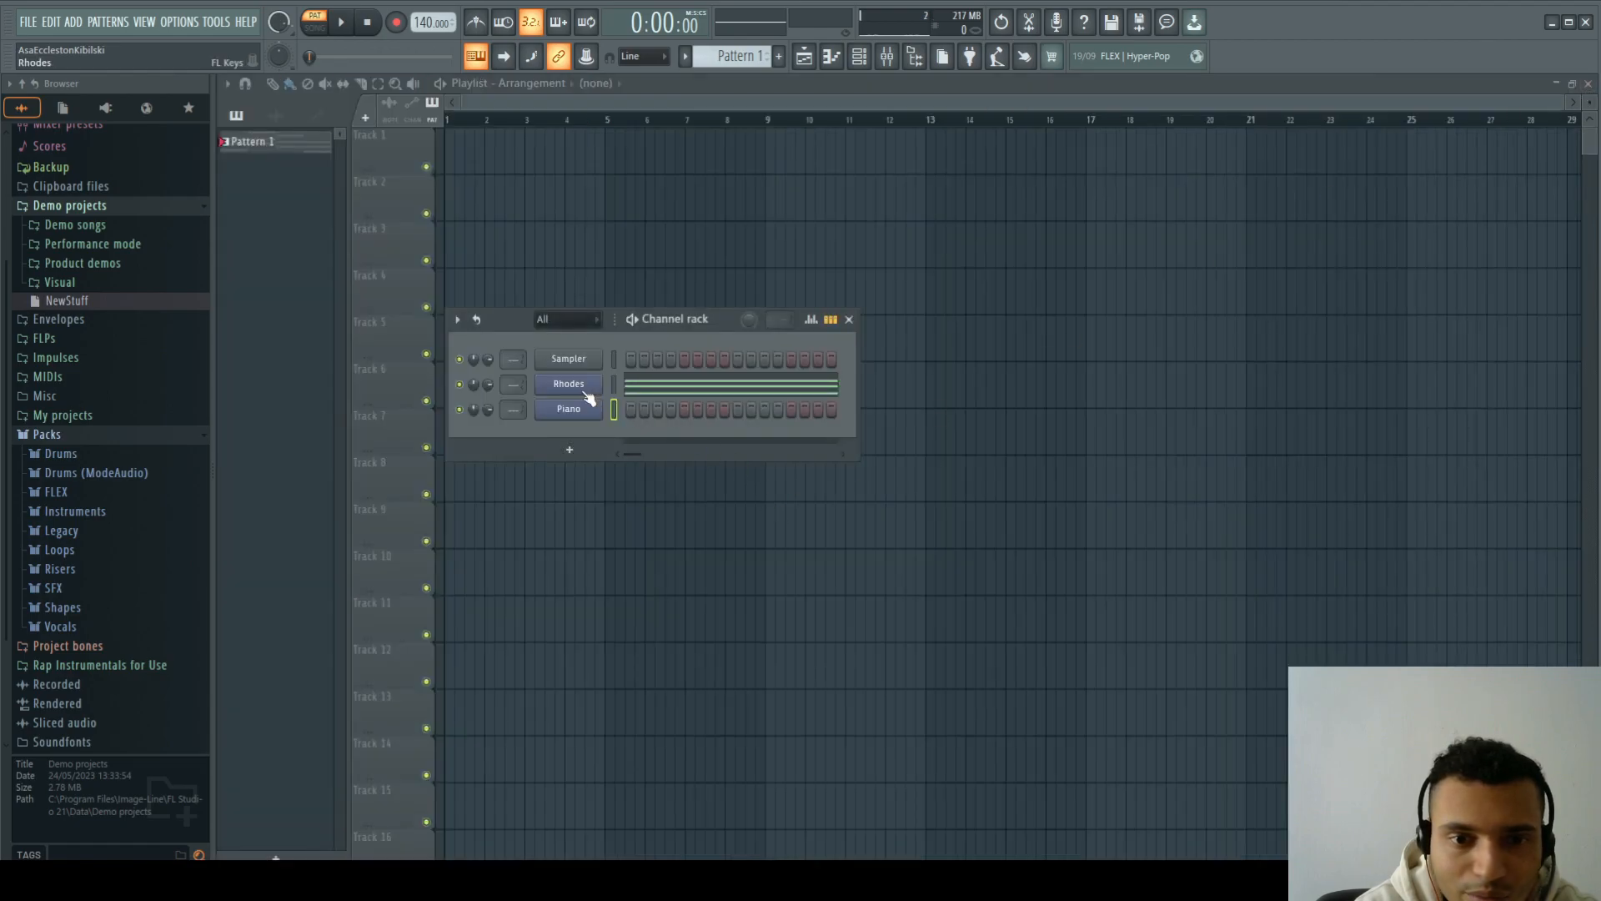
{"action": "right_click", "coordinate": [586, 415]}
{"action": "left_click", "coordinate": [624, 410]}
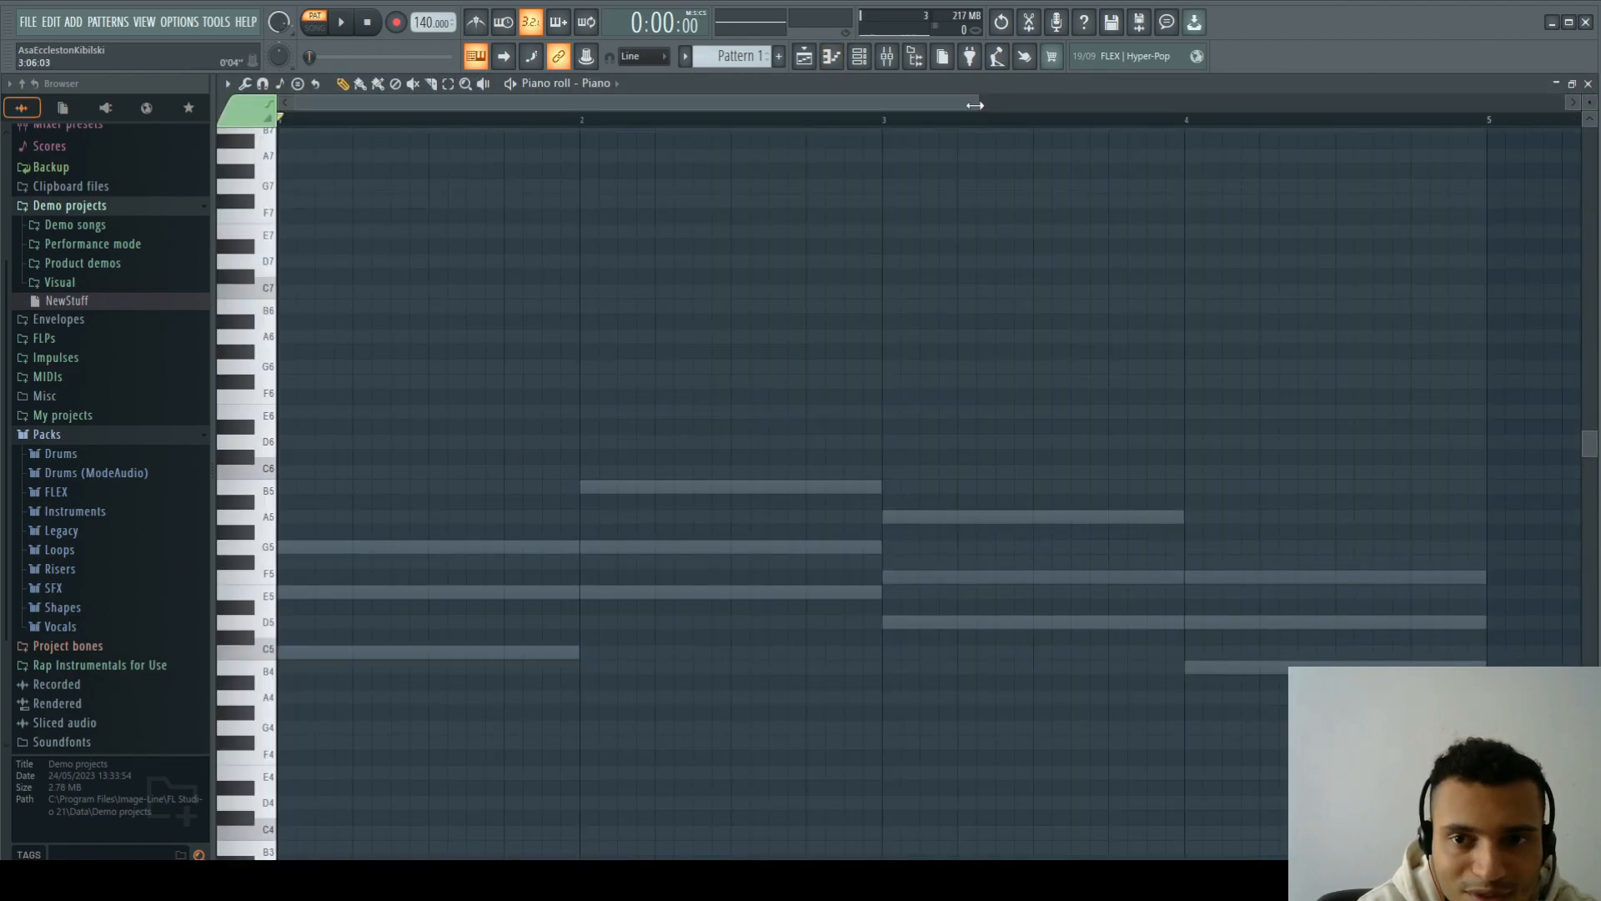
{"action": "left_click_drag", "start_coordinate": [972, 103], "coordinate": [938, 103]}
{"action": "left_click", "coordinate": [337, 547]}
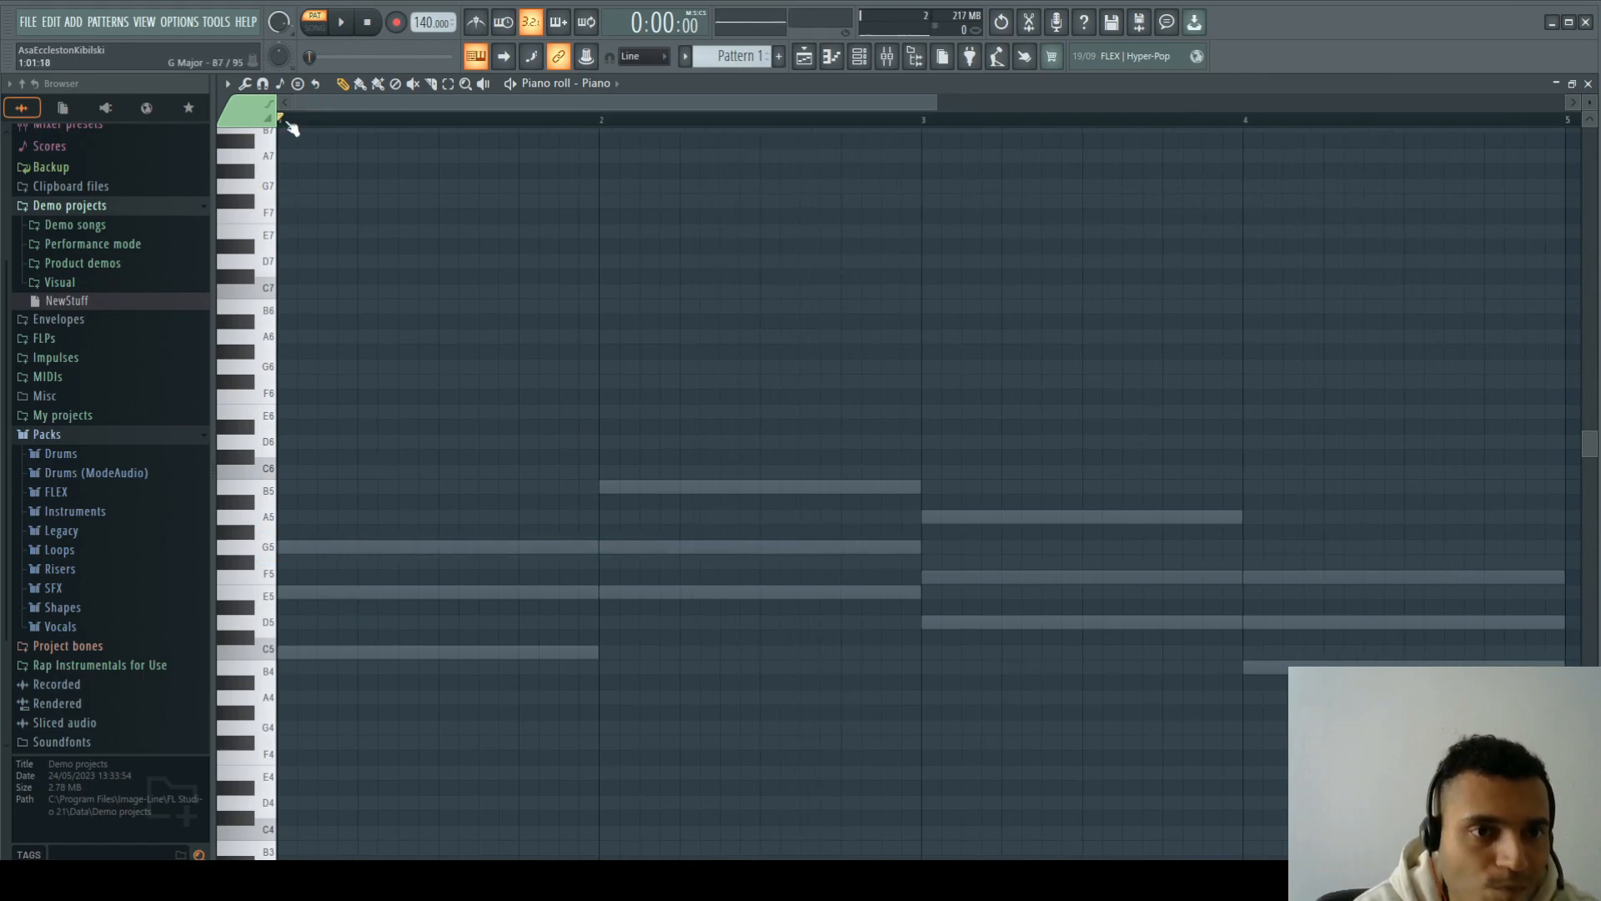
Step: Look up the Ghost channels option among the piano roll's view settings and leave it as is
{"action": "left_click", "coordinate": [226, 86]}
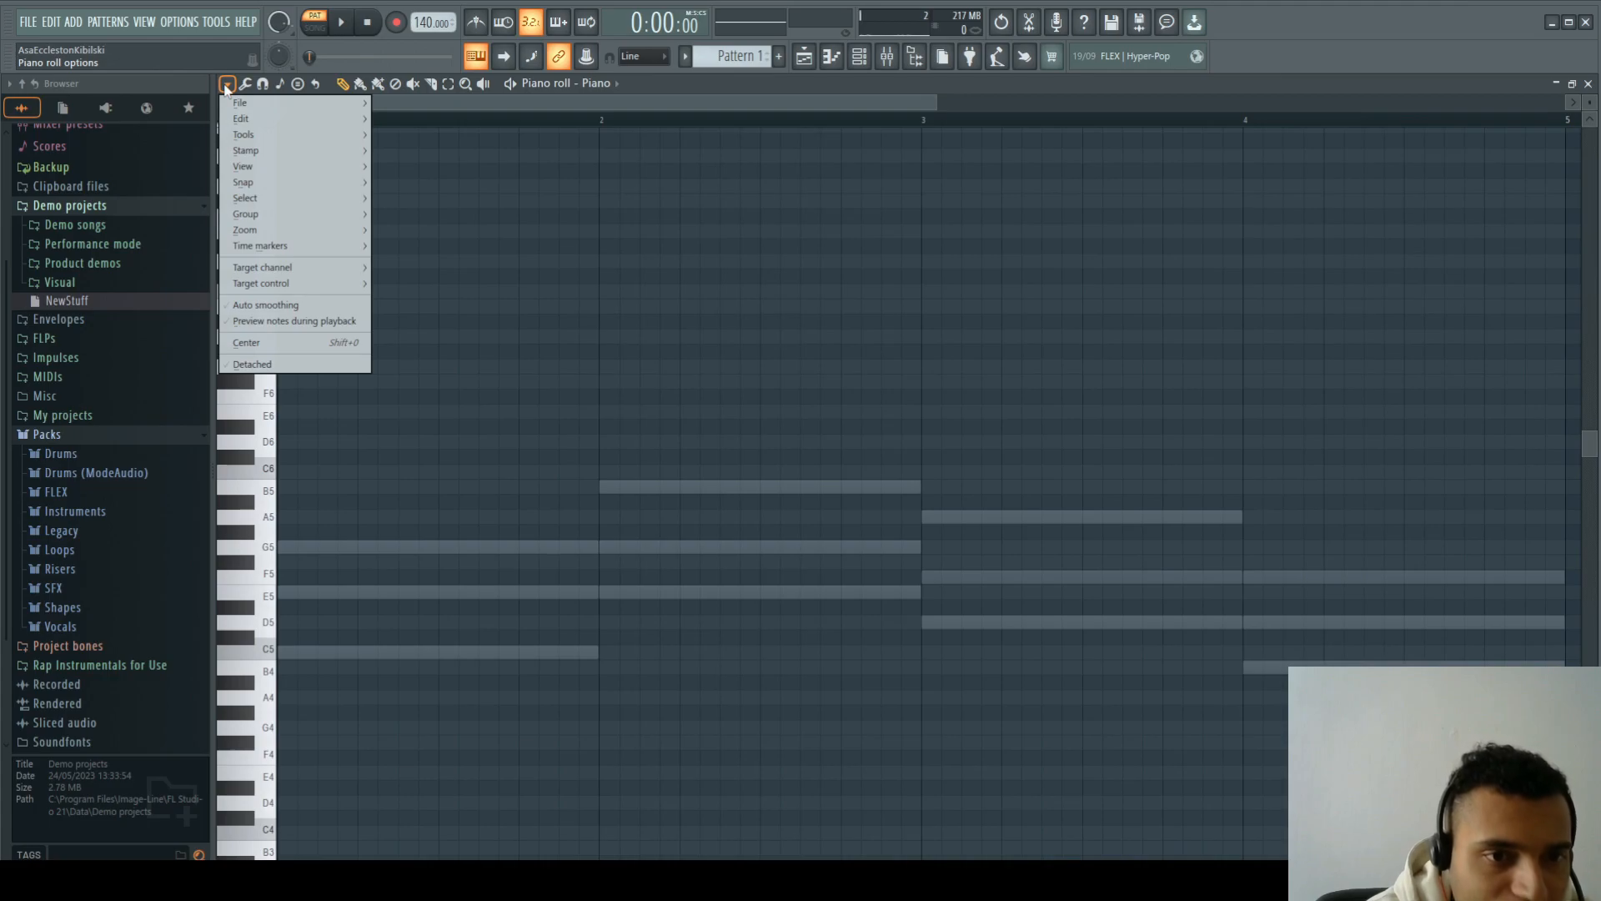
{"action": "mouse_move", "coordinate": [293, 217]}
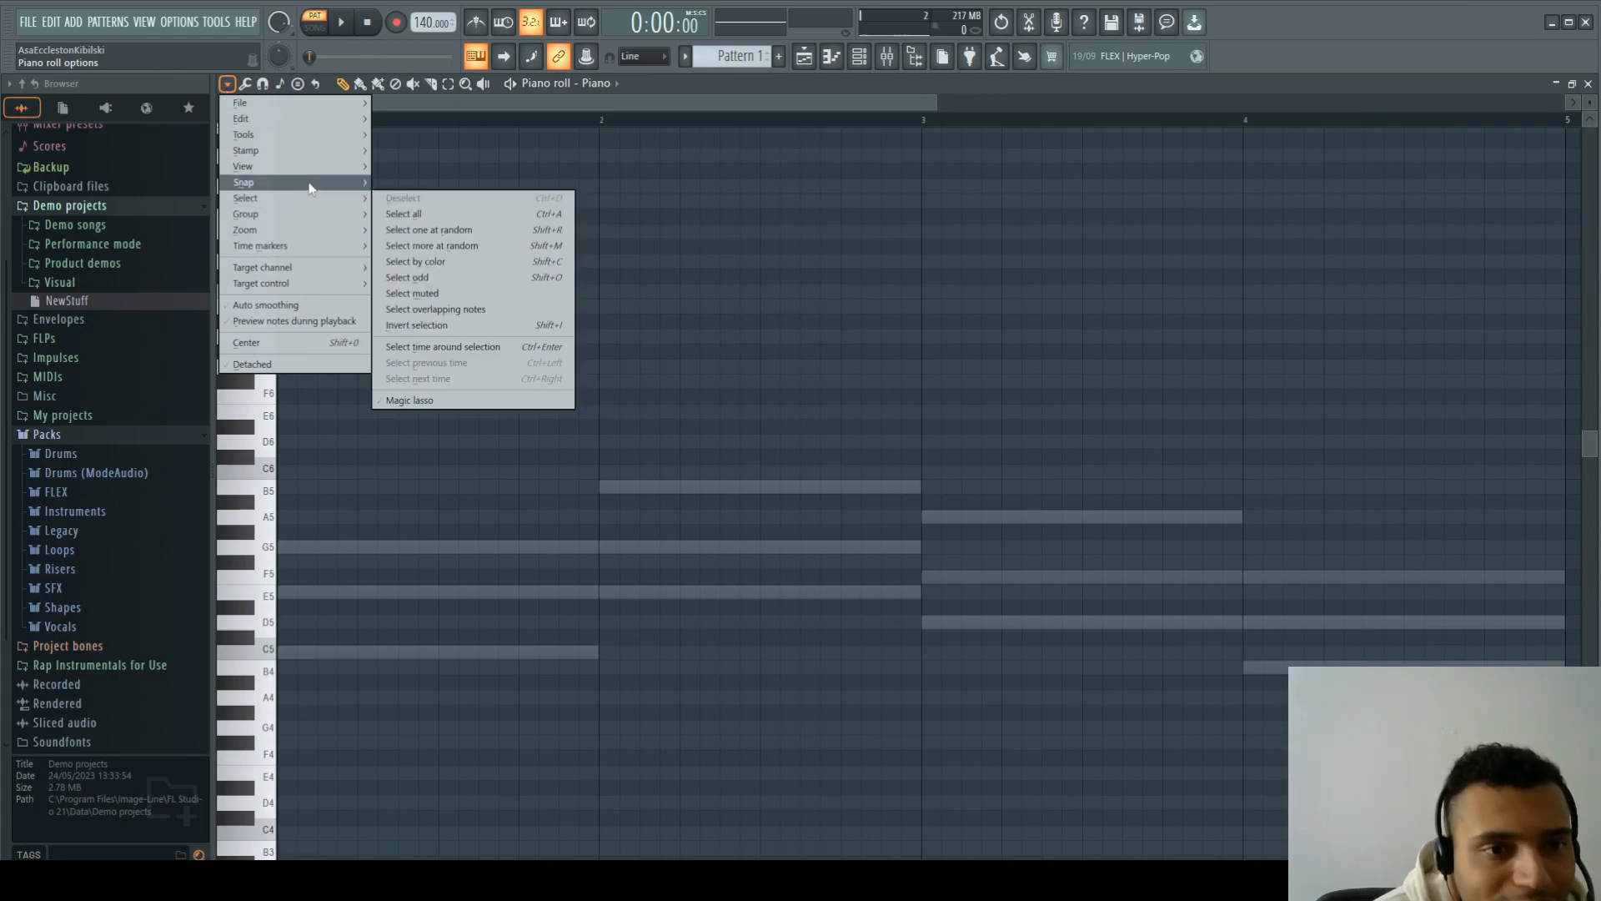
{"action": "mouse_move", "coordinate": [316, 165]}
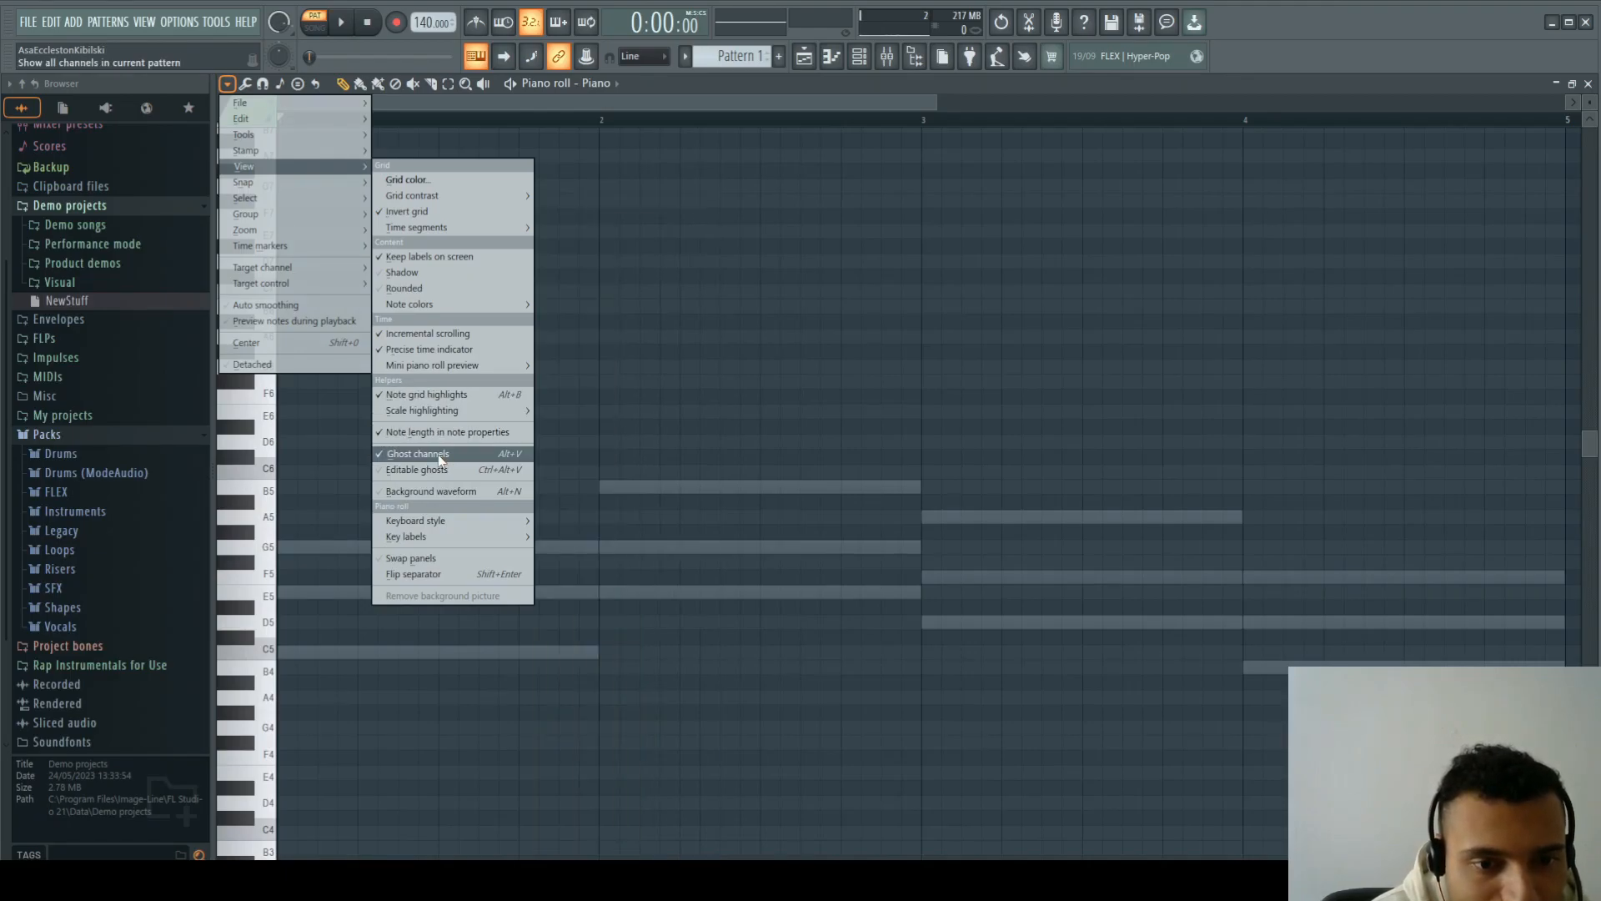
{"action": "left_click", "coordinate": [776, 105]}
Step: Toggle the Rhodes ghost notes off and on several times, ending with them shown
{"action": "key", "text": "alt+v"}
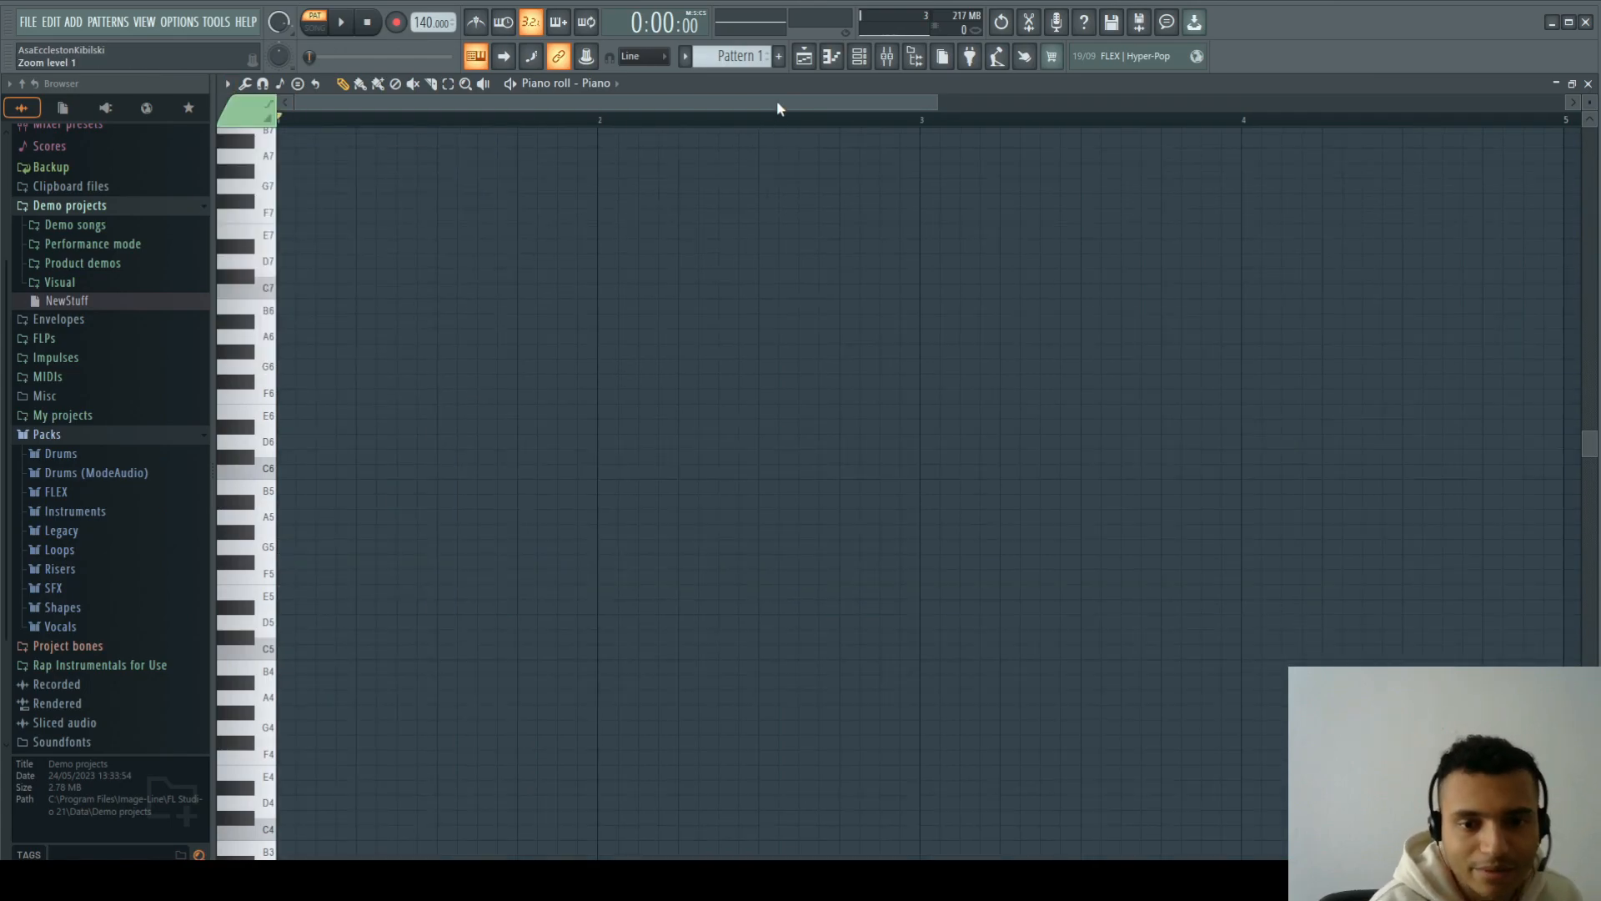
{"action": "key", "text": "alt+v"}
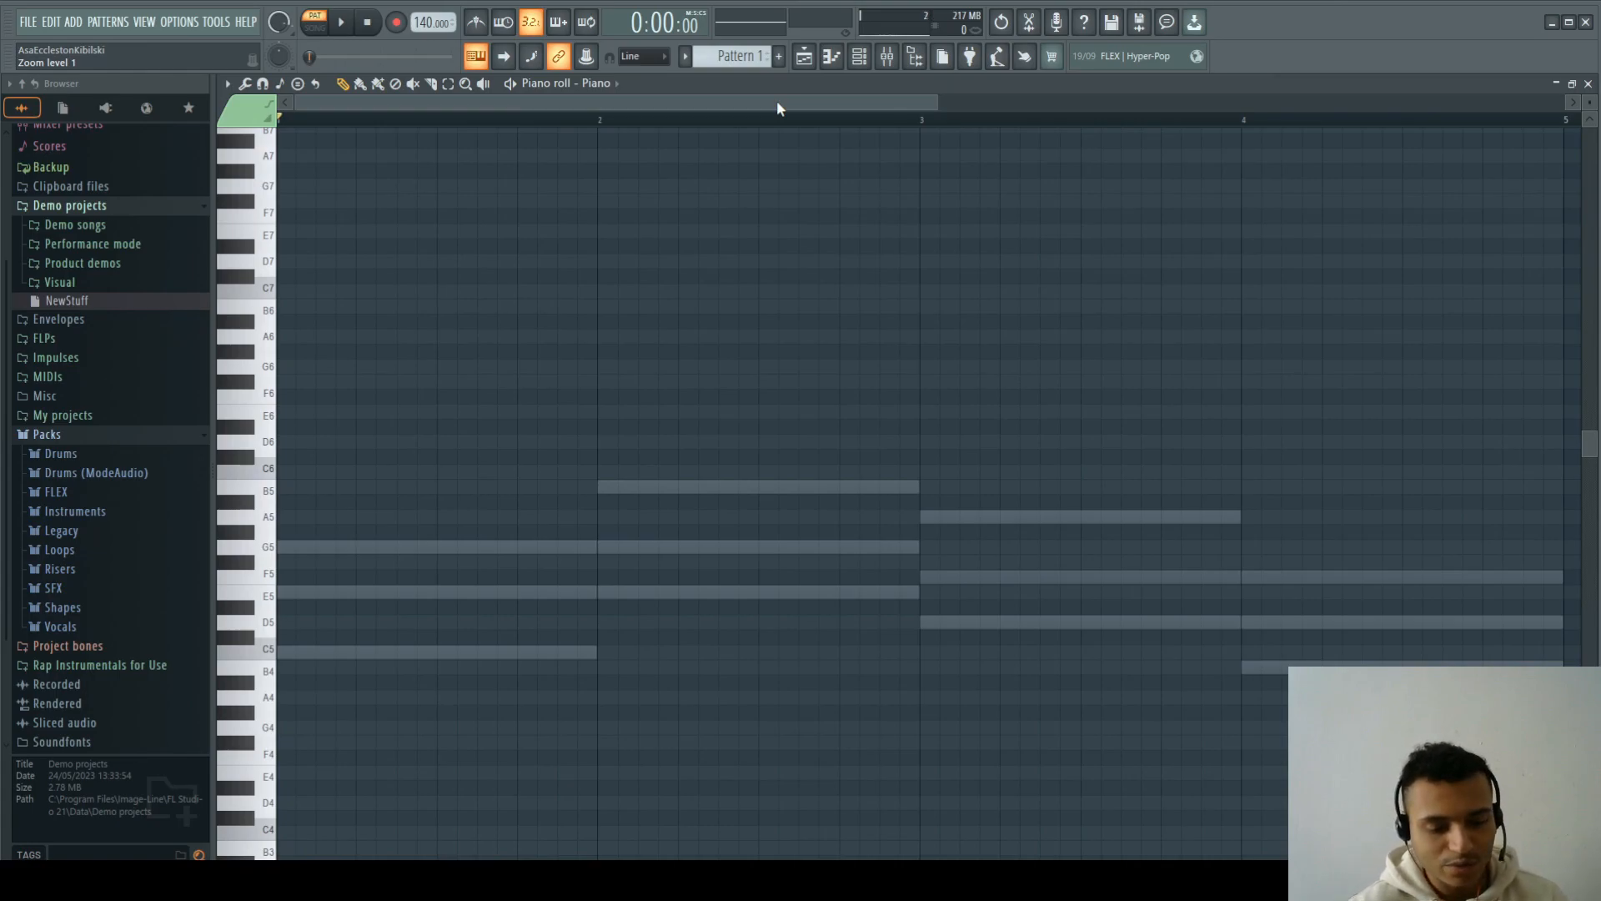
{"action": "key", "text": "alt+v"}
{"action": "key", "text": "alt+v"}
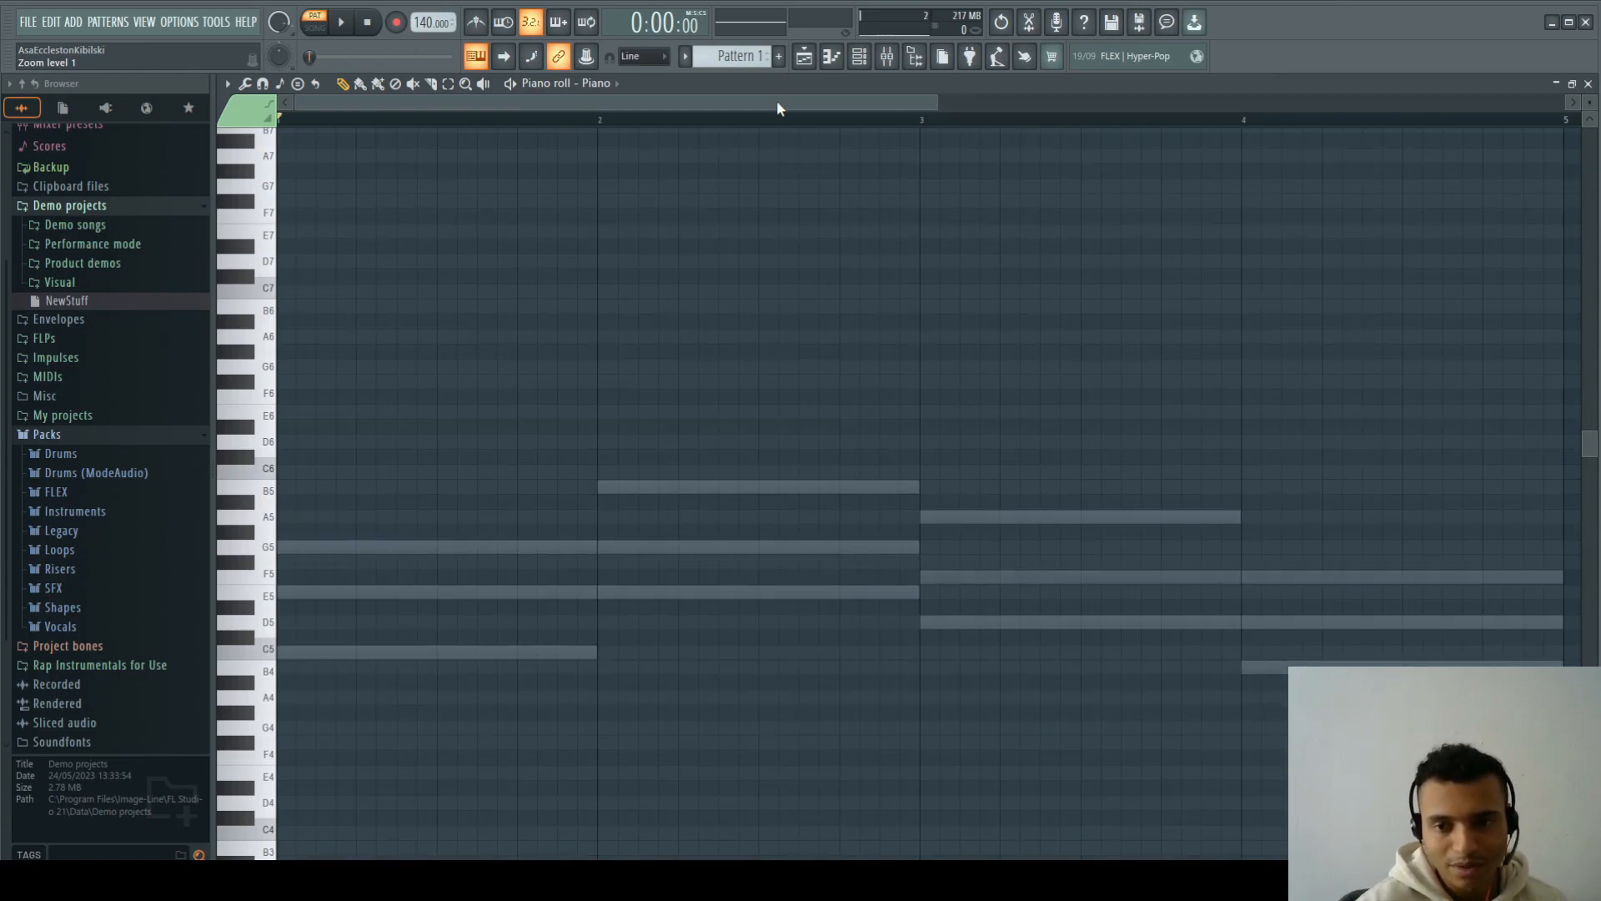
{"action": "key", "text": "alt+v"}
{"action": "key", "text": "alt+v"}
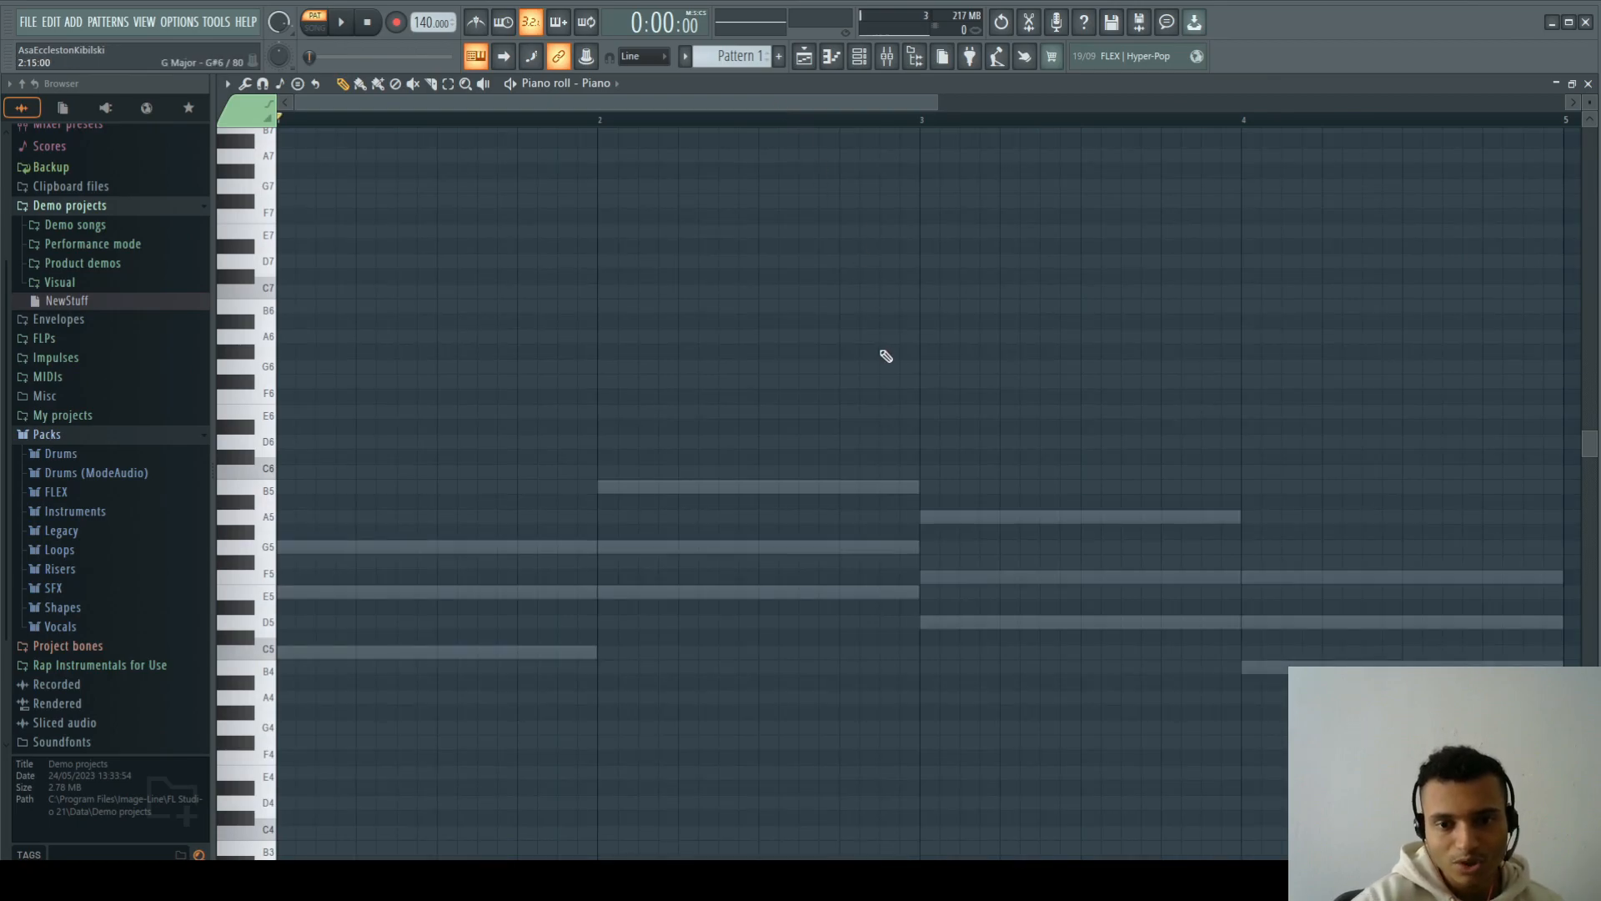
{"action": "key", "text": "alt+v"}
{"action": "key", "text": "alt+v"}
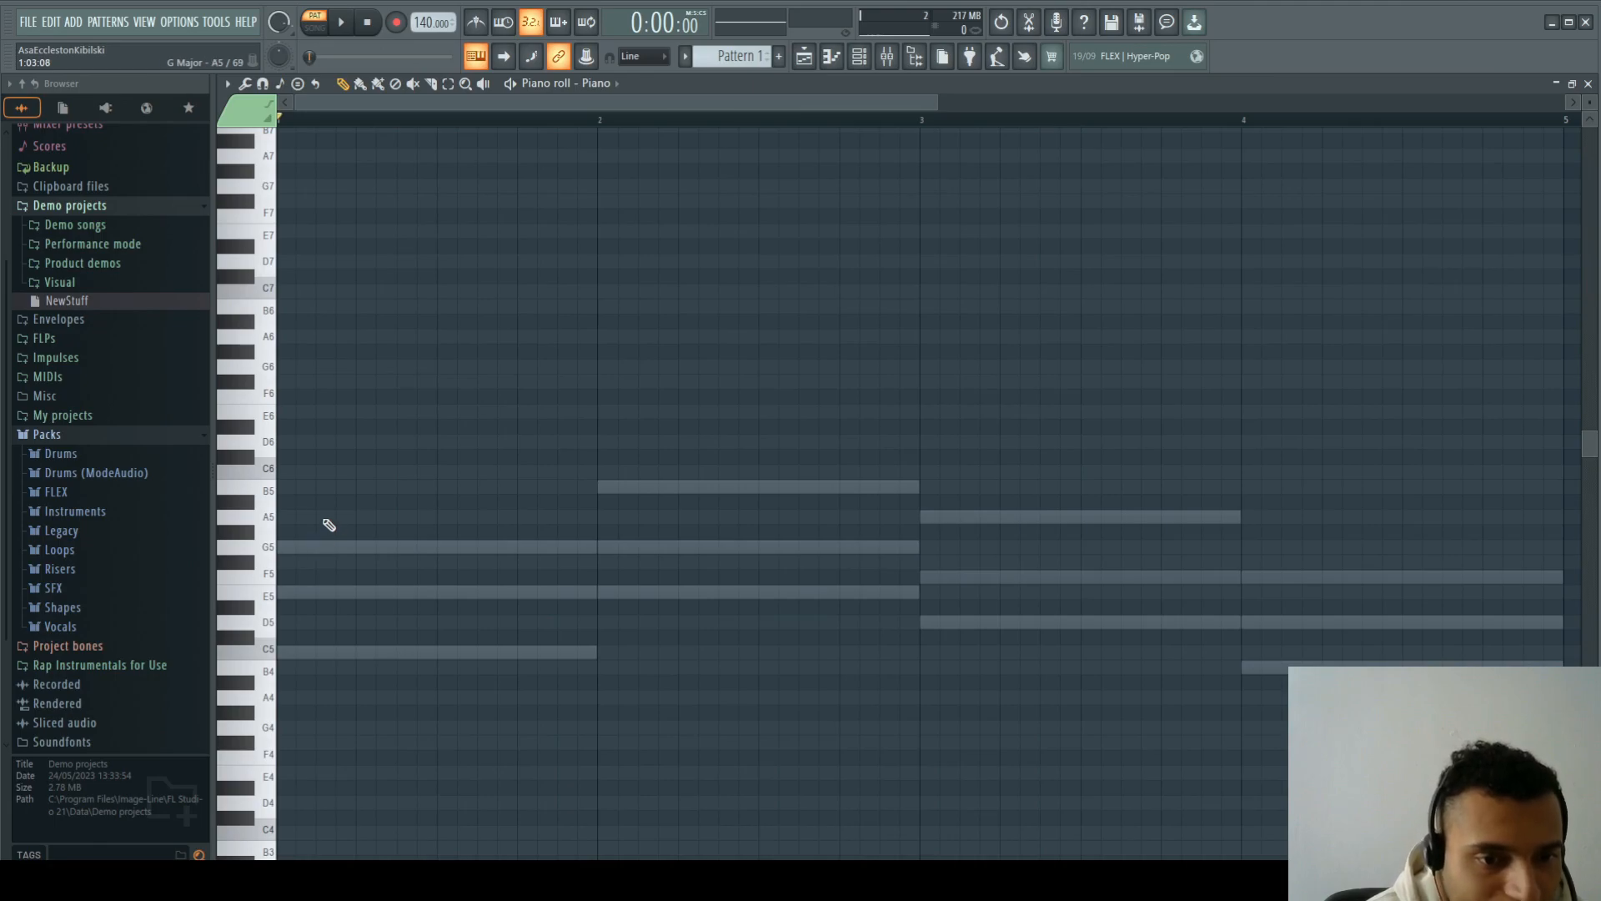
Step: Draw short C6, D6, F6 and E6 notes every half beat from the start of bar 1 and play them back
{"action": "left_click", "coordinate": [320, 470]}
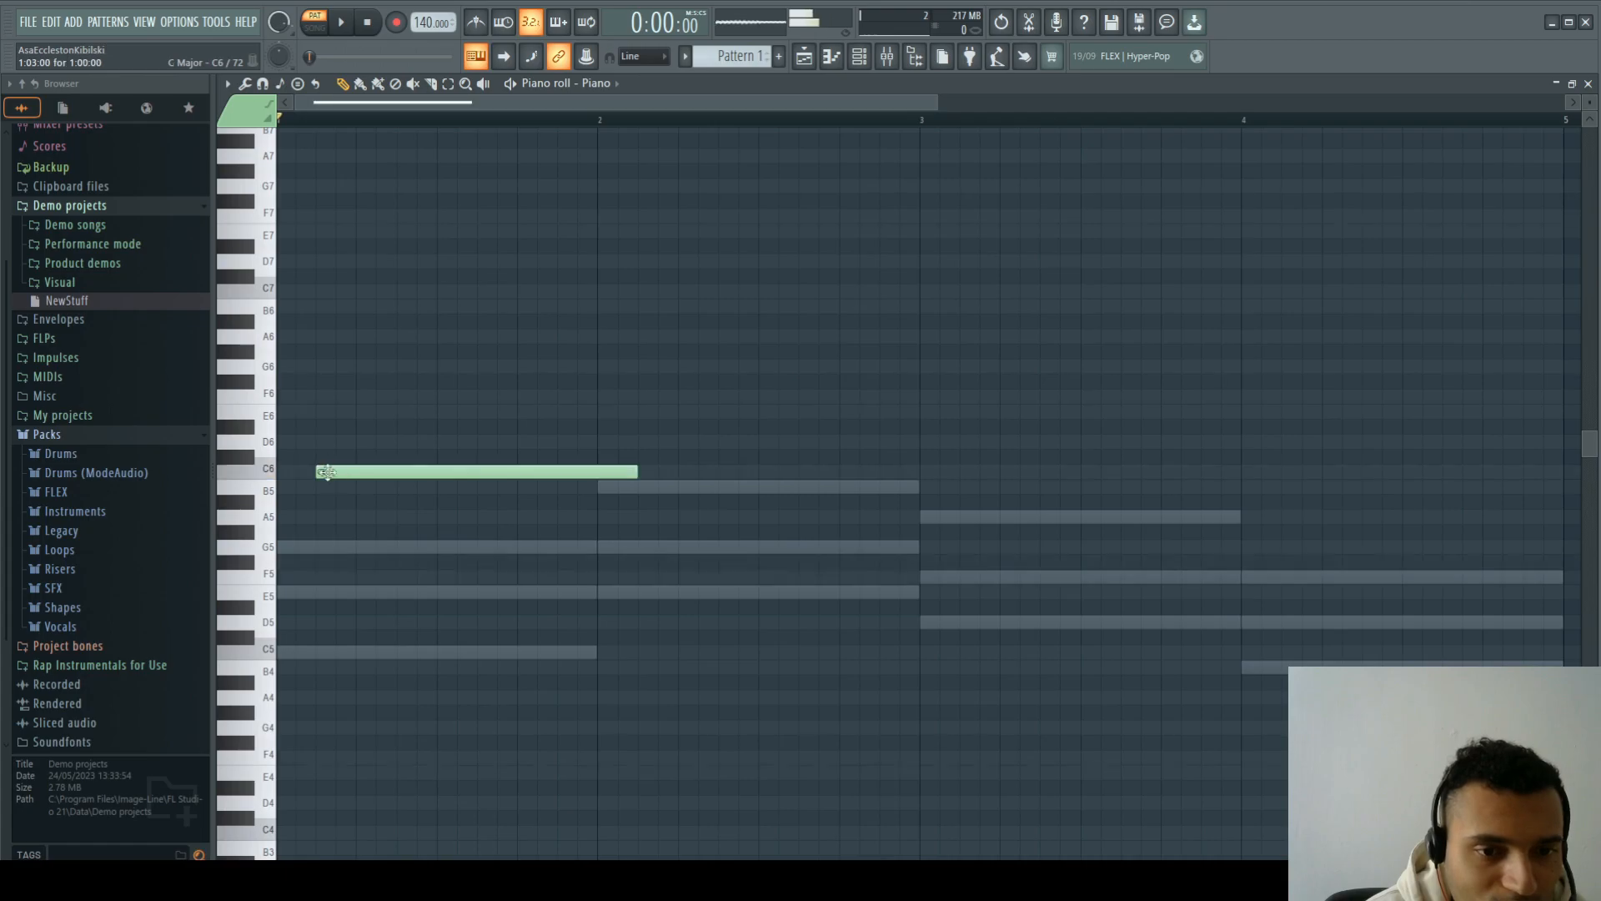
{"action": "left_click_drag", "start_coordinate": [635, 471], "coordinate": [301, 472]}
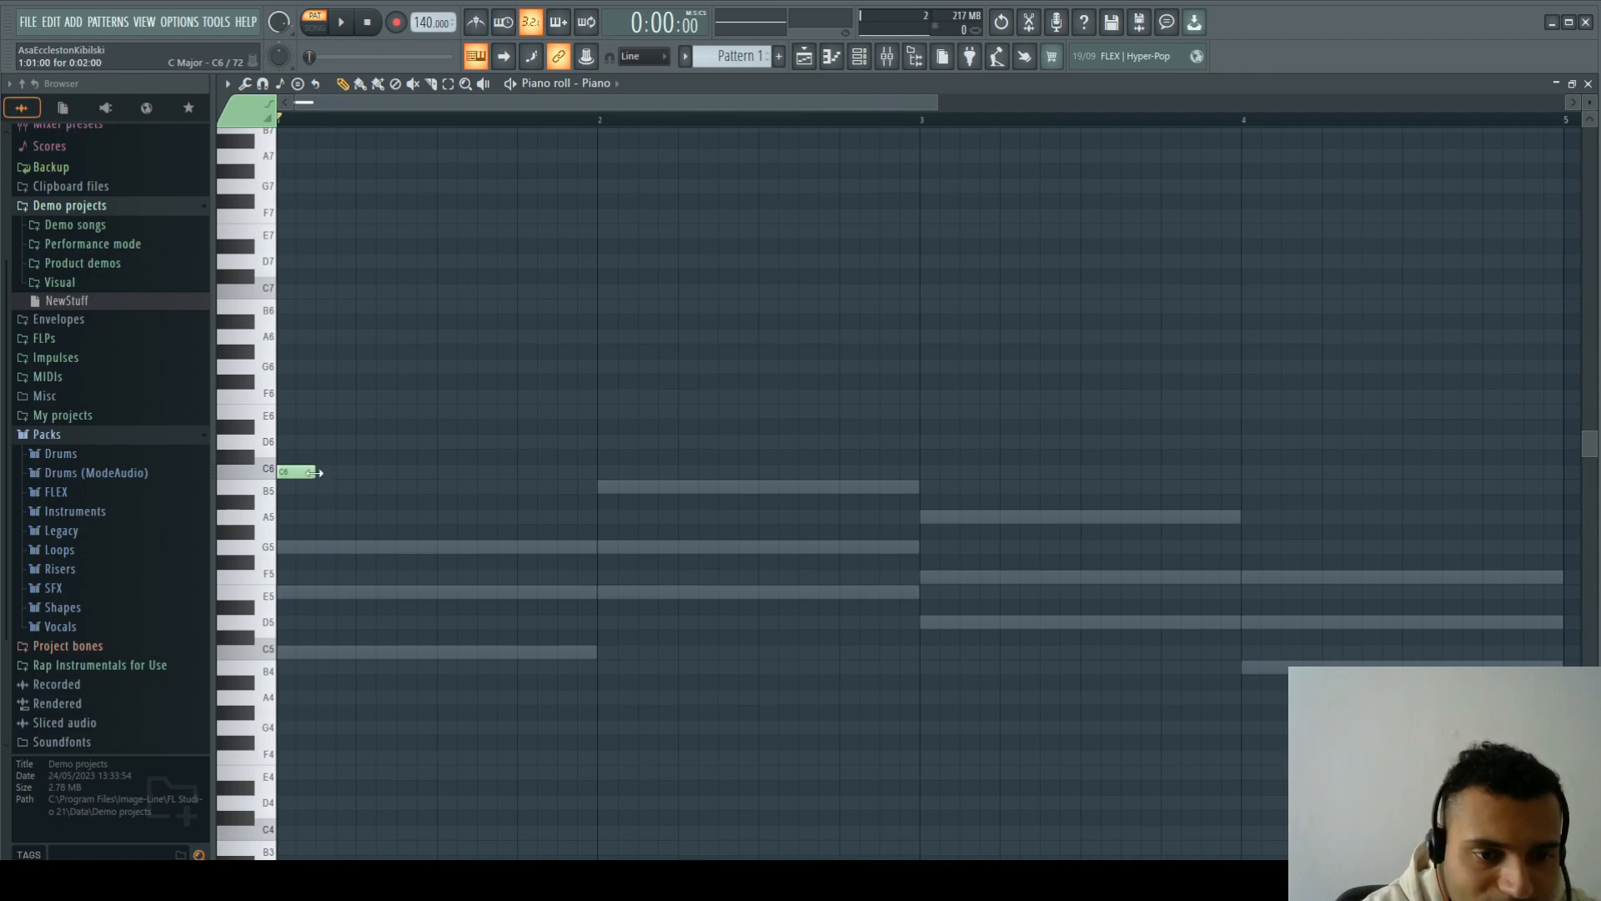
{"action": "left_click", "coordinate": [325, 442]}
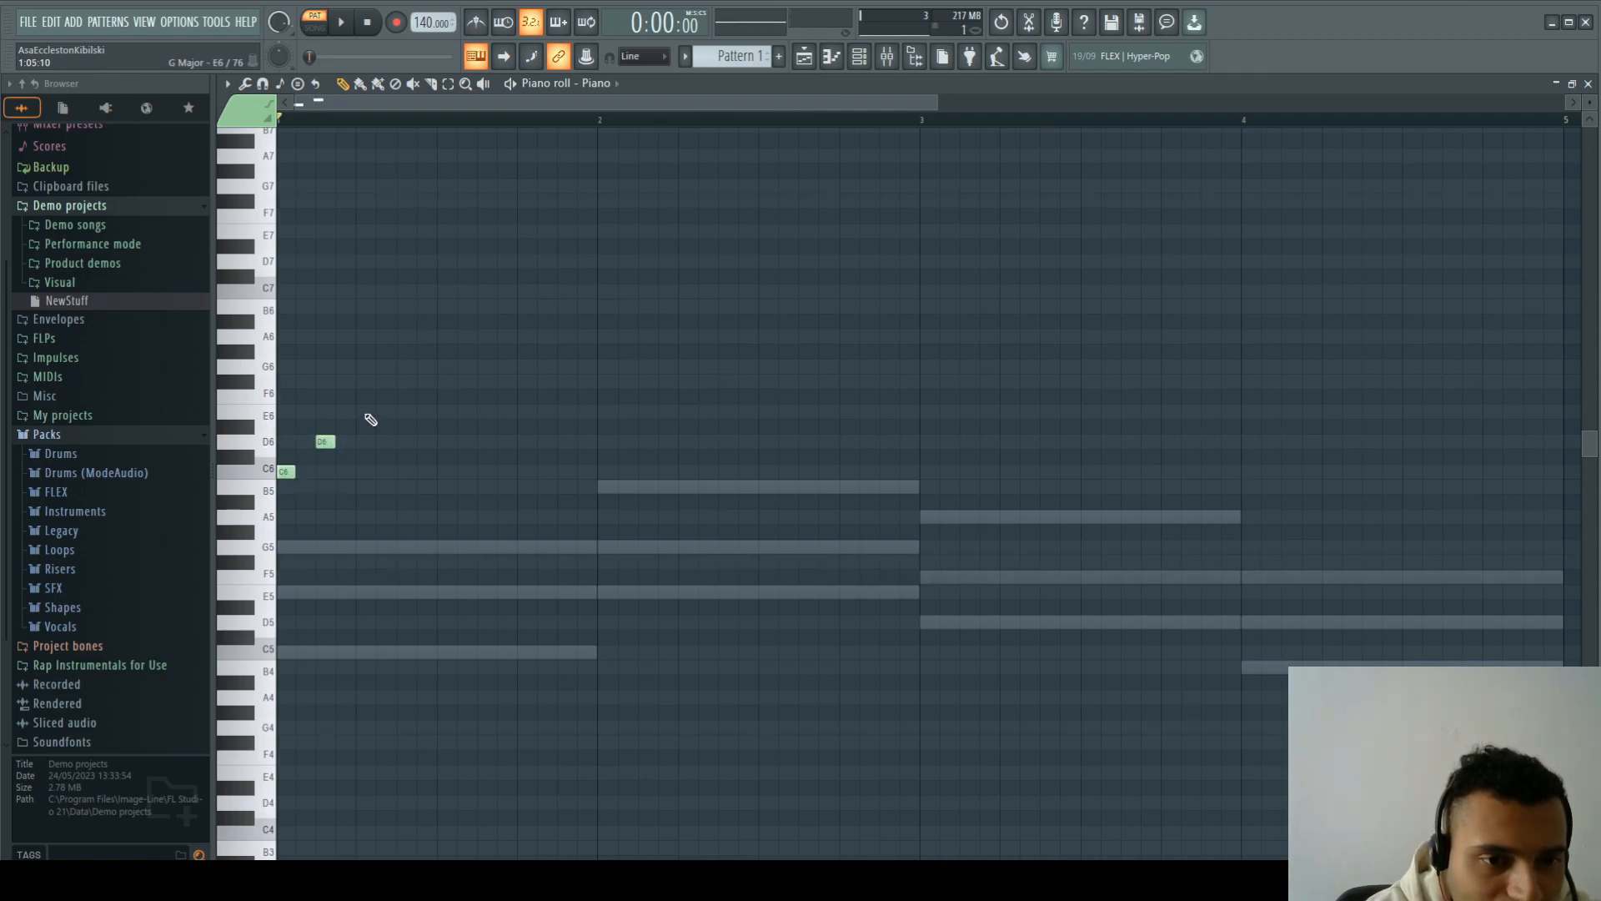
{"action": "left_click", "coordinate": [405, 412]}
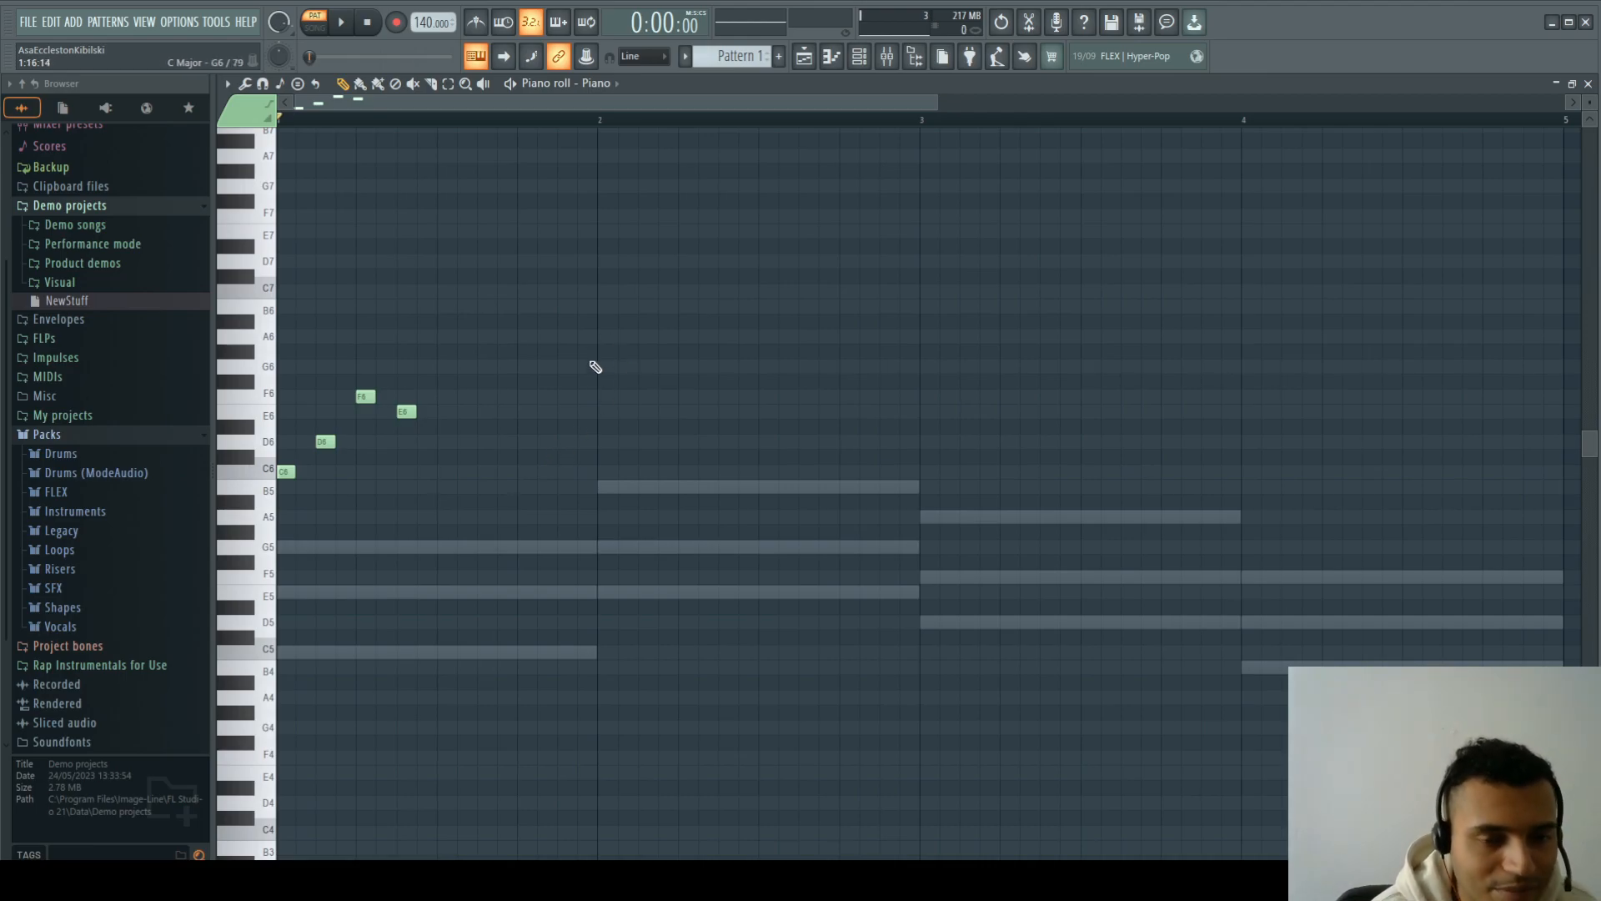
{"action": "key", "text": "space"}
{"action": "key", "text": "space"}
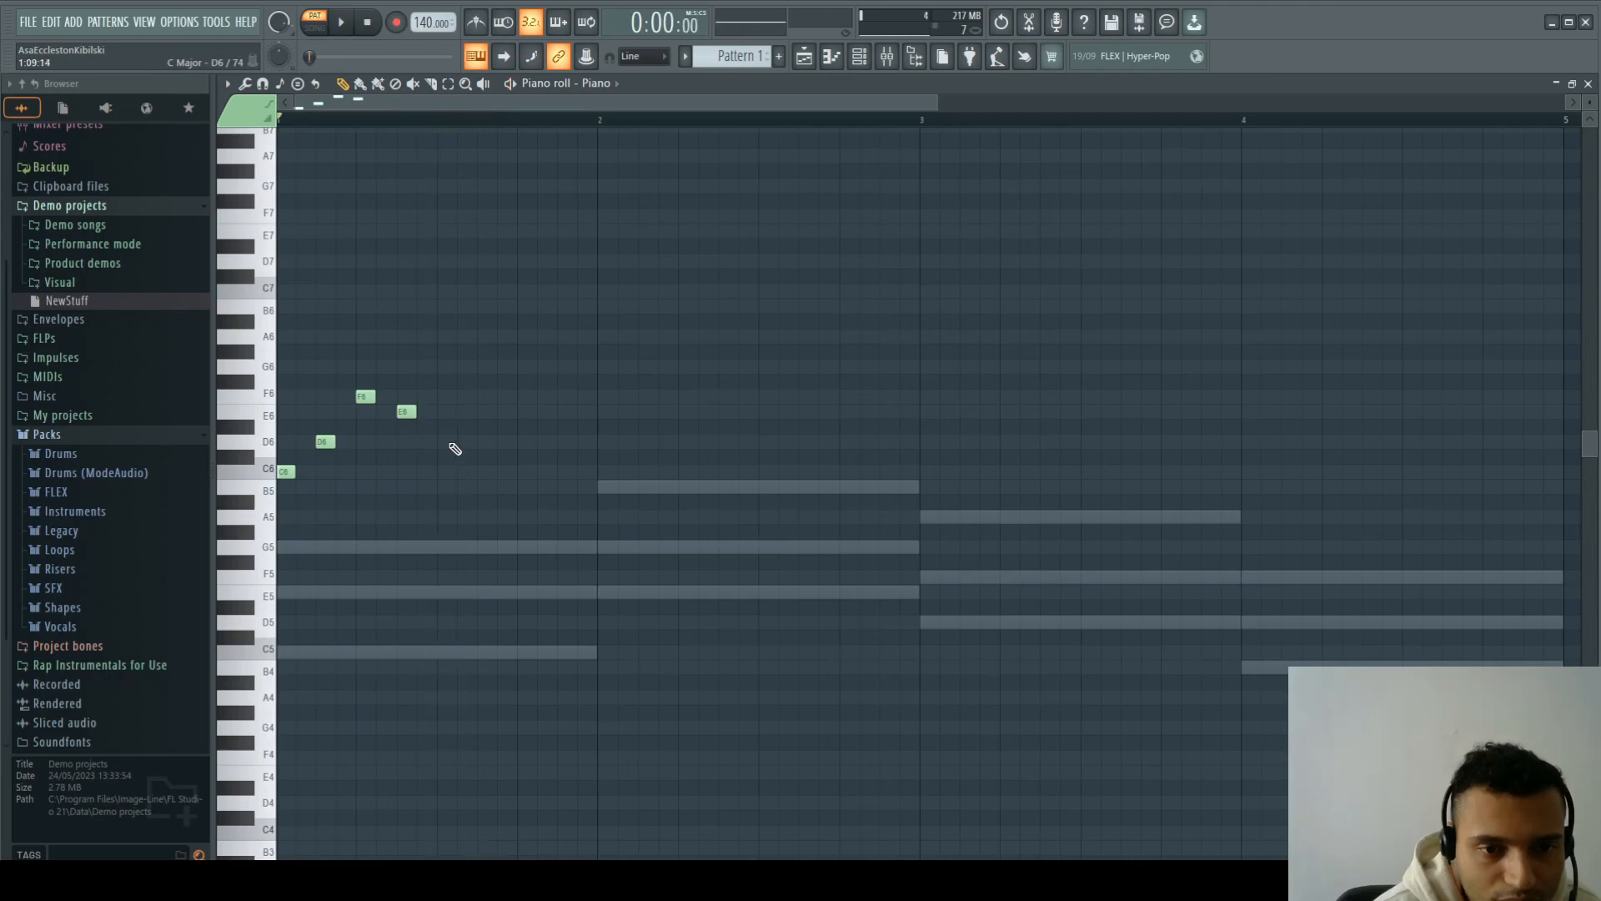
{"action": "key", "text": "space"}
Step: Lengthen the E6 note to reach the end of bar 1, checking it with playback
{"action": "left_click_drag", "start_coordinate": [415, 412], "coordinate": [508, 412]}
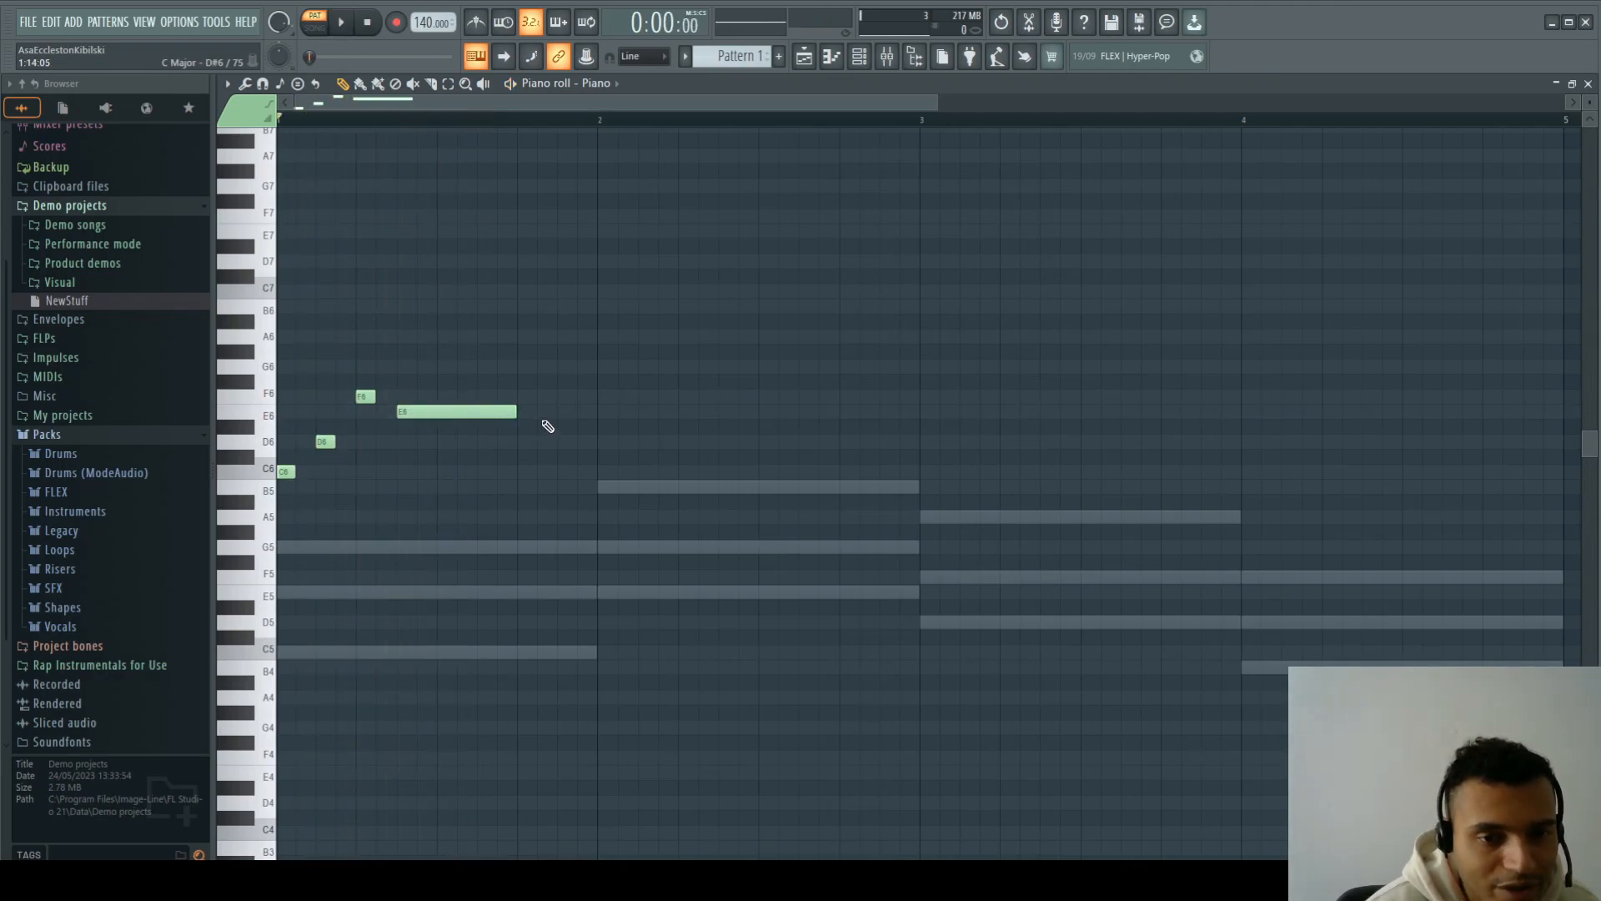
{"action": "key", "text": "space"}
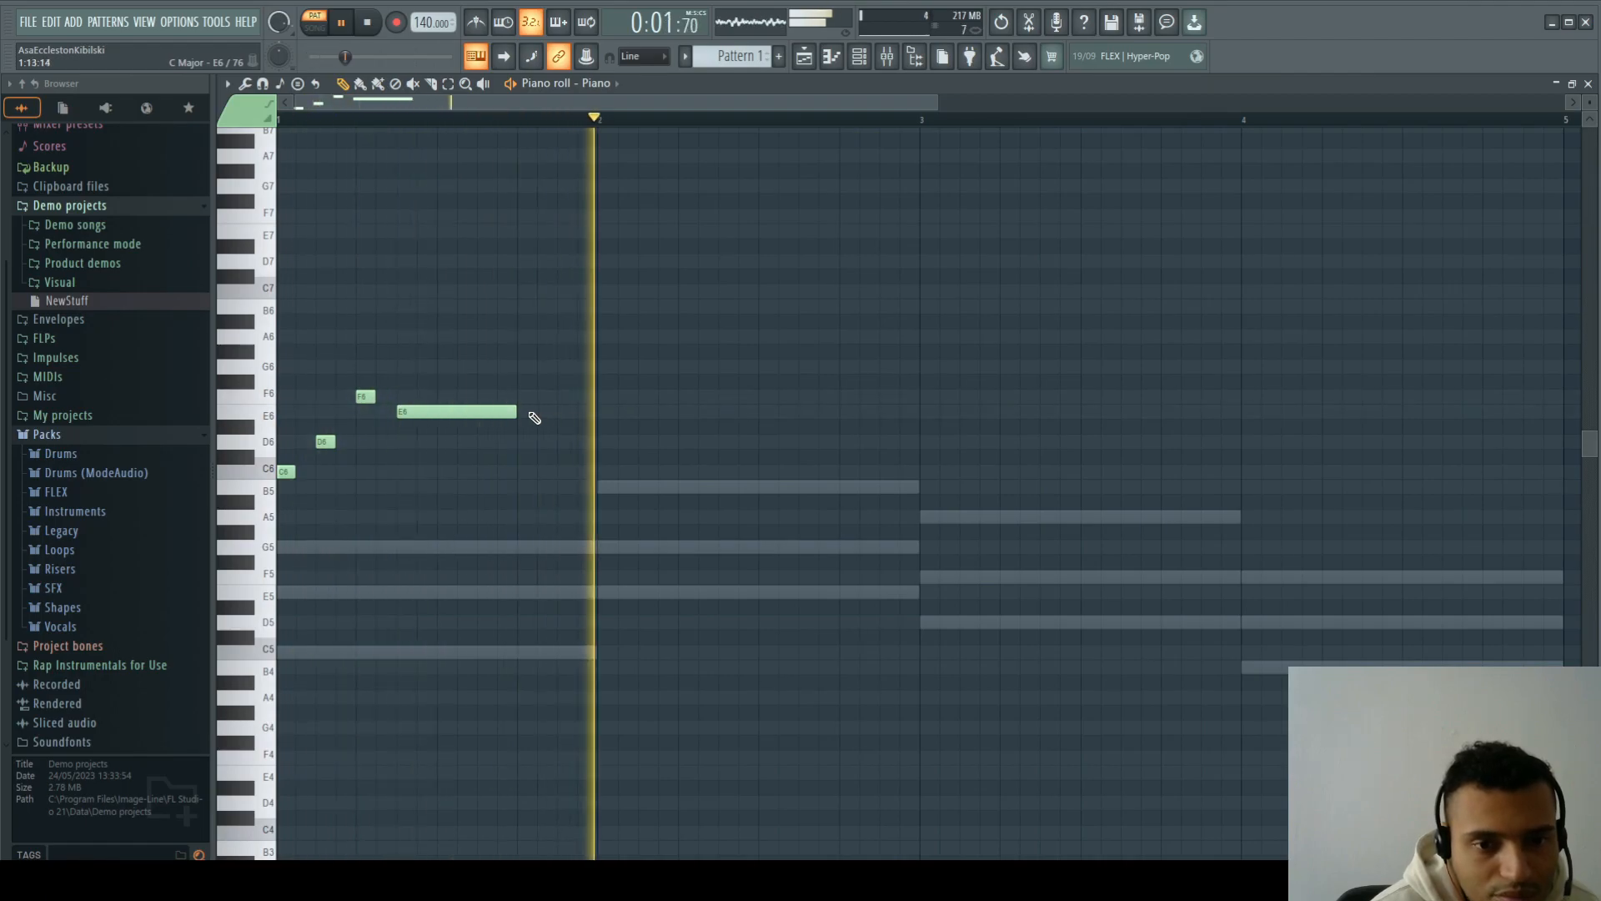
{"action": "key", "text": "space"}
{"action": "left_click_drag", "start_coordinate": [516, 412], "coordinate": [564, 411]}
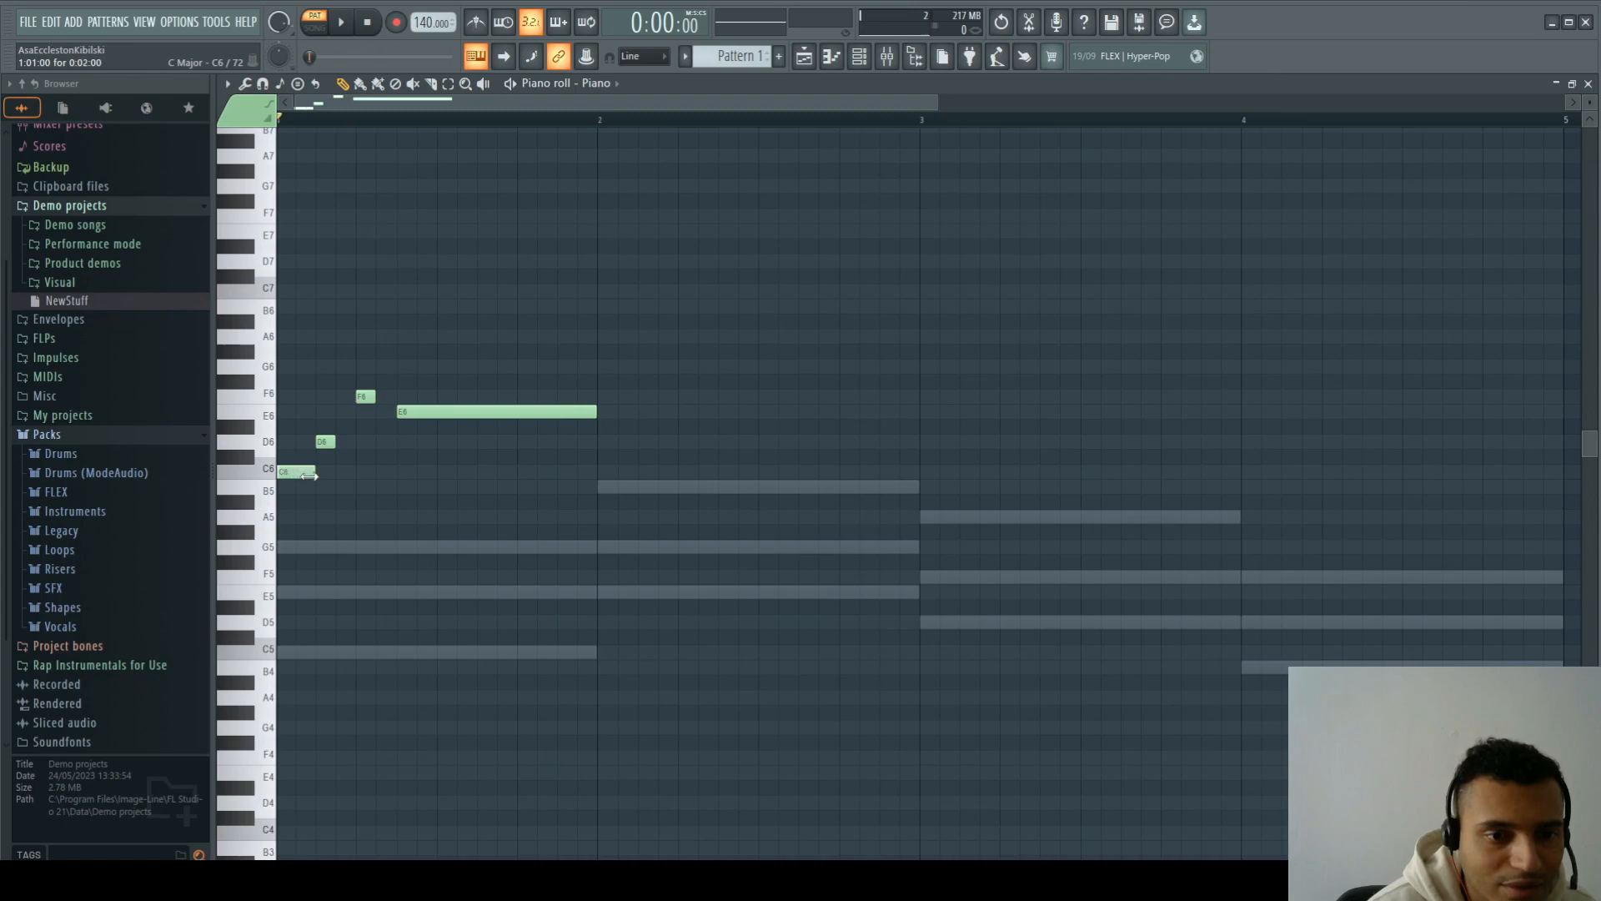
Step: Shorten the opening C6 note to a single step and play back the bar 1 phrase
{"action": "key", "text": "space"}
{"action": "key", "text": "space"}
{"action": "left_click_drag", "start_coordinate": [313, 472], "coordinate": [295, 472]}
{"action": "key", "text": "space"}
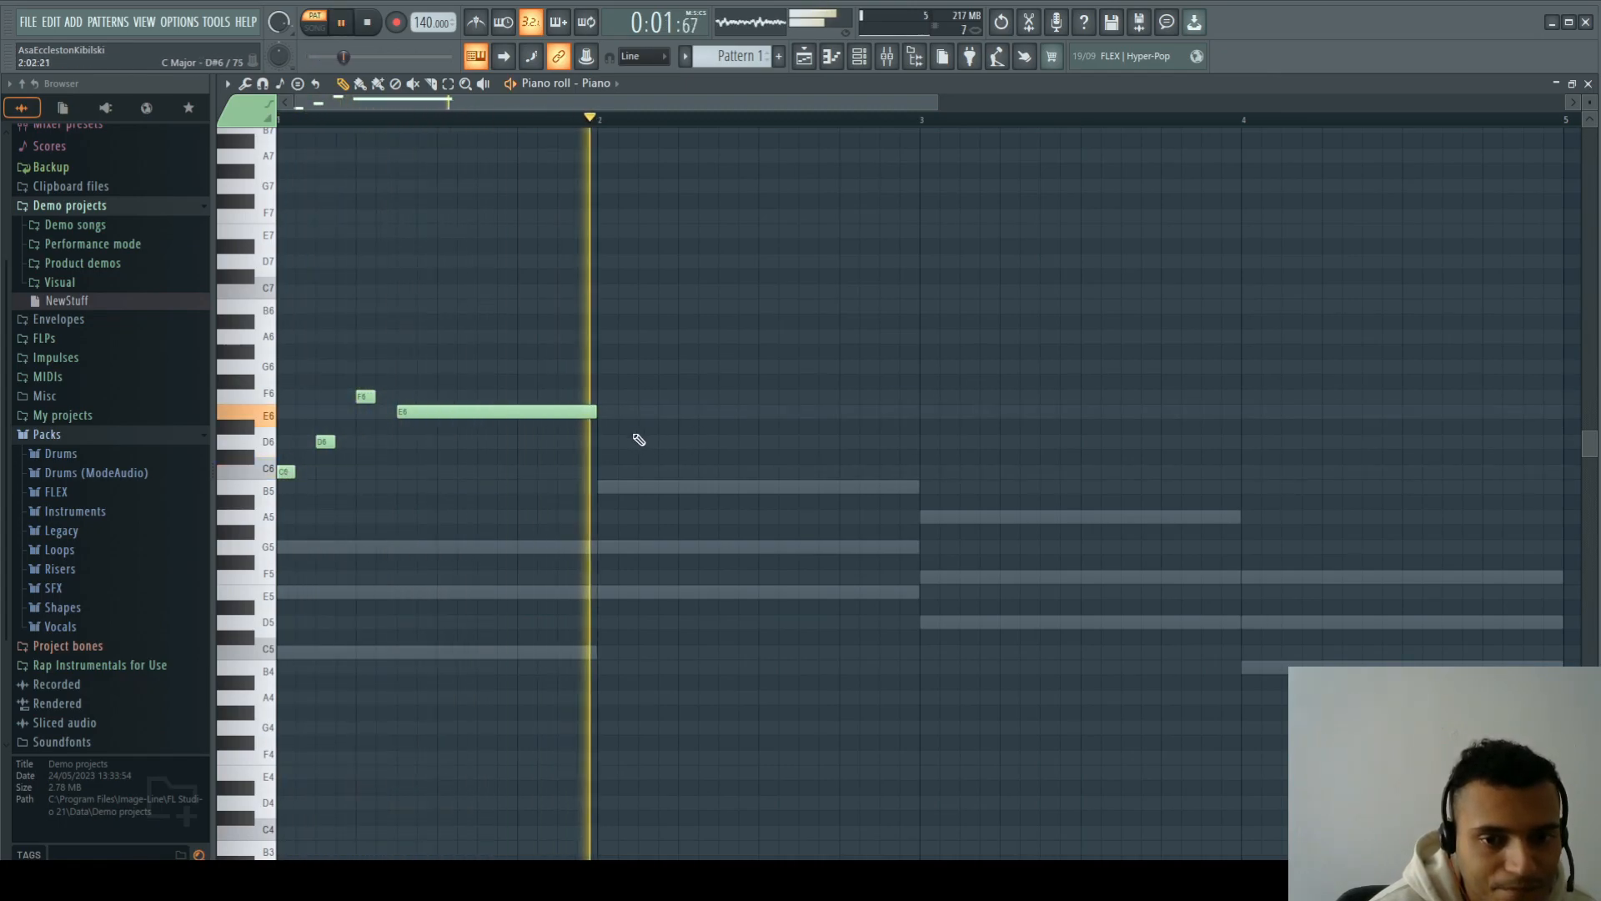
{"action": "key", "text": "space"}
{"action": "left_click_drag", "start_coordinate": [680, 320], "coordinate": [613, 406]}
{"action": "left_click", "coordinate": [667, 397]}
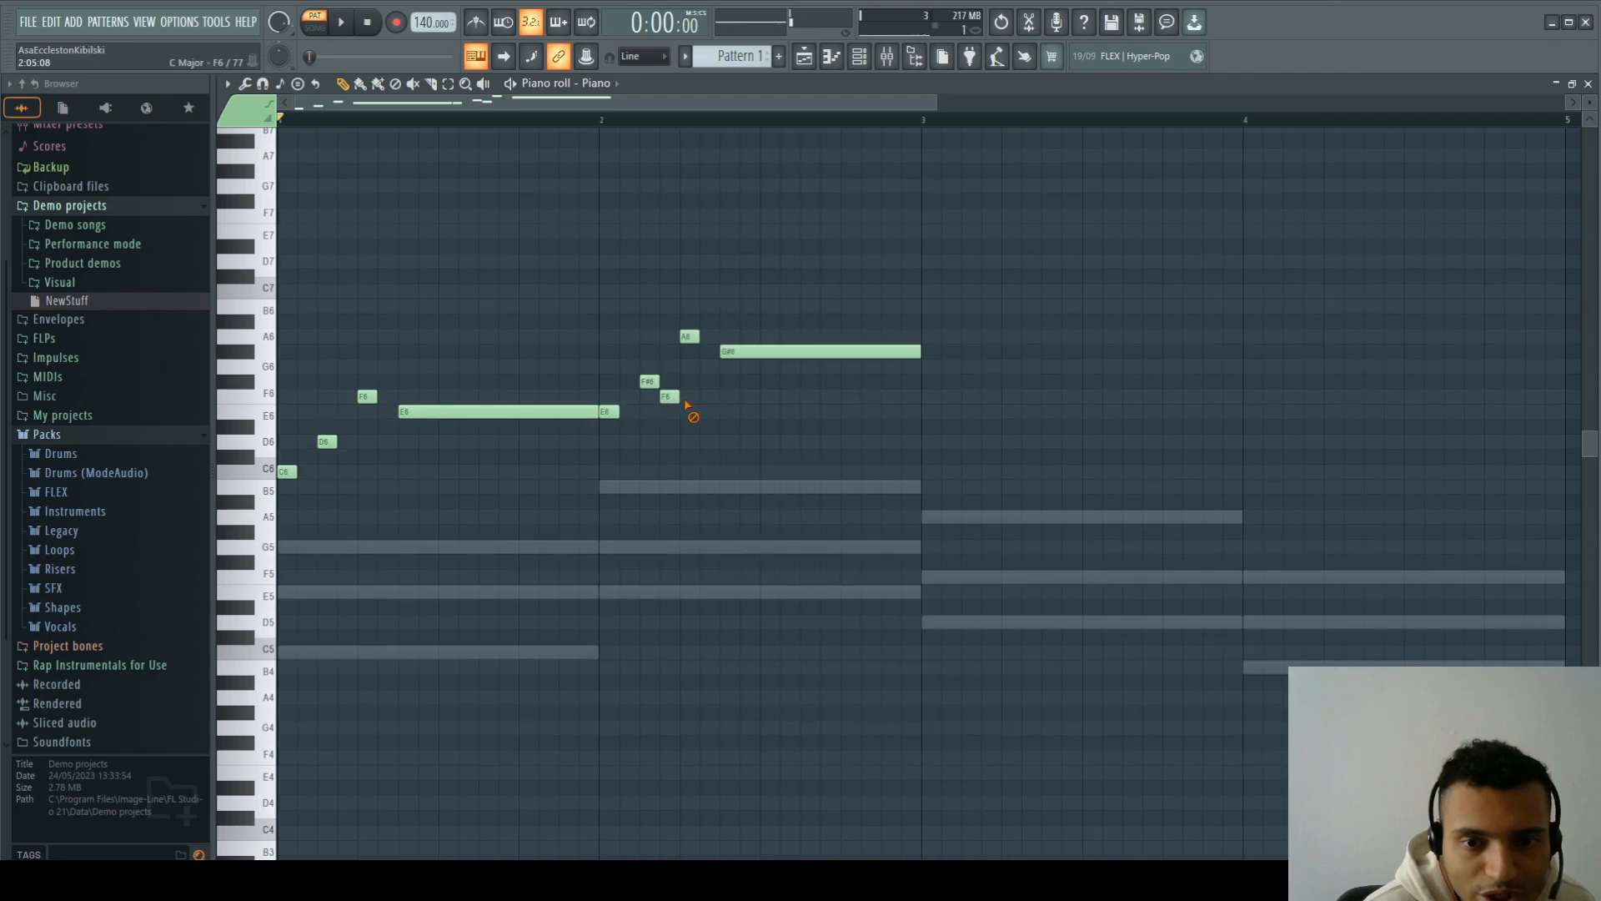
{"action": "left_click_drag", "start_coordinate": [575, 344], "coordinate": [240, 534]}
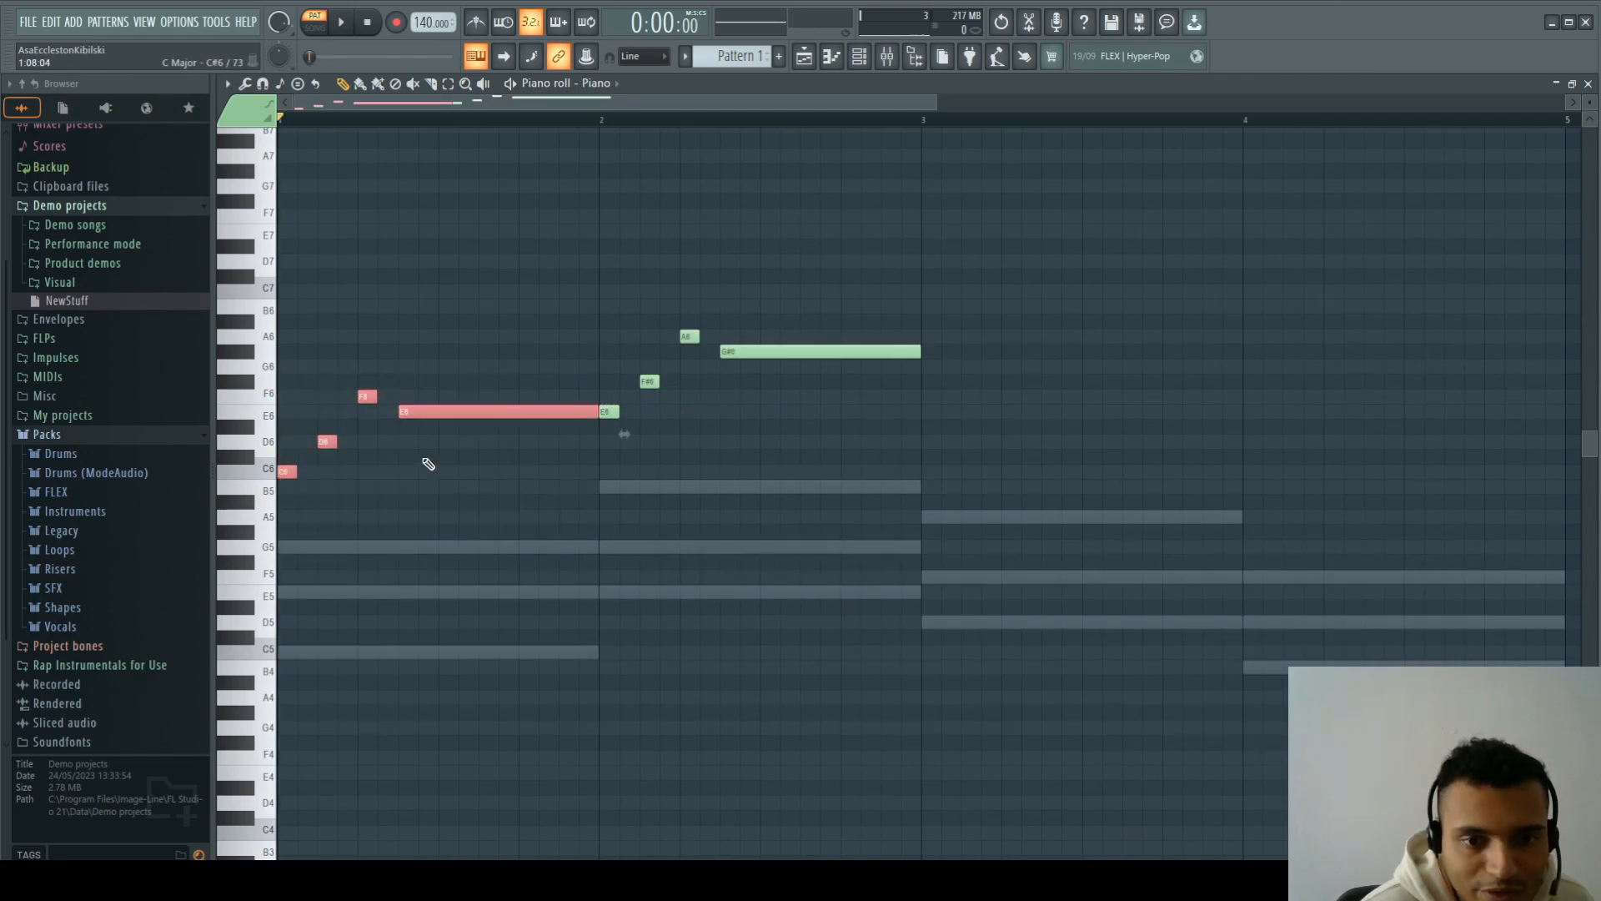
{"action": "left_click_drag", "start_coordinate": [950, 272], "coordinate": [614, 450]}
{"action": "key", "text": "Delete"}
Step: Copy the bar 1 phrase into bar 2, adjust its notes to E6, F6, G6 and a long F6, and play it back
{"action": "key", "text": "ctrl+a"}
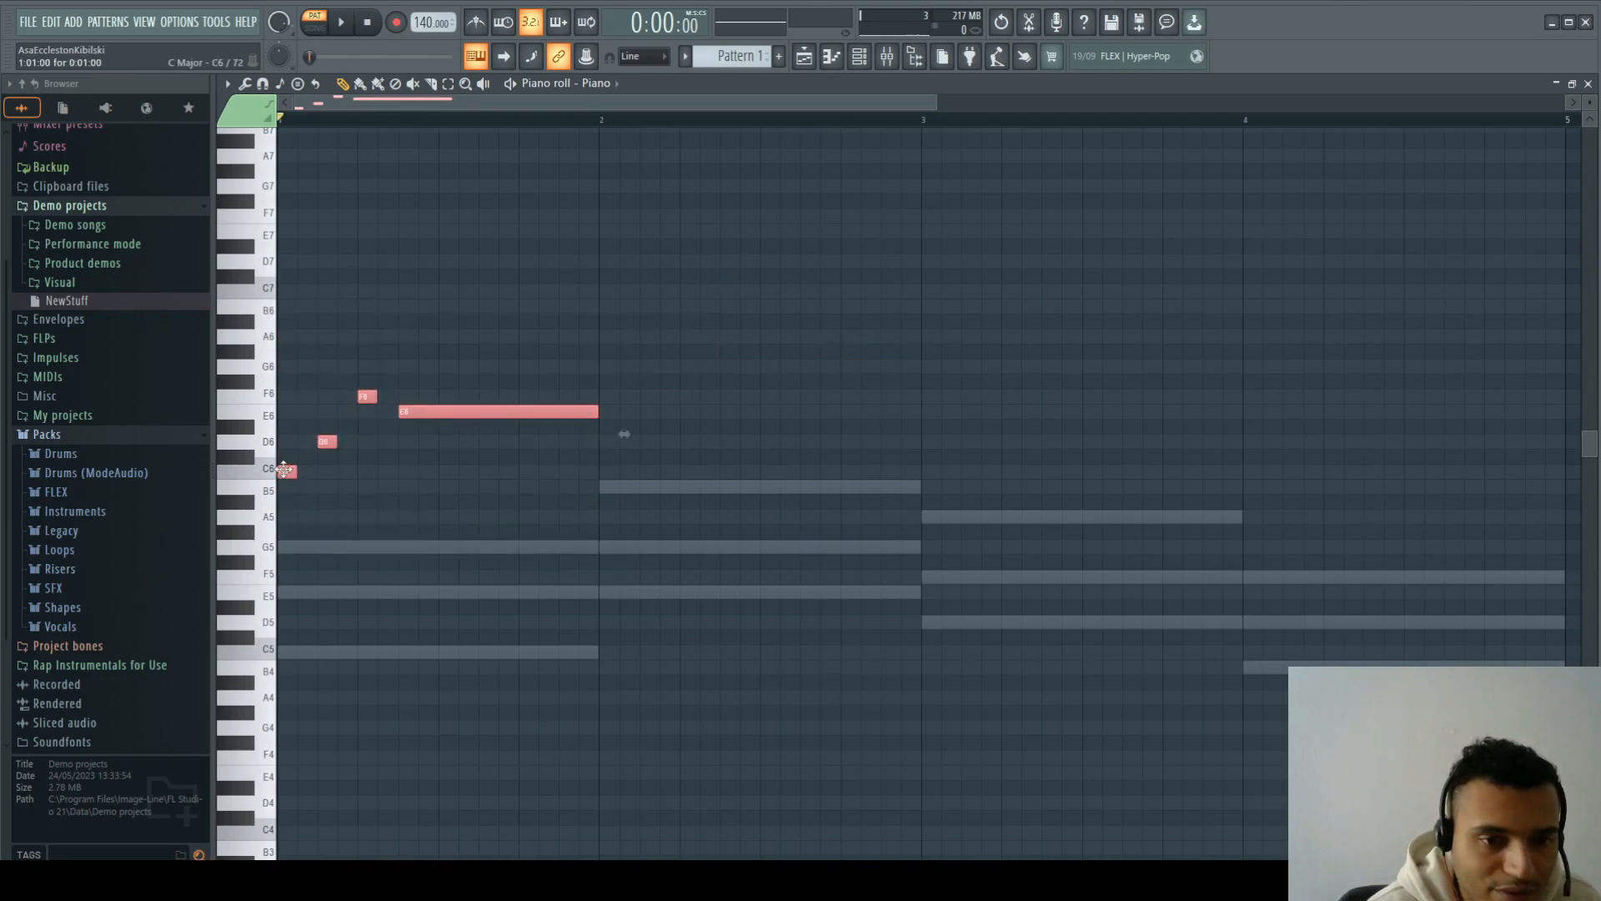
{"action": "mouse_move", "coordinate": [284, 469]}
{"action": "left_mouse_down", "text": "shift"}
{"action": "mouse_move", "coordinate": [625, 458]}
{"action": "mouse_move", "coordinate": [325, 485]}
{"action": "mouse_move", "coordinate": [608, 458]}
{"action": "mouse_move", "coordinate": [609, 408]}
{"action": "left_mouse_up", "text": "shift"}
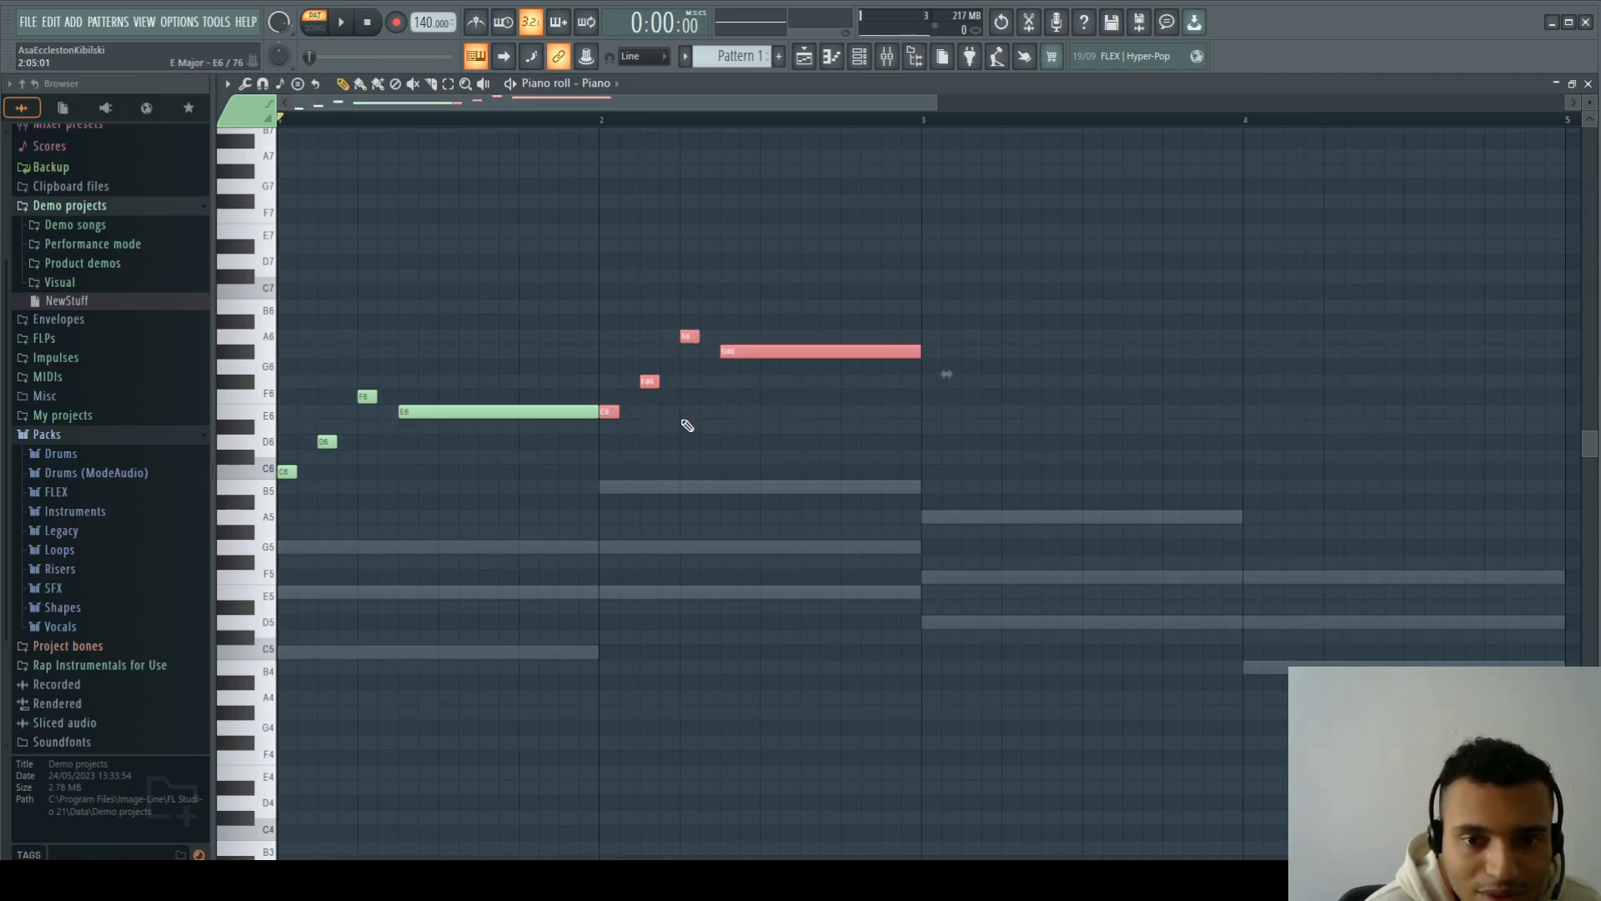
{"action": "left_click", "coordinate": [690, 422]}
{"action": "left_click", "coordinate": [650, 396]}
{"action": "left_click_drag", "start_coordinate": [689, 336], "coordinate": [747, 403]}
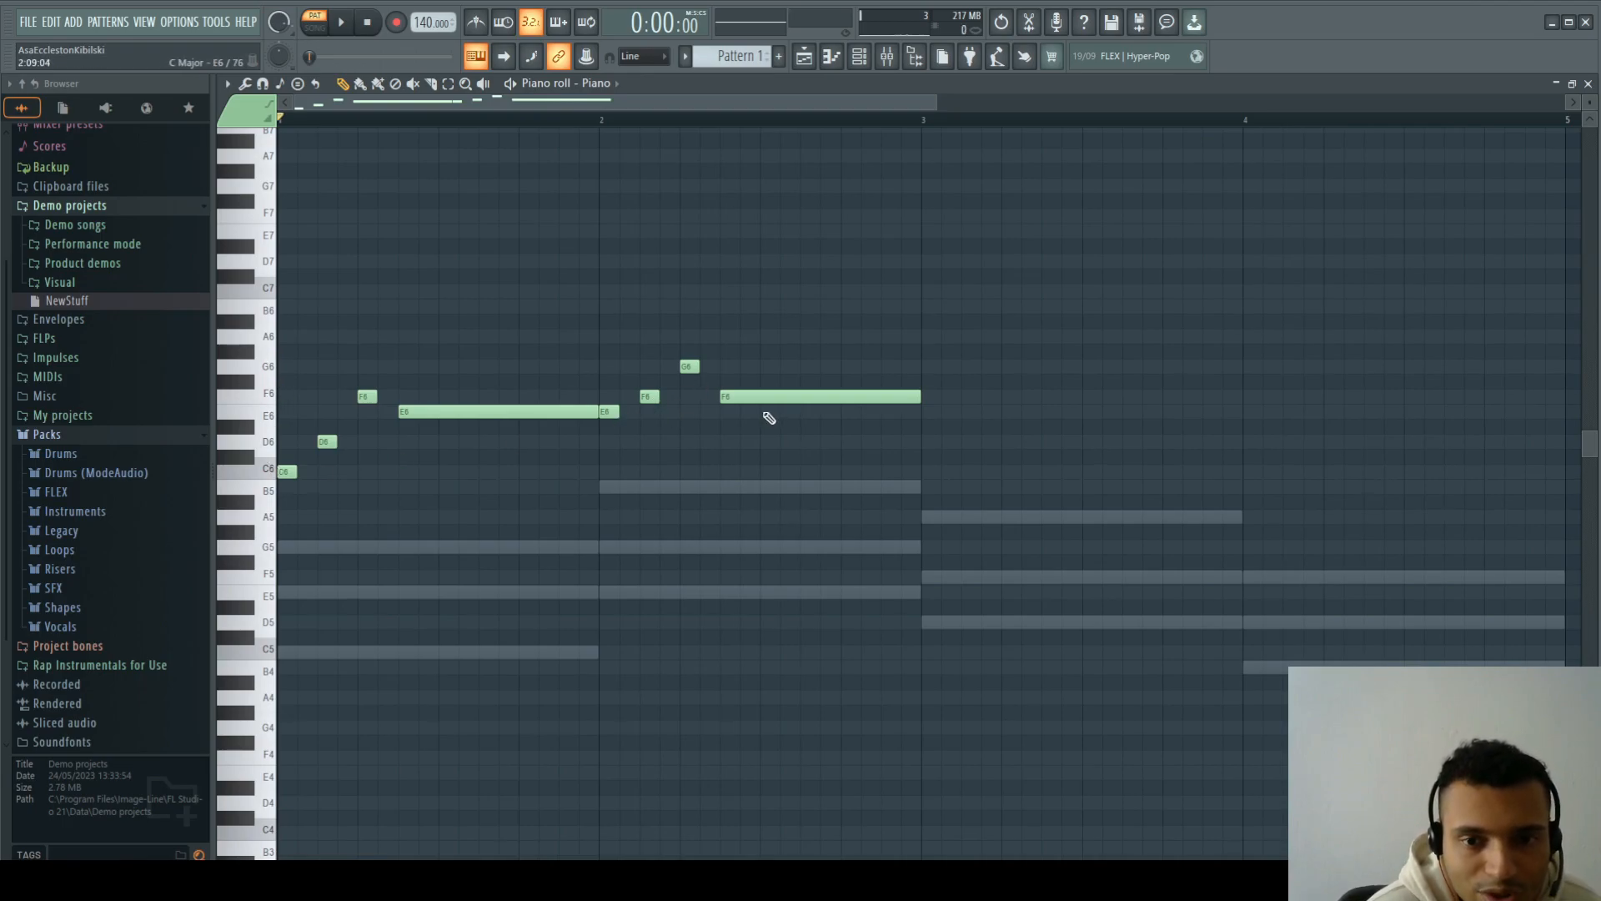
{"action": "key", "text": "space"}
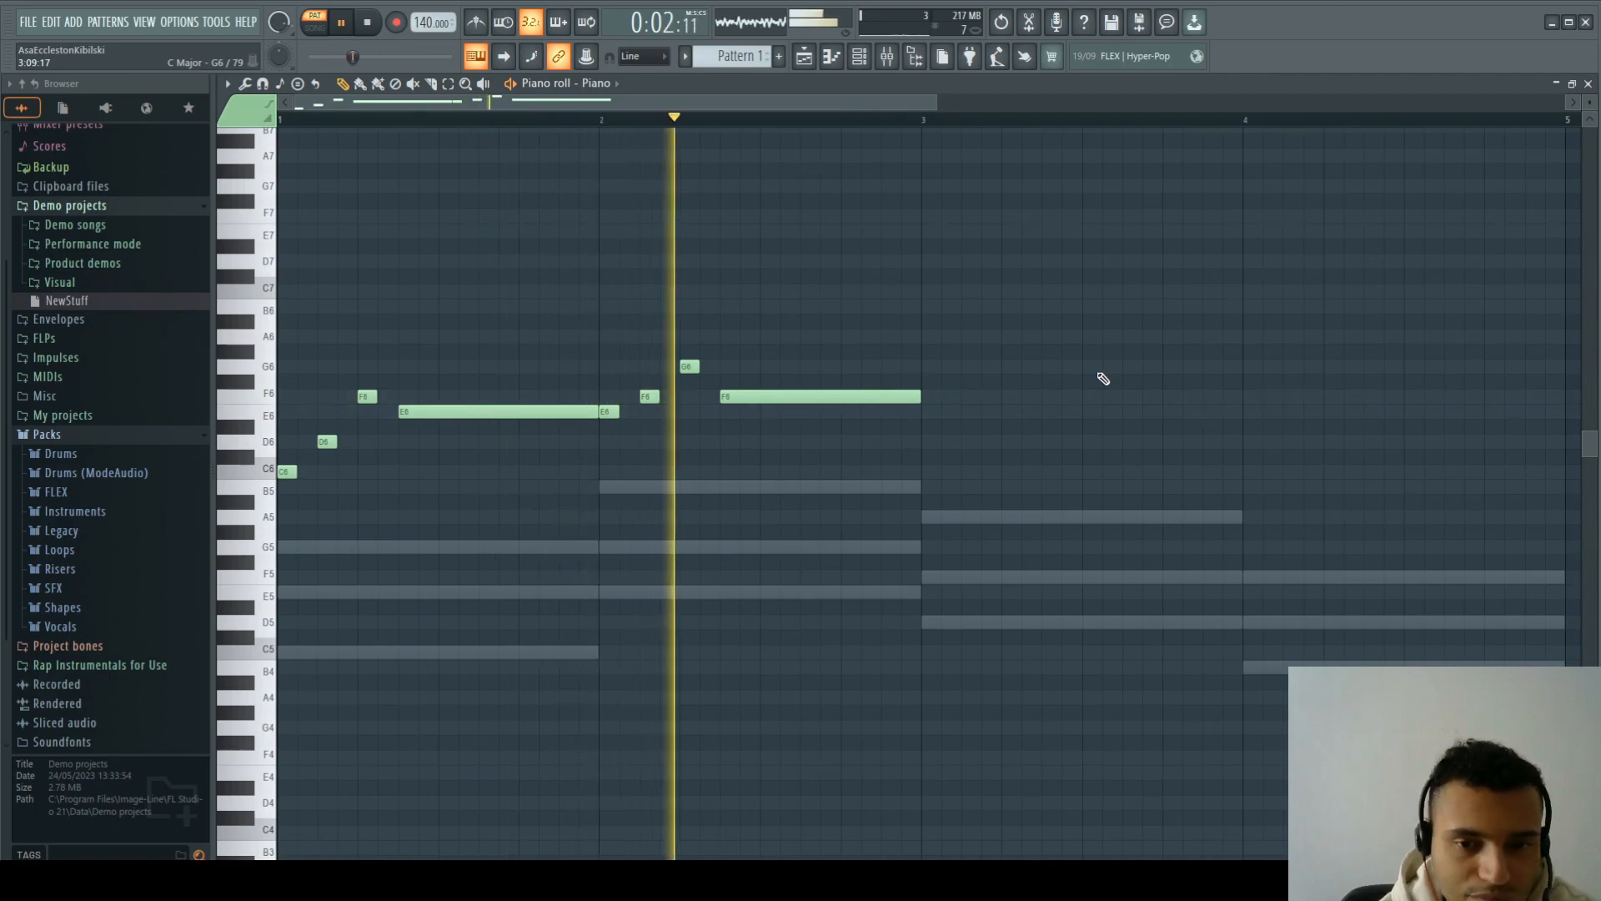
{"action": "key", "text": "space"}
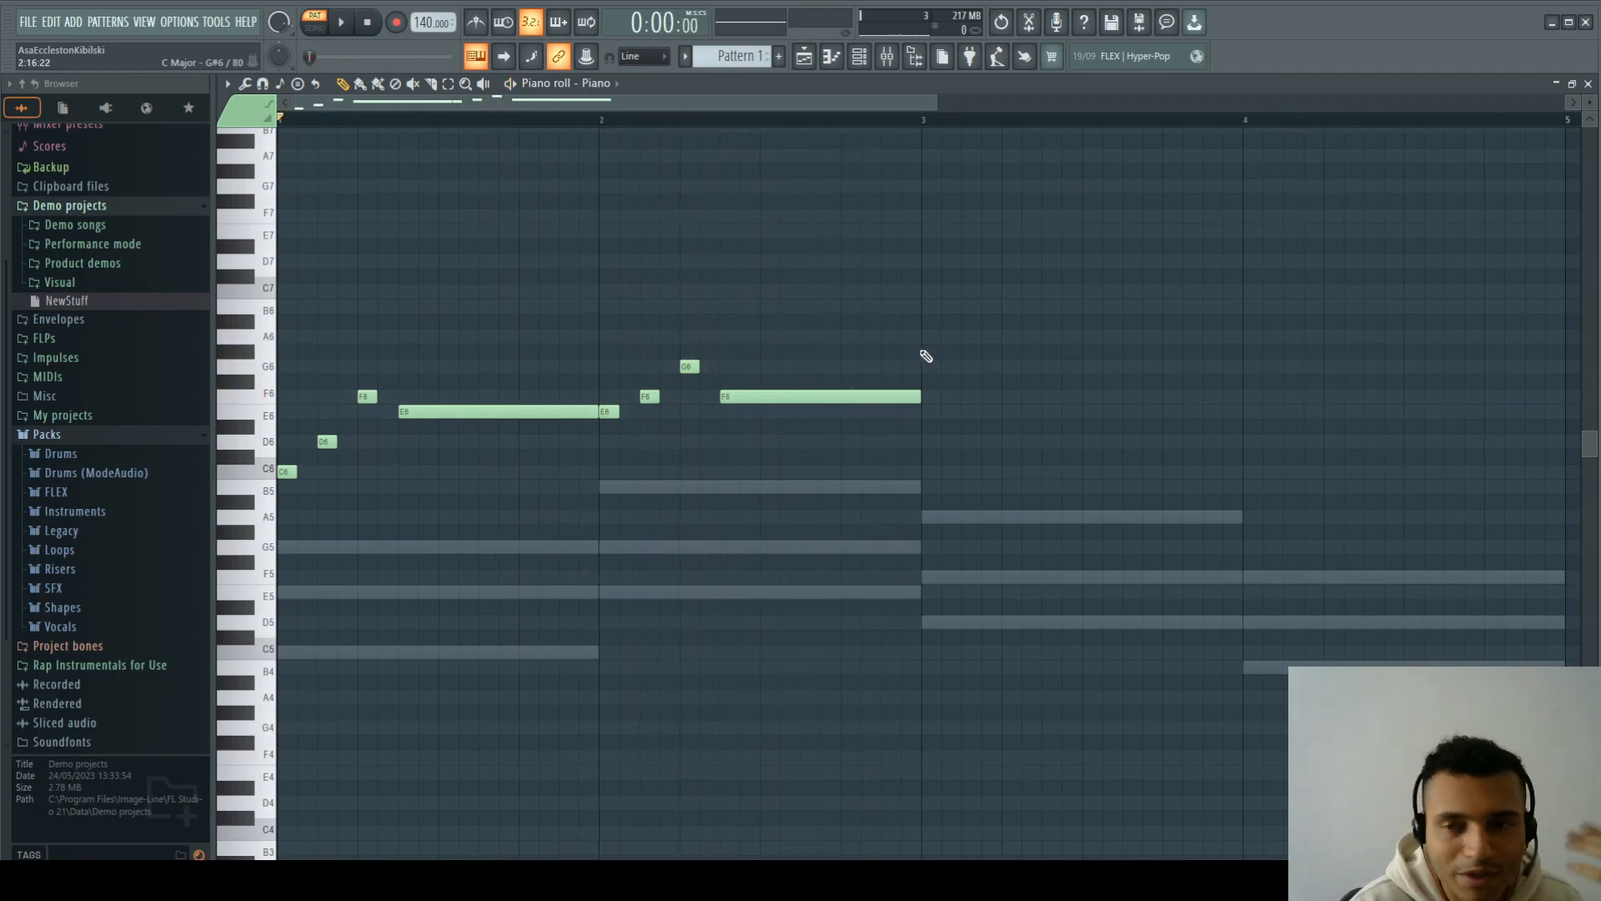
Step: Copy the phrase into bar 3, adjust its notes to F6, G6, A6 and a long F6, and play it back
{"action": "left_click_drag", "start_coordinate": [1047, 333], "coordinate": [1011, 325]}
{"action": "left_click", "coordinate": [990, 424]}
{"action": "right_click", "coordinate": [997, 427]}
{"action": "left_click", "coordinate": [1011, 350]}
{"action": "left_click_drag", "start_coordinate": [1069, 382], "coordinate": [1061, 404]}
{"action": "key", "text": "space"}
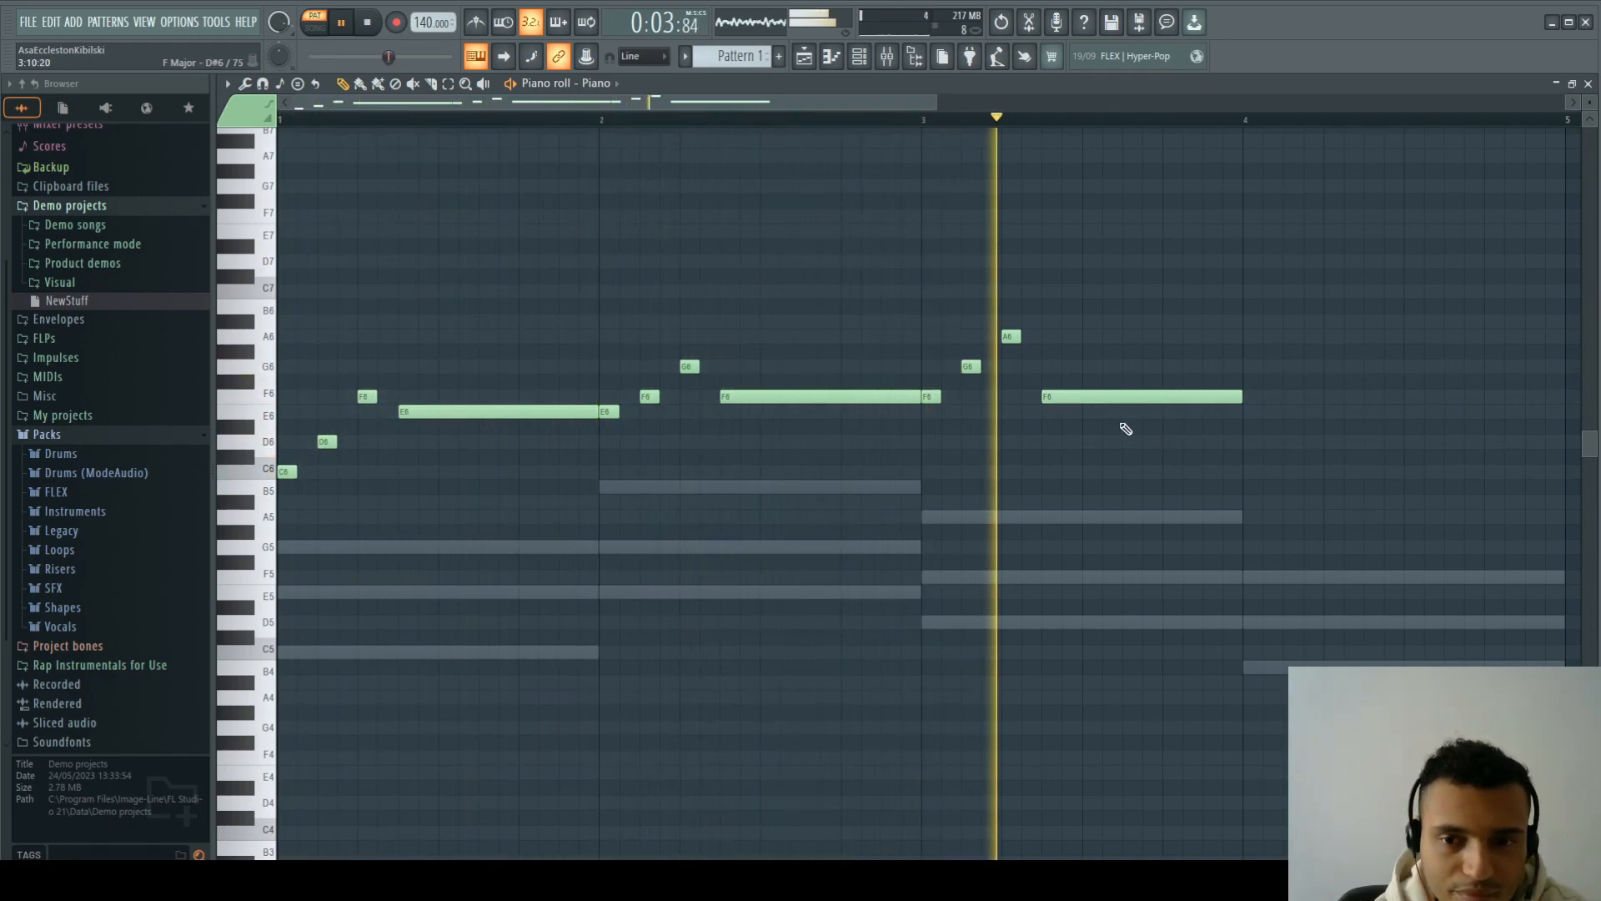
{"action": "key", "text": "space"}
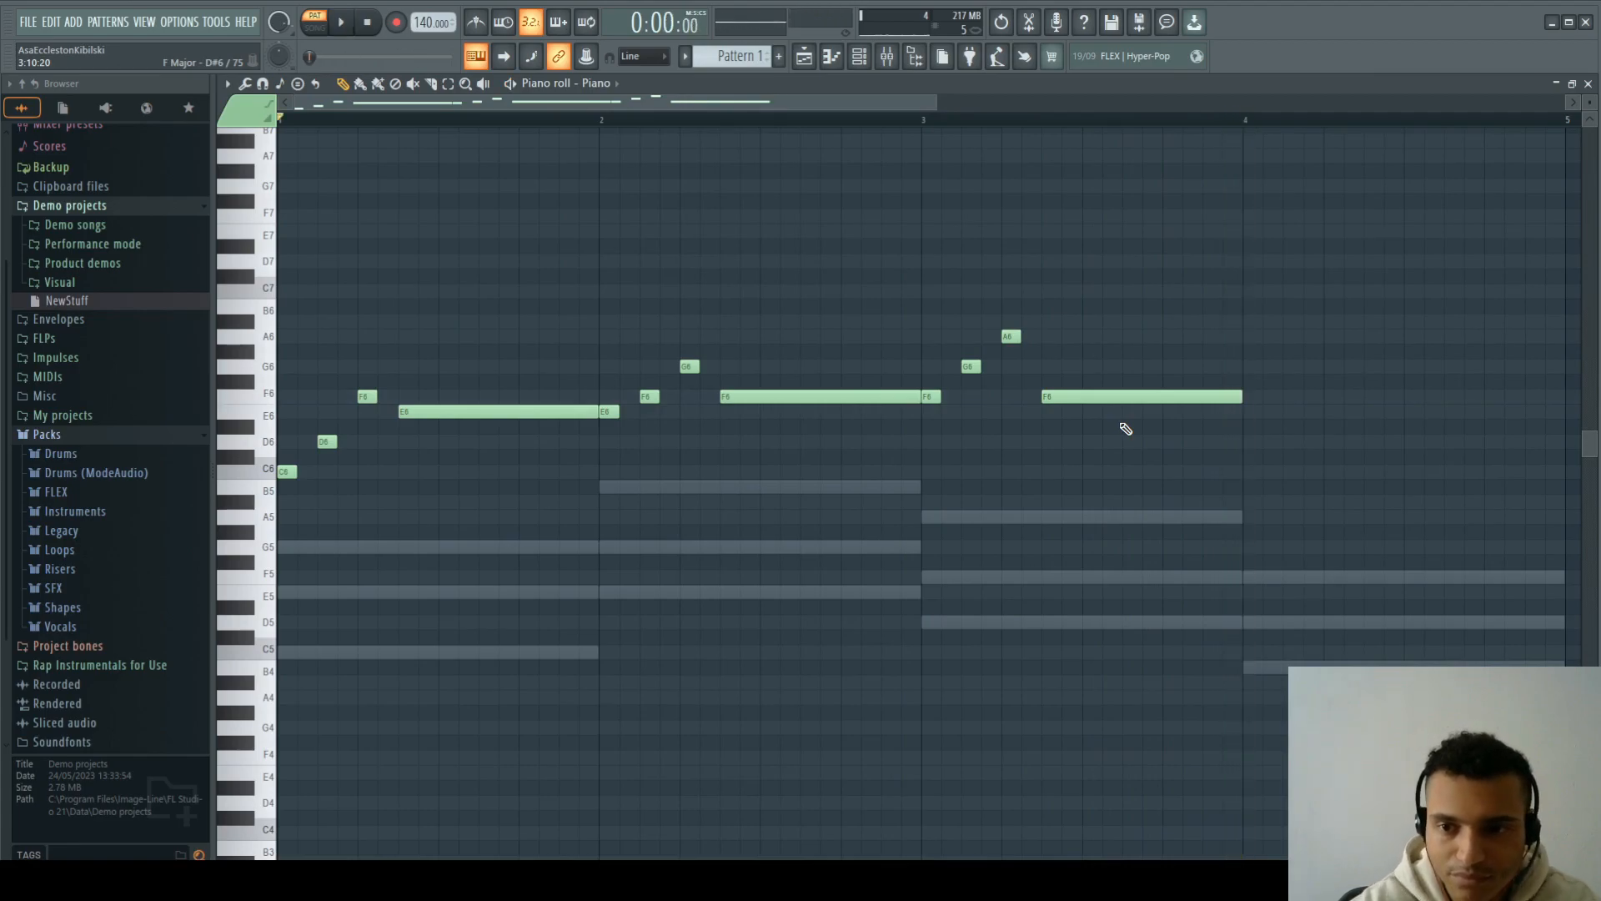
Step: Copy the phrase into bar 4, adjust its notes to D6, E6, D6 and a long C6, and play it back
{"action": "left_click_drag", "start_coordinate": [1267, 271], "coordinate": [1249, 444]}
{"action": "left_click", "coordinate": [1330, 500]}
{"action": "right_click", "coordinate": [1329, 500]}
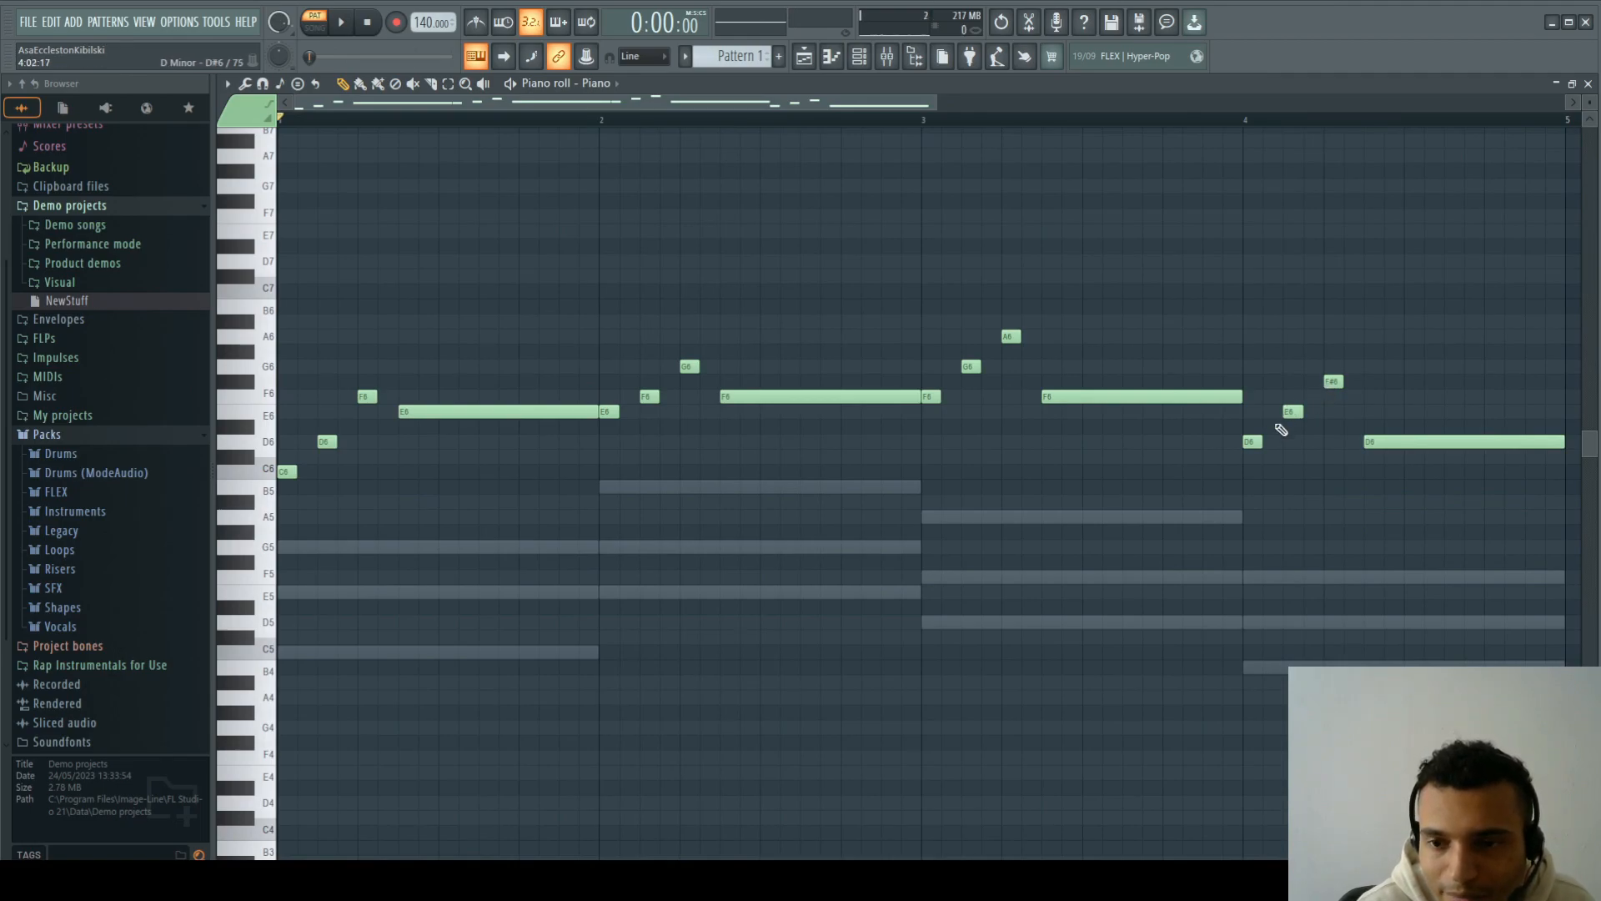
{"action": "left_click_drag", "start_coordinate": [1331, 380], "coordinate": [1384, 472]}
{"action": "key", "text": "space"}
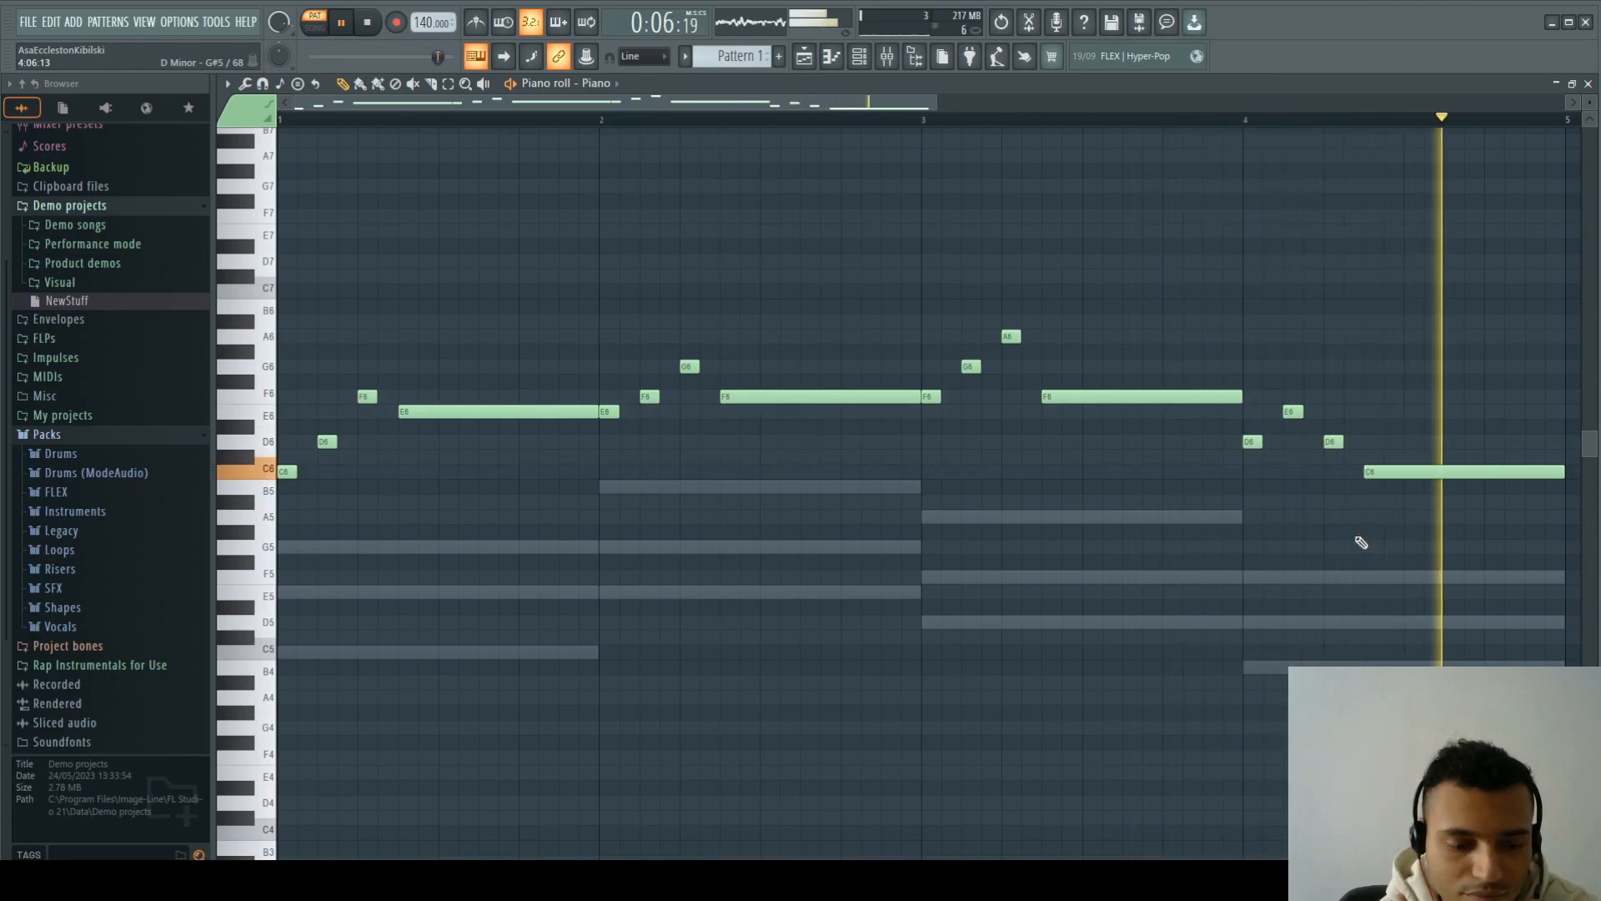
{"action": "key", "text": "space"}
Step: Raise bar 4's third note to F6 and its long last note to D6, playing back from bar 4
{"action": "left_click_drag", "start_coordinate": [1333, 441], "coordinate": [1333, 396]}
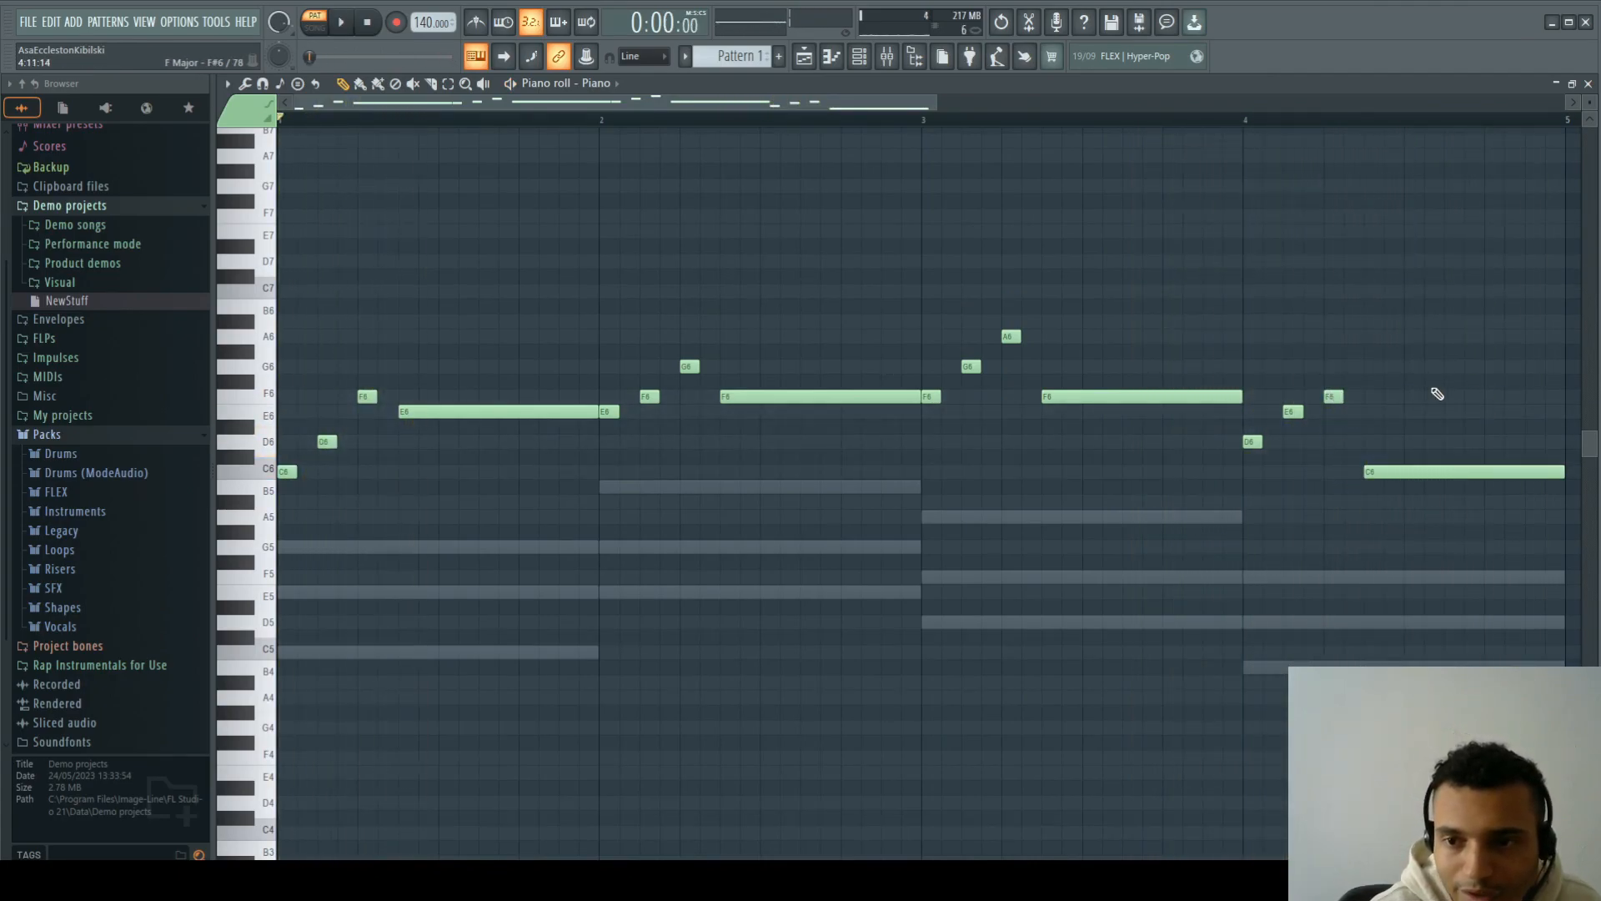
{"action": "left_click", "coordinate": [1255, 123]}
{"action": "key", "text": "space"}
{"action": "key", "text": "space"}
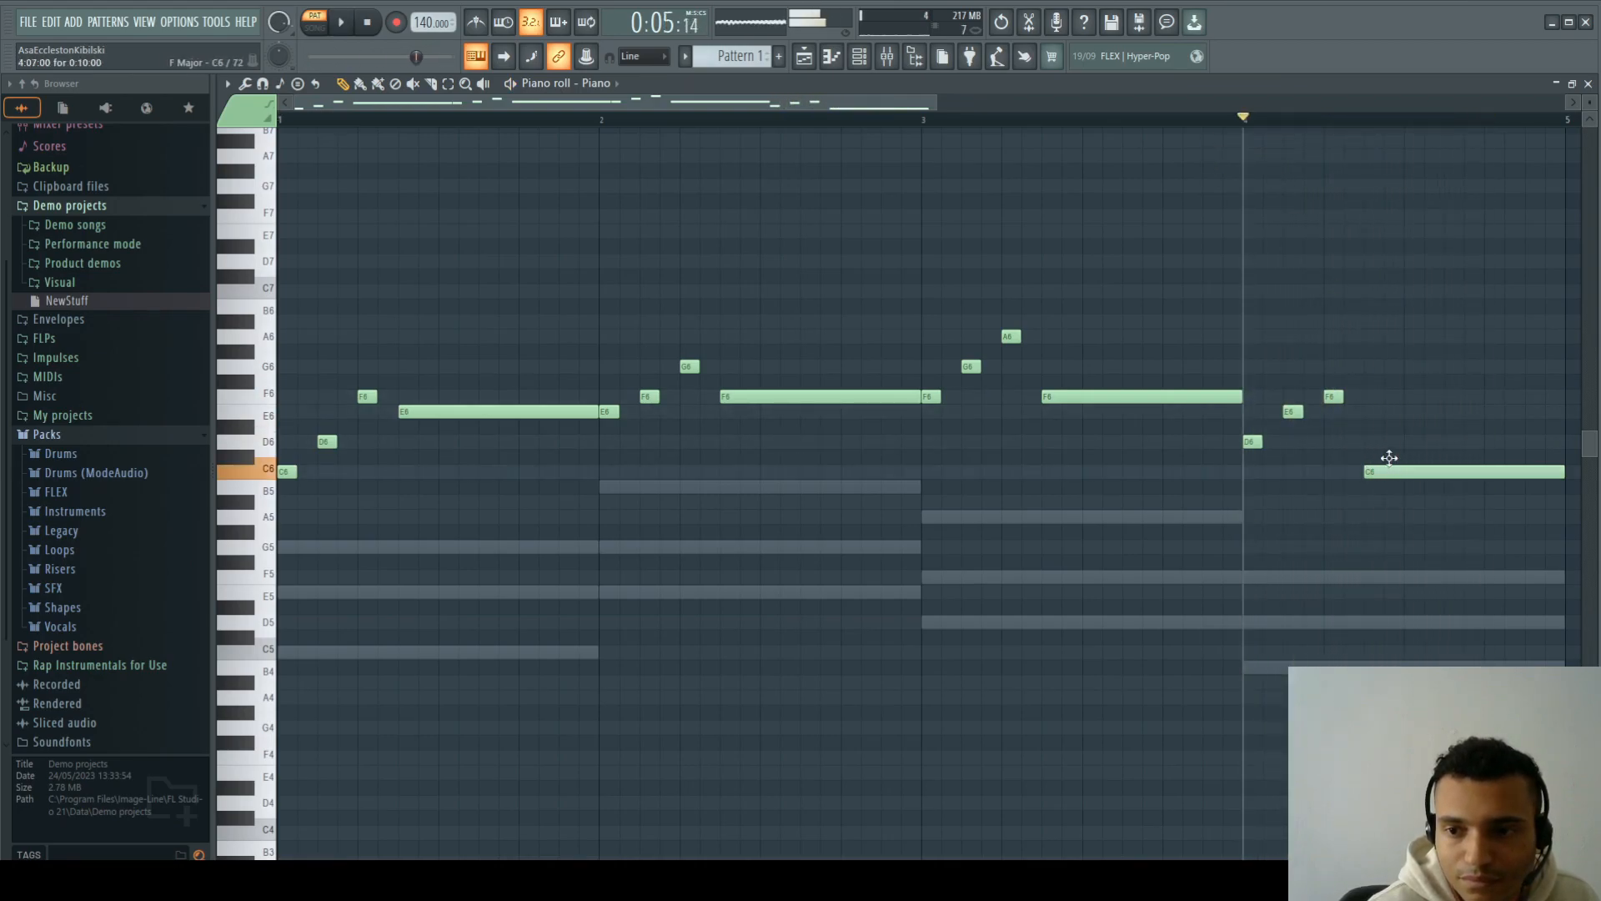
{"action": "left_click_drag", "start_coordinate": [1389, 465], "coordinate": [1389, 435]}
{"action": "key", "text": "space"}
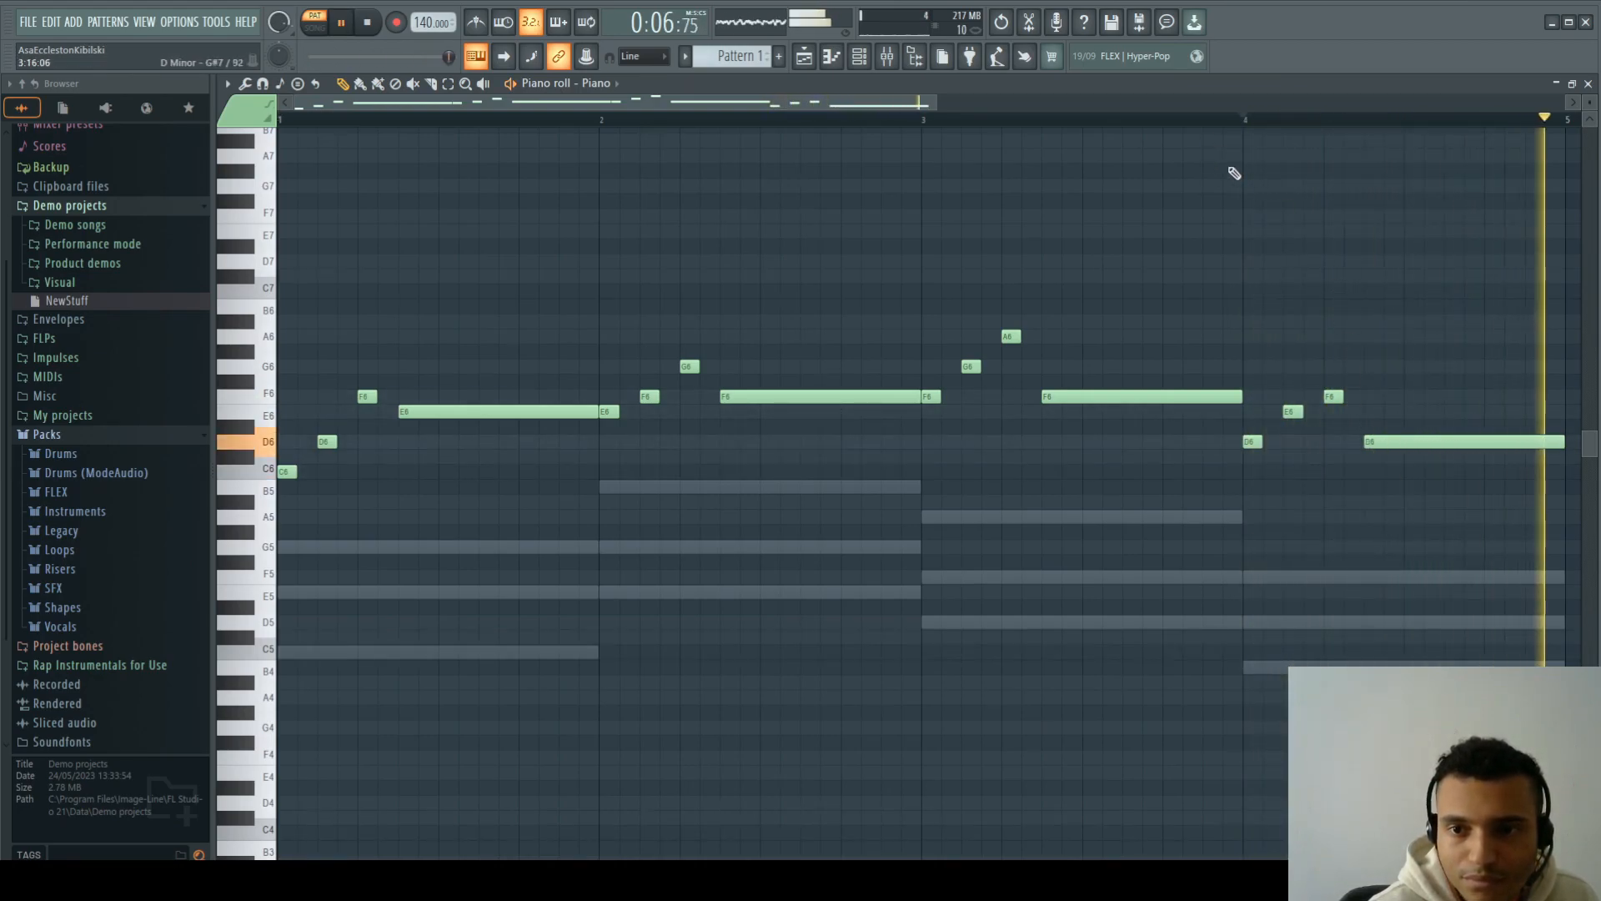
{"action": "key", "text": "space"}
Step: Play the melody from bar 3, raise bar 4's long last note to E6, and stop playback
{"action": "left_click", "coordinate": [928, 124]}
{"action": "key", "text": "space"}
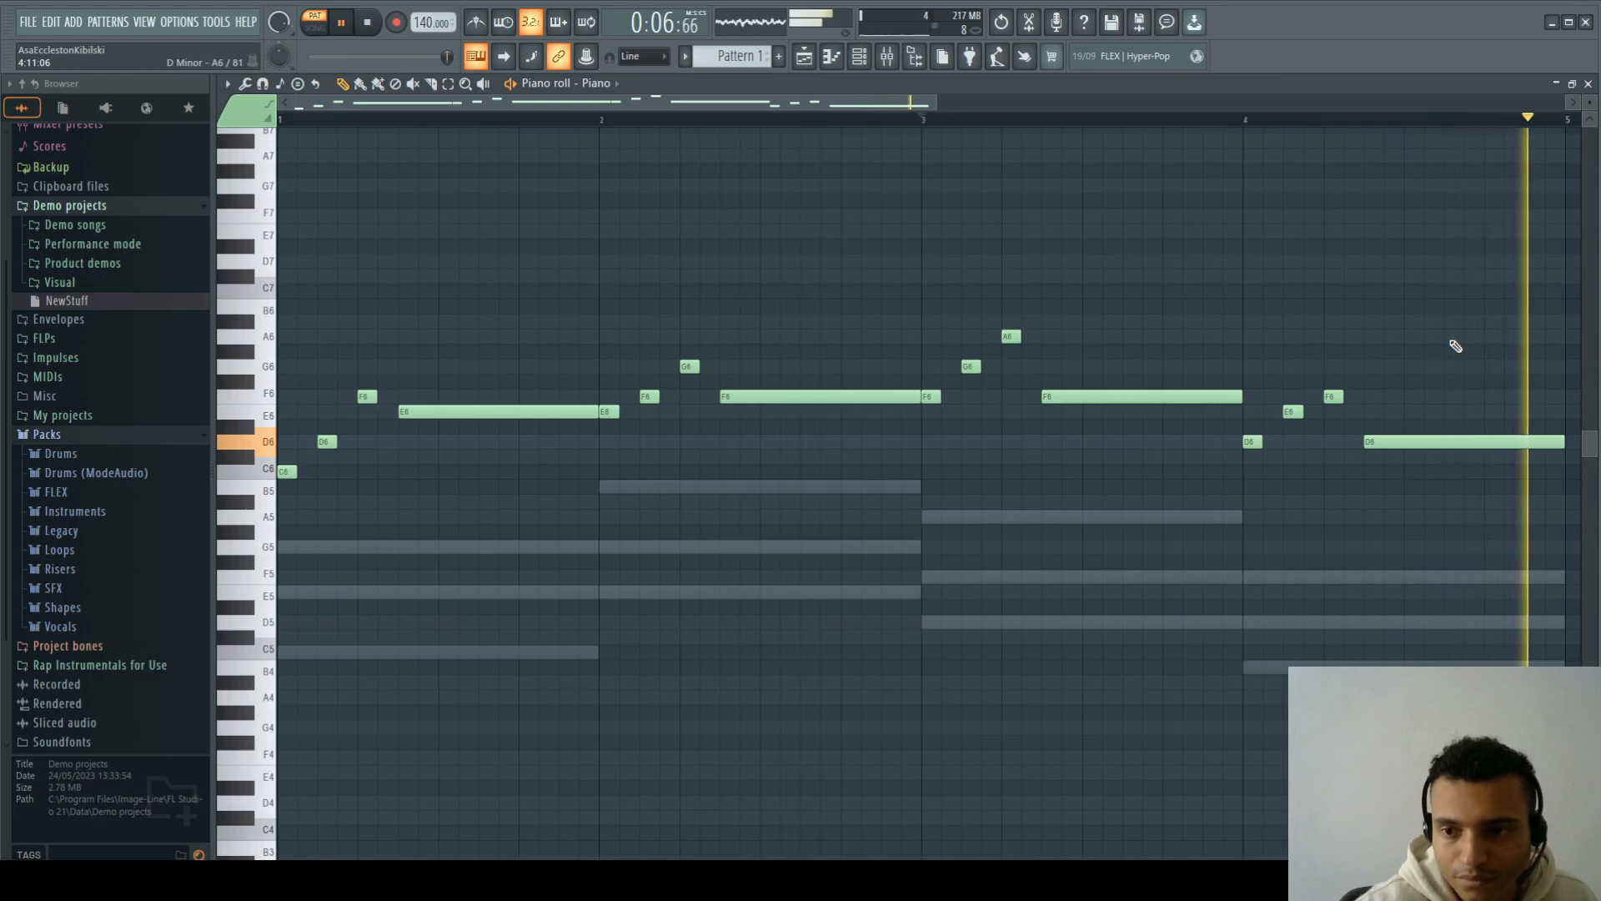
{"action": "left_click_drag", "start_coordinate": [1406, 441], "coordinate": [1410, 411]}
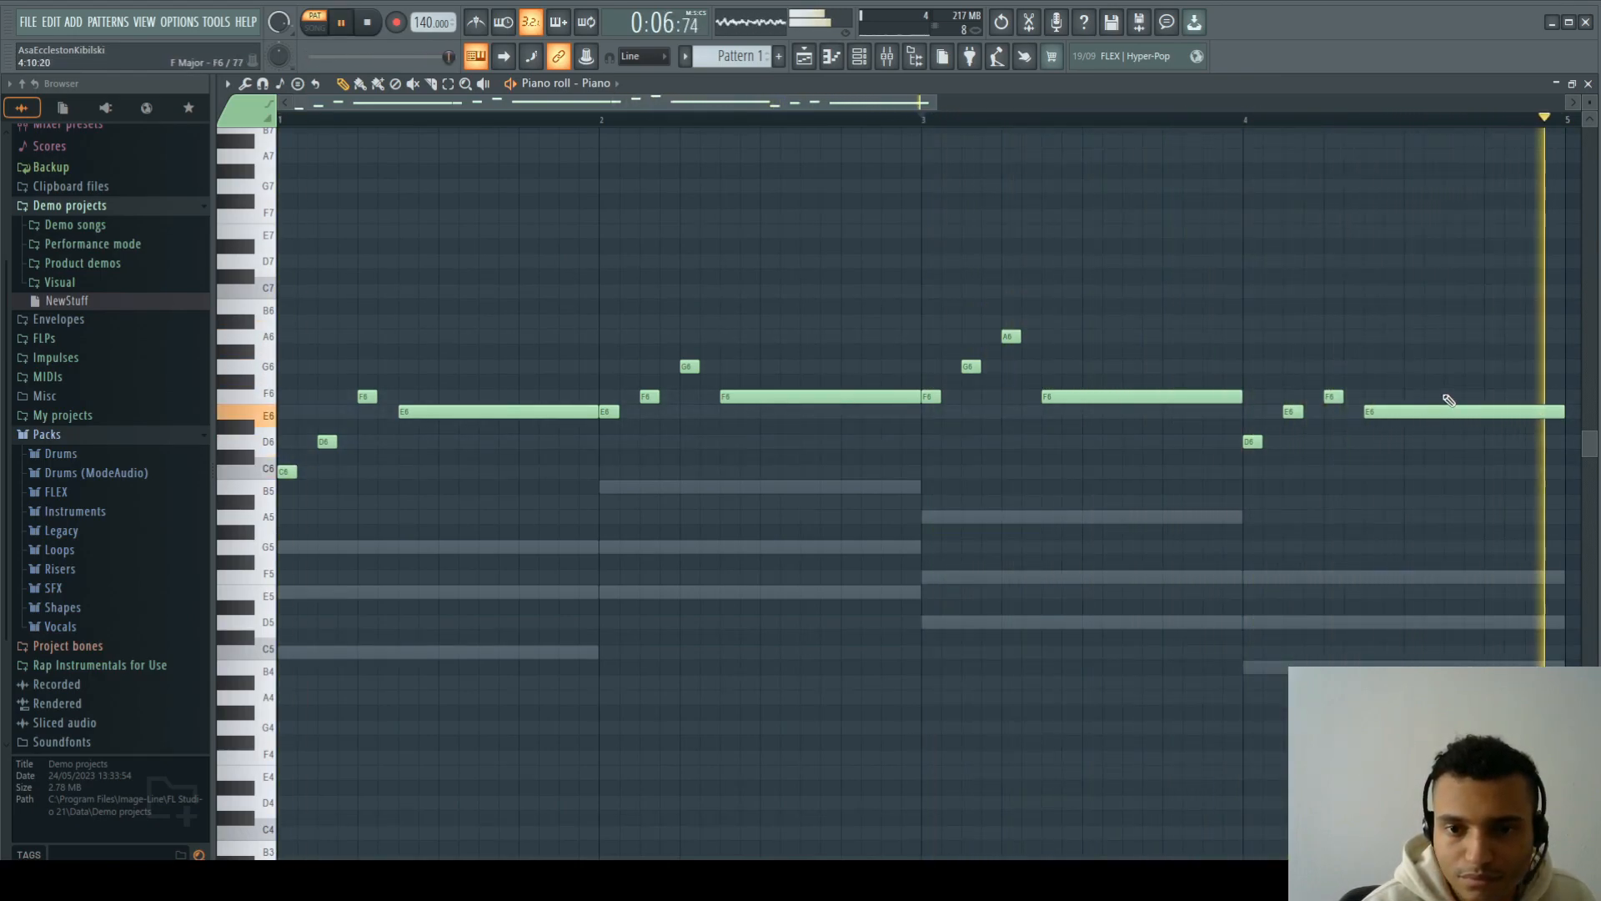
{"action": "key", "text": "space"}
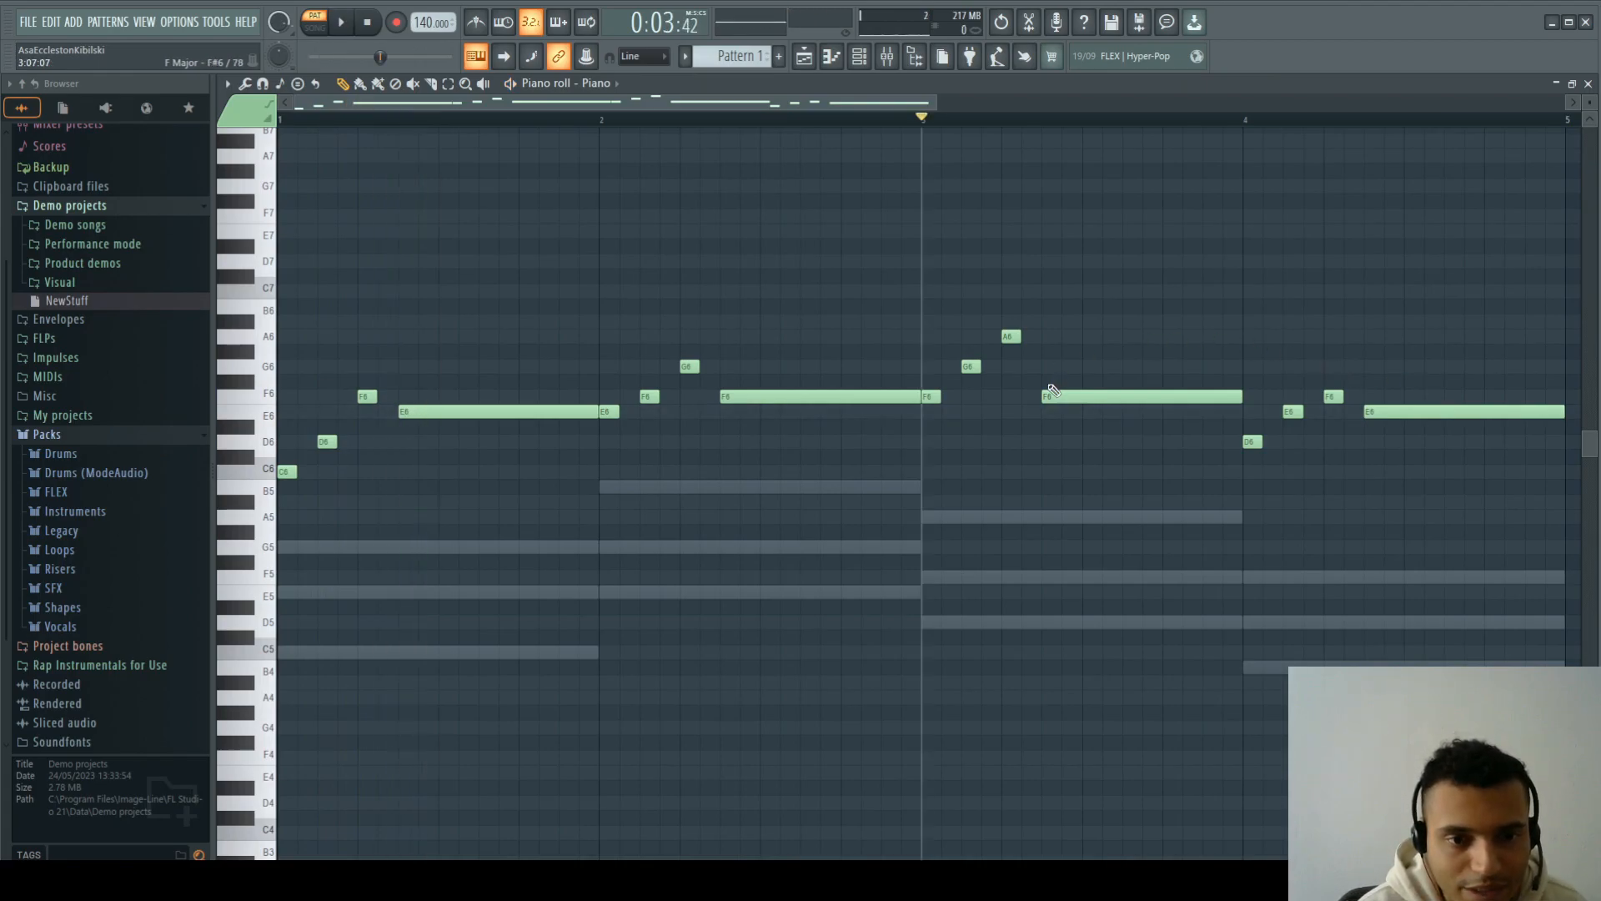
{"action": "mouse_move", "coordinate": [594, 415]}
{"action": "left_mouse_down"}
{"action": "mouse_move", "coordinate": [511, 413]}
{"action": "mouse_move", "coordinate": [586, 411]}
{"action": "left_mouse_up"}
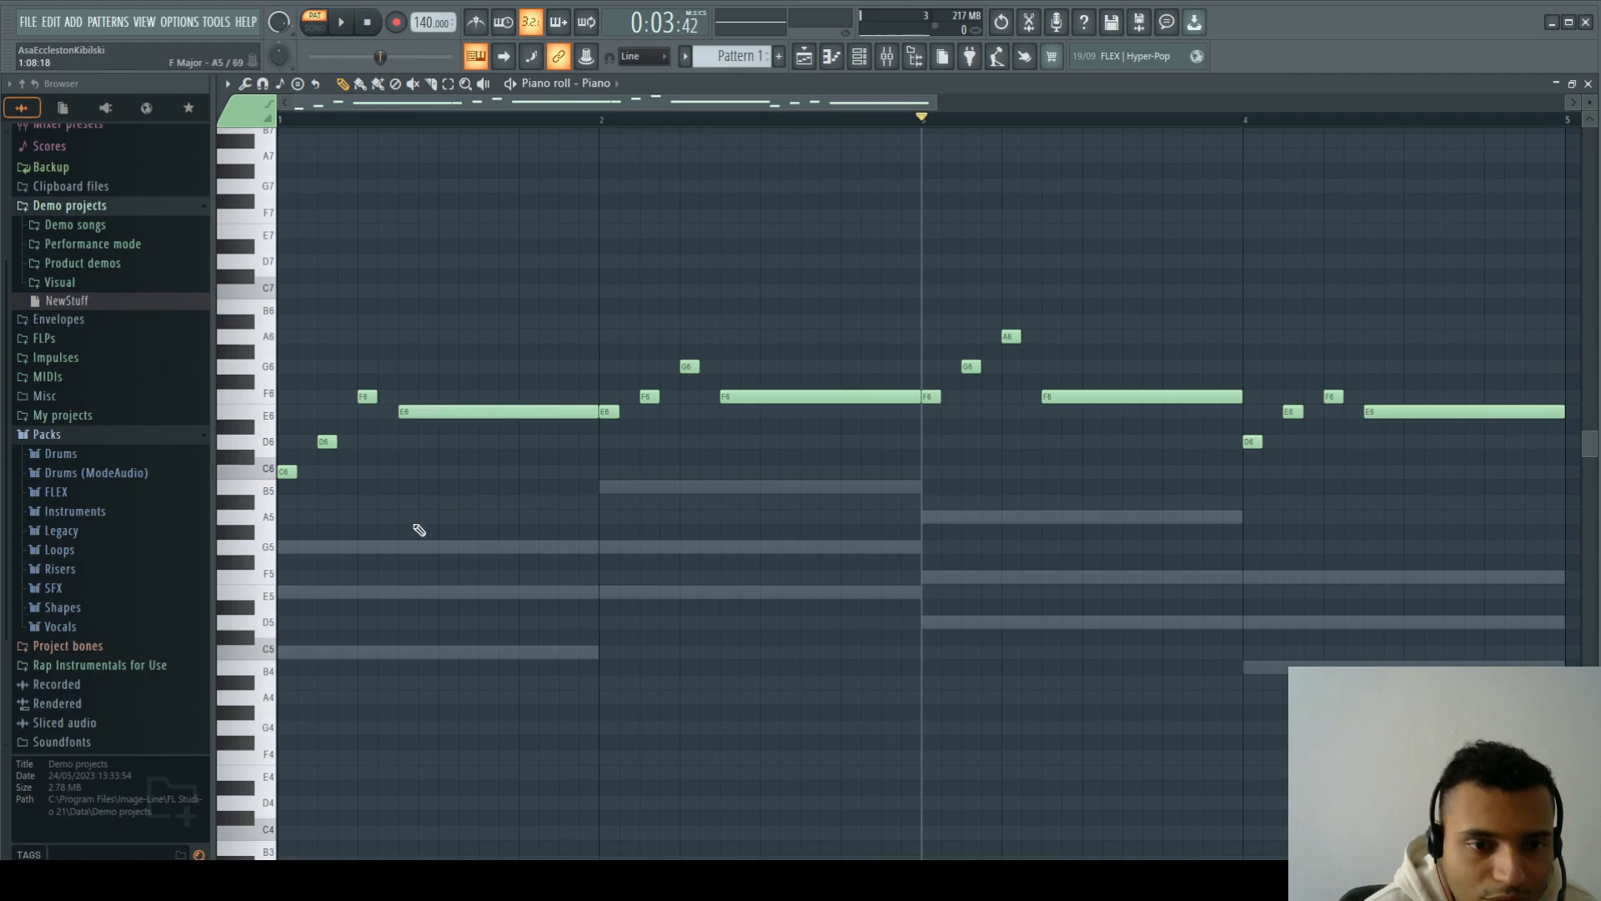
Step: Draw one-beat notes E5, G5, E5 and C5 on the ghost chord in bar 1, beneath the melody
{"action": "left_click", "coordinate": [288, 549]}
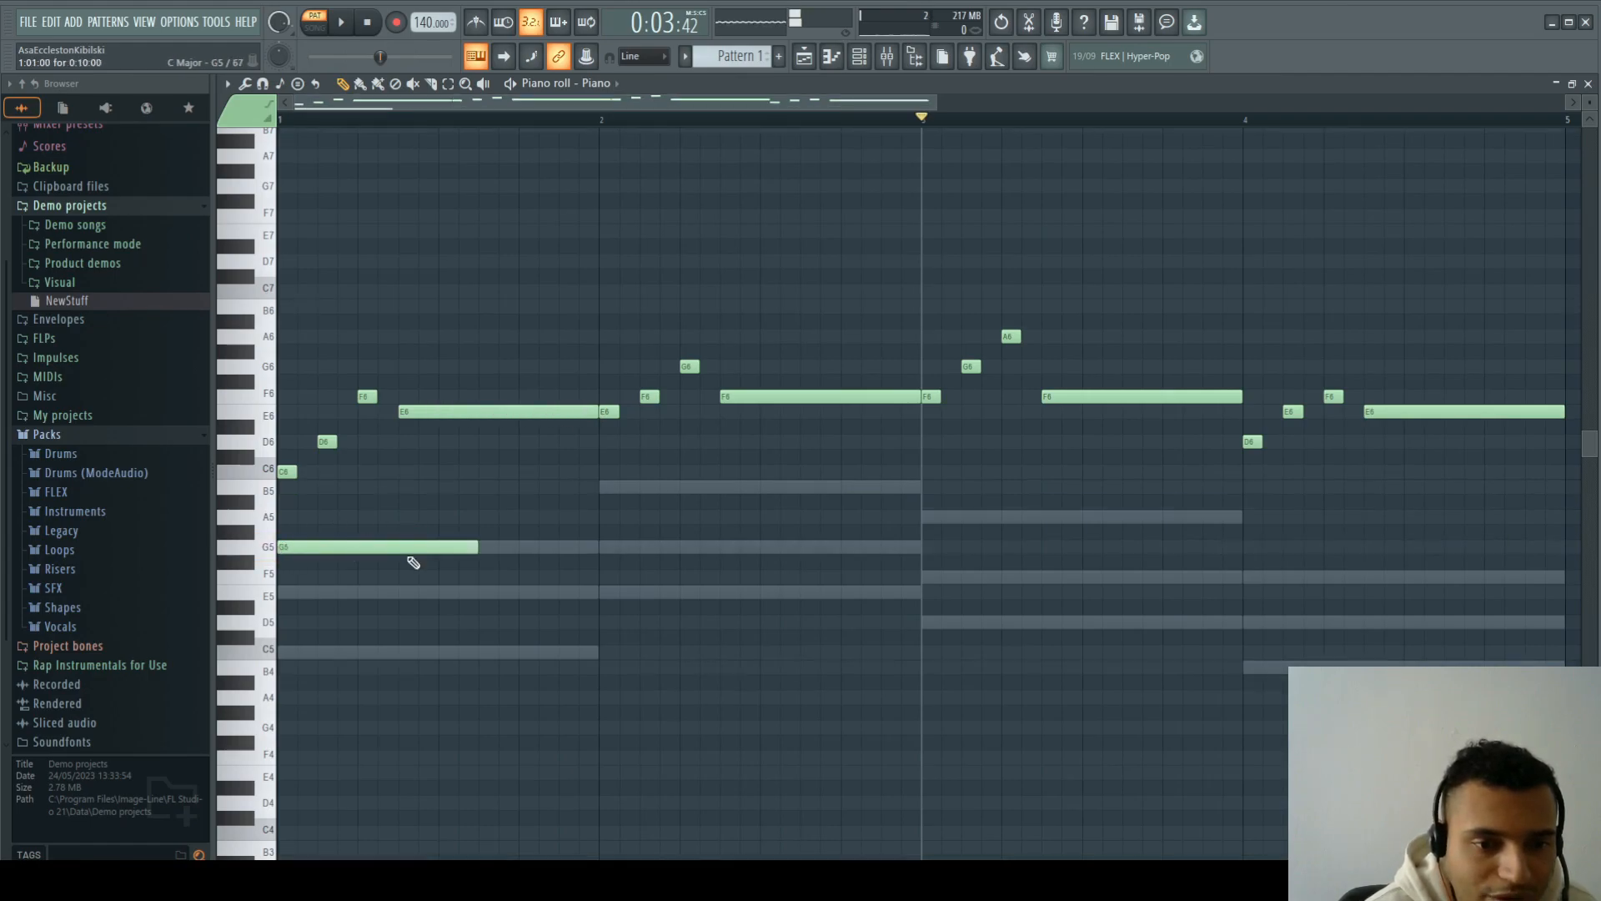
{"action": "left_click_drag", "start_coordinate": [394, 548], "coordinate": [441, 556]}
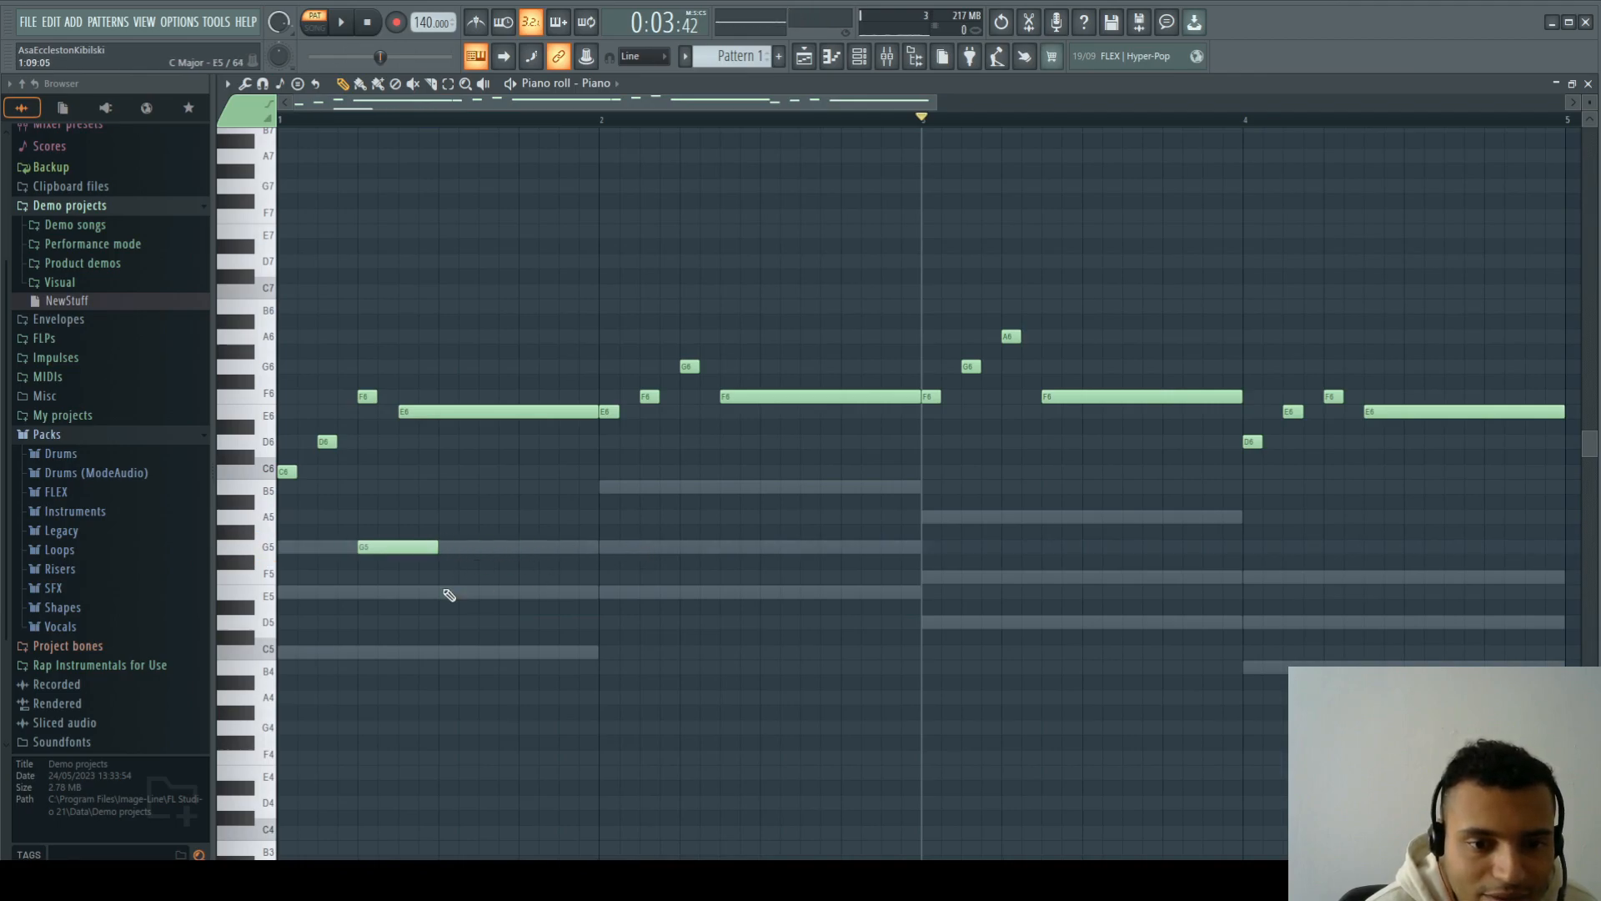
{"action": "left_click", "coordinate": [447, 592]}
{"action": "left_click", "coordinate": [536, 653]}
{"action": "left_click", "coordinate": [291, 594]}
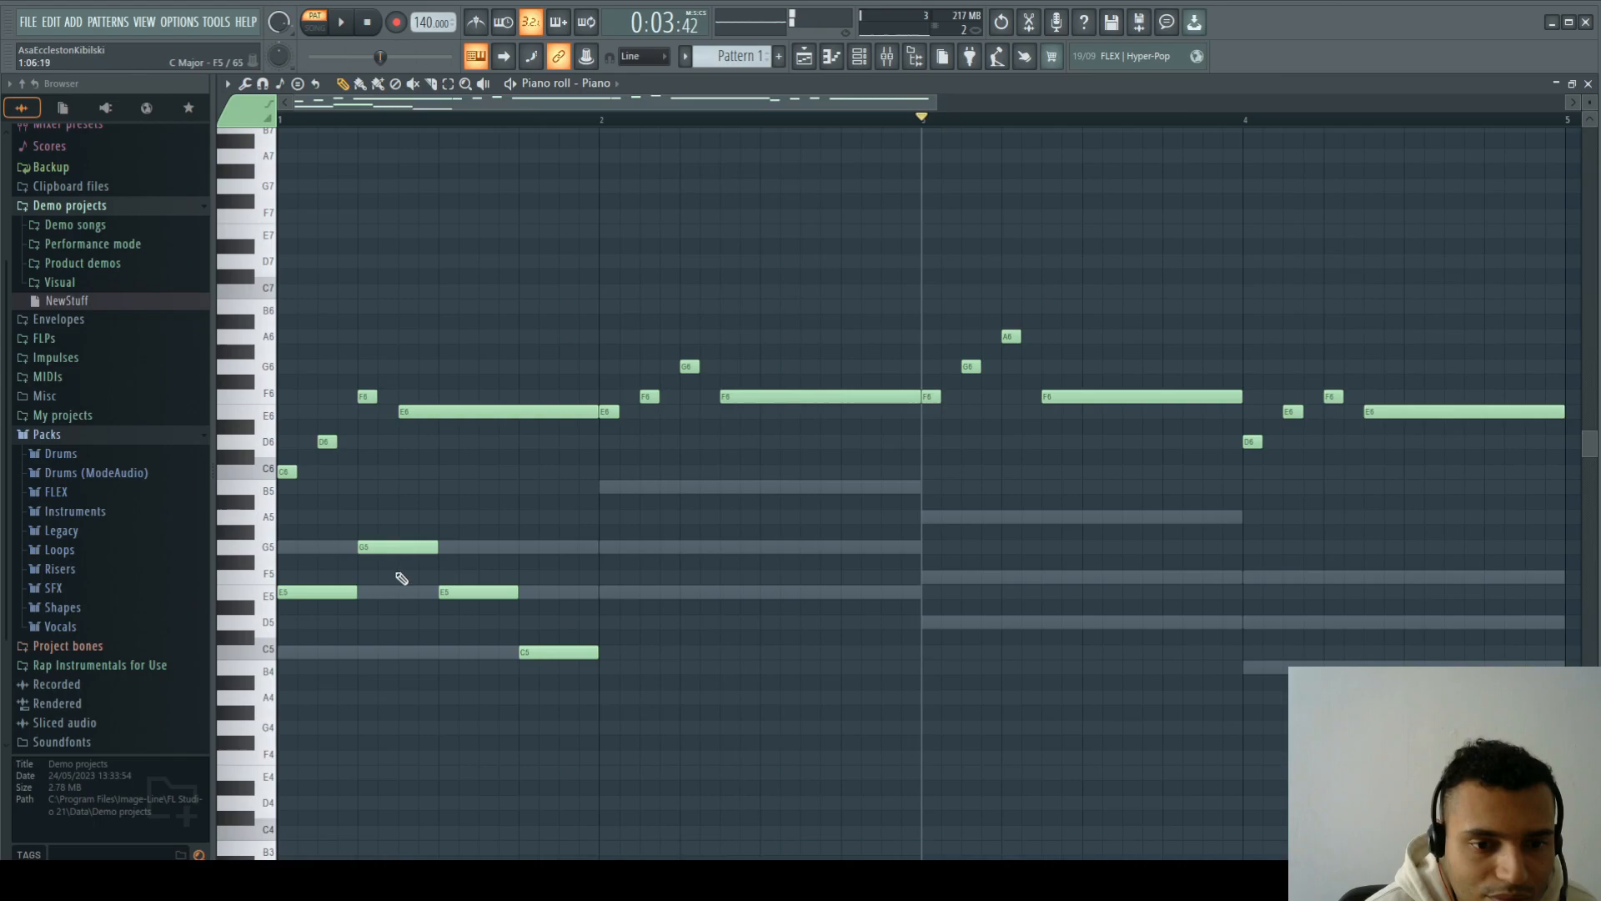
Step: Rework bar 1's lower notes into a rising and falling broken chord of C5, E5, G5 and E5
{"action": "left_click", "coordinate": [284, 123]}
{"action": "left_click_drag", "start_coordinate": [332, 594], "coordinate": [332, 653]}
{"action": "left_click", "coordinate": [367, 593]}
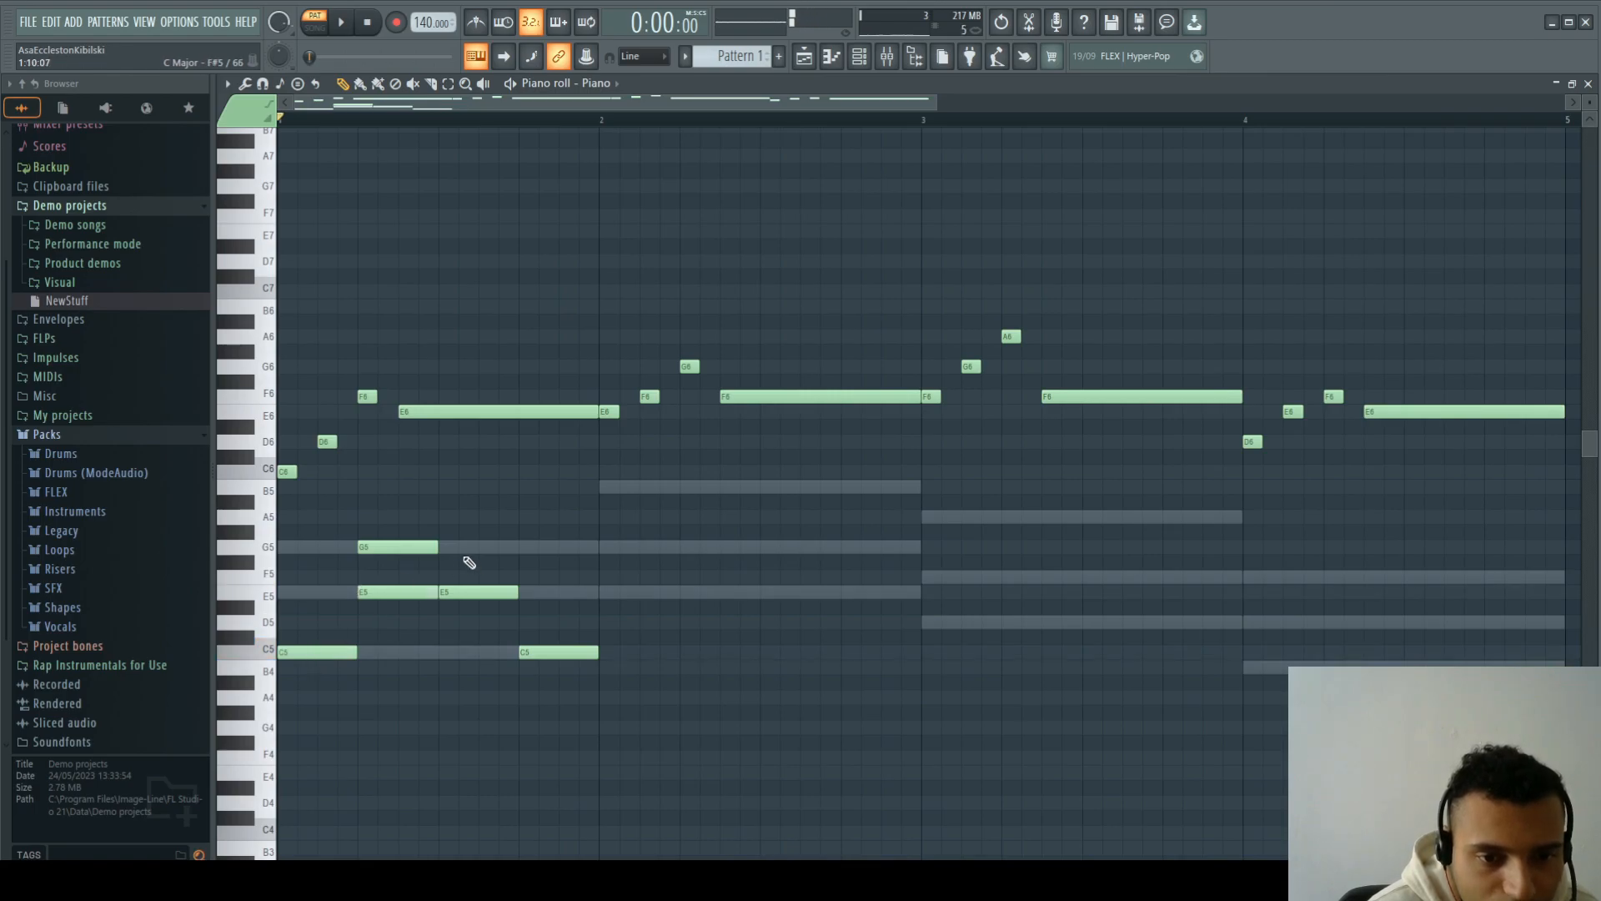
{"action": "left_click", "coordinate": [450, 550]}
{"action": "right_click", "coordinate": [405, 547]}
{"action": "right_click", "coordinate": [488, 594]}
{"action": "left_click_drag", "start_coordinate": [561, 652], "coordinate": [558, 593]}
Step: Add one-beat notes E5, G5, B5 and G5 beneath the melody in bar 2, and play the pattern back
{"action": "left_click", "coordinate": [608, 591]}
{"action": "left_click", "coordinate": [682, 548]}
{"action": "left_click", "coordinate": [762, 486]}
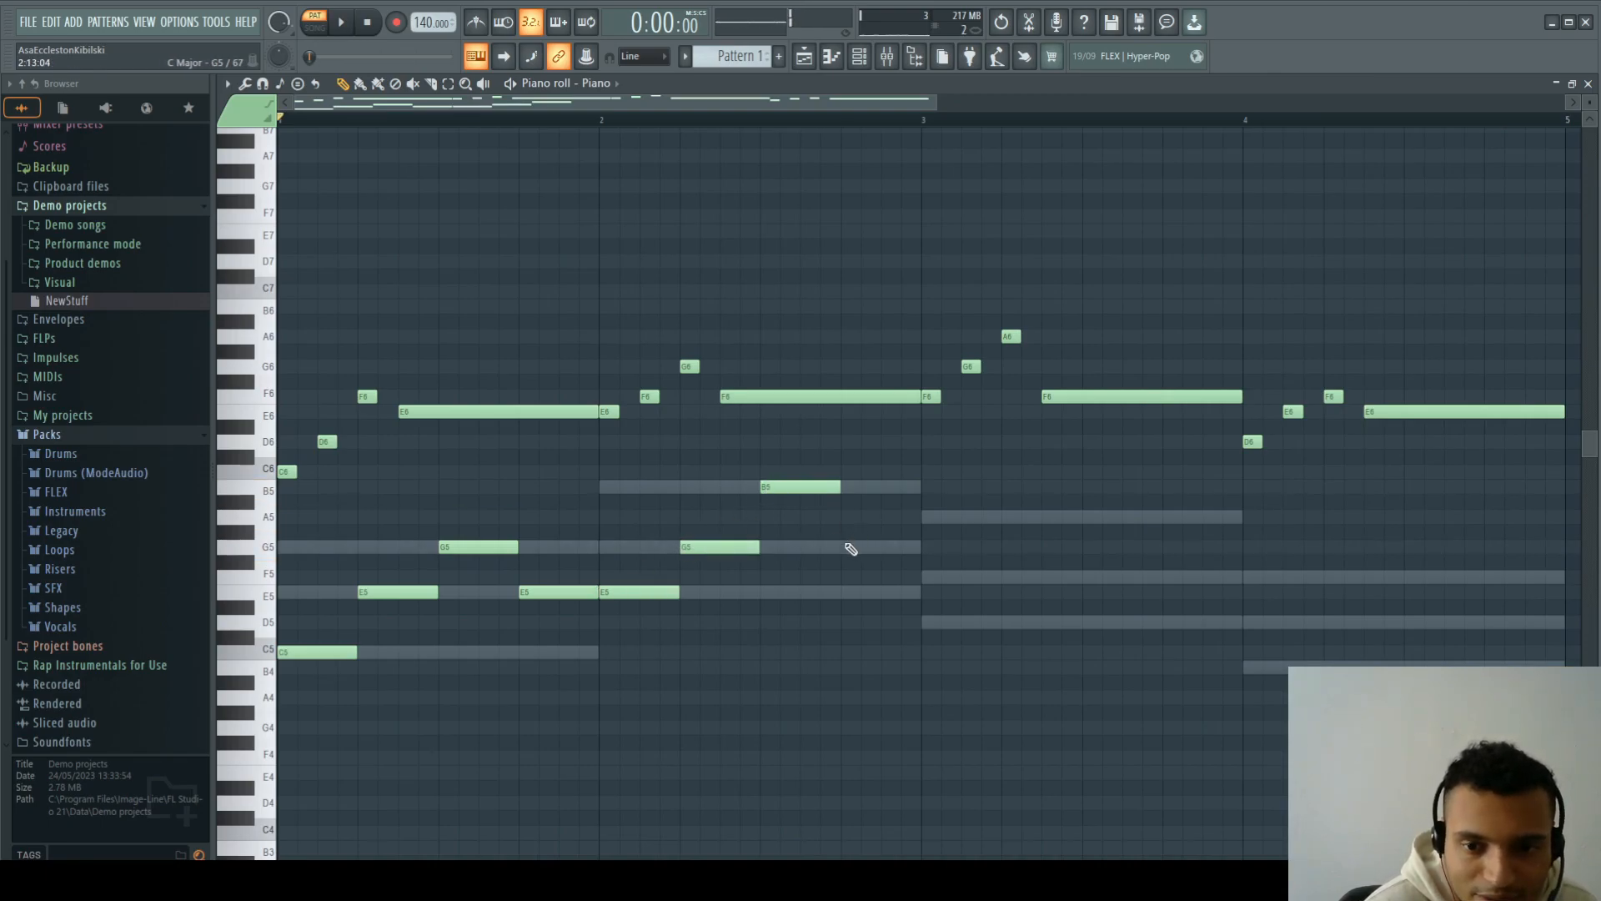
{"action": "left_click", "coordinate": [847, 547]}
{"action": "key", "text": "space"}
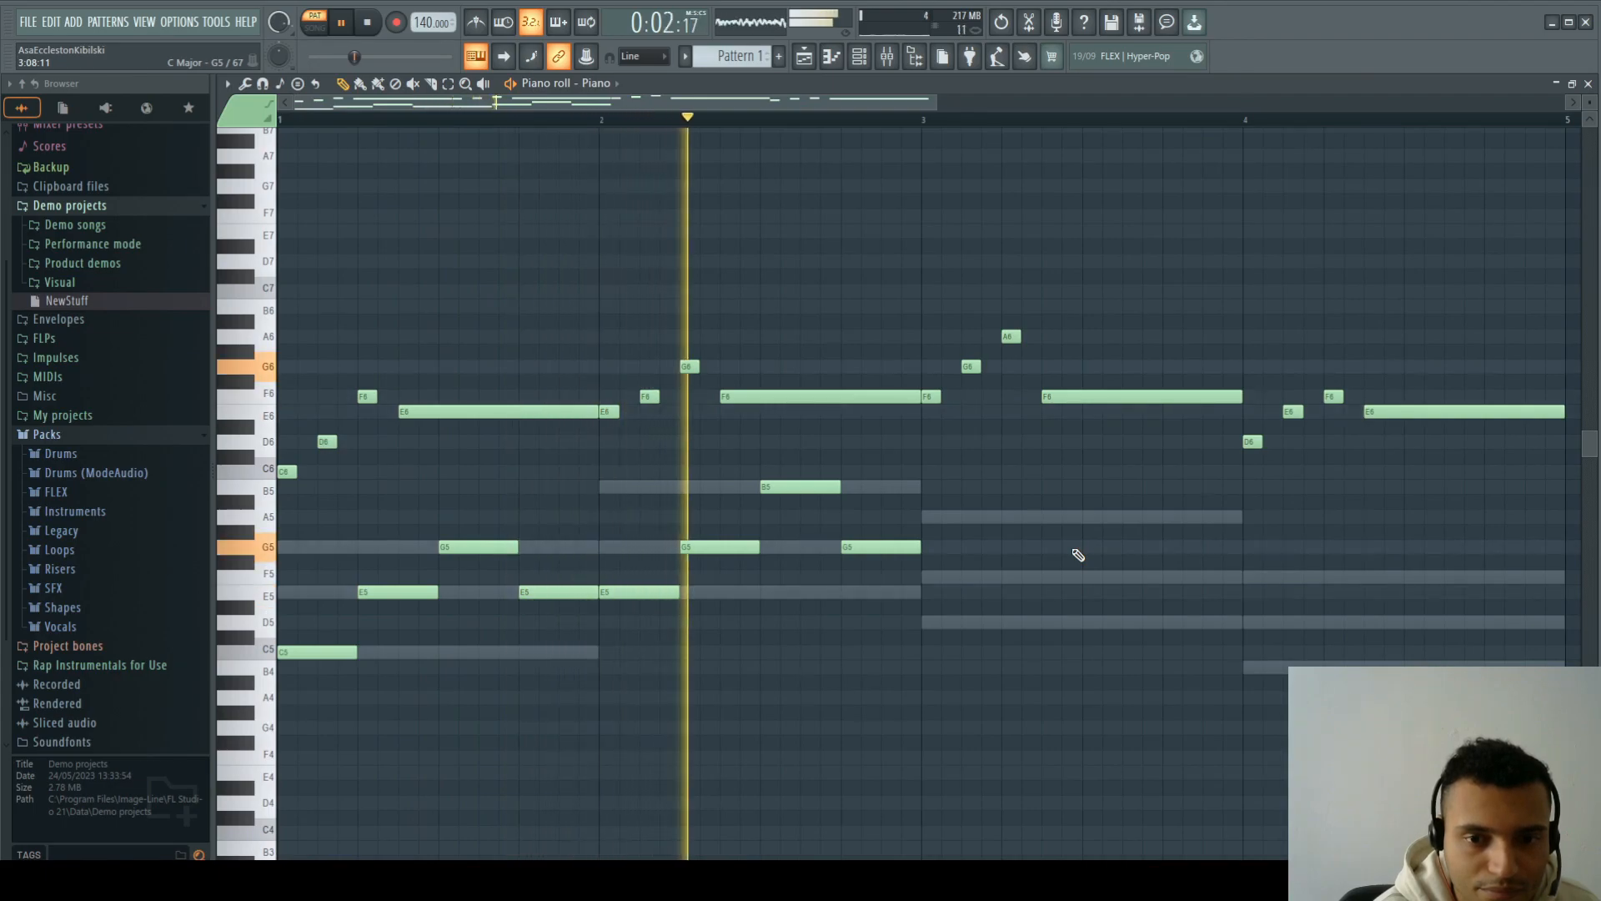
{"action": "key", "text": "space"}
Step: Add one-beat notes D5, F5, A5 and F5 beneath the melody in bar 3
{"action": "left_click", "coordinate": [929, 622]}
{"action": "left_click", "coordinate": [1009, 576]}
{"action": "left_click", "coordinate": [1088, 516]}
{"action": "left_click", "coordinate": [1164, 575]}
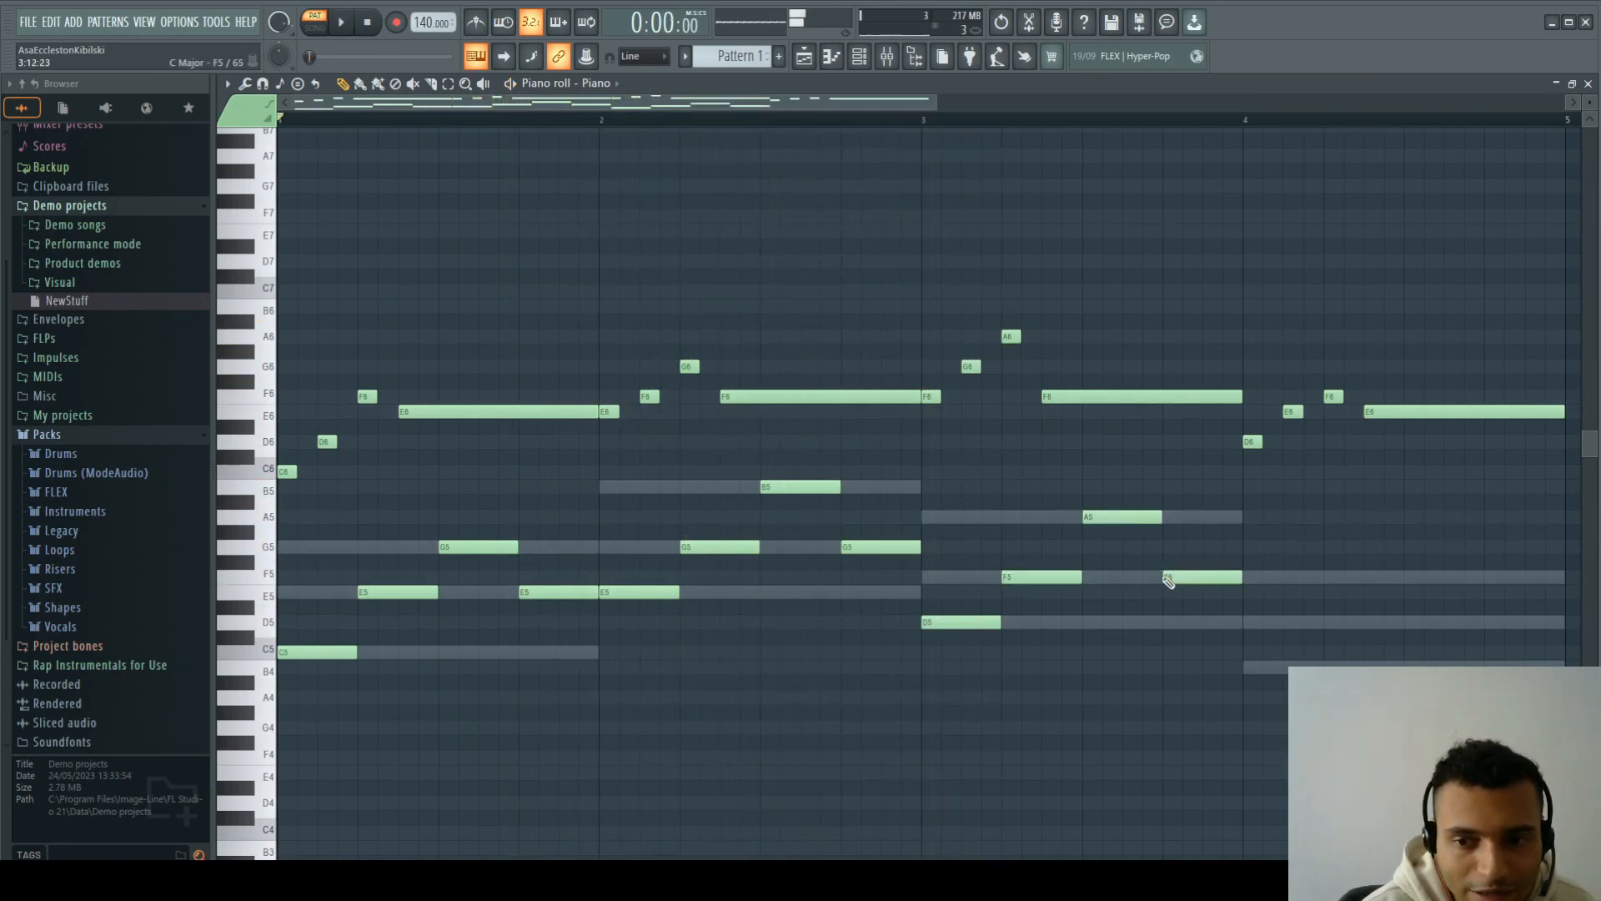
Step: Select the lower broken-chord notes in bars 1 to 3 and evenly reduce their velocity below the melody's, leaving them deselected
{"action": "left_click_drag", "start_coordinate": [981, 855], "coordinate": [995, 620]}
{"action": "scroll", "coordinate": [746, 527], "scroll_direction": "down", "scroll_amount": 2}
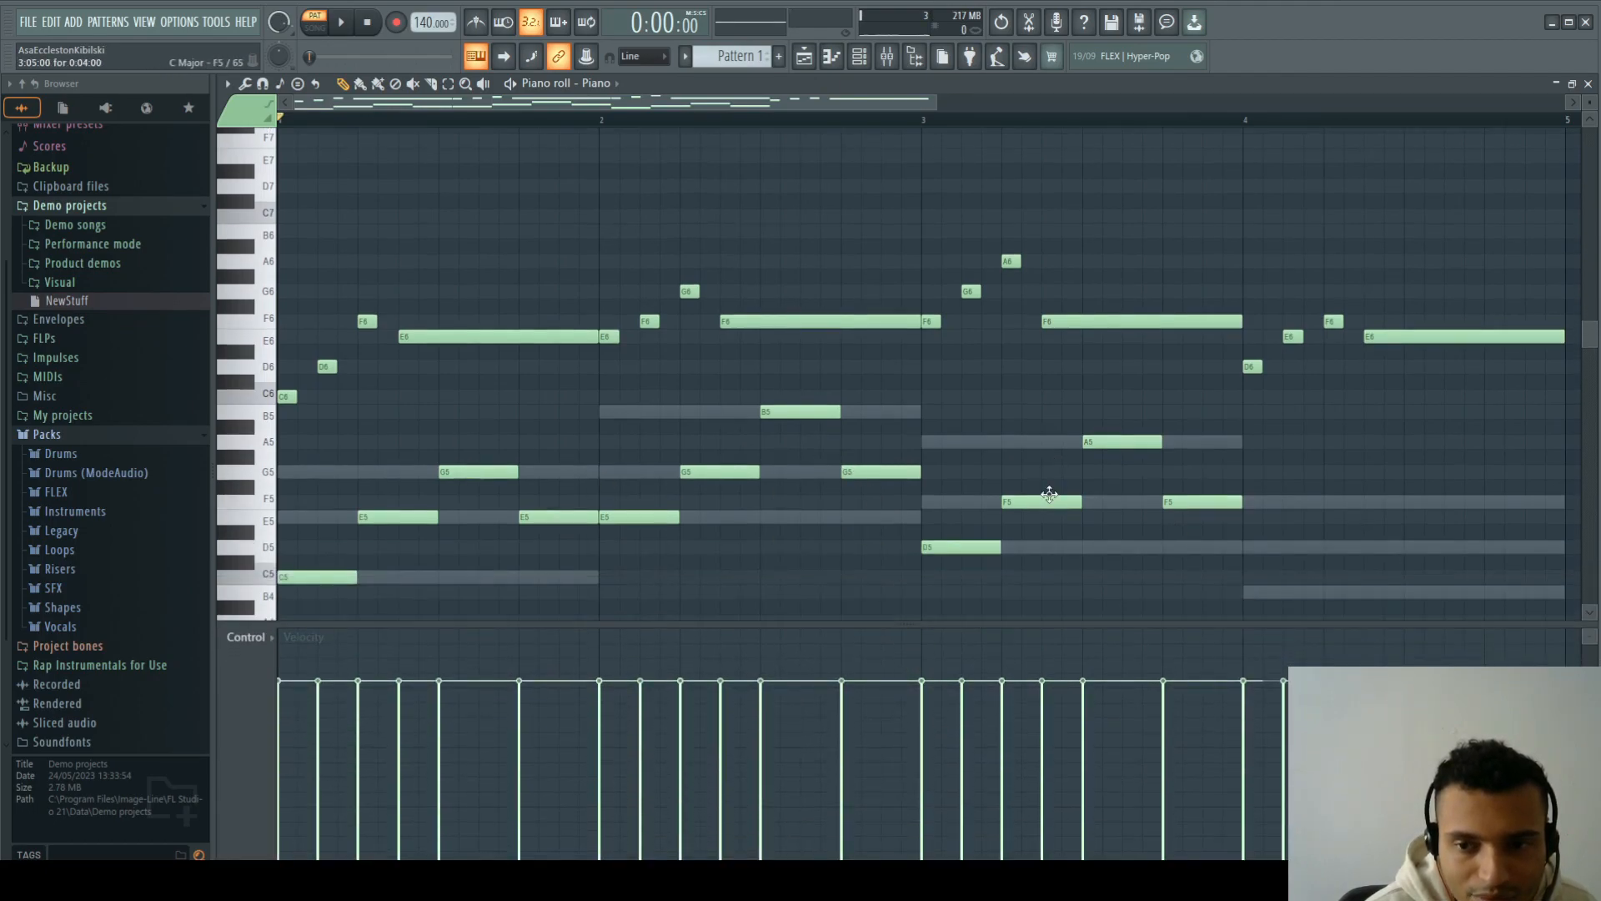
{"action": "mouse_move", "coordinate": [1248, 538]}
{"action": "left_mouse_down"}
{"action": "mouse_move", "coordinate": [282, 454]}
{"action": "mouse_move", "coordinate": [258, 402]}
{"action": "left_mouse_up"}
{"action": "left_click", "coordinate": [321, 563], "text": "ctrl+shift"}
{"action": "scroll", "coordinate": [594, 533], "scroll_direction": "down", "scroll_amount": 2}
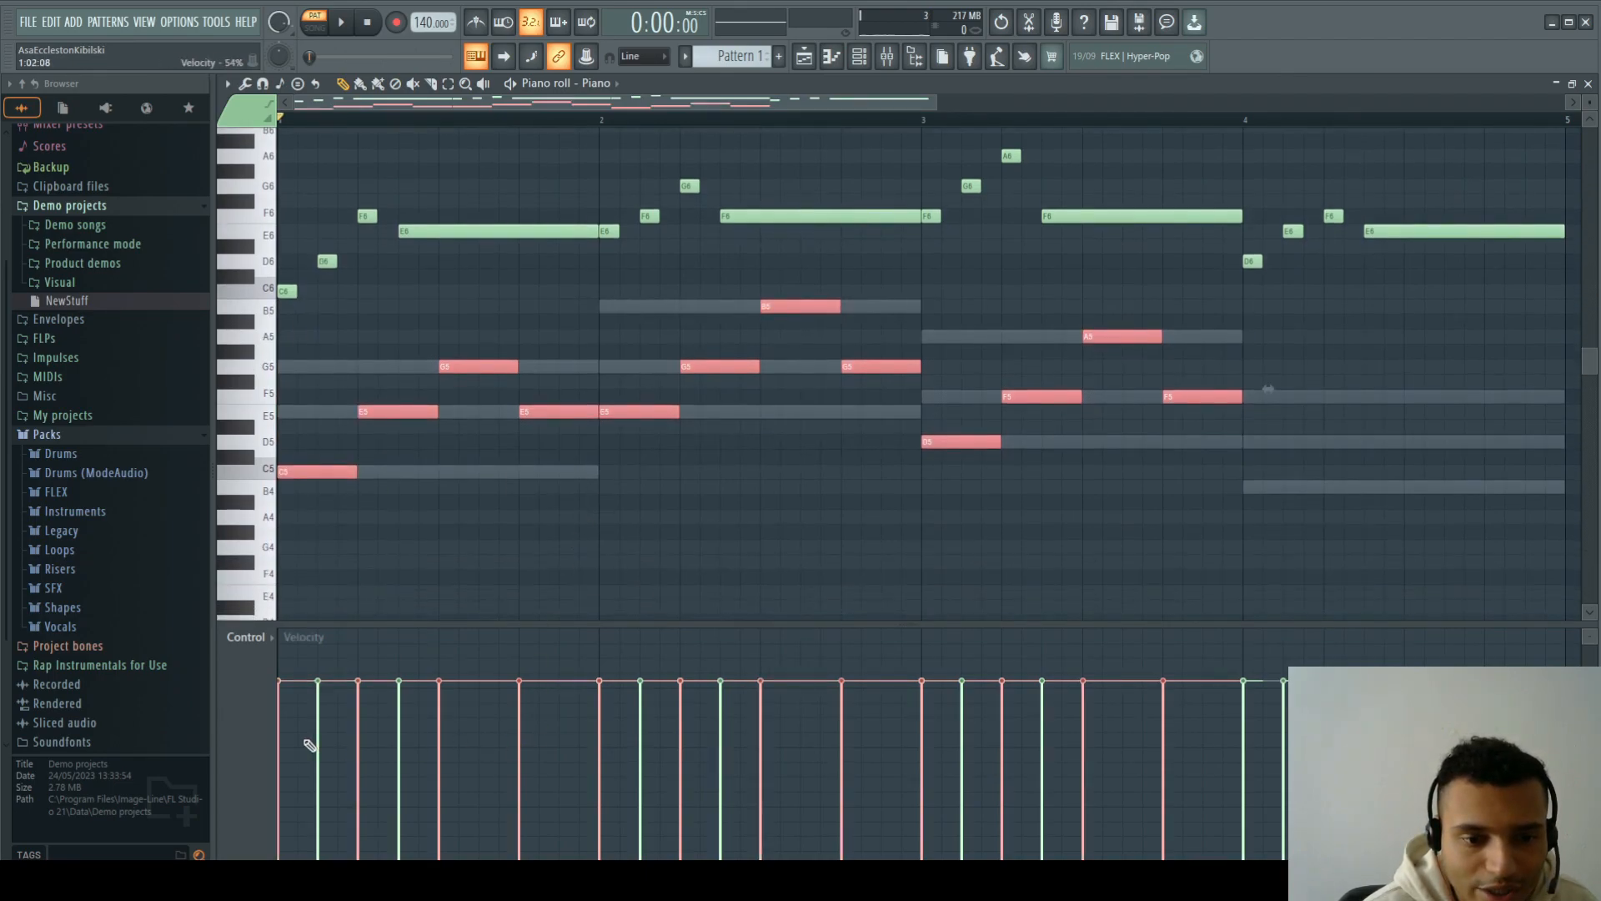
{"action": "left_click_drag", "start_coordinate": [287, 730], "coordinate": [1181, 731]}
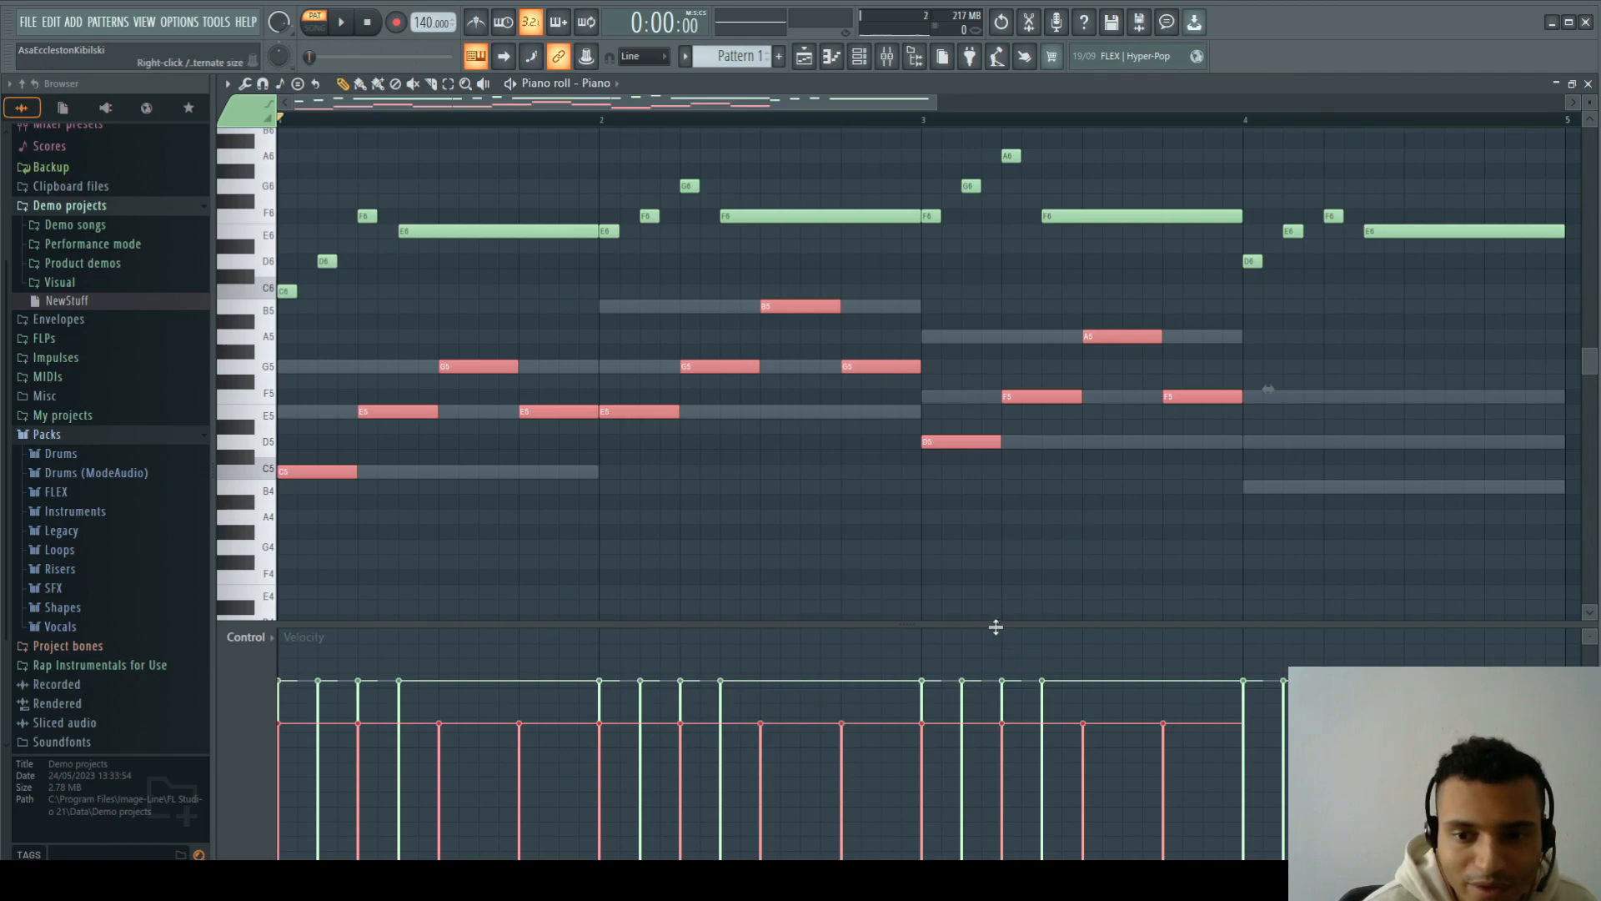
{"action": "left_click_drag", "start_coordinate": [996, 625], "coordinate": [992, 859]}
{"action": "left_click", "coordinate": [968, 593]}
{"action": "right_click", "coordinate": [993, 588]}
{"action": "scroll", "coordinate": [745, 590], "scroll_direction": "up", "scroll_amount": 2}
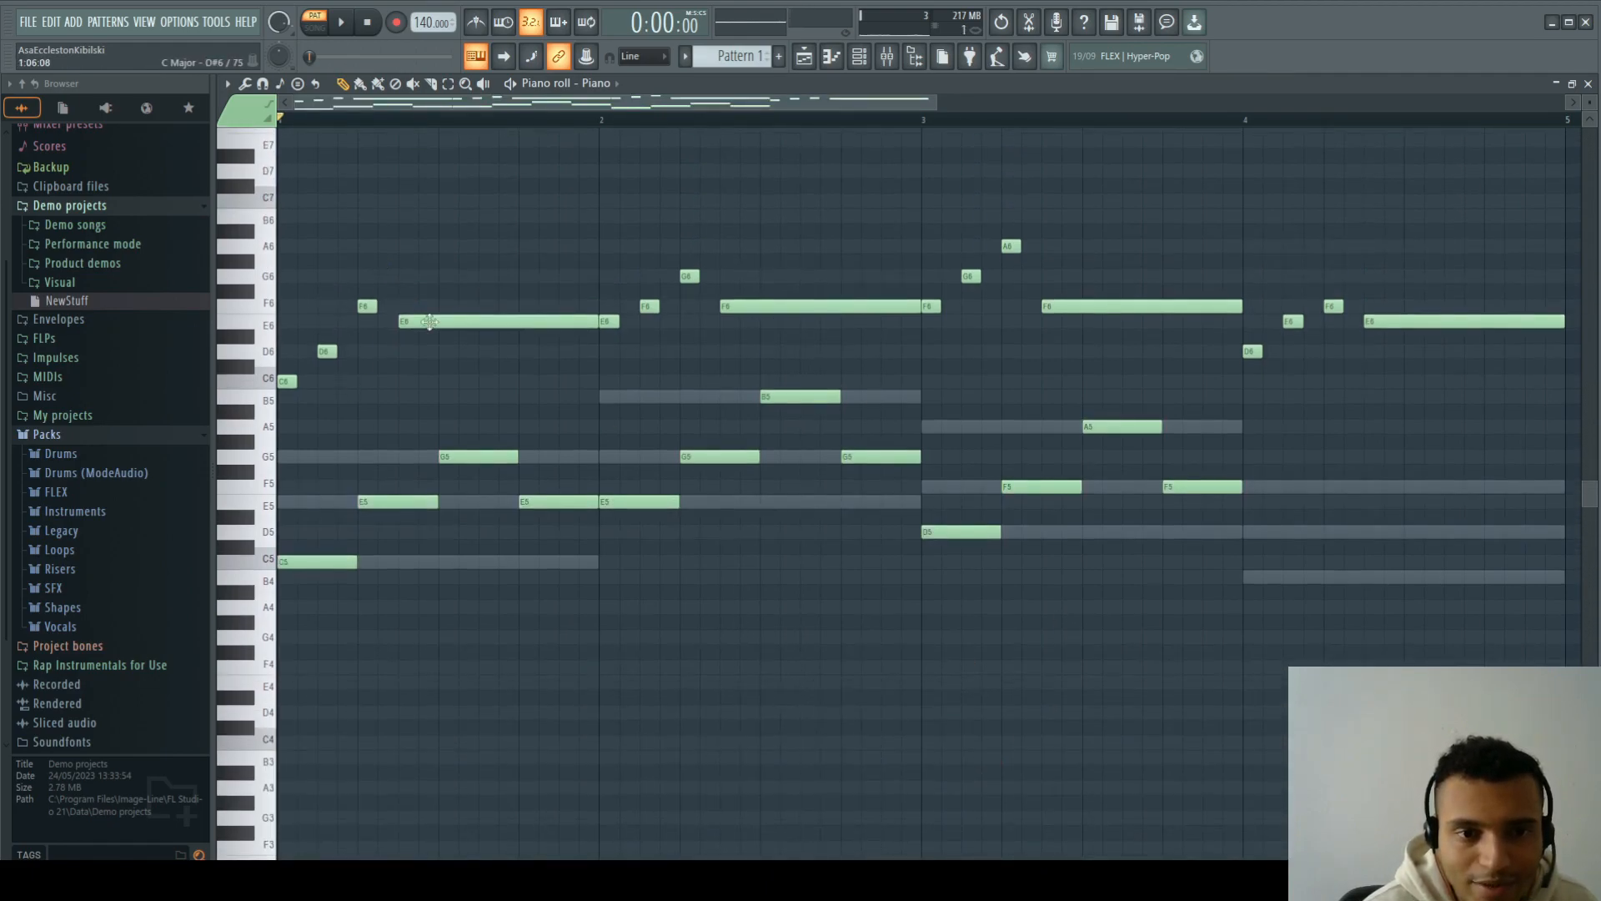
Step: Play the pattern while adding one-beat notes B4, D5, F5 and D5 beneath the melody in bar 4
{"action": "key", "text": "space"}
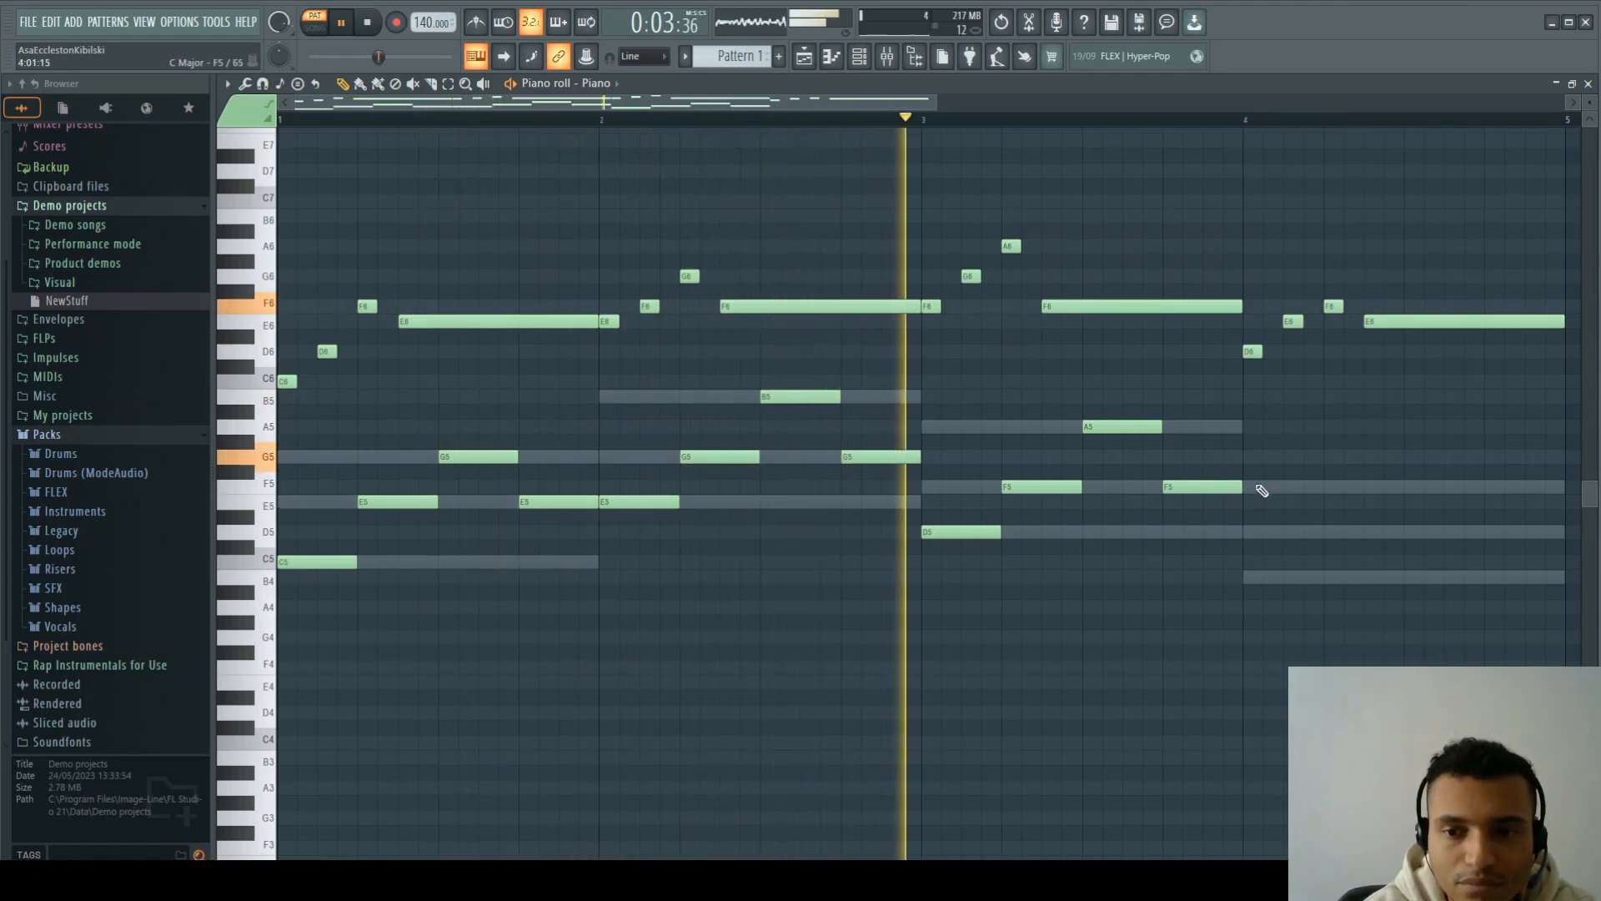
{"action": "left_click", "coordinate": [1261, 577]}
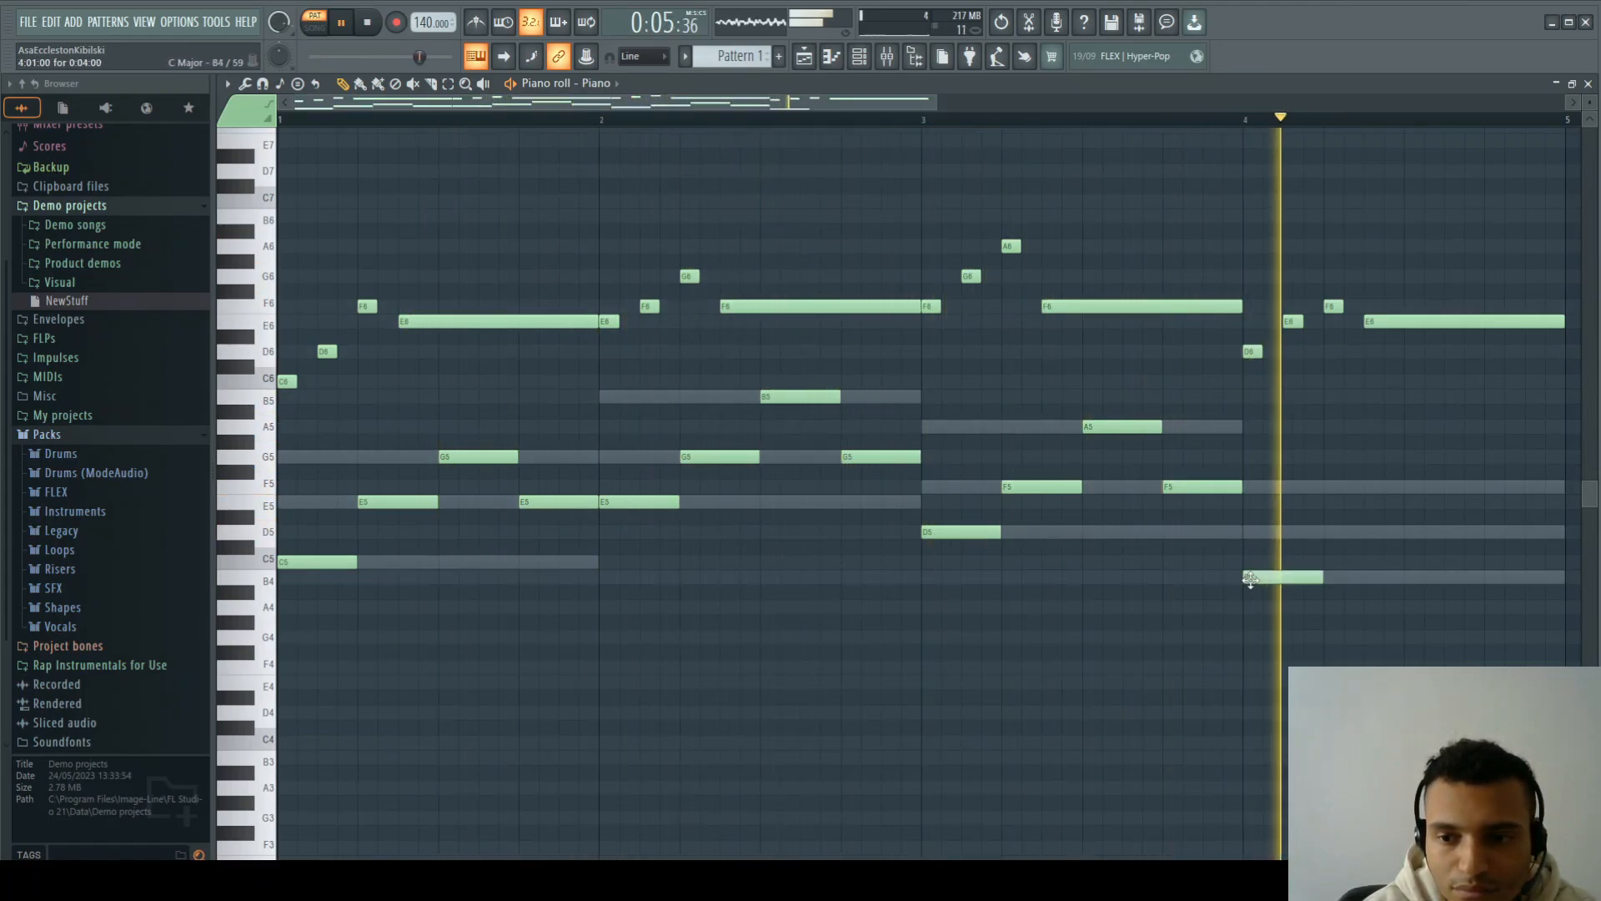
{"action": "left_click", "coordinate": [1333, 533]}
{"action": "left_click", "coordinate": [1418, 488]}
{"action": "left_click", "coordinate": [1489, 531]}
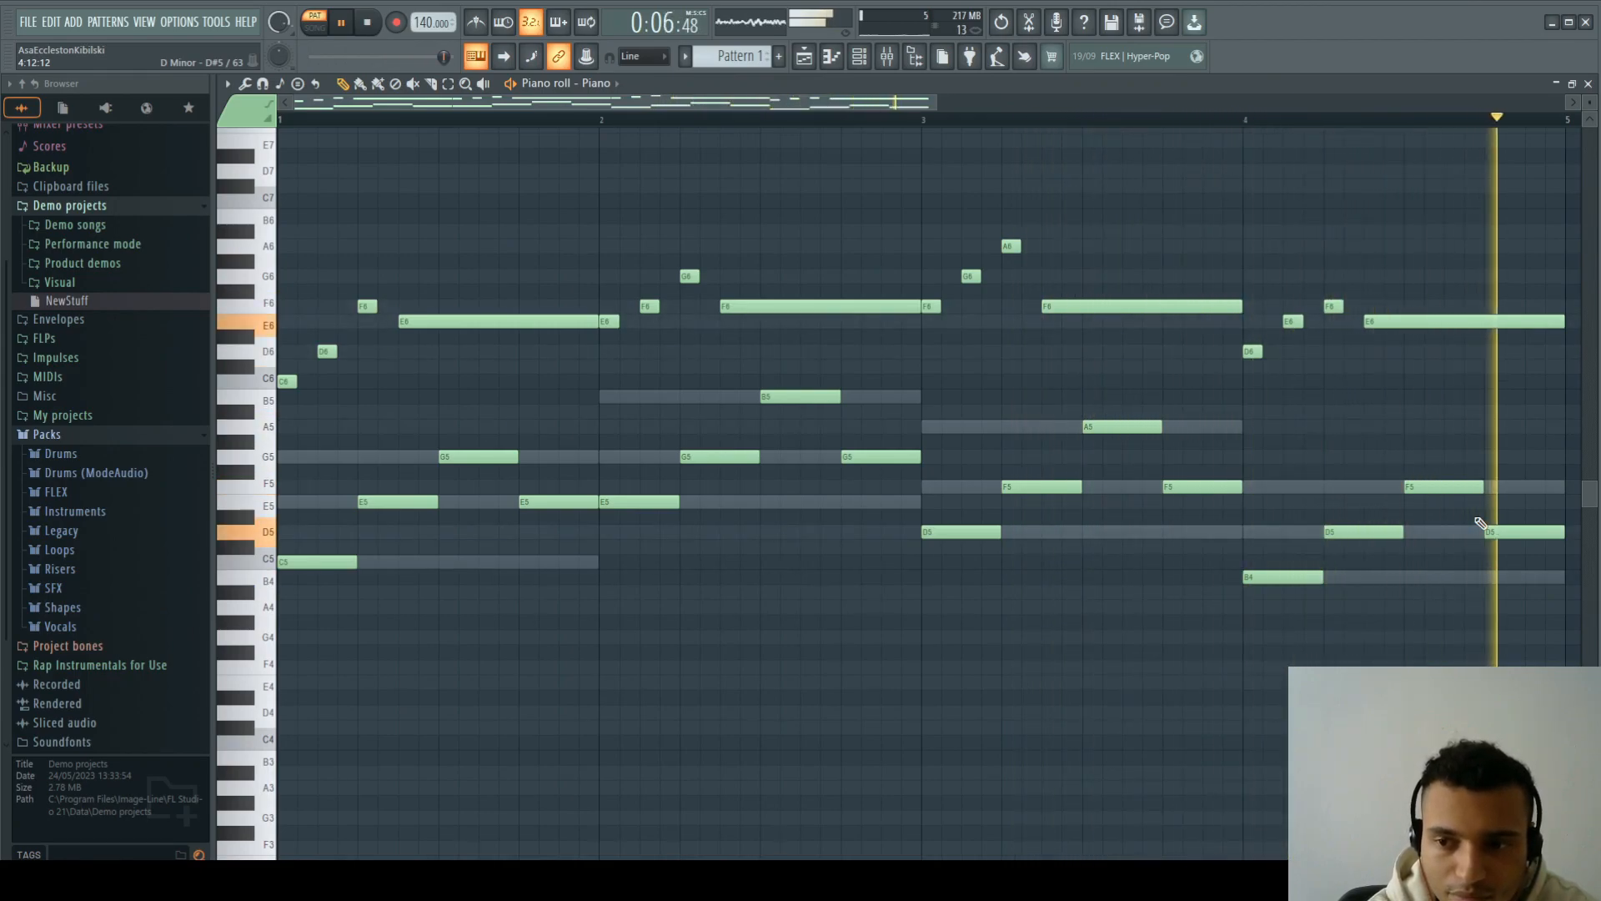
{"action": "key", "text": "space"}
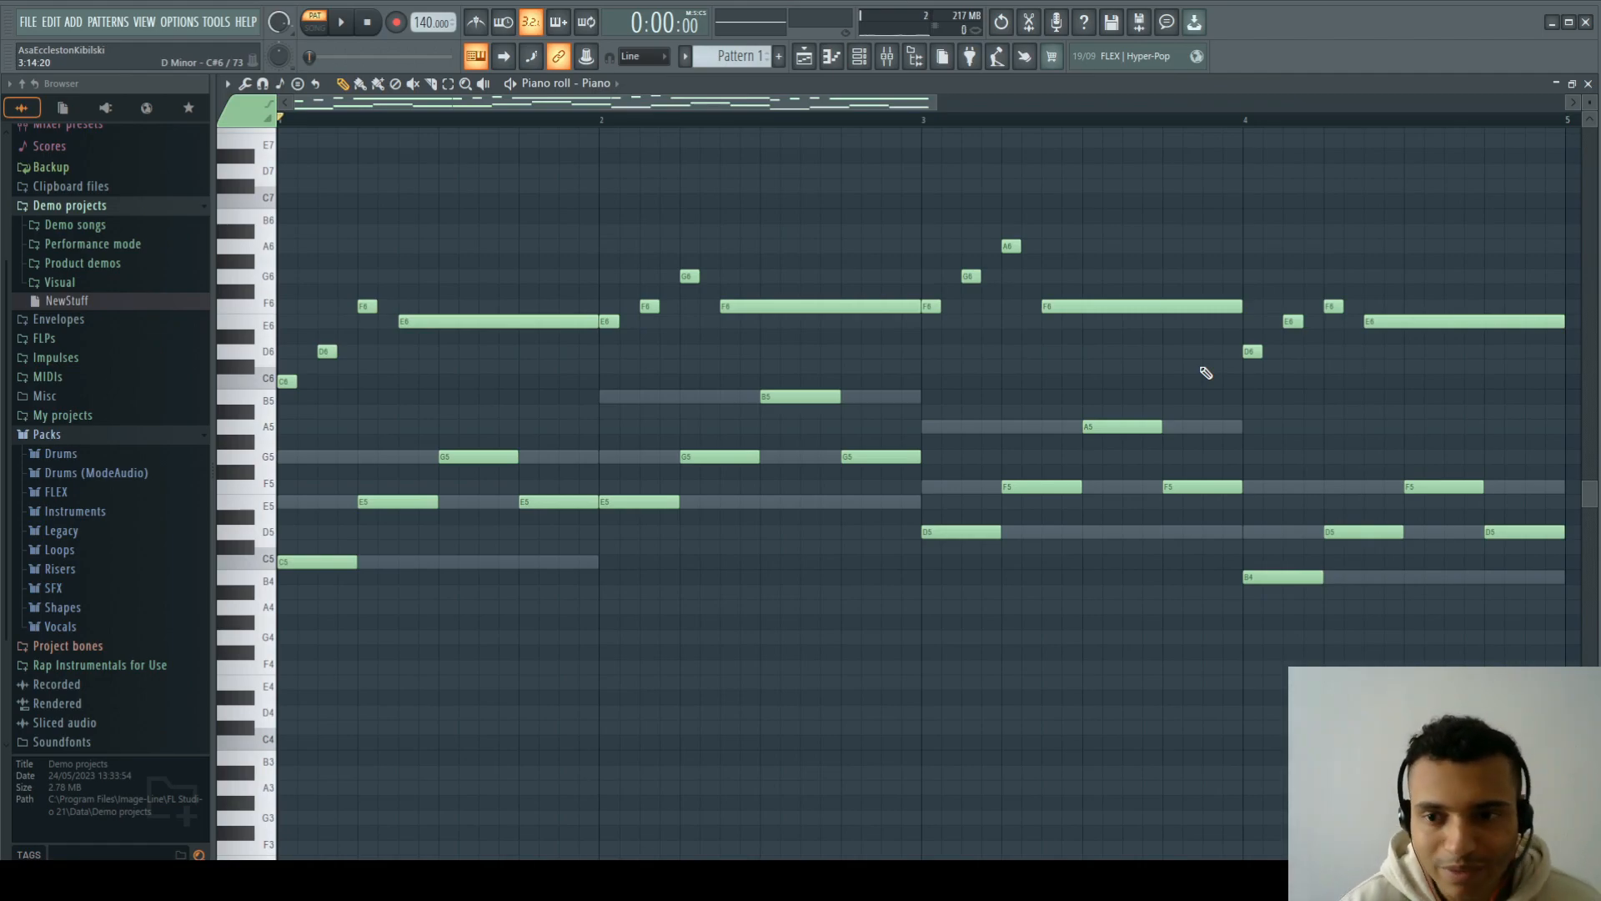
Step: Audition the Roto Organ (FL) sound on the Piano channel by switching its FL Keys preset and playing the pattern
{"action": "left_click", "coordinate": [1588, 84]}
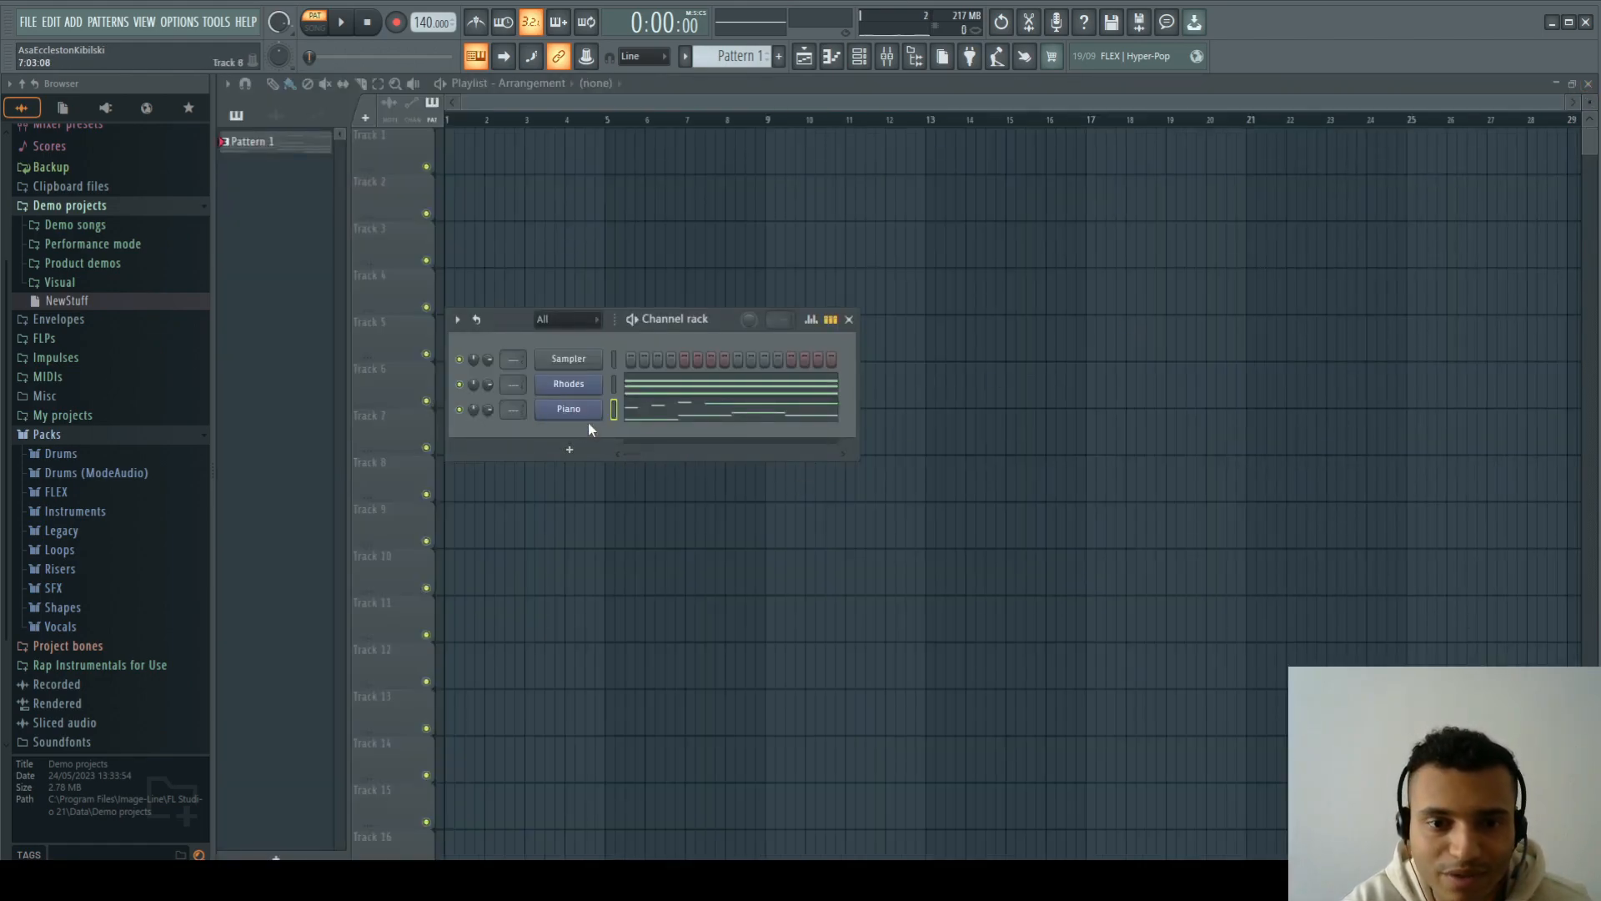
{"action": "left_click", "coordinate": [574, 409]}
{"action": "left_click", "coordinate": [663, 296]}
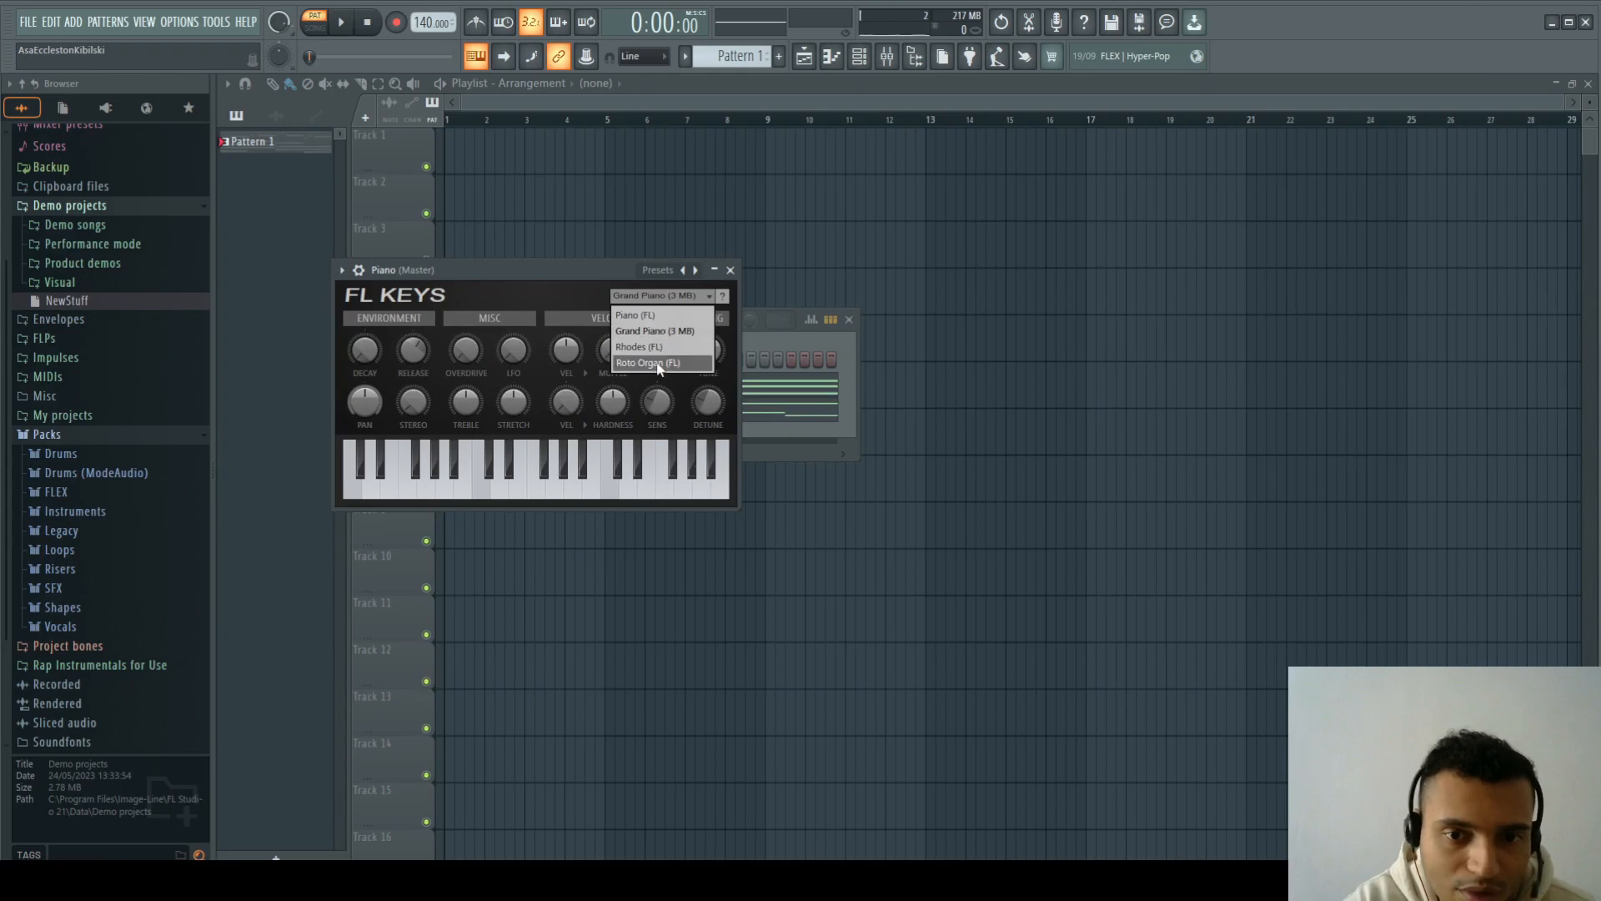
{"action": "left_click", "coordinate": [659, 327]}
{"action": "key", "text": "space"}
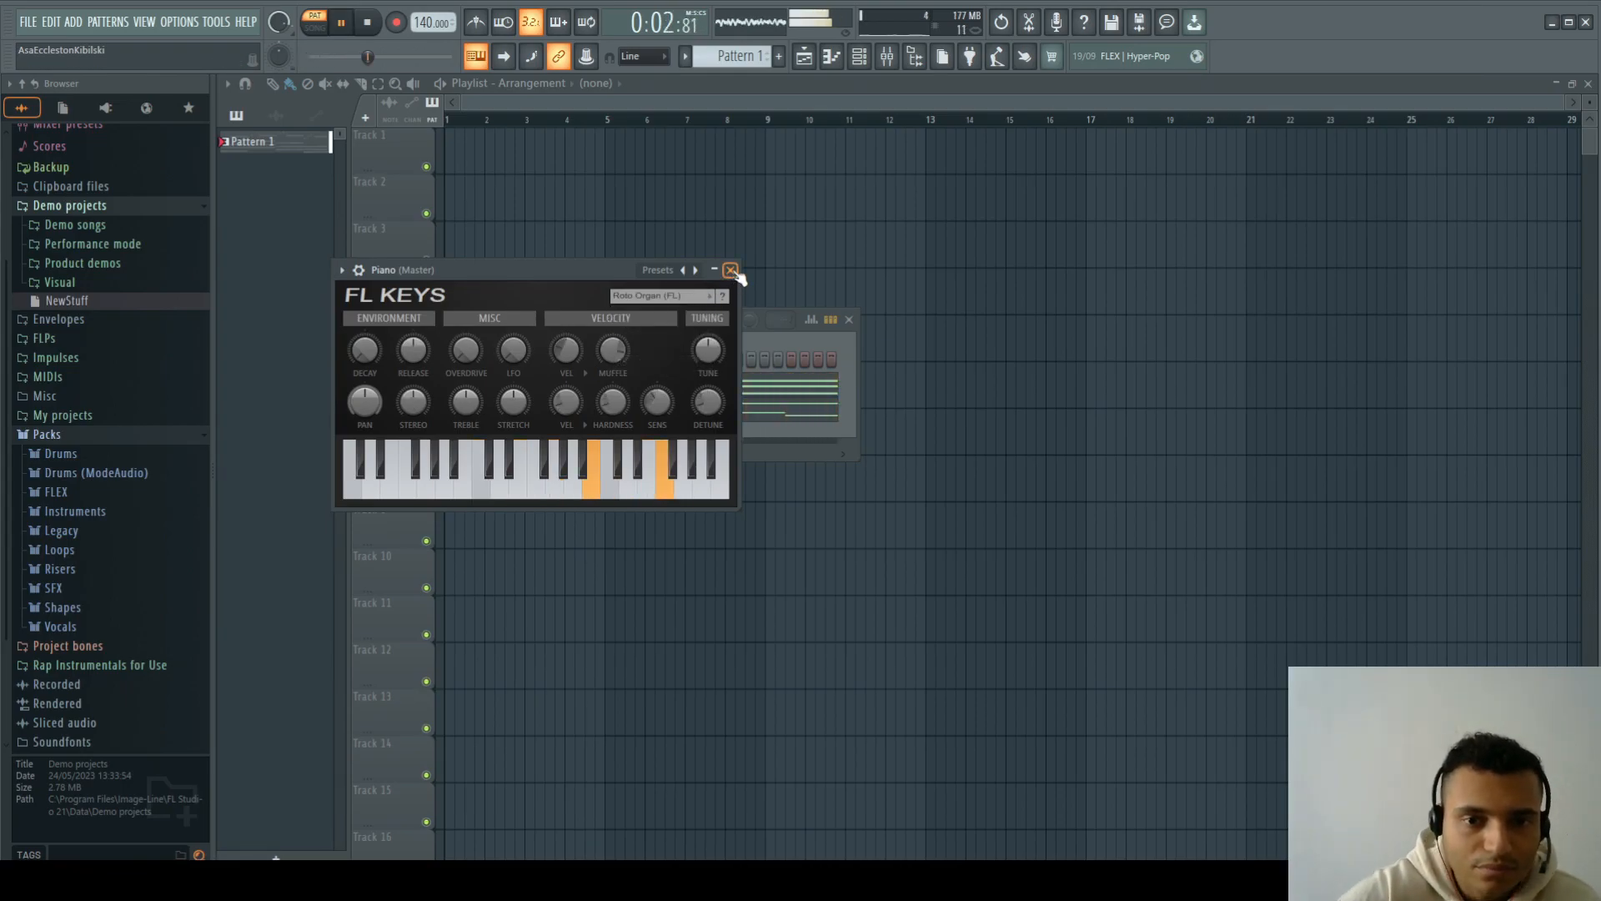
Step: Try the Piano (FL) sound during playback, return FL Keys to Grand Piano (3 MB), close it and stop playback
{"action": "left_click", "coordinate": [665, 300]}
{"action": "left_click", "coordinate": [658, 316]}
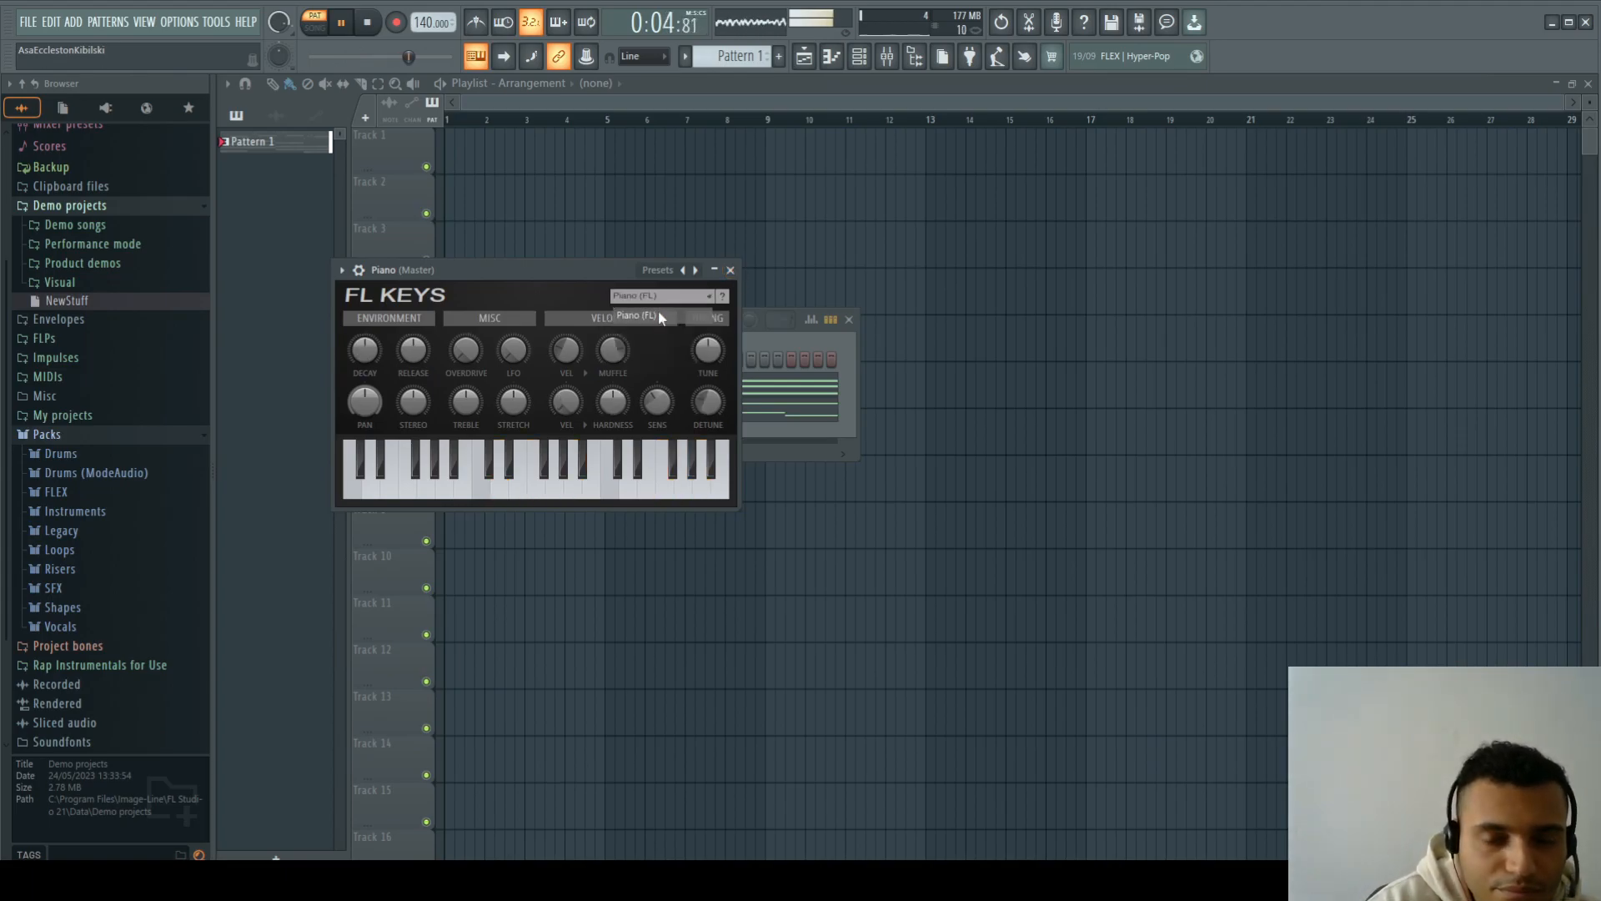
{"action": "left_click", "coordinate": [664, 296]}
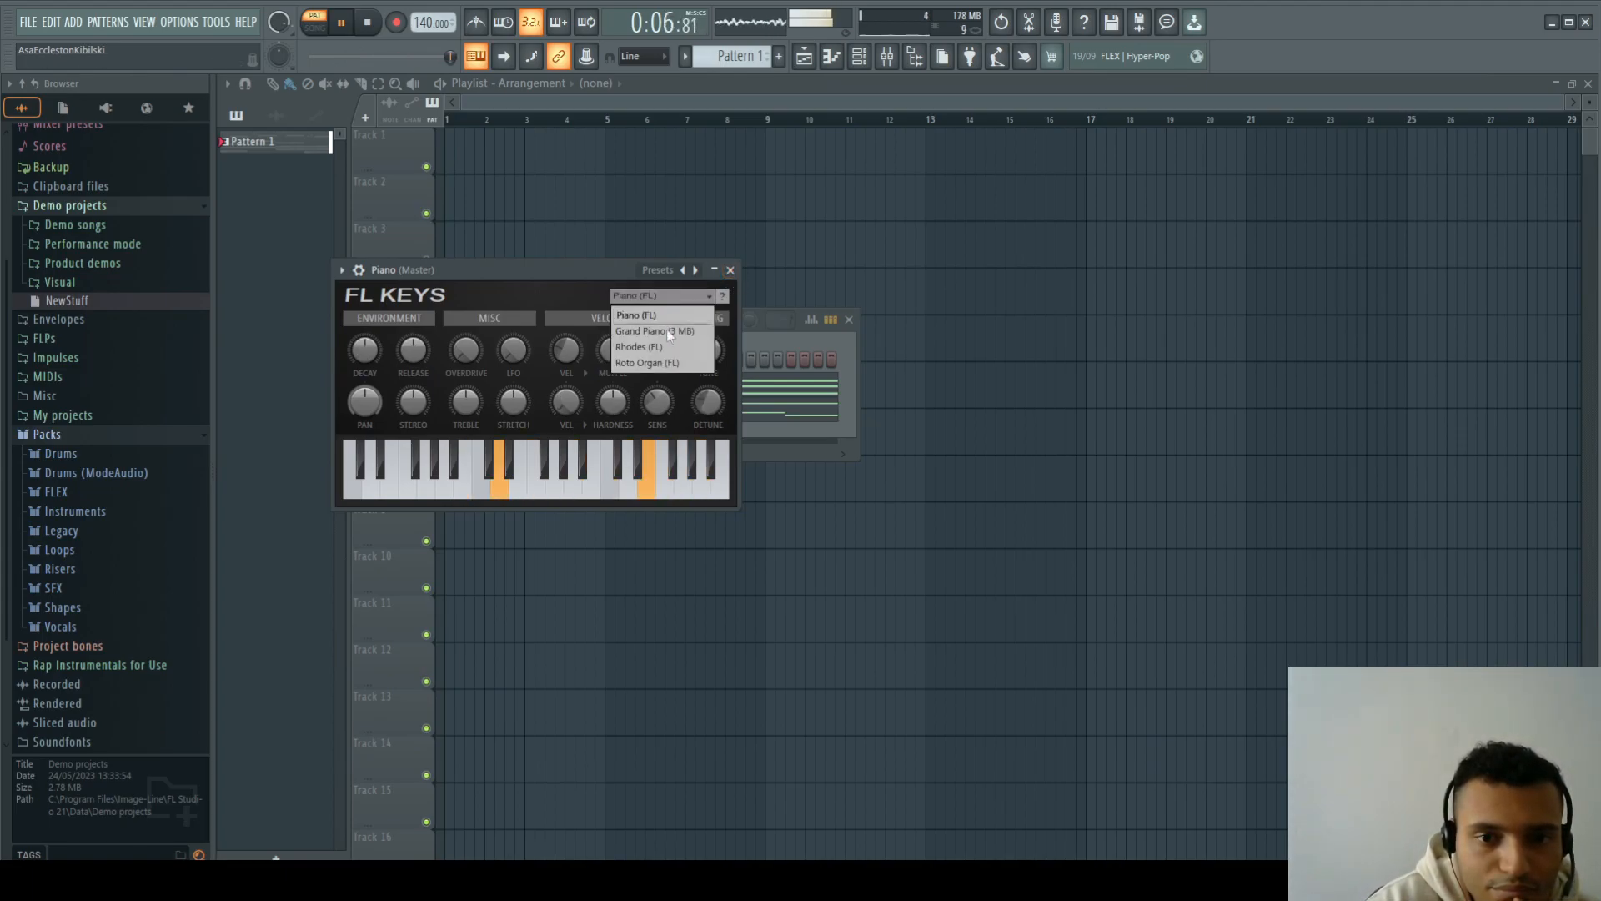
{"action": "left_click", "coordinate": [669, 331]}
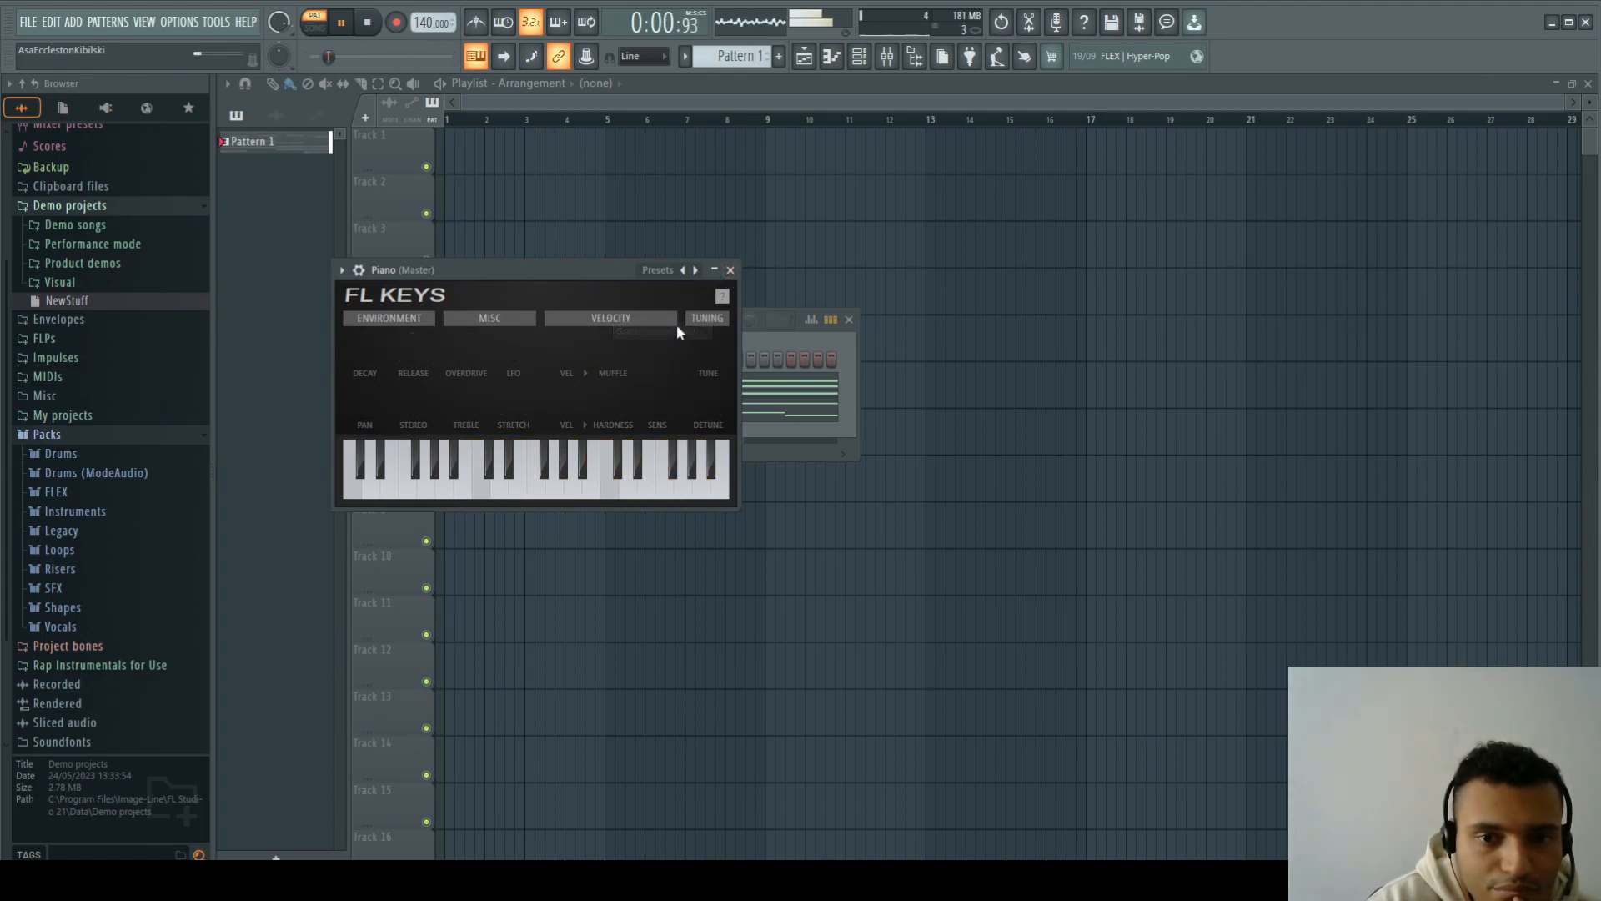
{"action": "left_click", "coordinate": [730, 270]}
{"action": "key", "text": "space"}
Step: Select the lower broken-chord notes across all four bars of the Piano channel and examine their velocities
{"action": "left_click", "coordinate": [652, 417]}
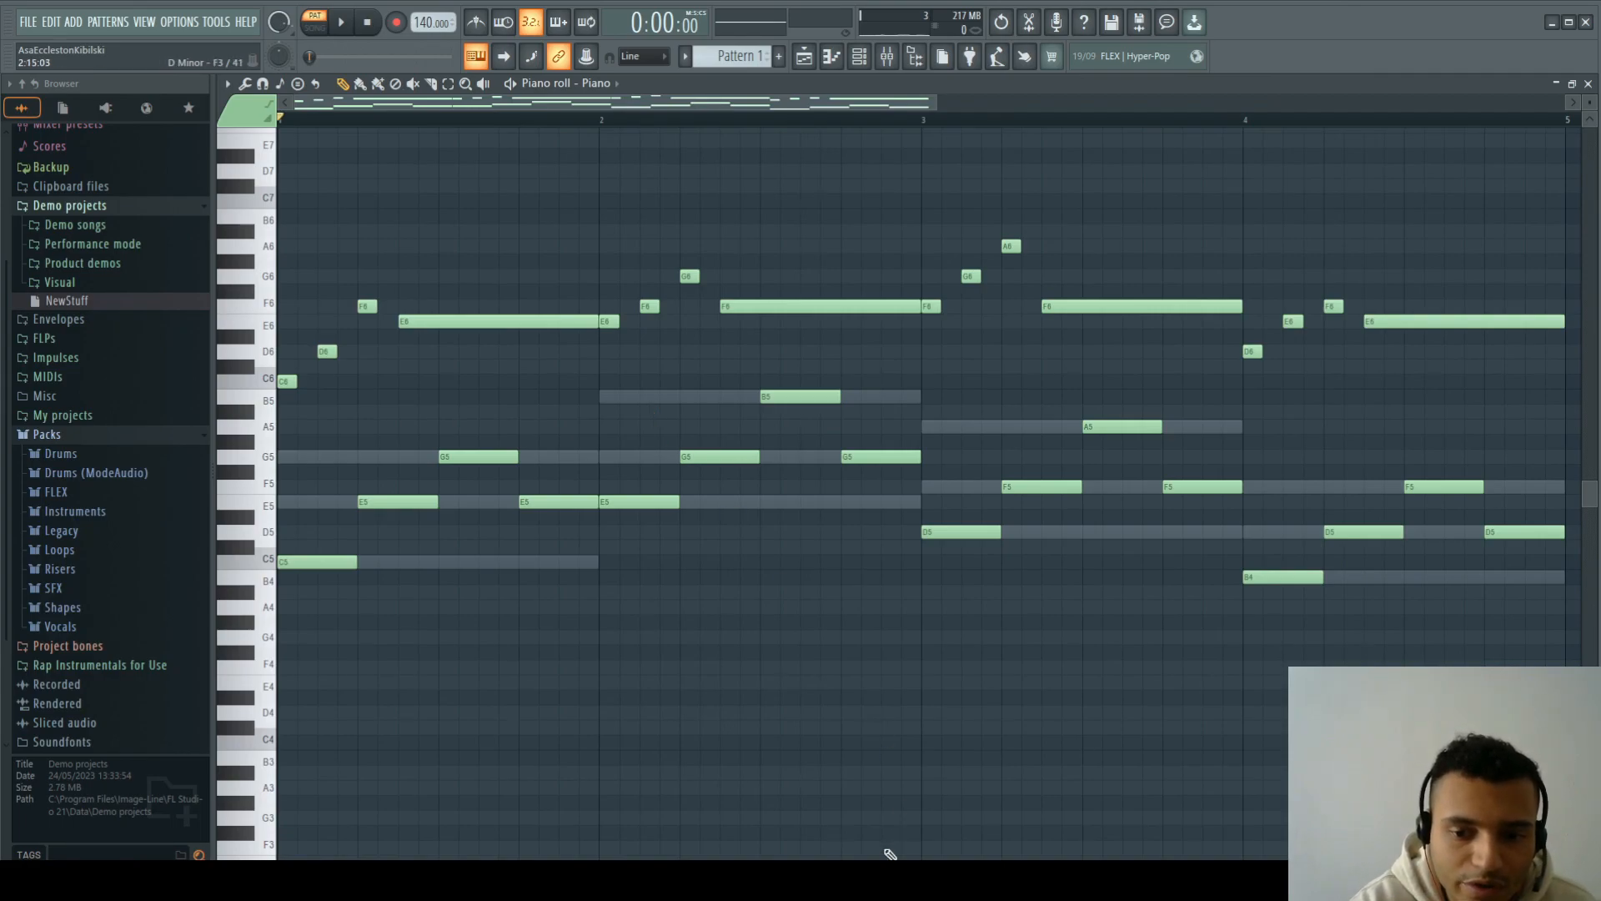
{"action": "left_click_drag", "start_coordinate": [885, 858], "coordinate": [876, 547]}
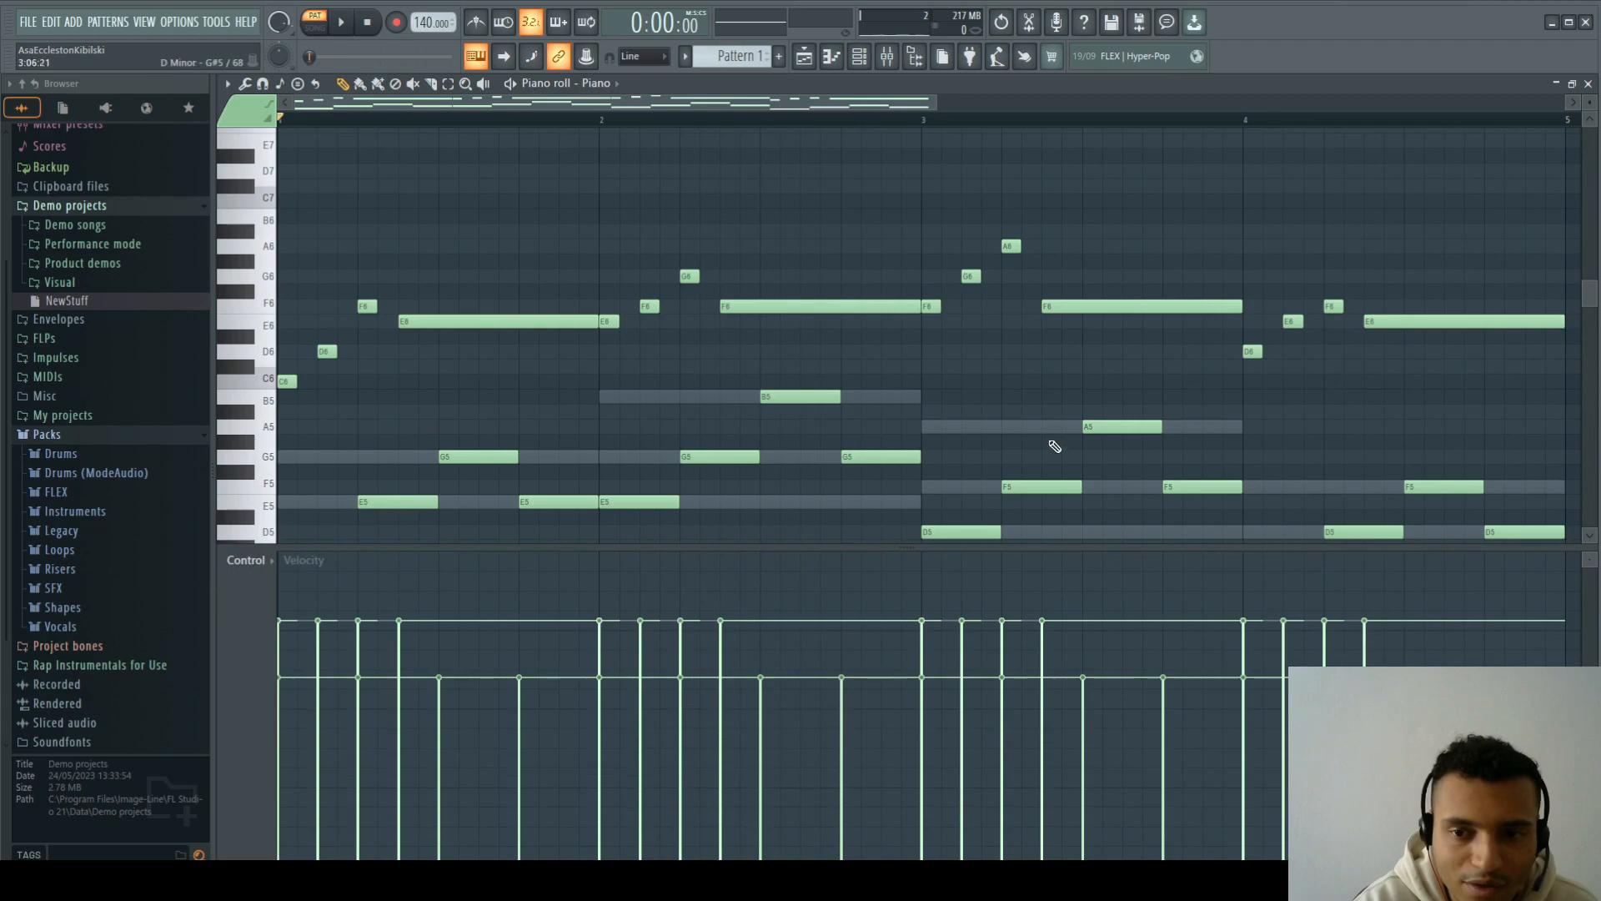
{"action": "scroll", "coordinate": [1263, 461], "scroll_direction": "down", "scroll_amount": 1}
{"action": "scroll", "coordinate": [1263, 461], "scroll_direction": "down", "scroll_amount": 2}
{"action": "left_click_drag", "start_coordinate": [1560, 451], "coordinate": [280, 288]}
{"action": "left_click", "coordinate": [784, 261], "text": "ctrl"}
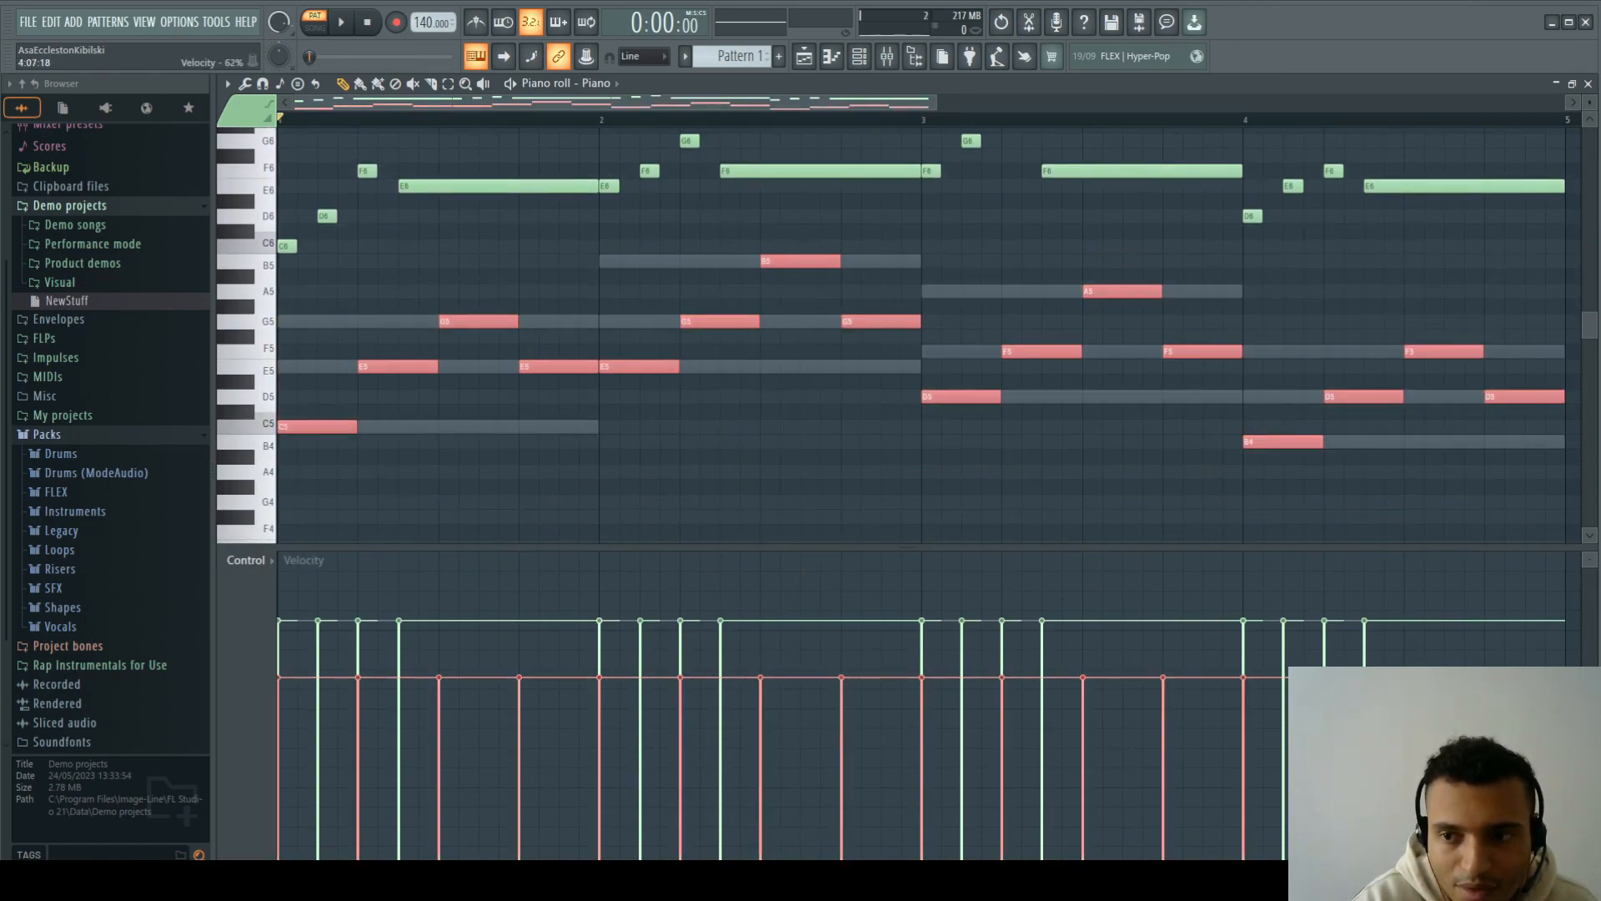
{"action": "left_click_drag", "start_coordinate": [1098, 547], "coordinate": [1098, 859]}
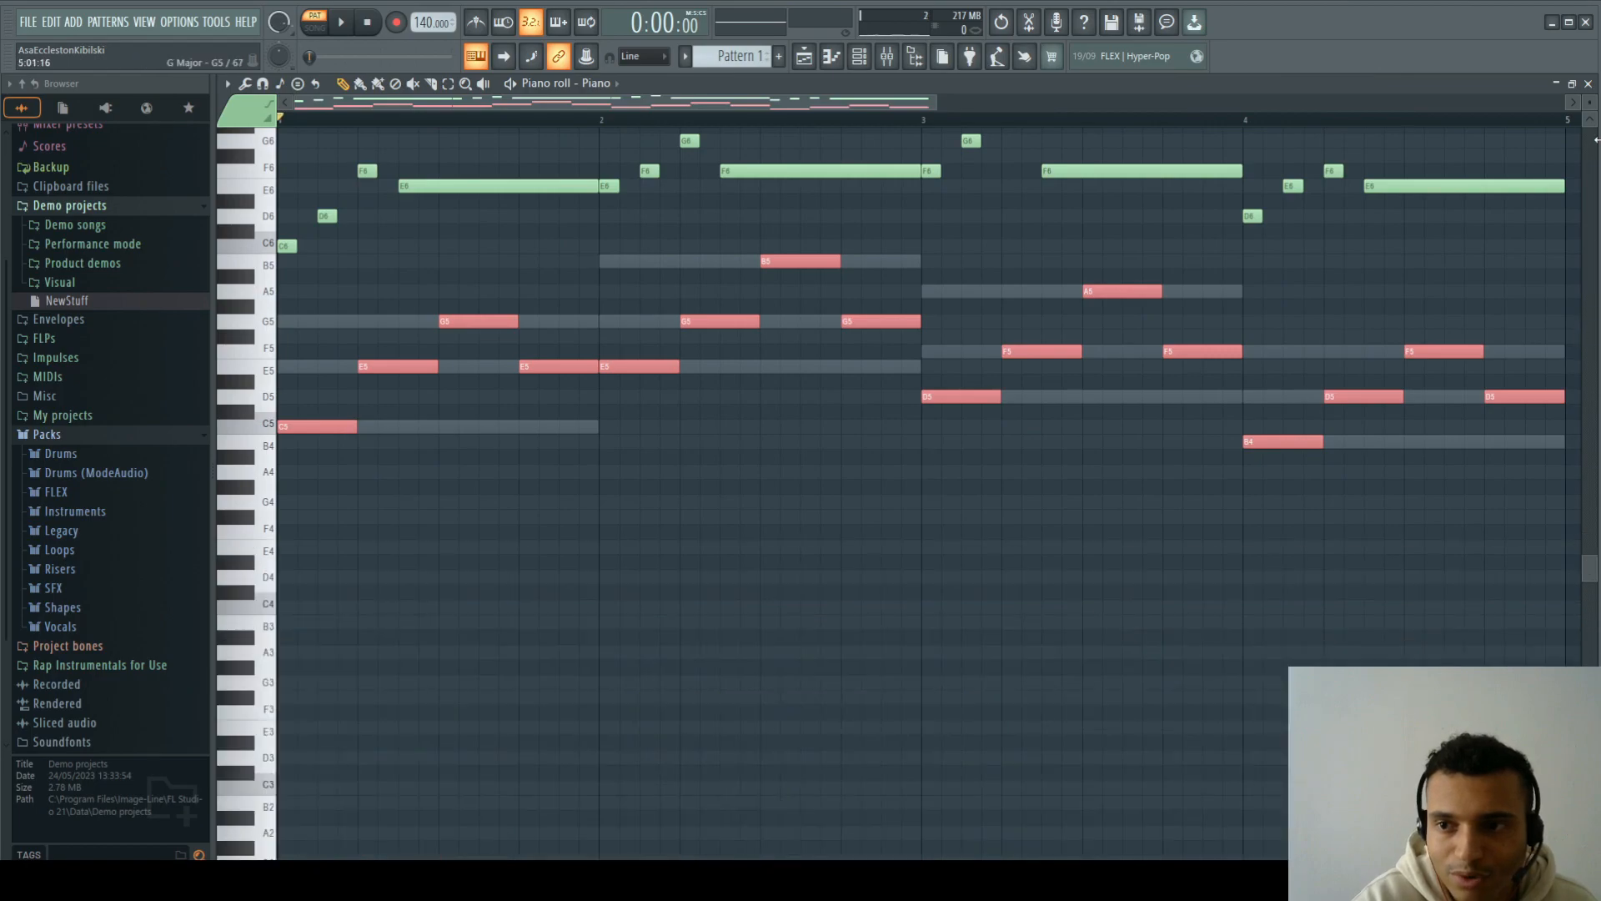
{"action": "left_click", "coordinate": [1590, 84]}
Step: Replace the Piano channel's instrument with Serum and move its window clear of the channel rack
{"action": "right_click", "coordinate": [576, 408]}
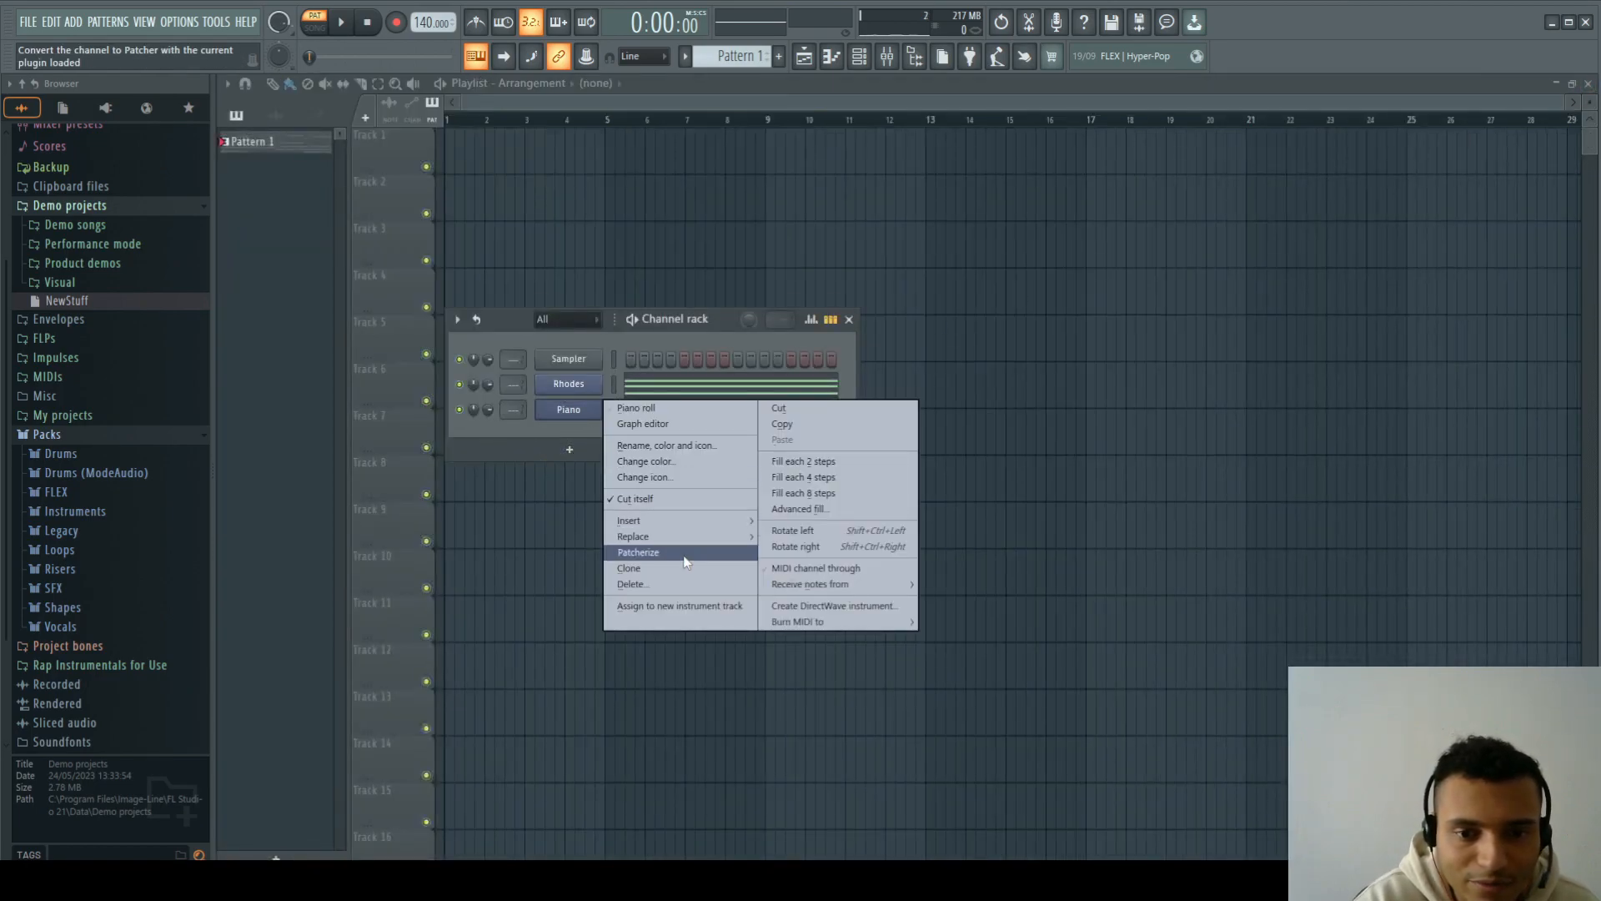
{"action": "mouse_move", "coordinate": [701, 537]}
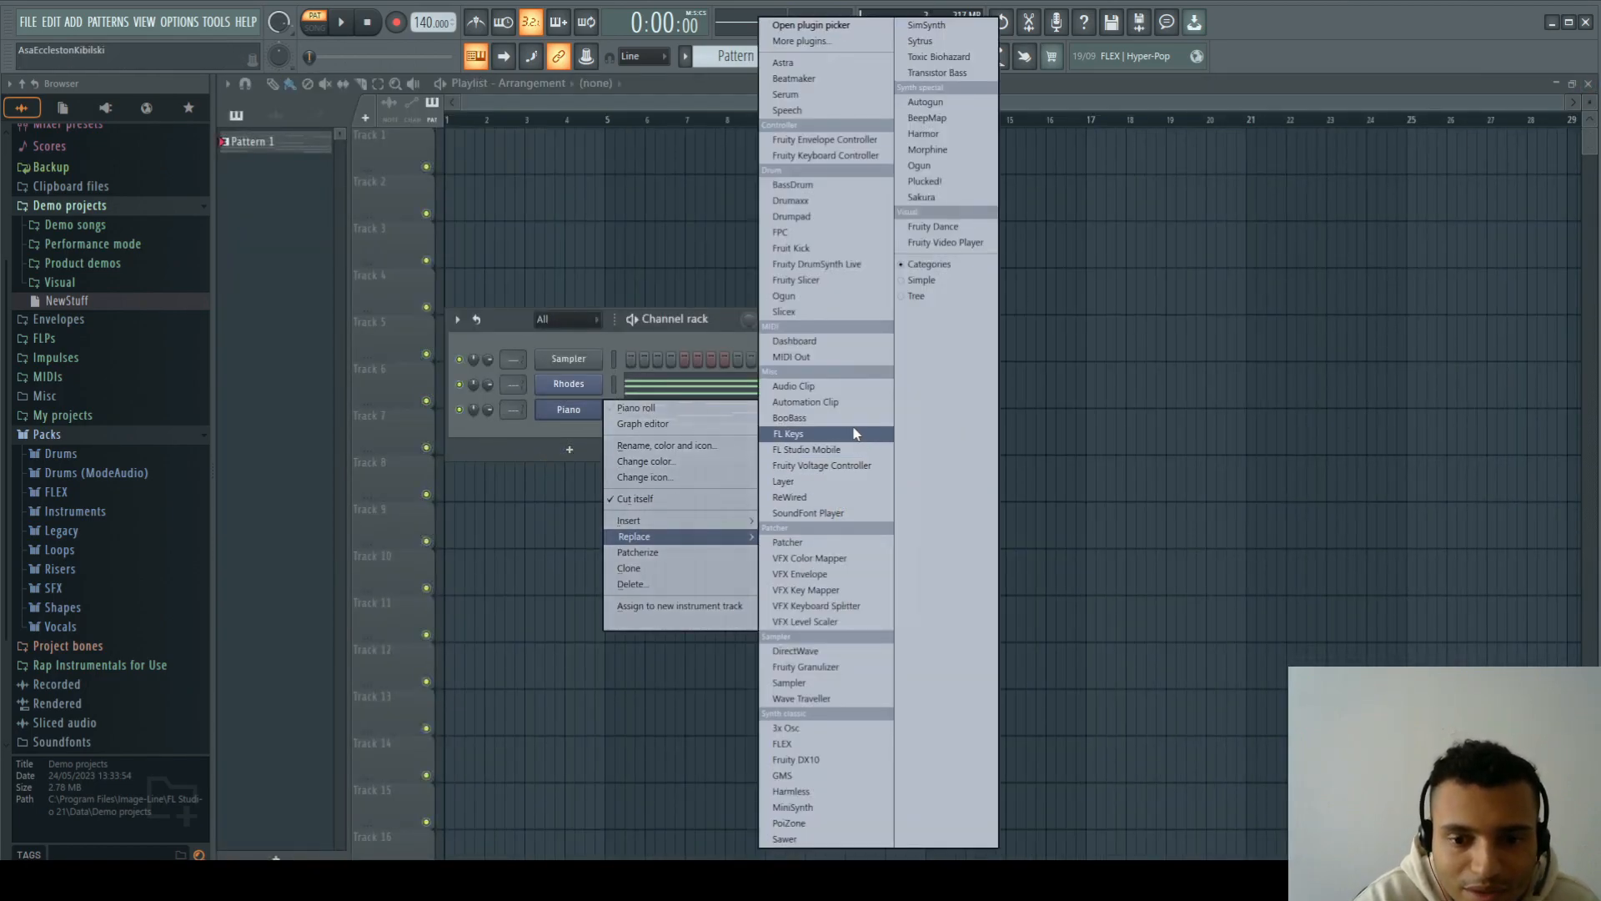
{"action": "left_click", "coordinate": [836, 98]}
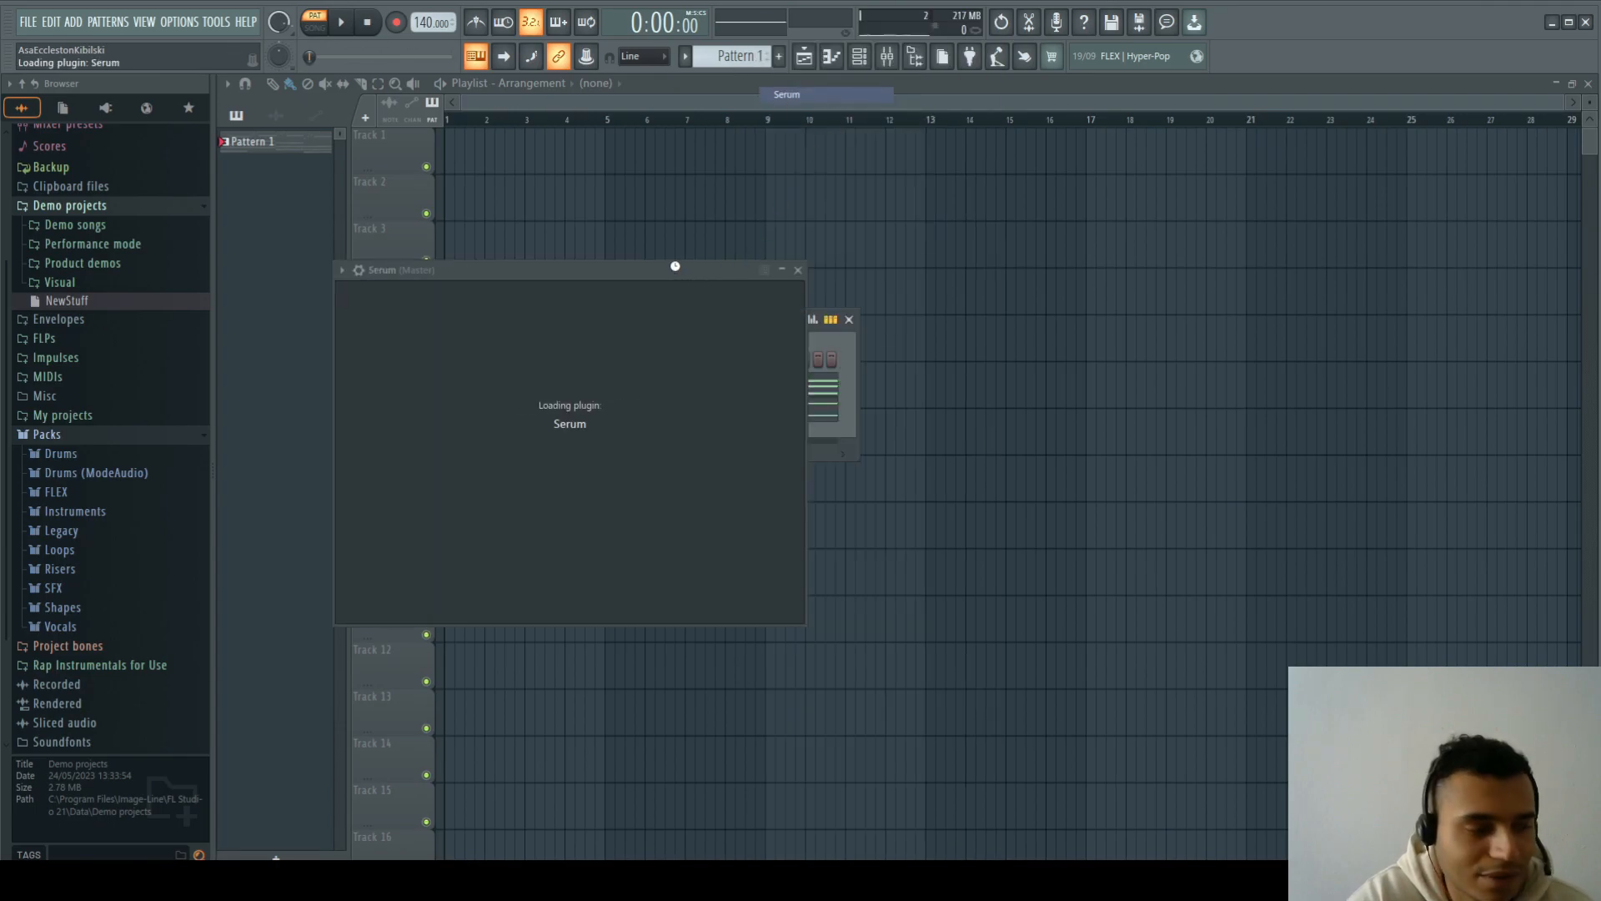
{"action": "left_click_drag", "start_coordinate": [718, 267], "coordinate": [1023, 142]}
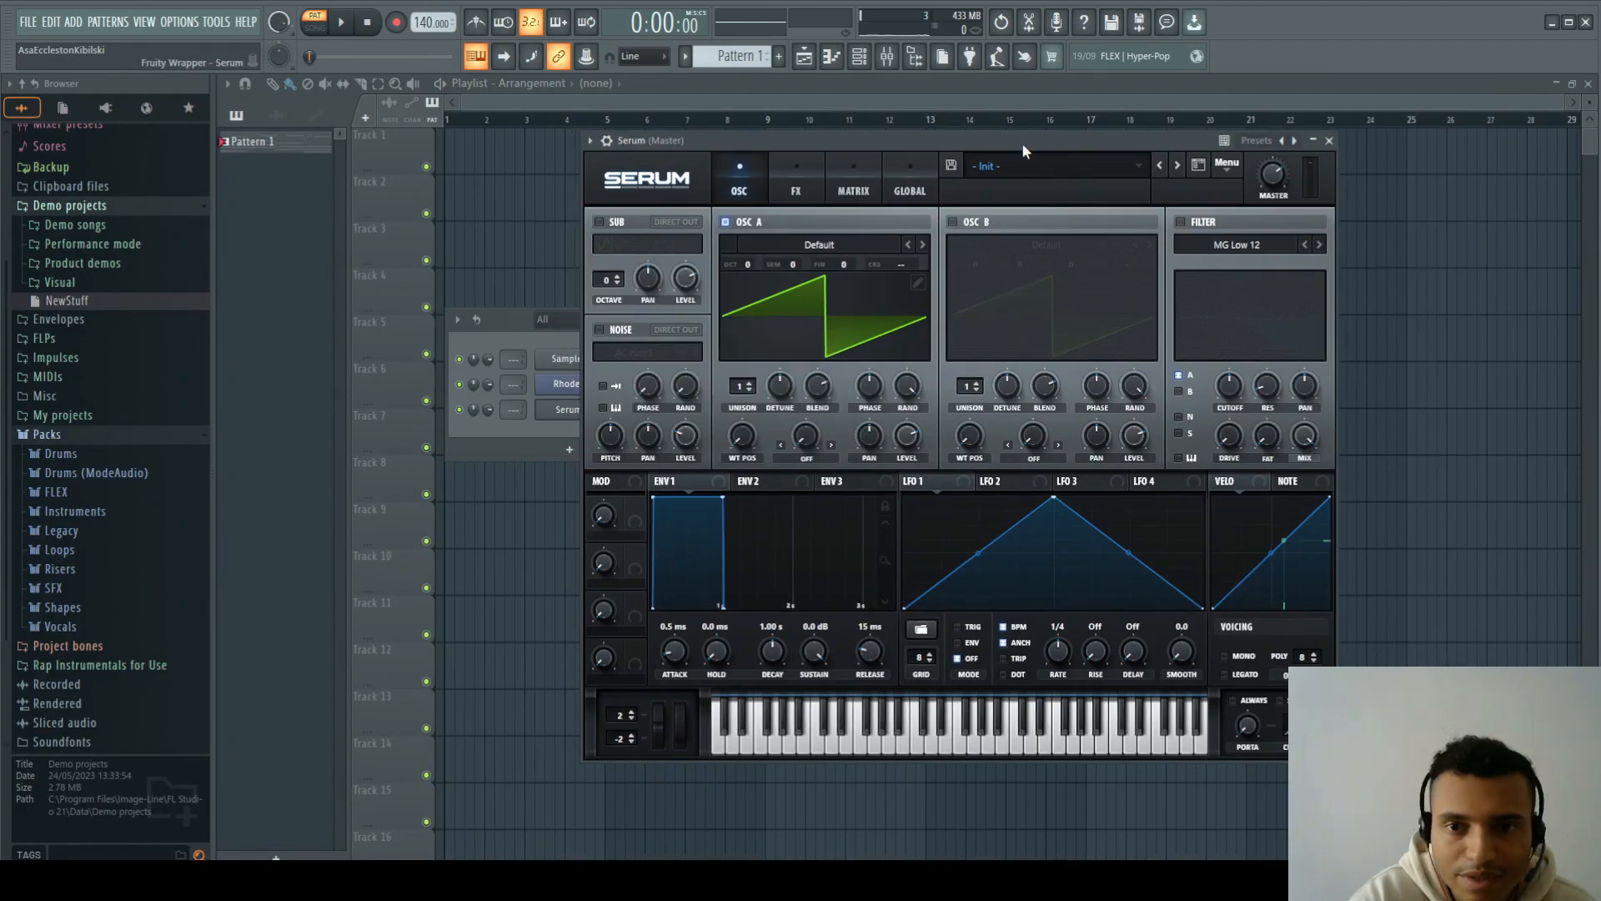
Step: Select all lower broken-chord notes in the Serum channel's piano roll and briefly play the pattern with the new instrument
{"action": "left_click", "coordinate": [571, 429]}
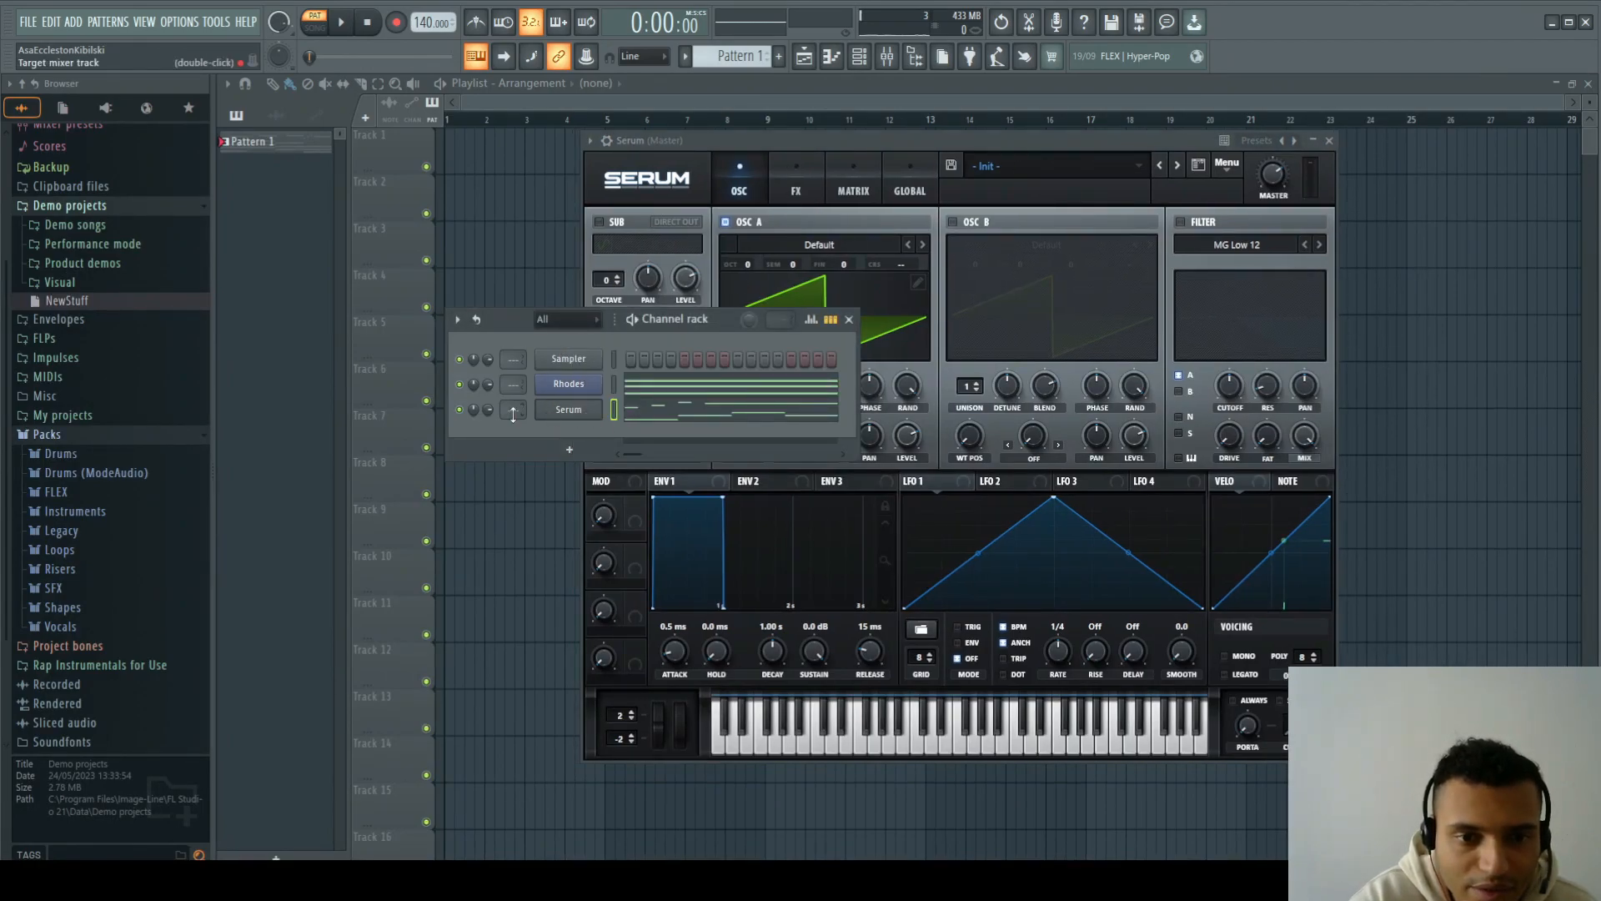
{"action": "left_click", "coordinate": [658, 415]}
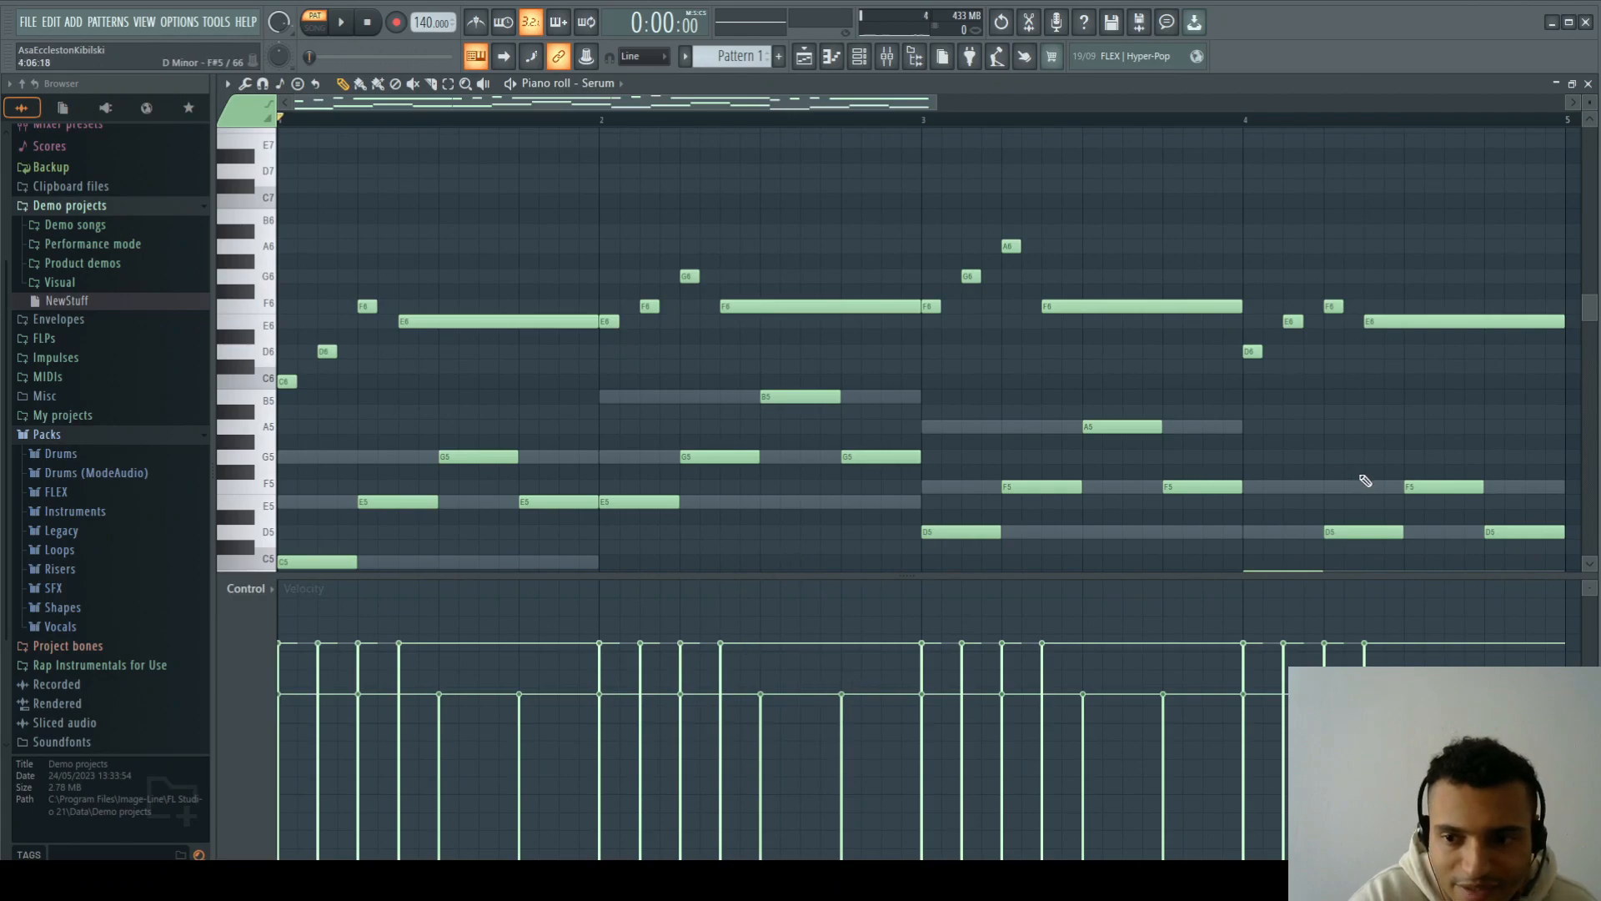
{"action": "scroll", "coordinate": [1358, 476], "scroll_direction": "down", "scroll_amount": 2}
{"action": "left_click_drag", "start_coordinate": [1518, 523], "coordinate": [226, 348]}
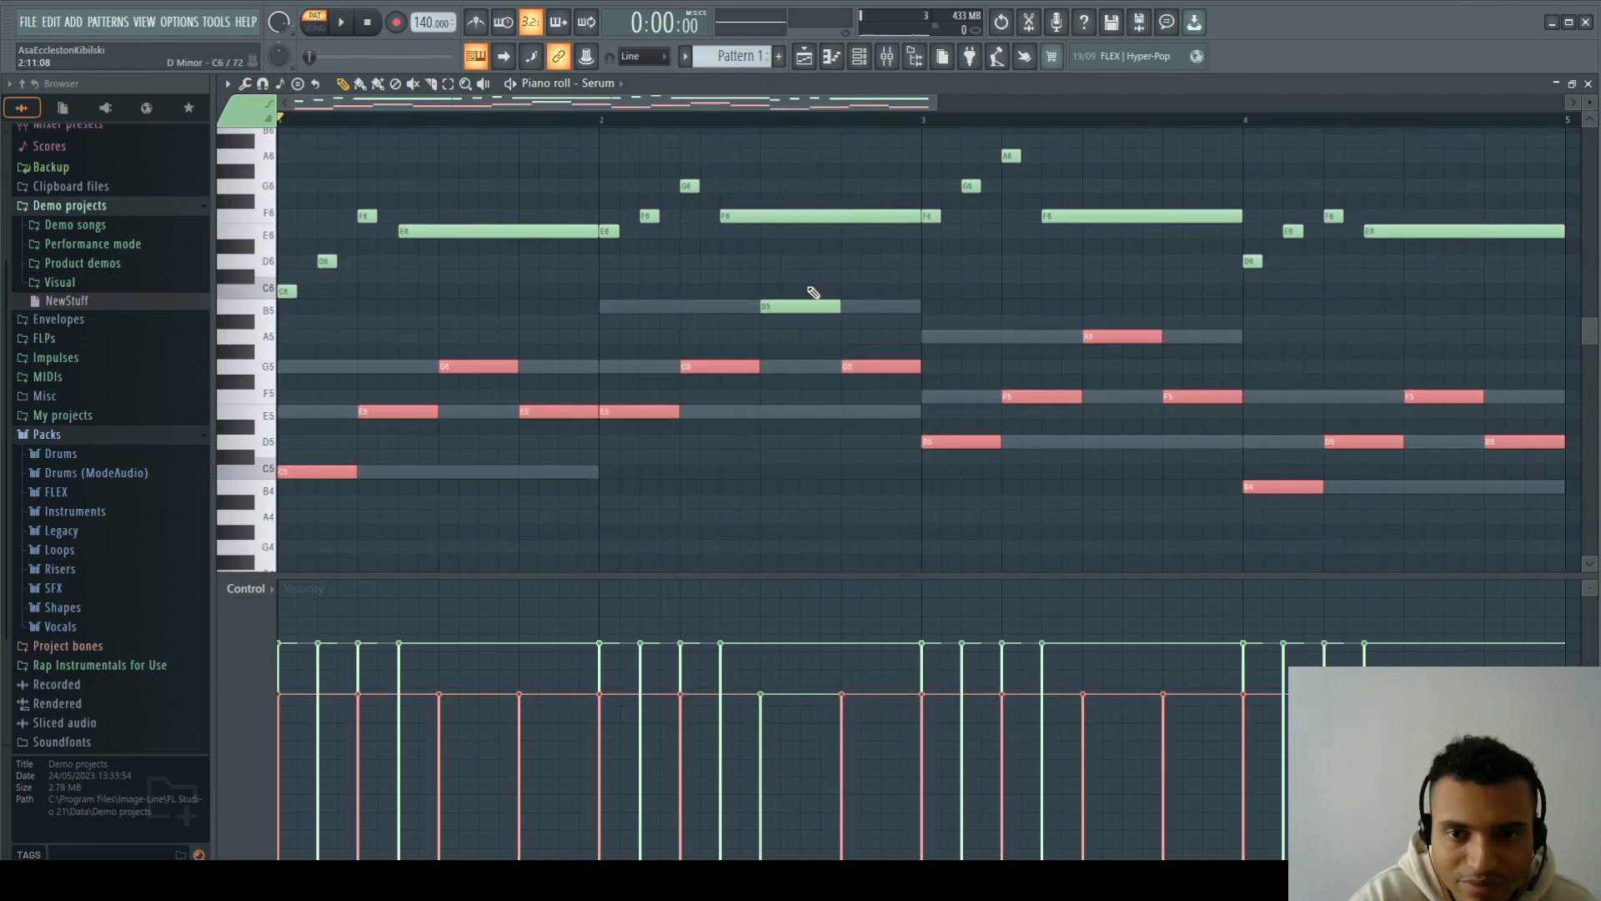
{"action": "left_click_drag", "start_coordinate": [788, 279], "coordinate": [802, 352]}
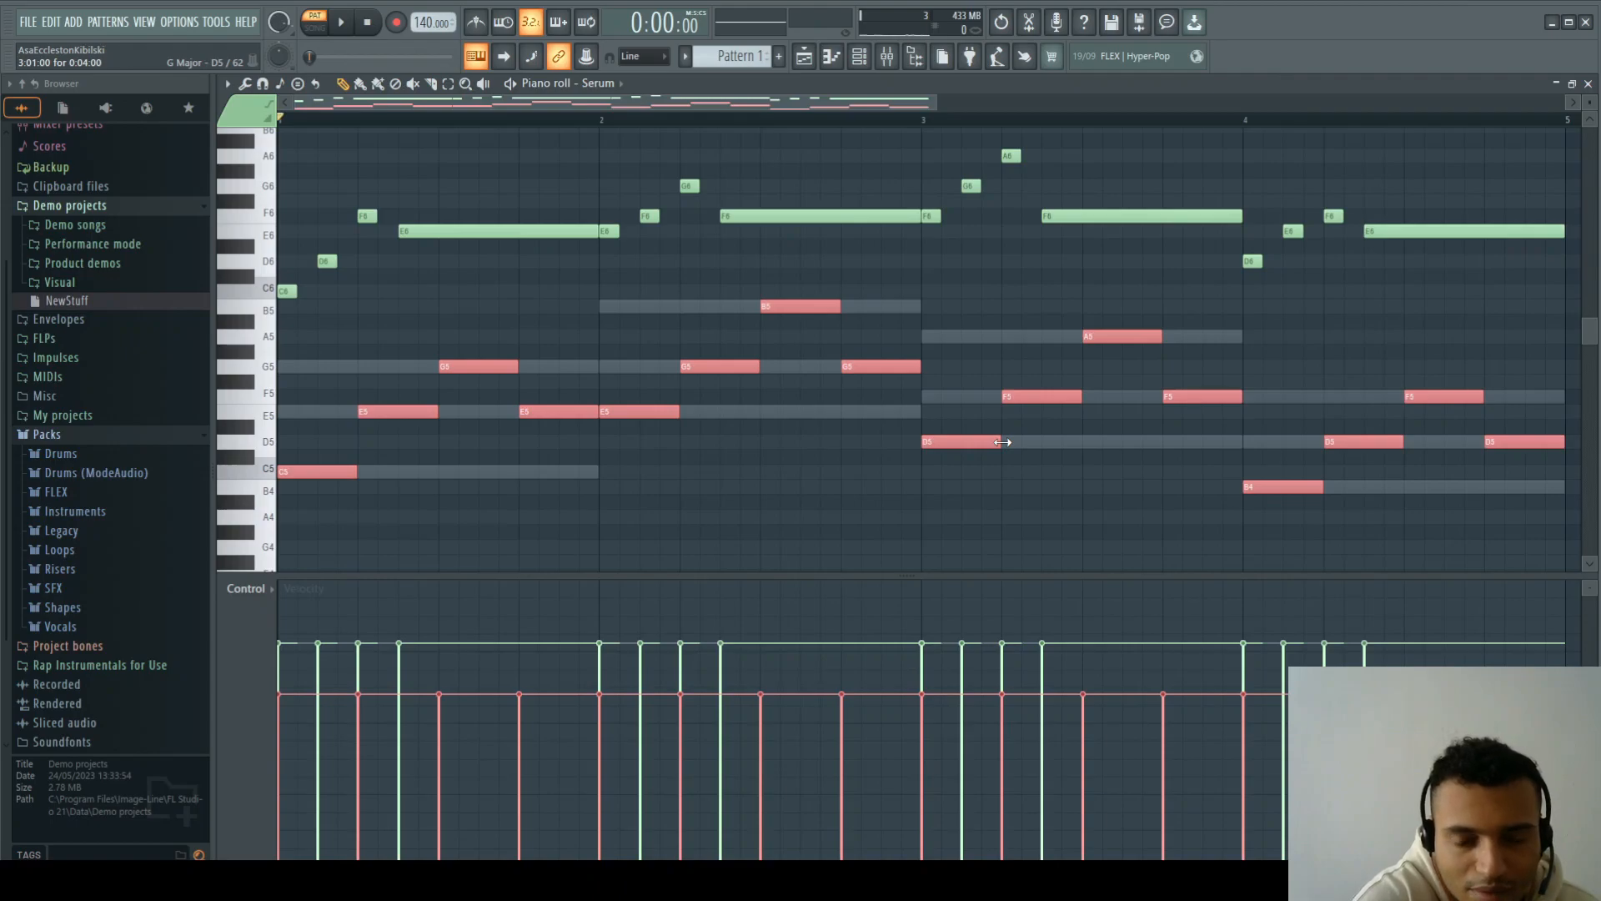
{"action": "key", "text": "space"}
{"action": "key", "text": "space"}
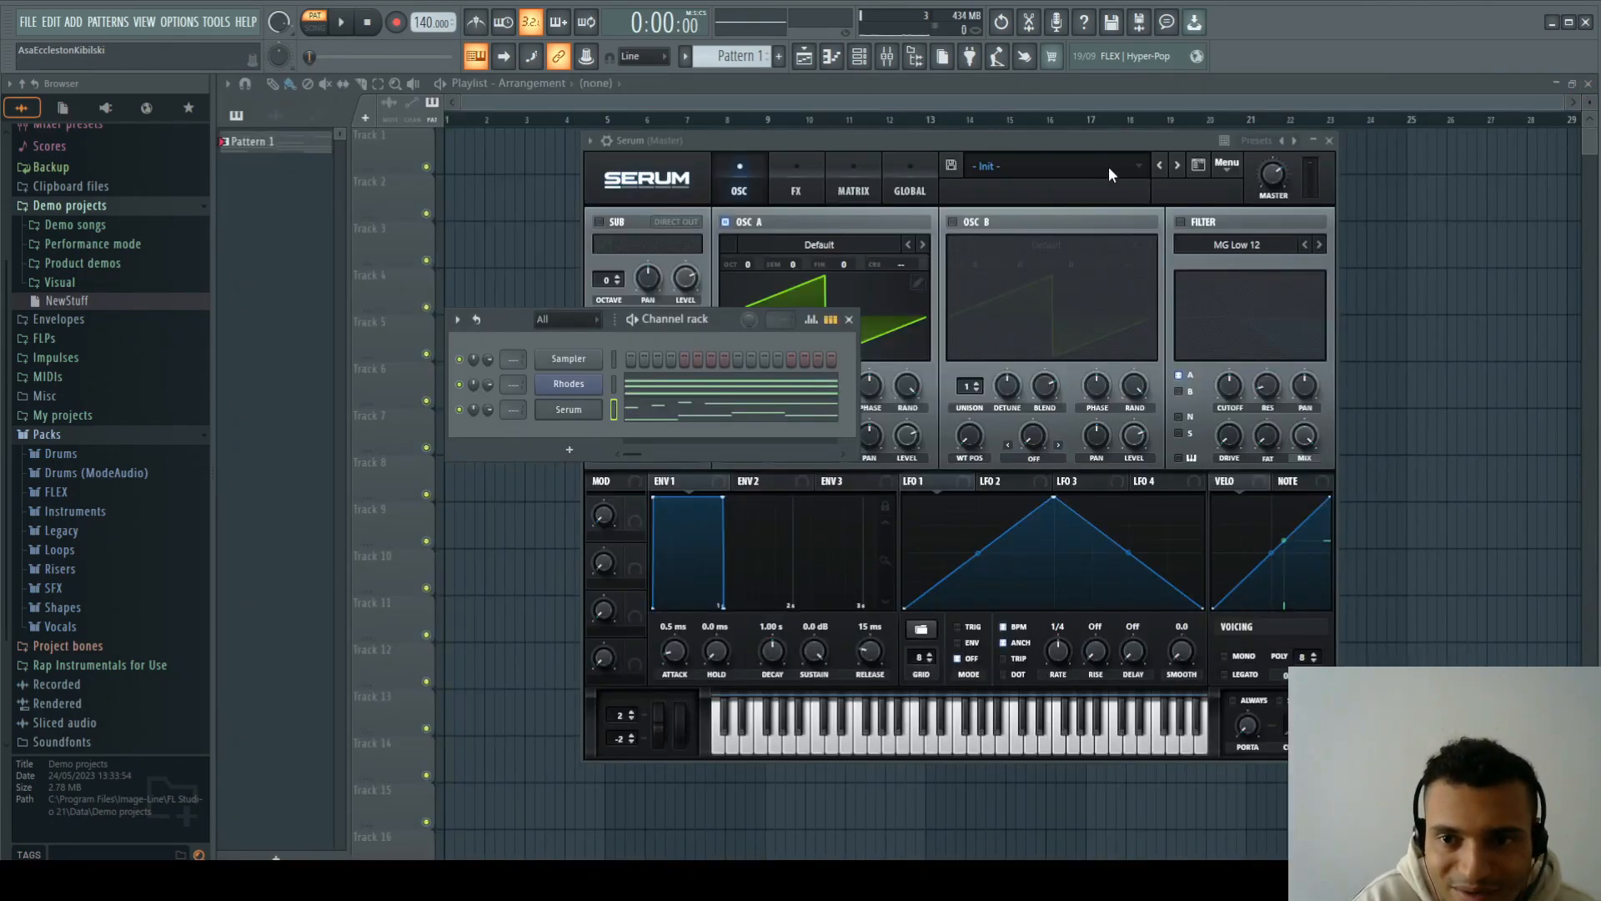
Step: Browse Serum's Splice, Leads and Plucked presets and load PL Pads Pluck [BR]
{"action": "left_click", "coordinate": [1108, 167]}
{"action": "mouse_move", "coordinate": [1029, 370]}
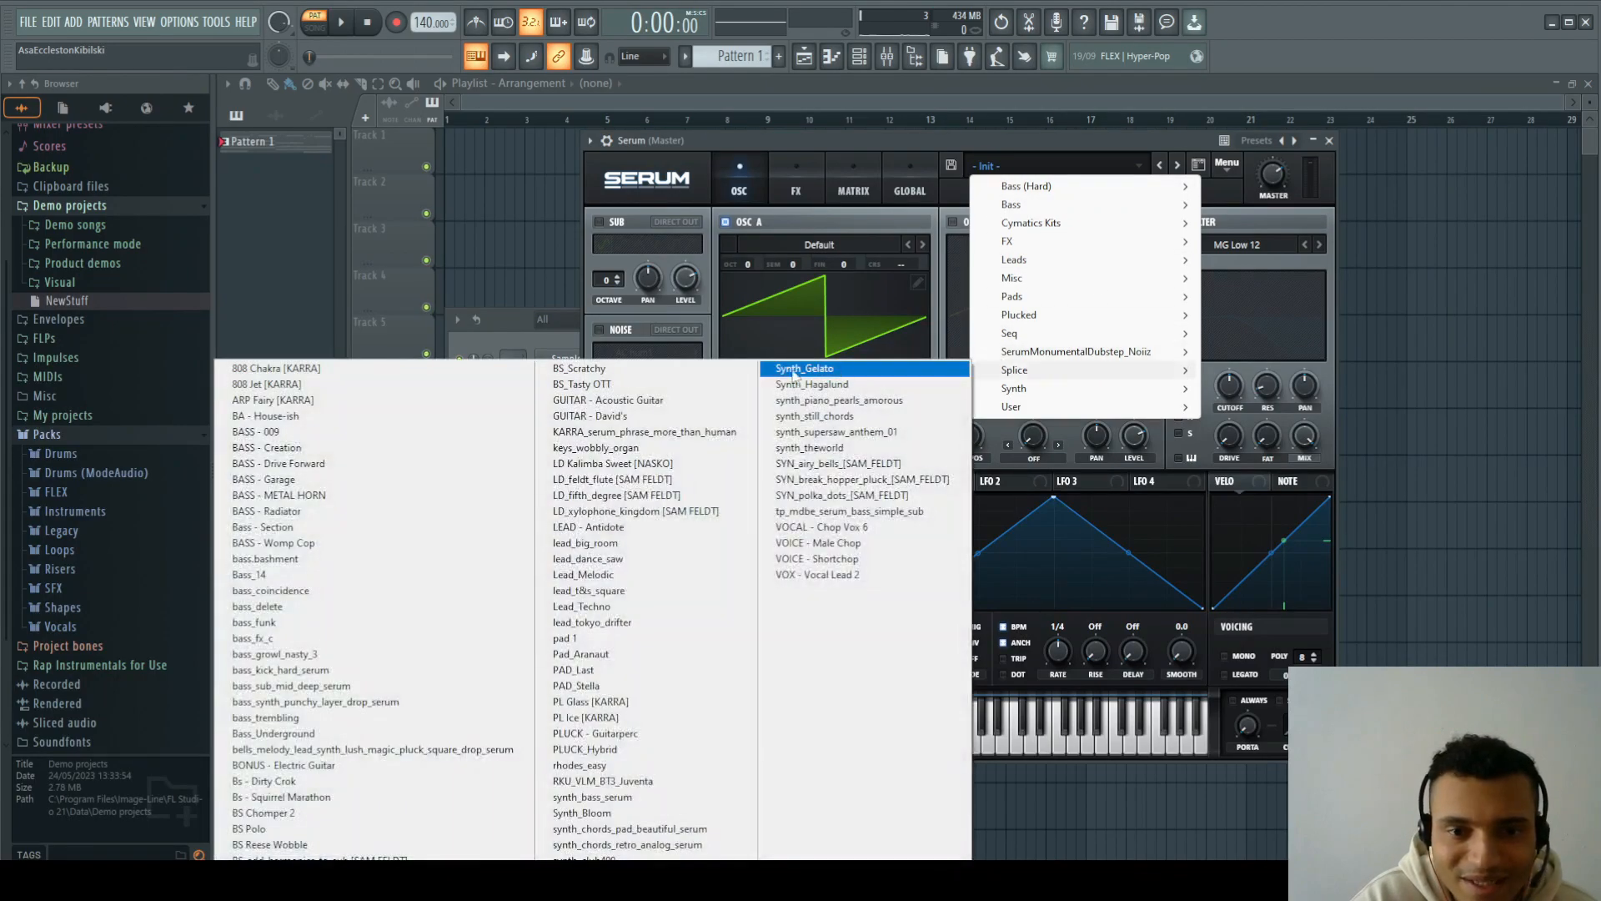
{"action": "left_click", "coordinate": [850, 143]}
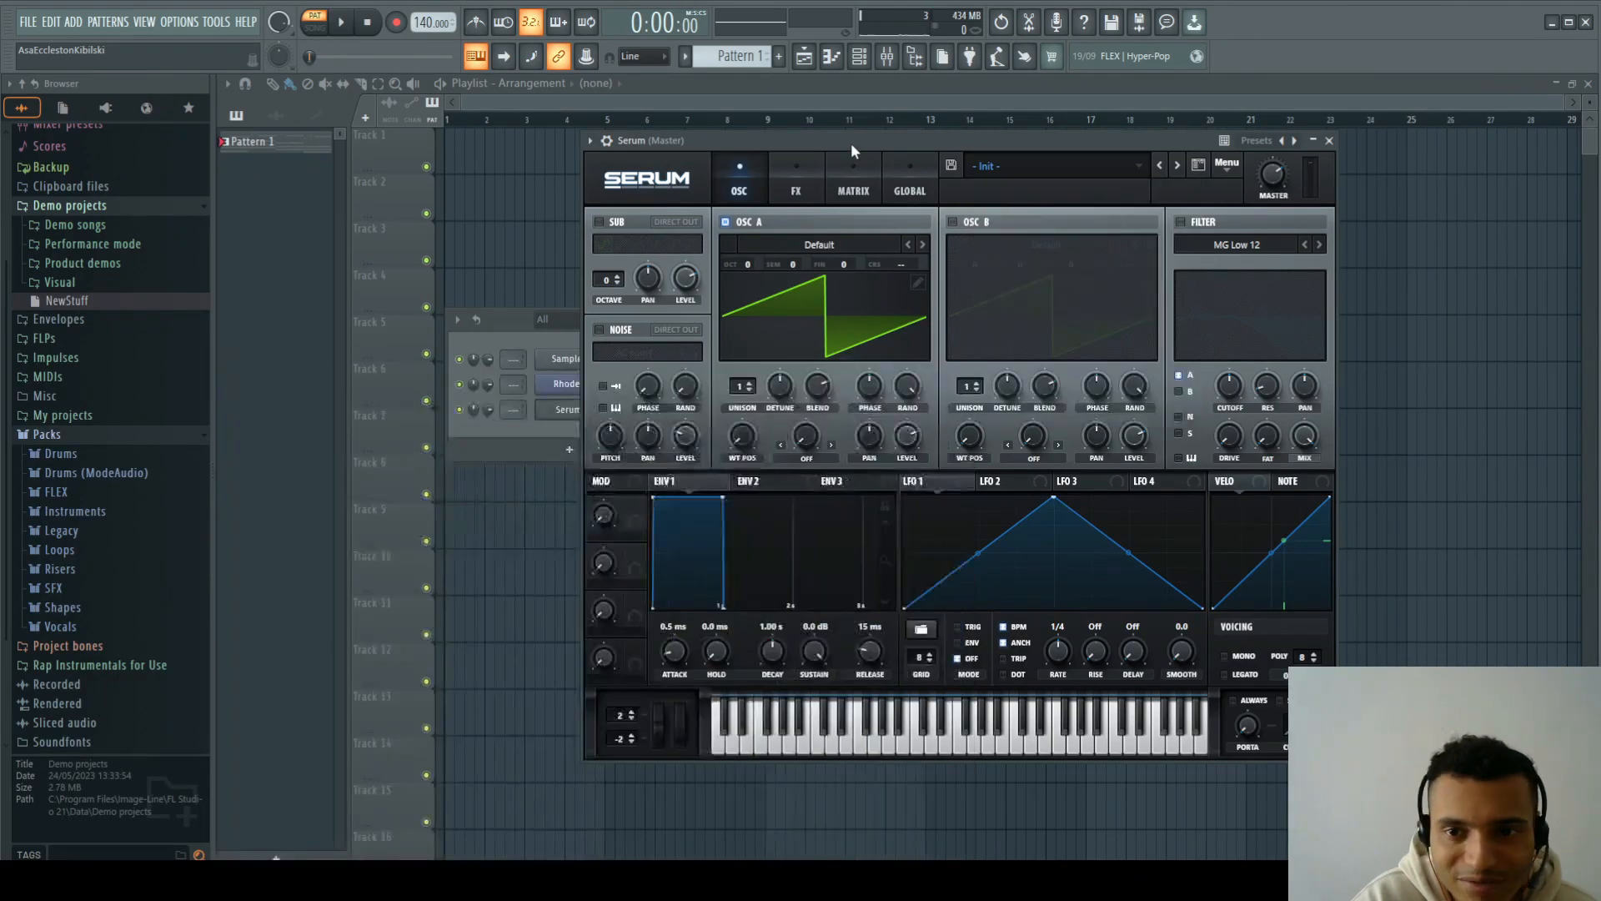
{"action": "left_click", "coordinate": [1026, 171]}
{"action": "mouse_move", "coordinate": [1044, 260]}
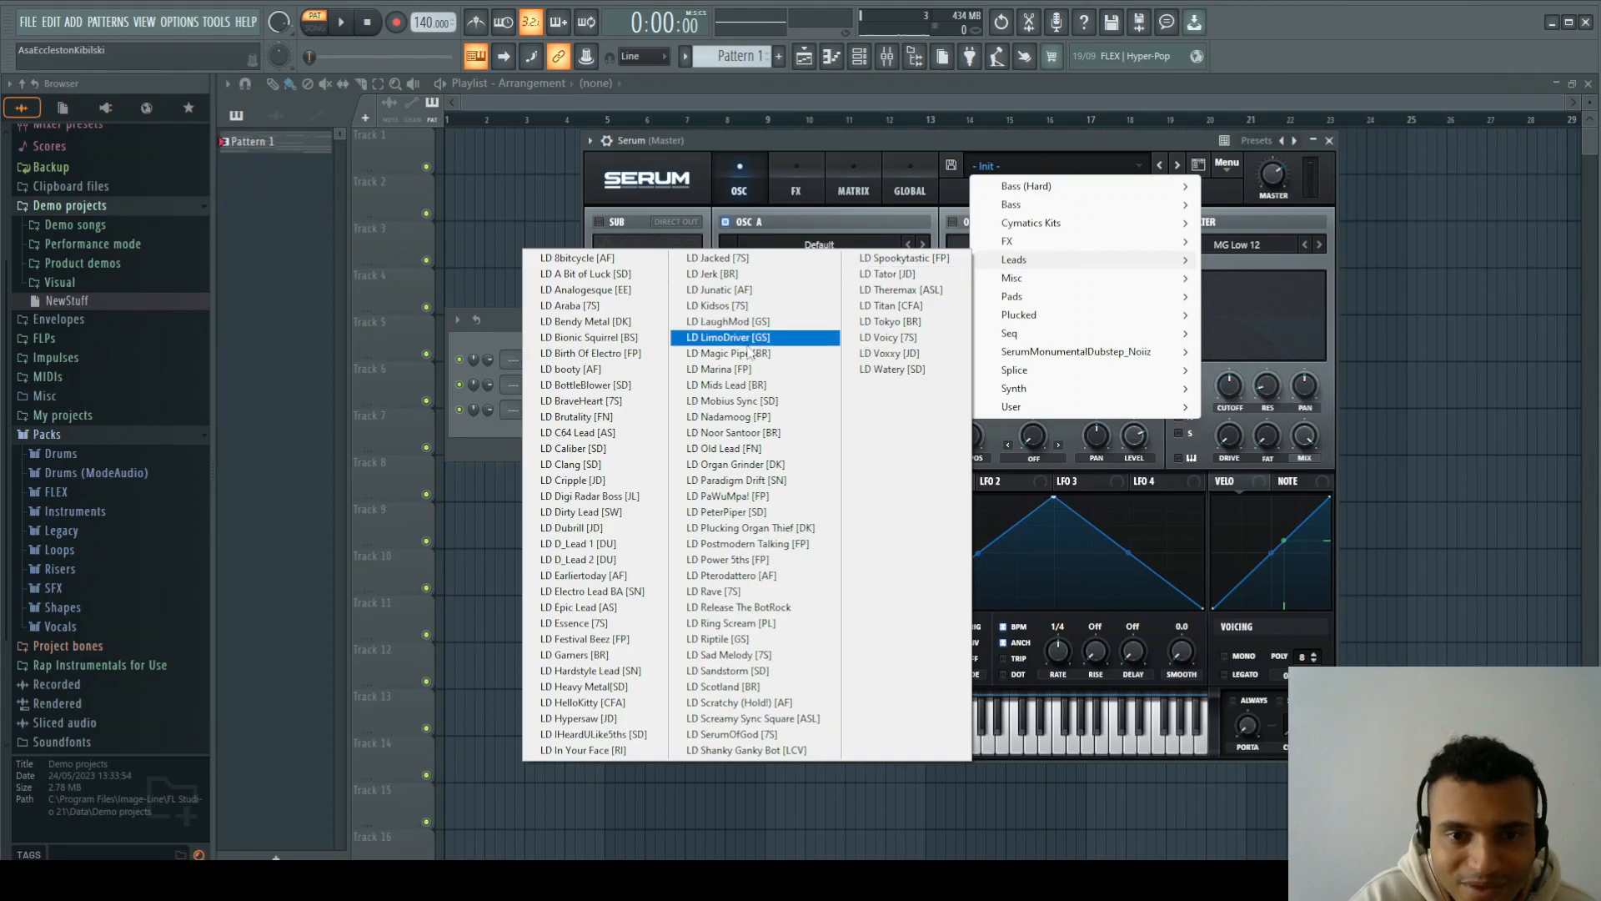
{"action": "mouse_move", "coordinate": [1067, 314]}
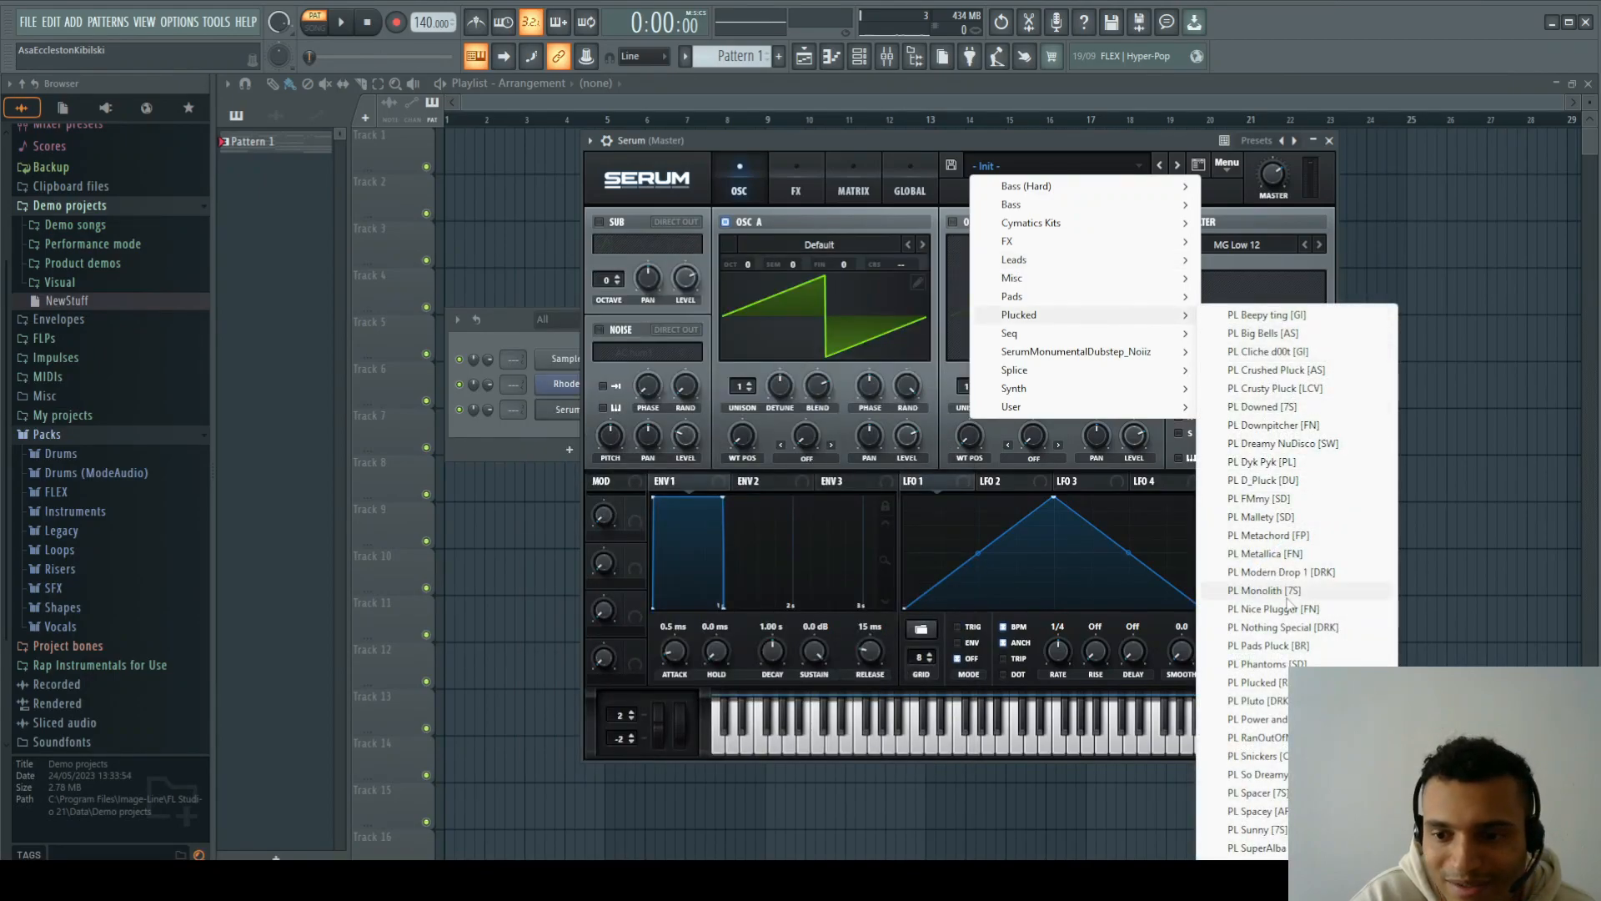
{"action": "left_click", "coordinate": [1289, 647]}
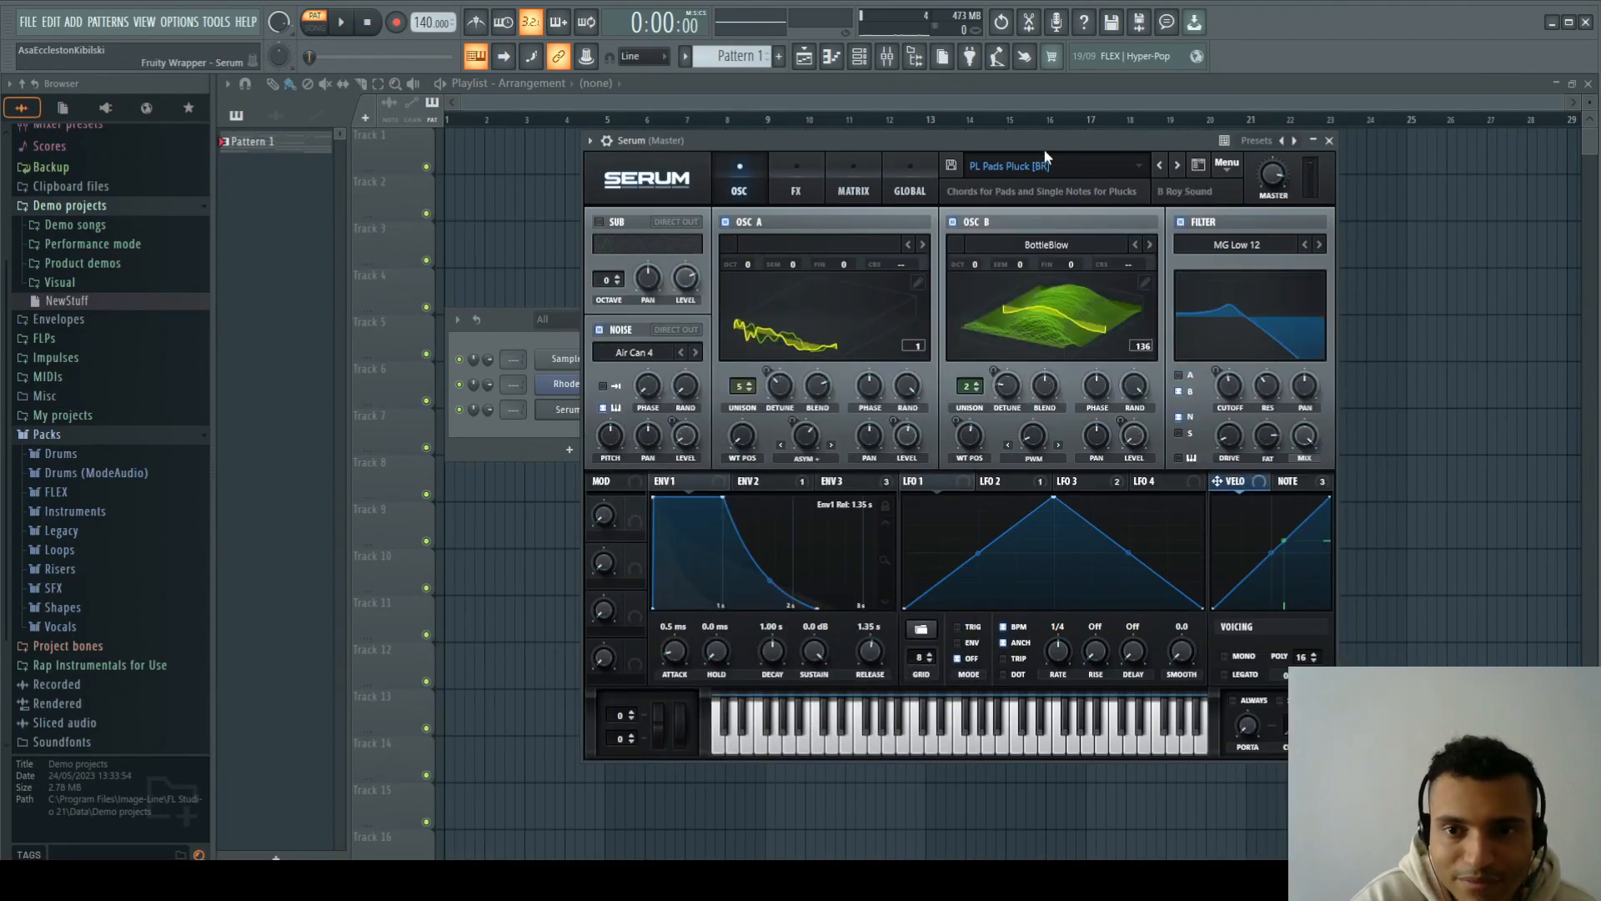
Step: Reposition the Serum window, switch to the PL Phantoms [SD] preset during playback, and stop the pattern
{"action": "key", "text": "space"}
{"action": "left_click_drag", "start_coordinate": [1043, 146], "coordinate": [1033, 165]}
{"action": "left_click", "coordinate": [1168, 185]}
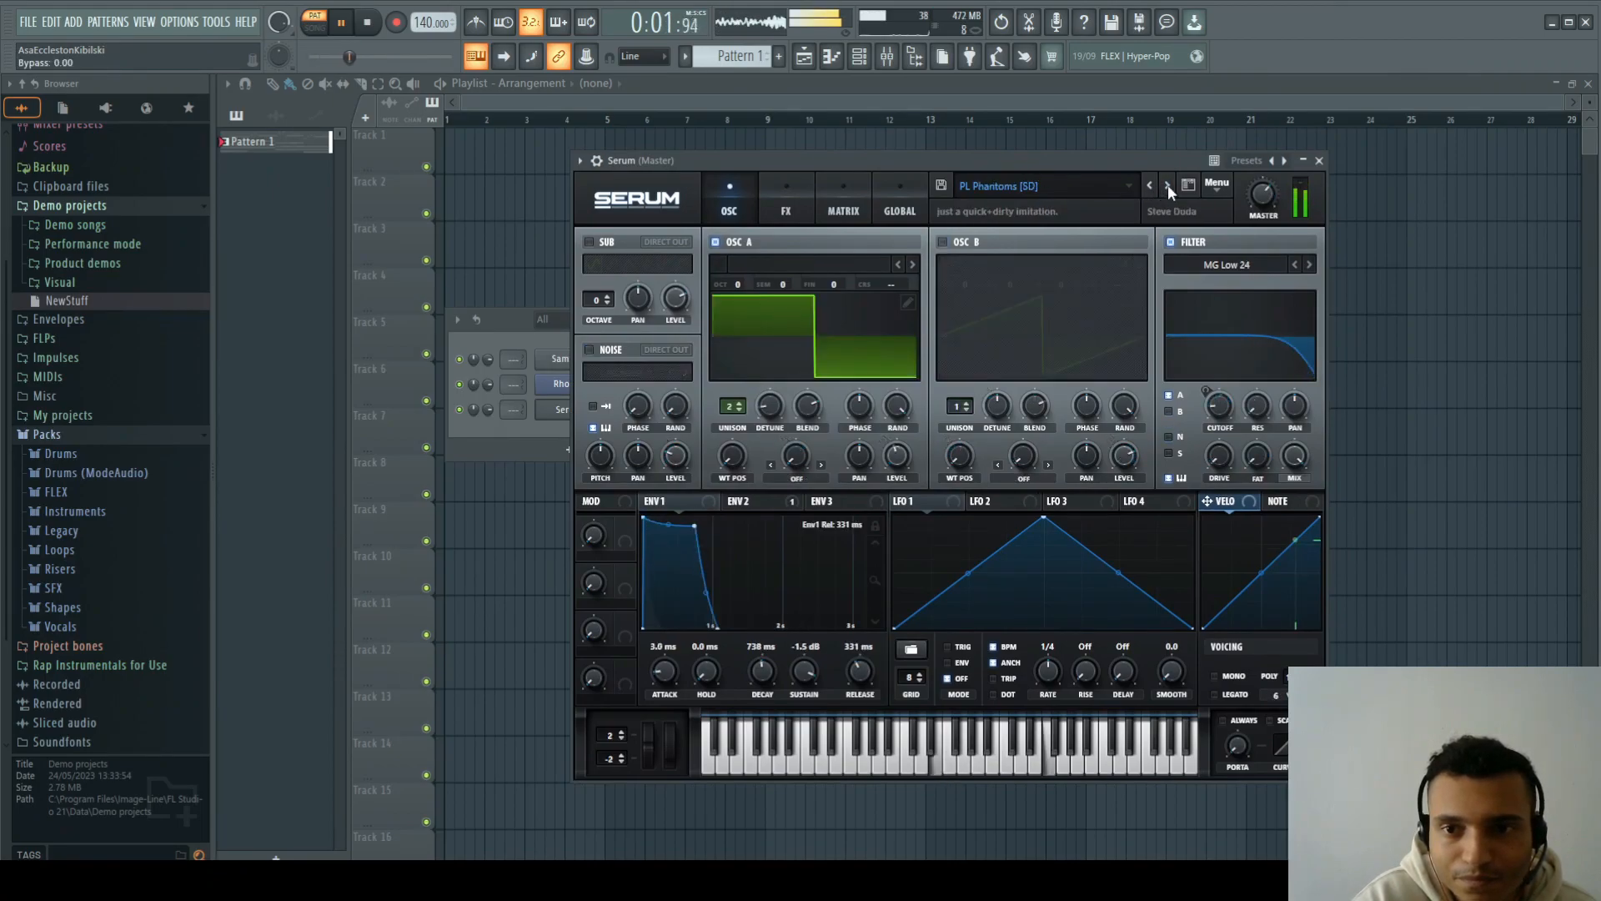
{"action": "mouse_move", "coordinate": [1261, 230]}
{"action": "left_click_drag", "start_coordinate": [1260, 223], "coordinate": [1260, 202]}
{"action": "key", "text": "space"}
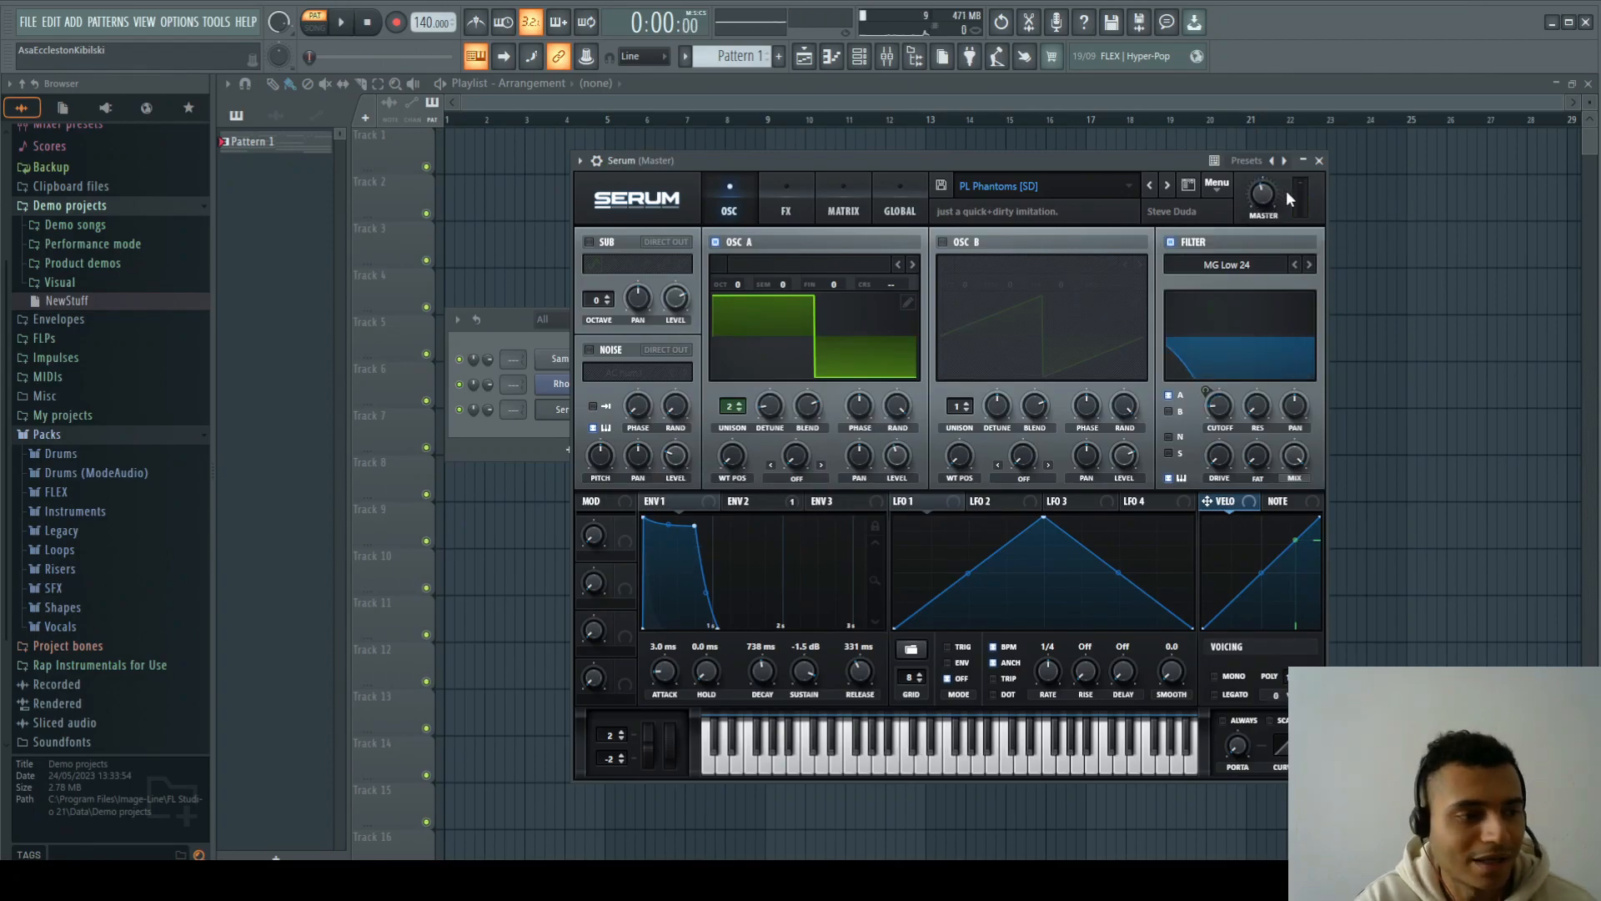
Step: Close Serum, add an Astra instrument channel and move its window higher
{"action": "left_click", "coordinate": [1325, 161]}
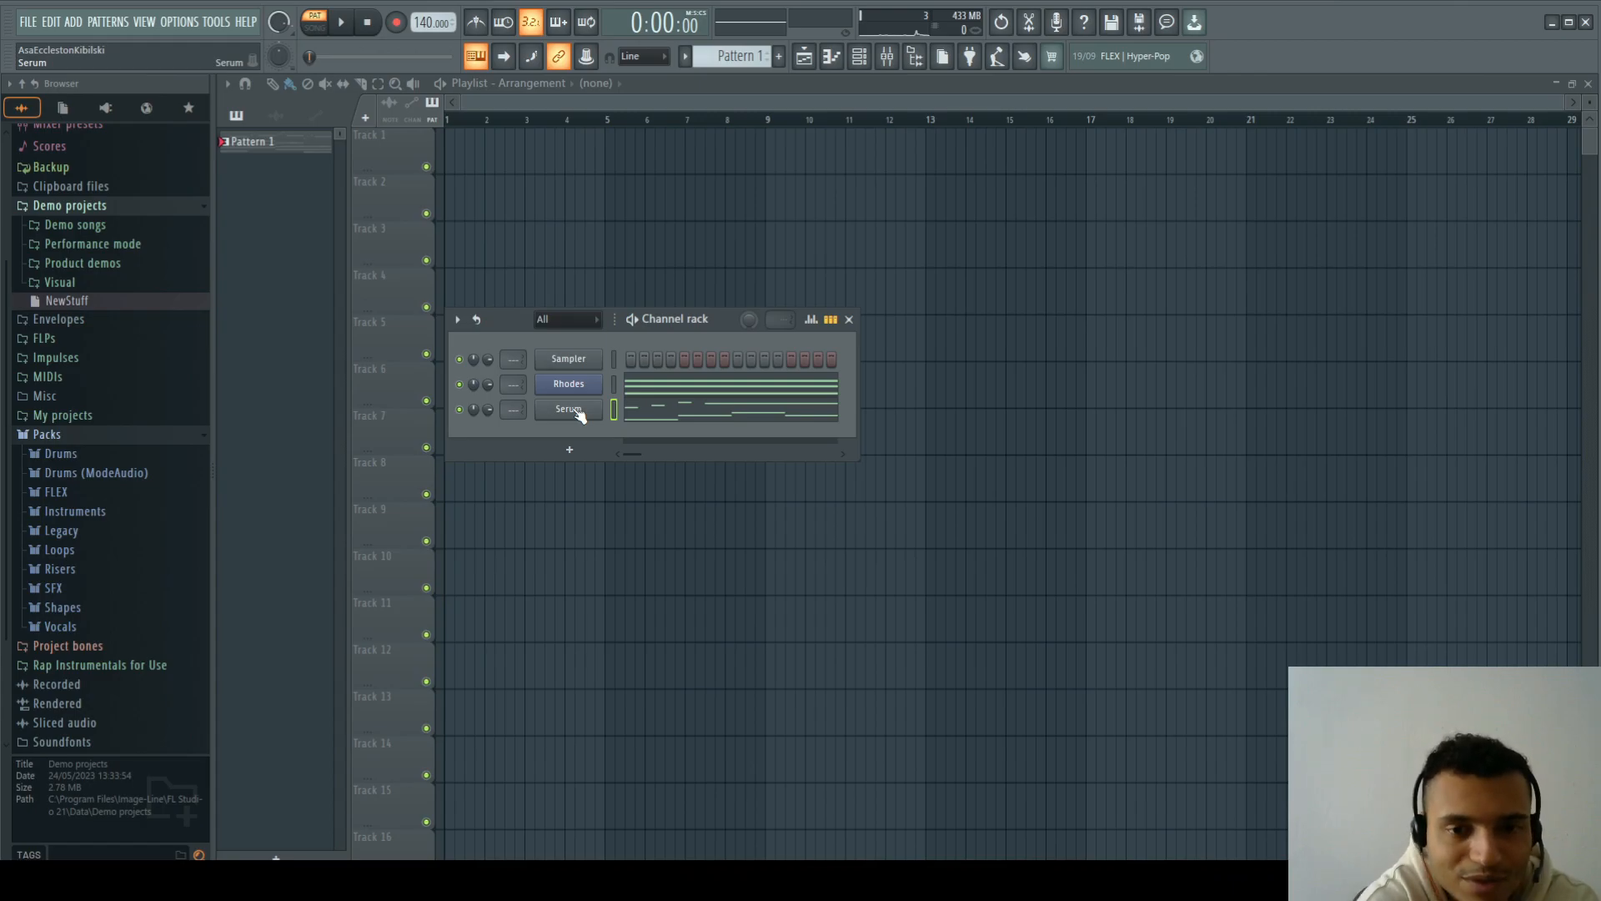
{"action": "left_click", "coordinate": [69, 22]}
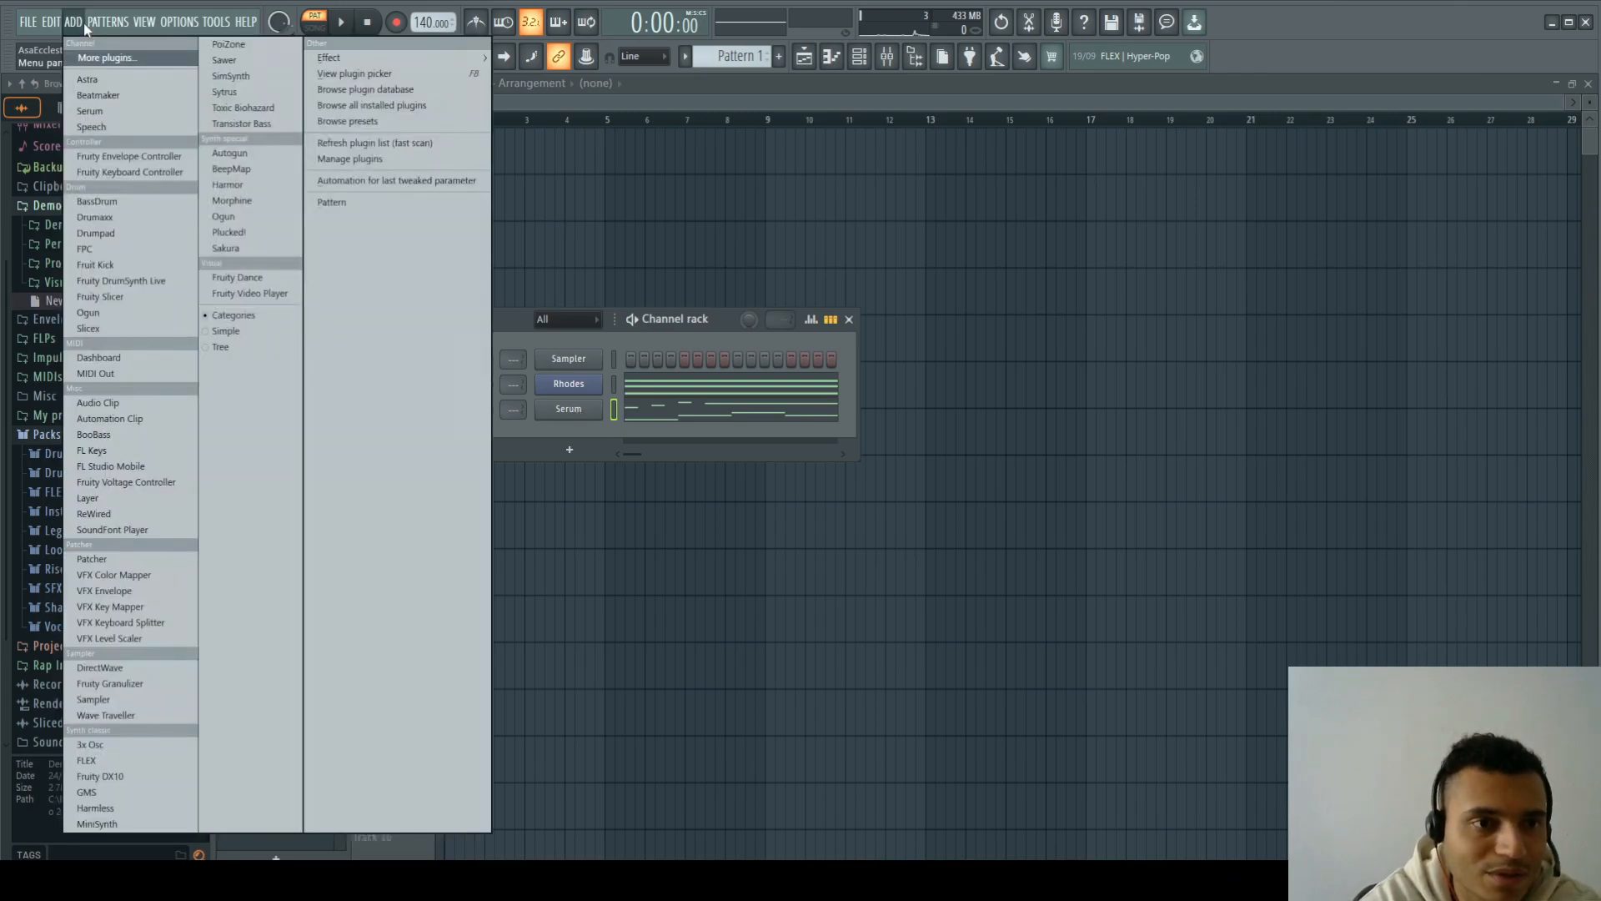
{"action": "left_click", "coordinate": [88, 79]}
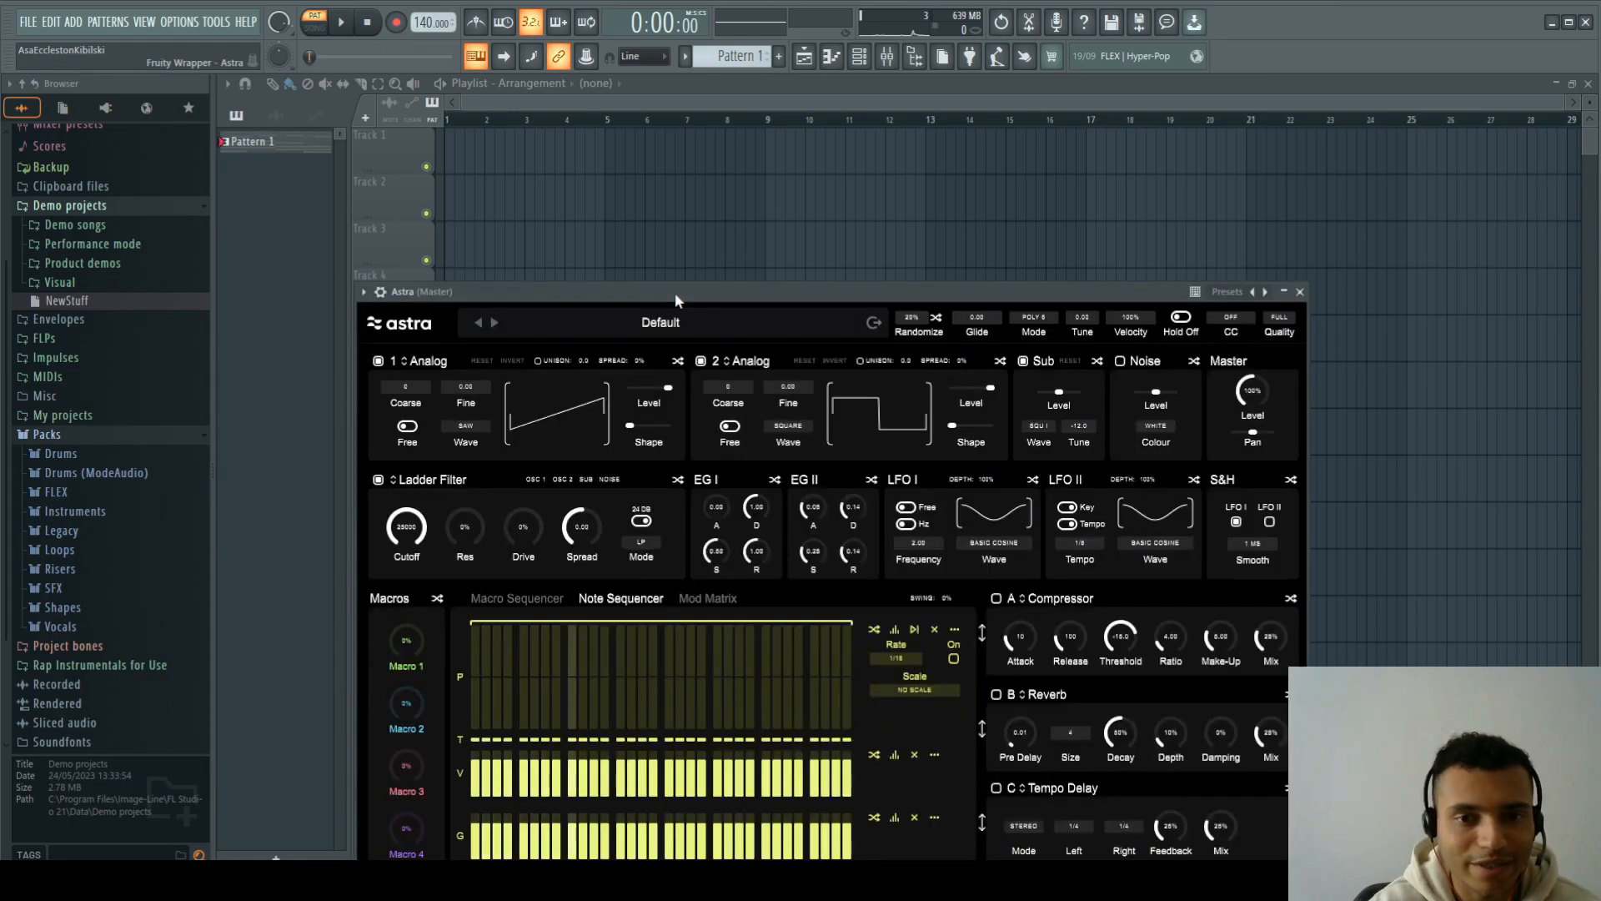
{"action": "left_click_drag", "start_coordinate": [674, 295], "coordinate": [634, 157]}
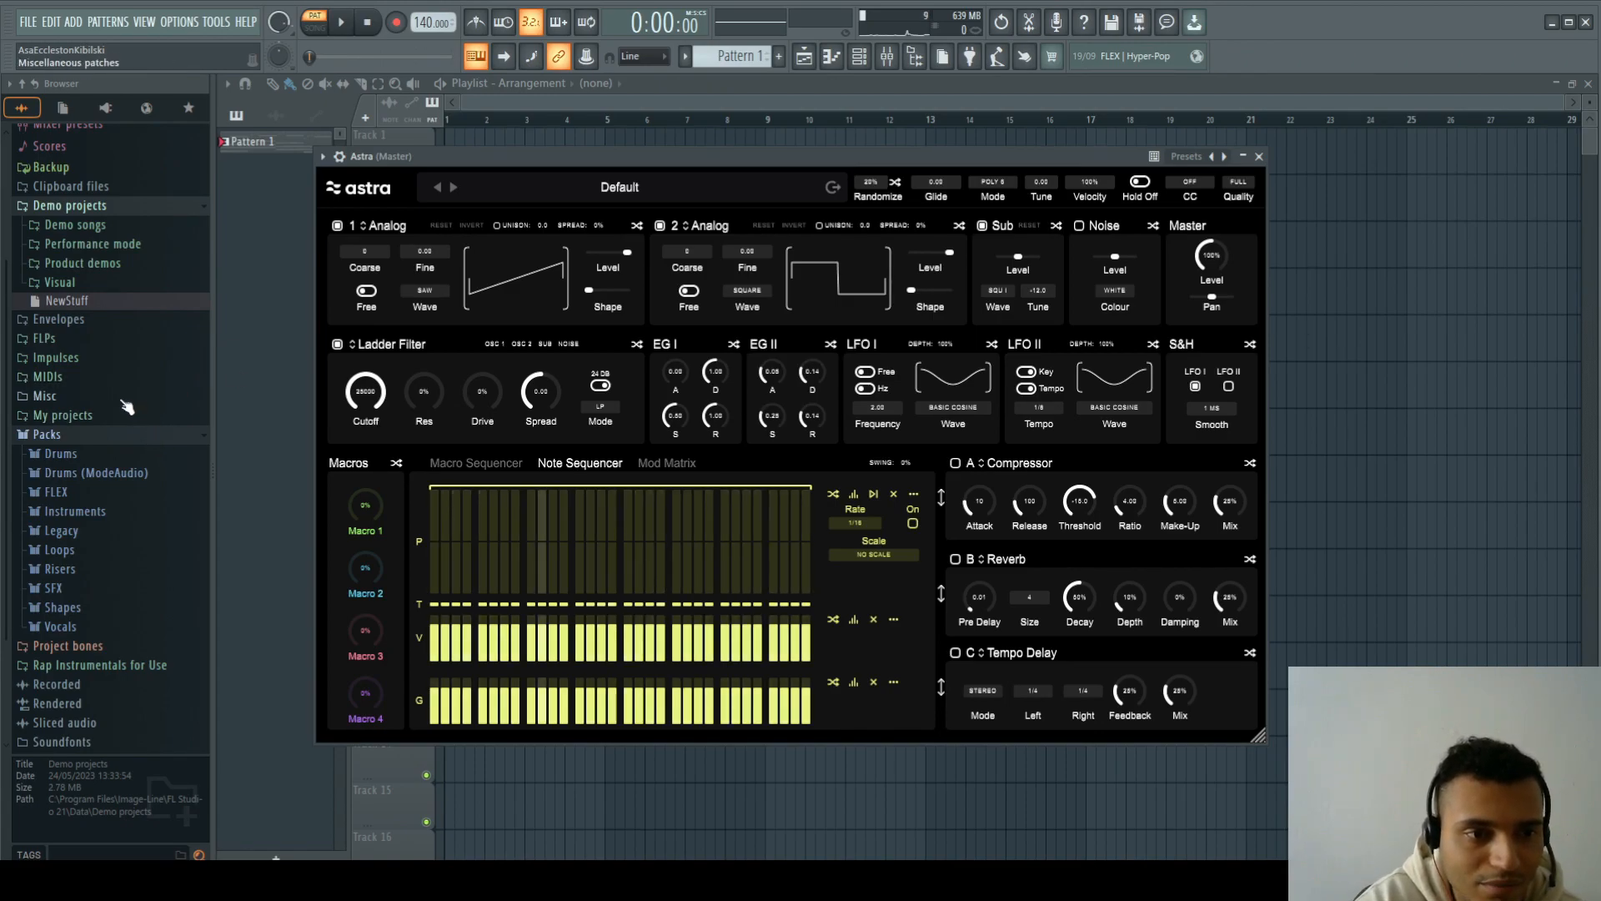
Step: Check the MIDIs folder in the browser and collapse the Packs folder
{"action": "left_click", "coordinate": [98, 383]}
{"action": "left_click", "coordinate": [95, 383]}
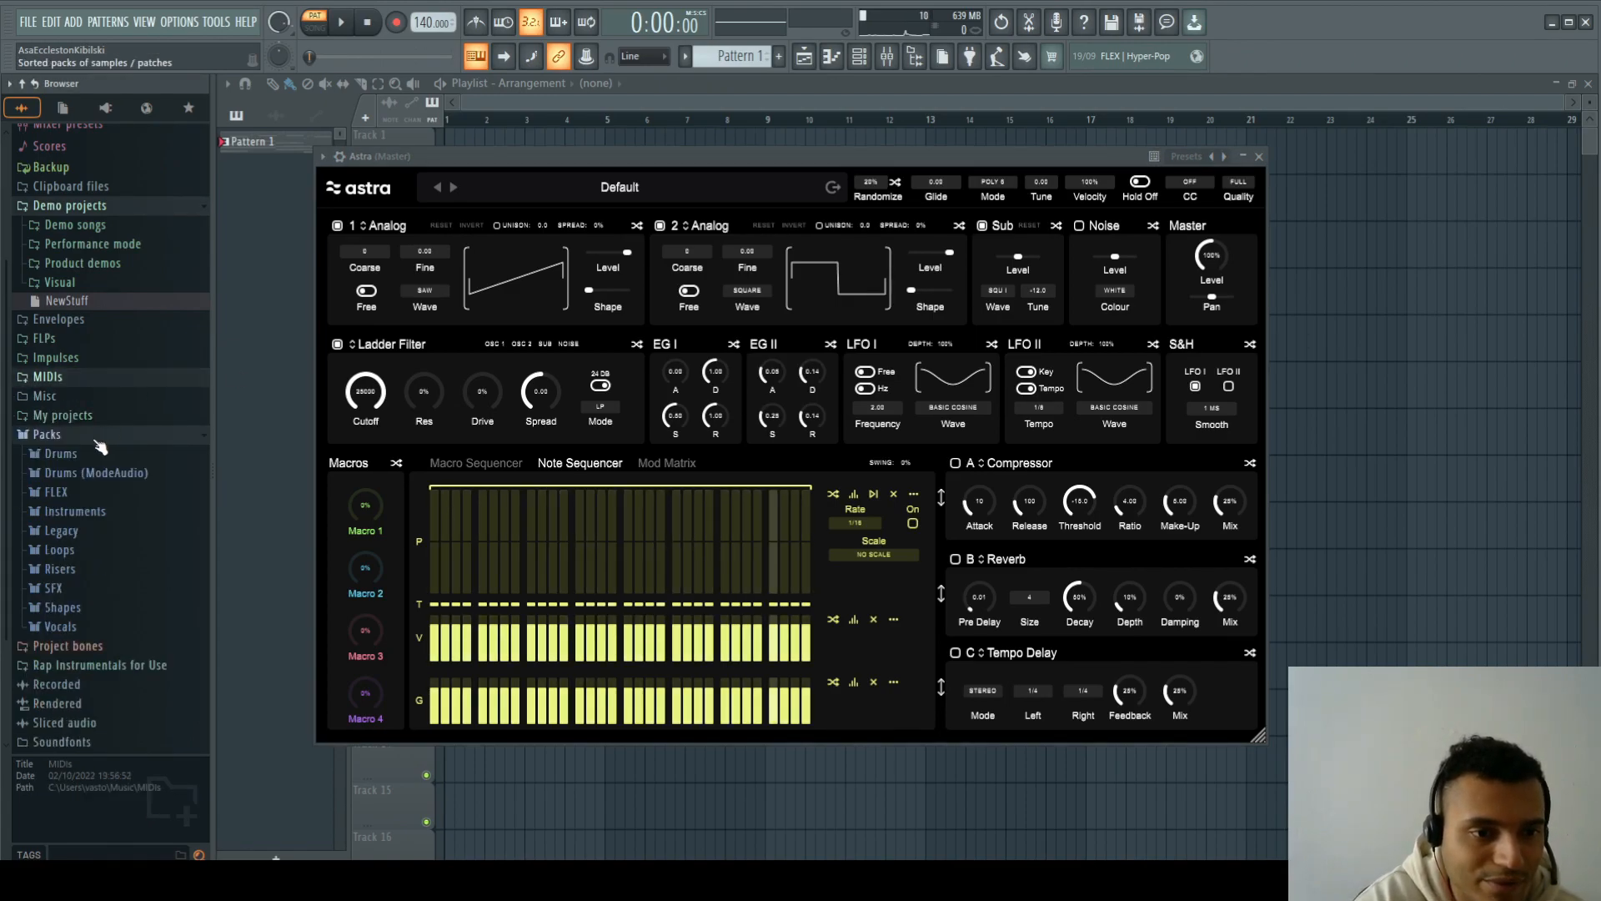
{"action": "left_click", "coordinate": [106, 440]}
{"action": "left_click", "coordinate": [106, 437]}
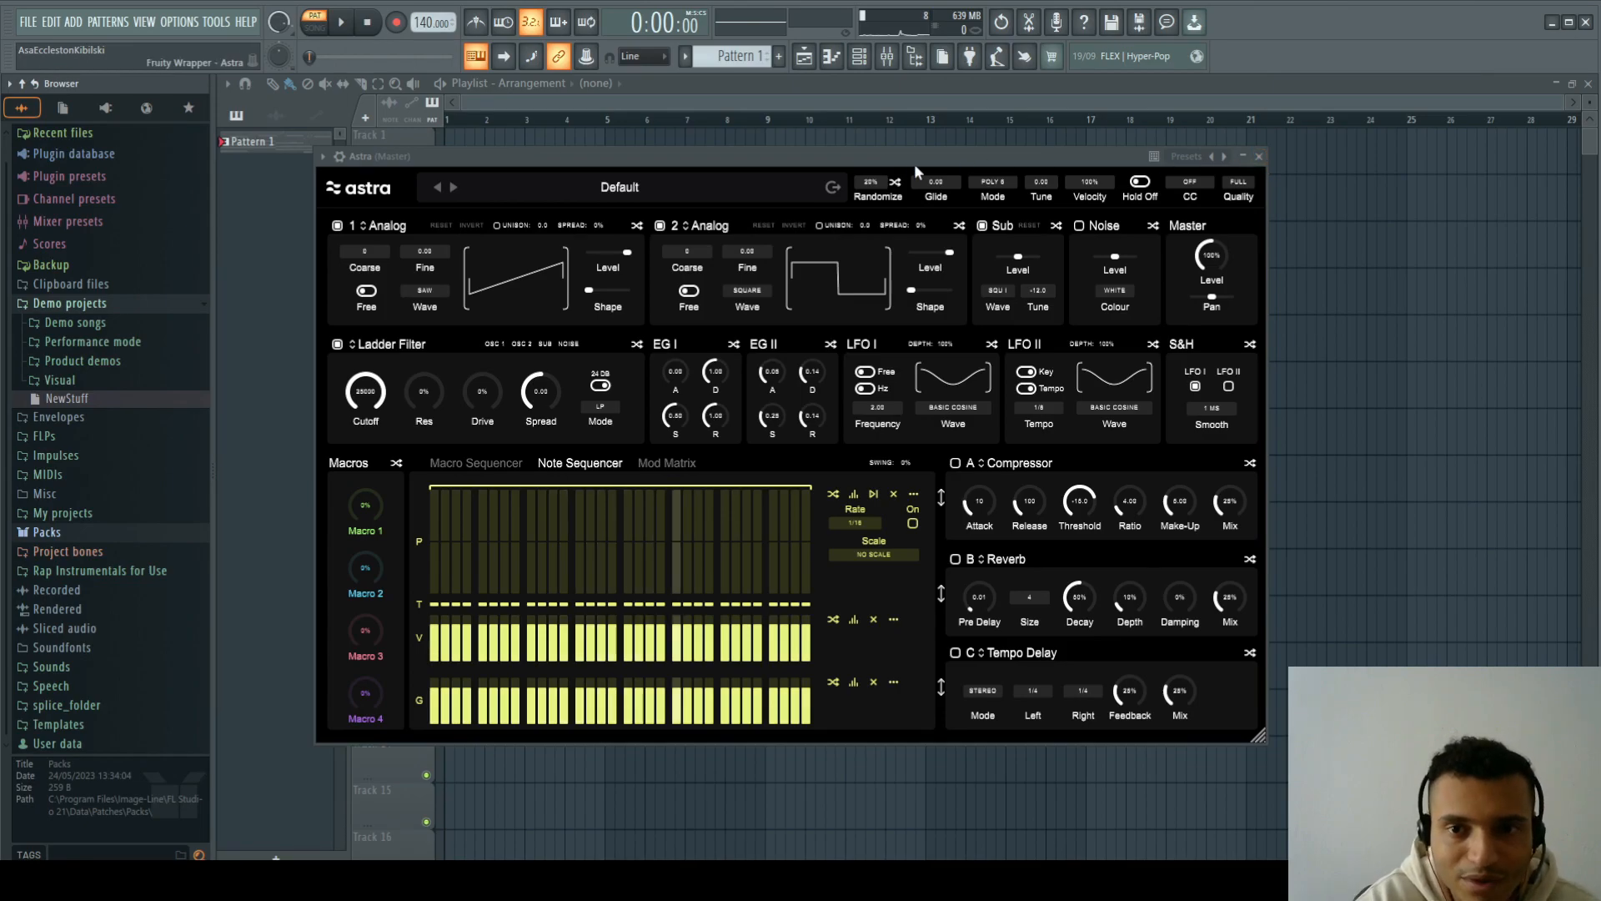
Step: Audition Astra's Default sound, close its window and reposition the channel rack
{"action": "left_click_drag", "start_coordinate": [922, 169], "coordinate": [919, 161]}
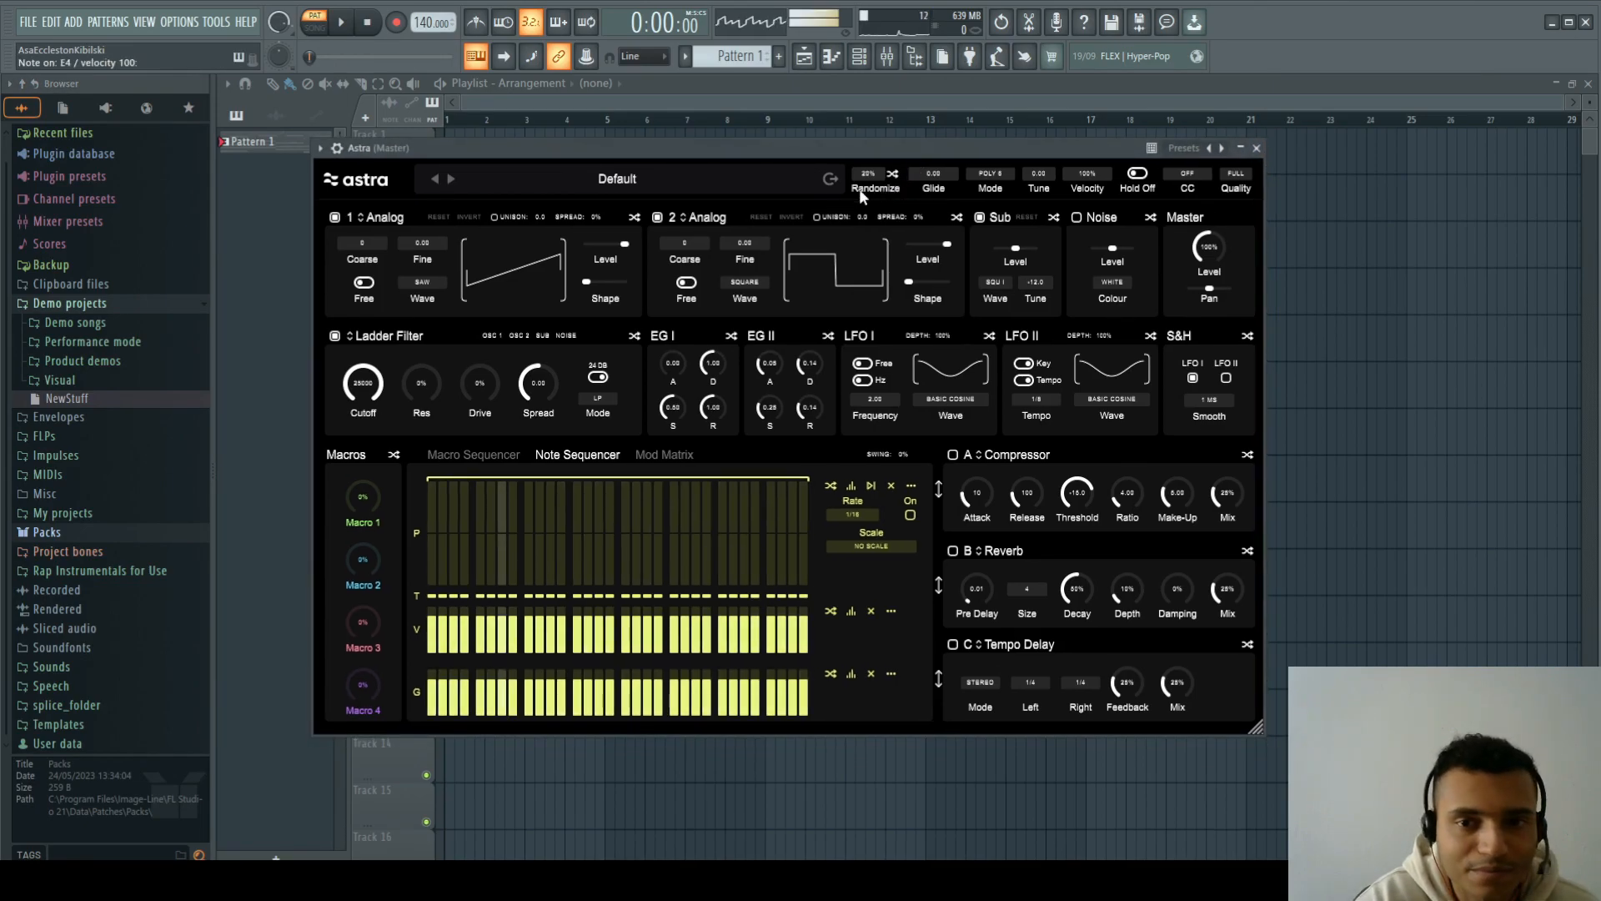
{"action": "left_click", "coordinate": [1256, 148]}
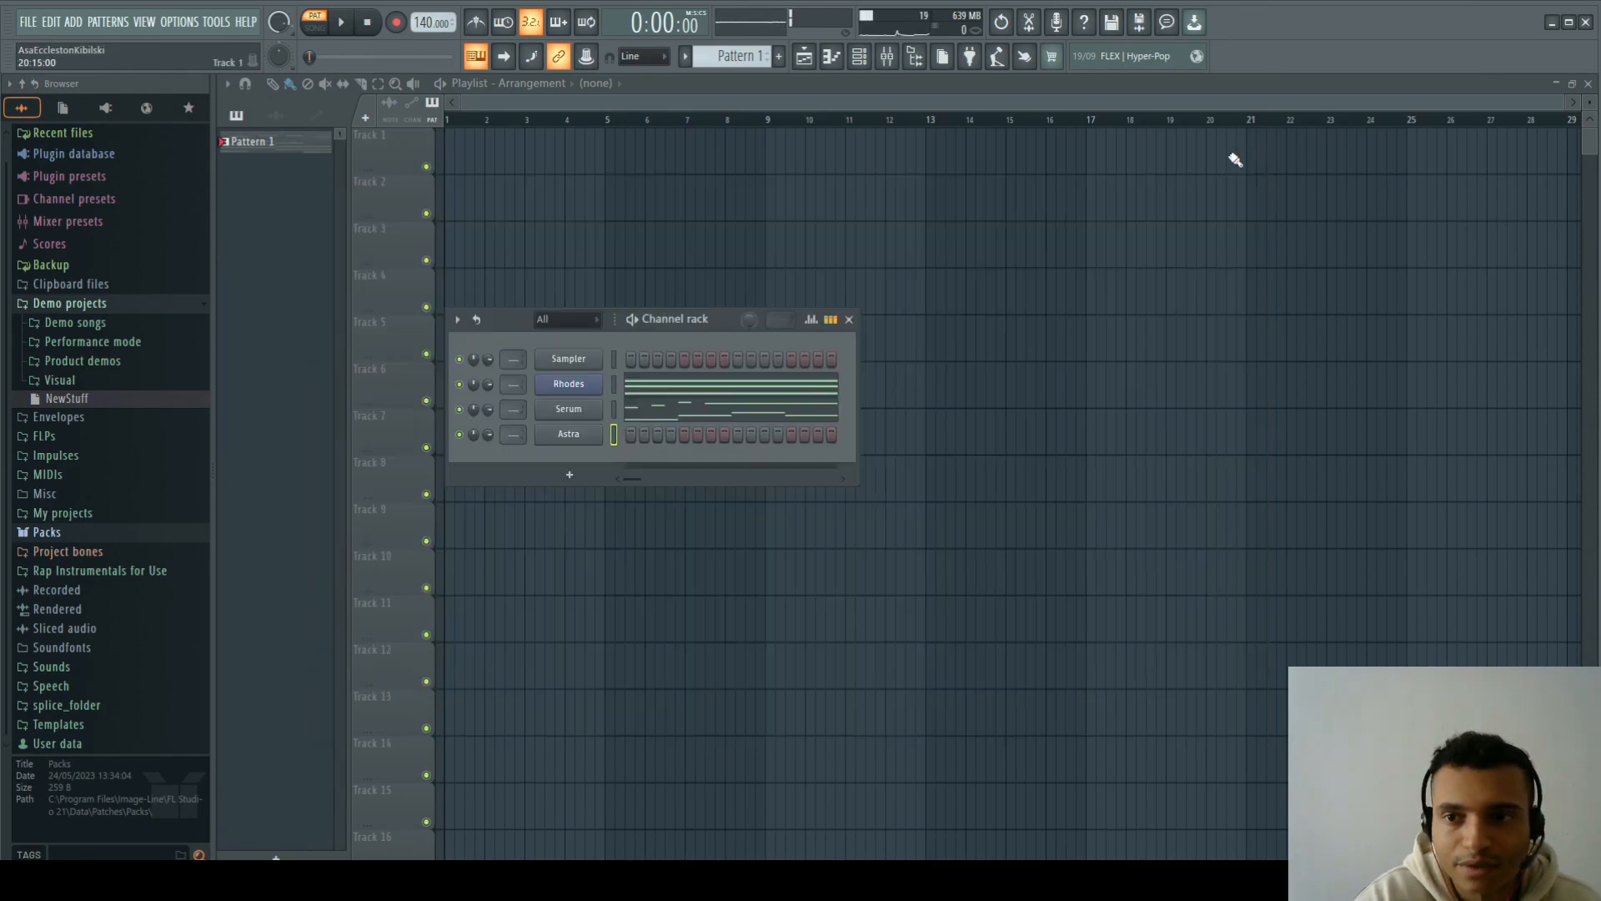
{"action": "left_click", "coordinate": [568, 433]}
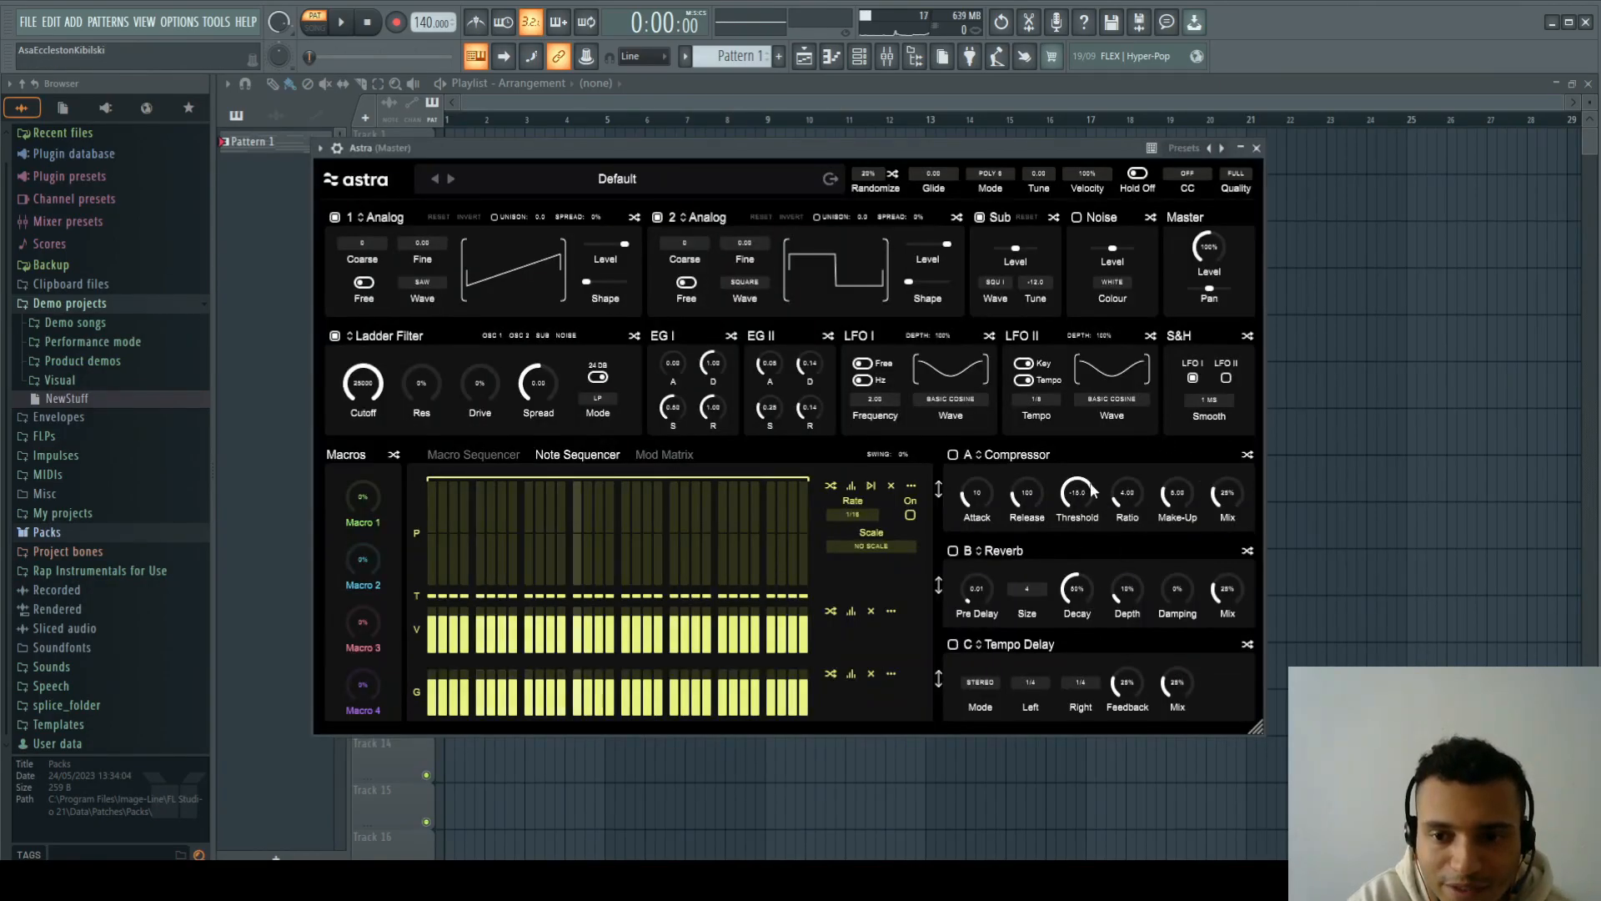
{"action": "key", "text": "Escape"}
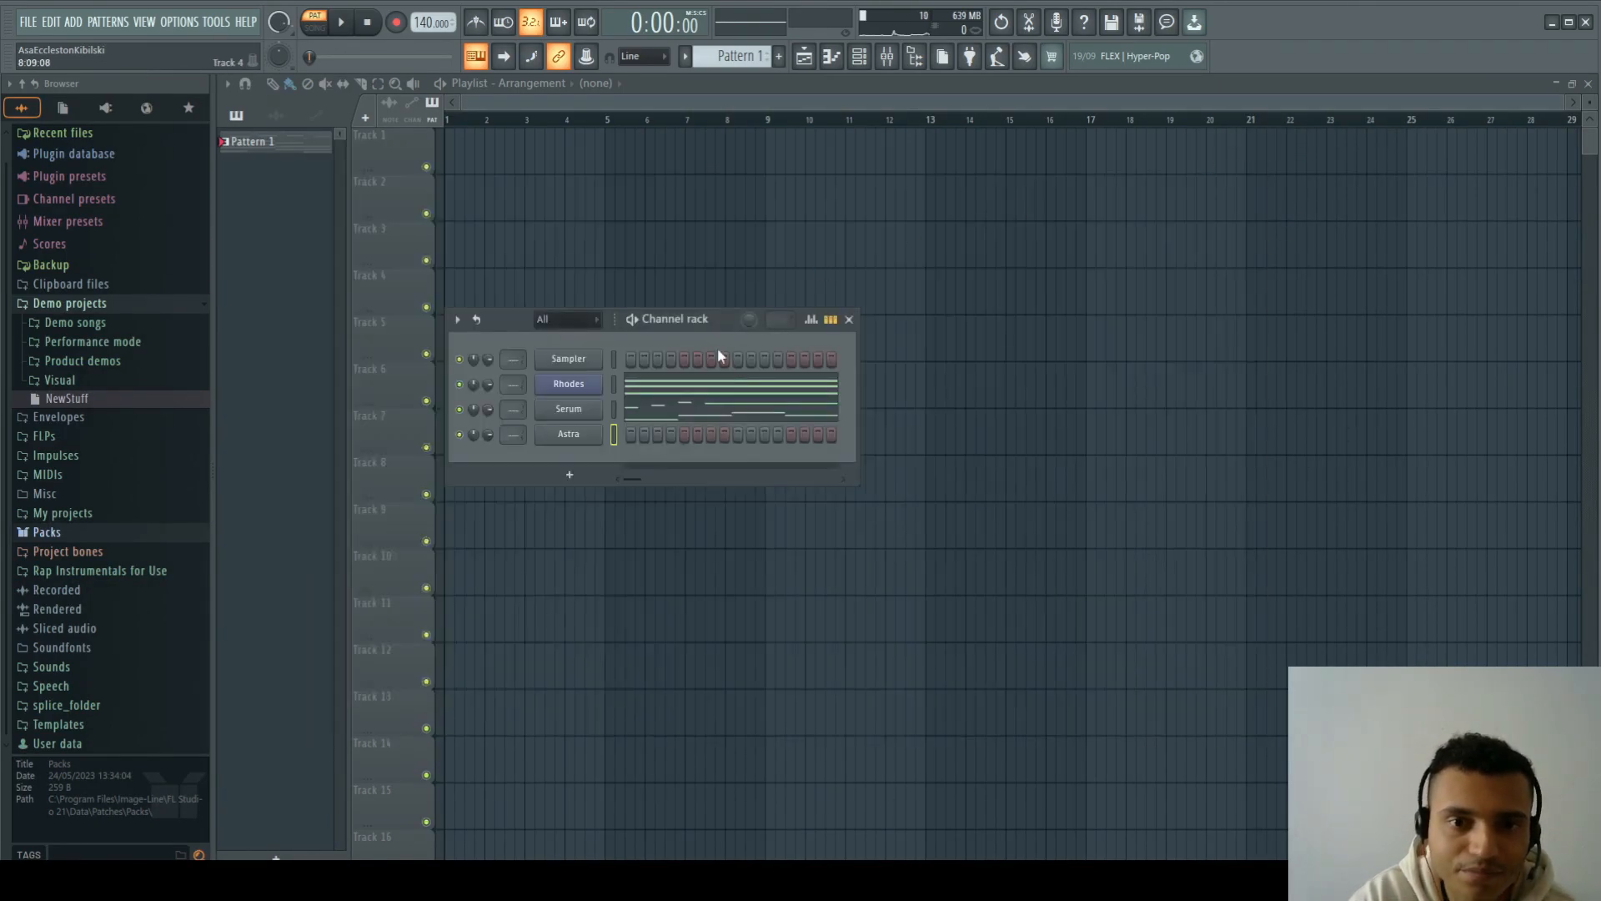
{"action": "left_click_drag", "start_coordinate": [686, 321], "coordinate": [727, 313]}
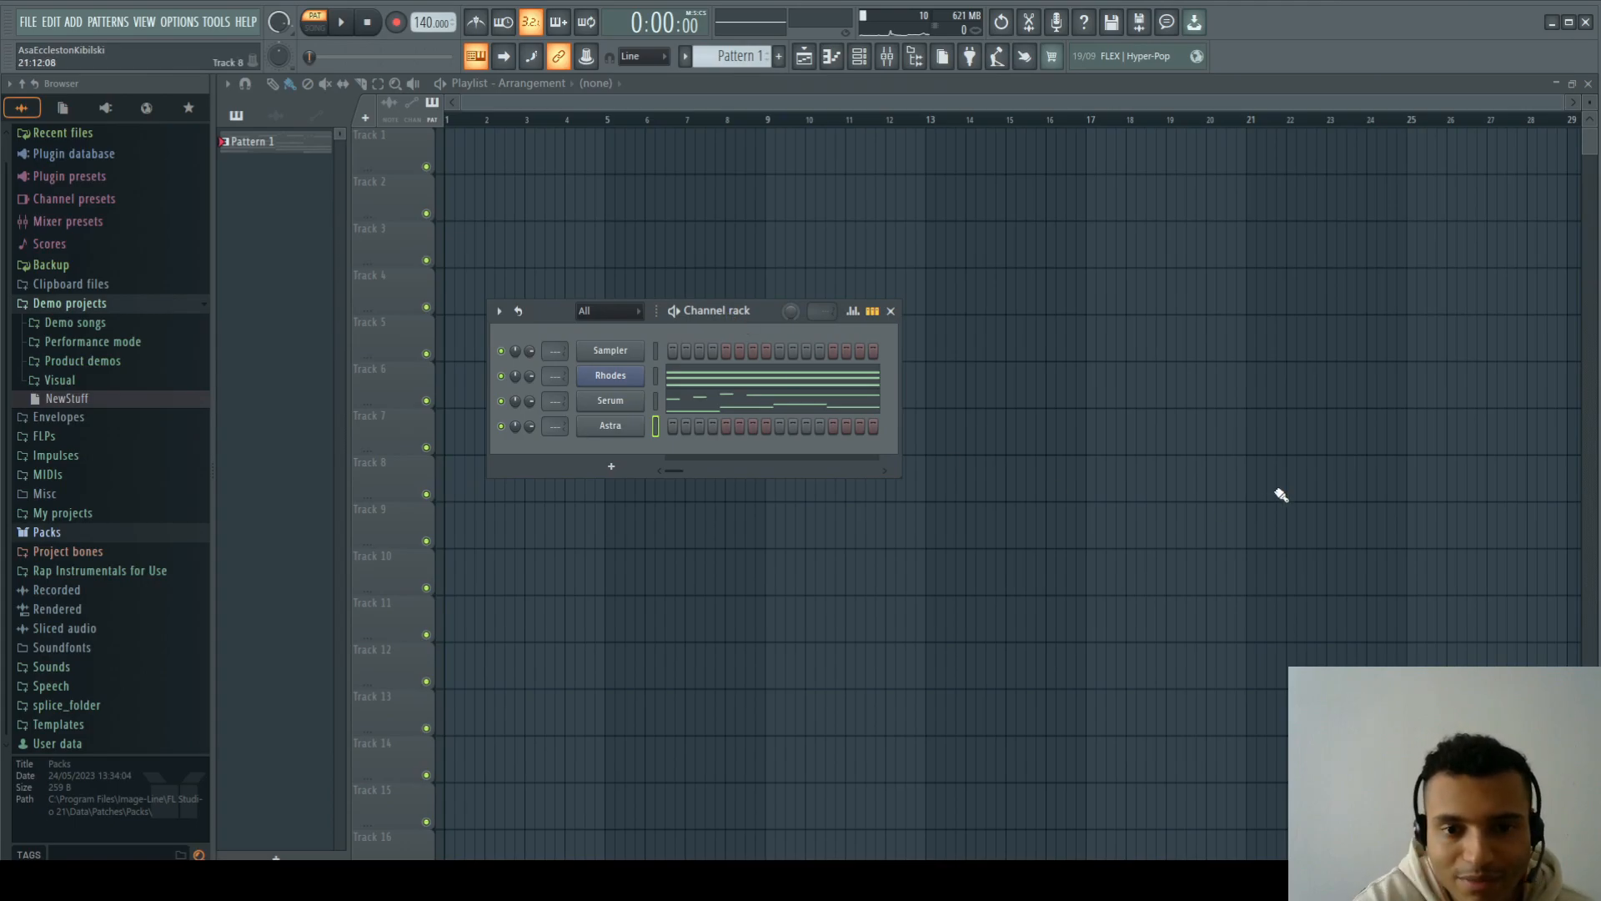
Step: Shrink the velocity lane in the Serum channel's piano roll, select all melody and broken-chord notes, and delete them
{"action": "left_click", "coordinate": [721, 409]}
{"action": "scroll", "coordinate": [761, 422], "scroll_direction": "up", "scroll_amount": 3}
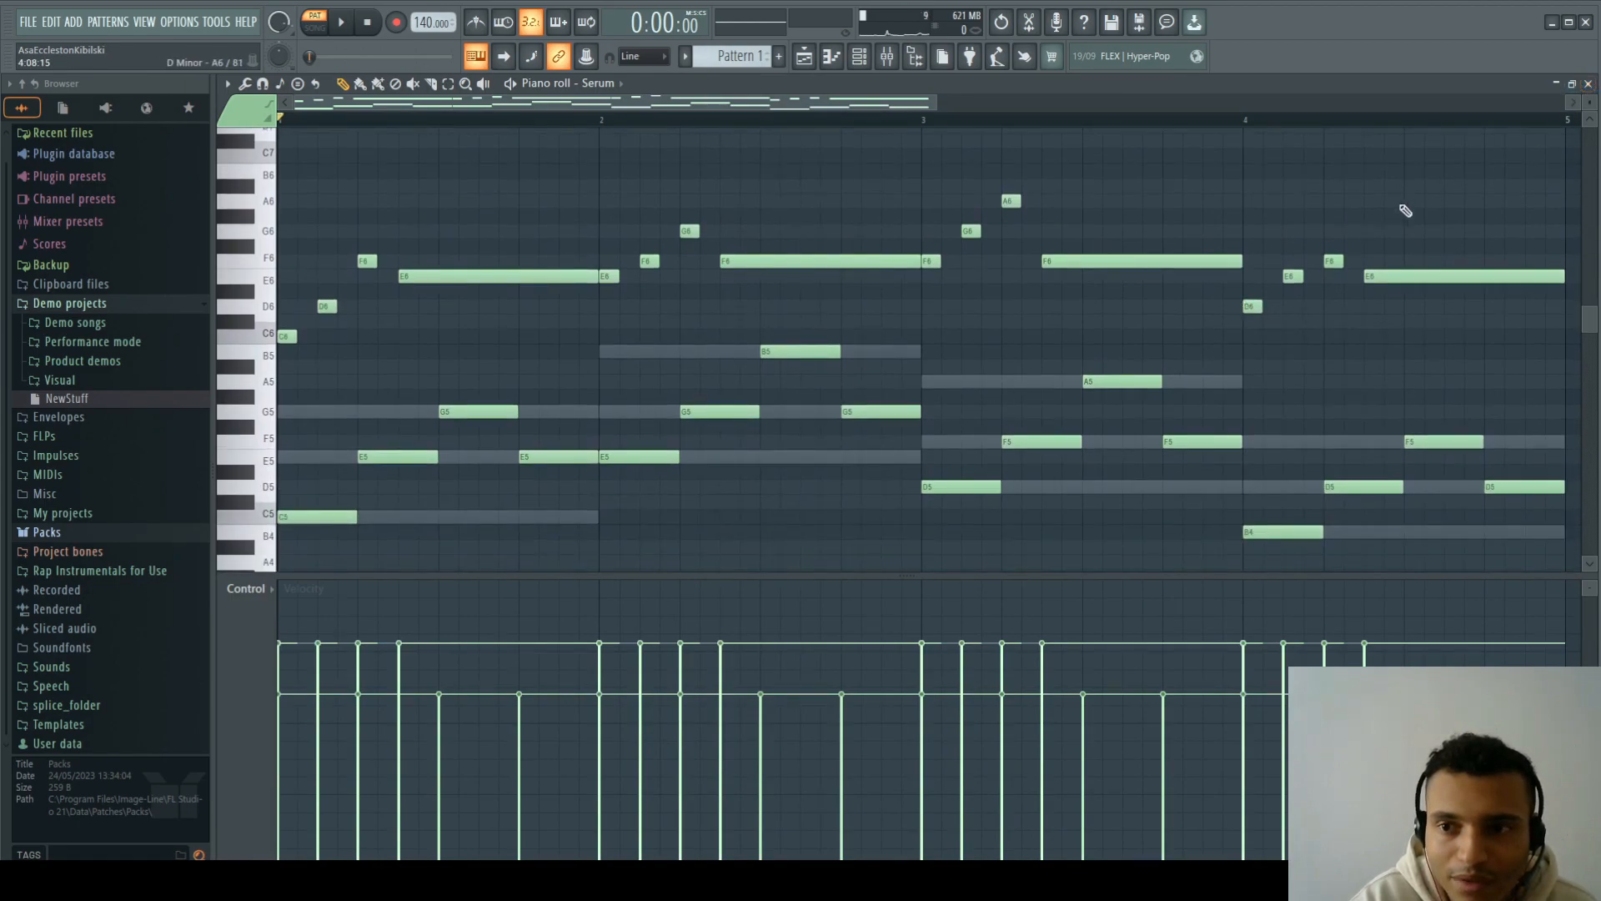
{"action": "left_click_drag", "start_coordinate": [1024, 576], "coordinate": [1038, 595]}
{"action": "left_click_drag", "start_coordinate": [1042, 679], "coordinate": [1053, 825]}
{"action": "left_click_drag", "start_coordinate": [1556, 645], "coordinate": [279, 181]}
{"action": "key", "text": "Delete"}
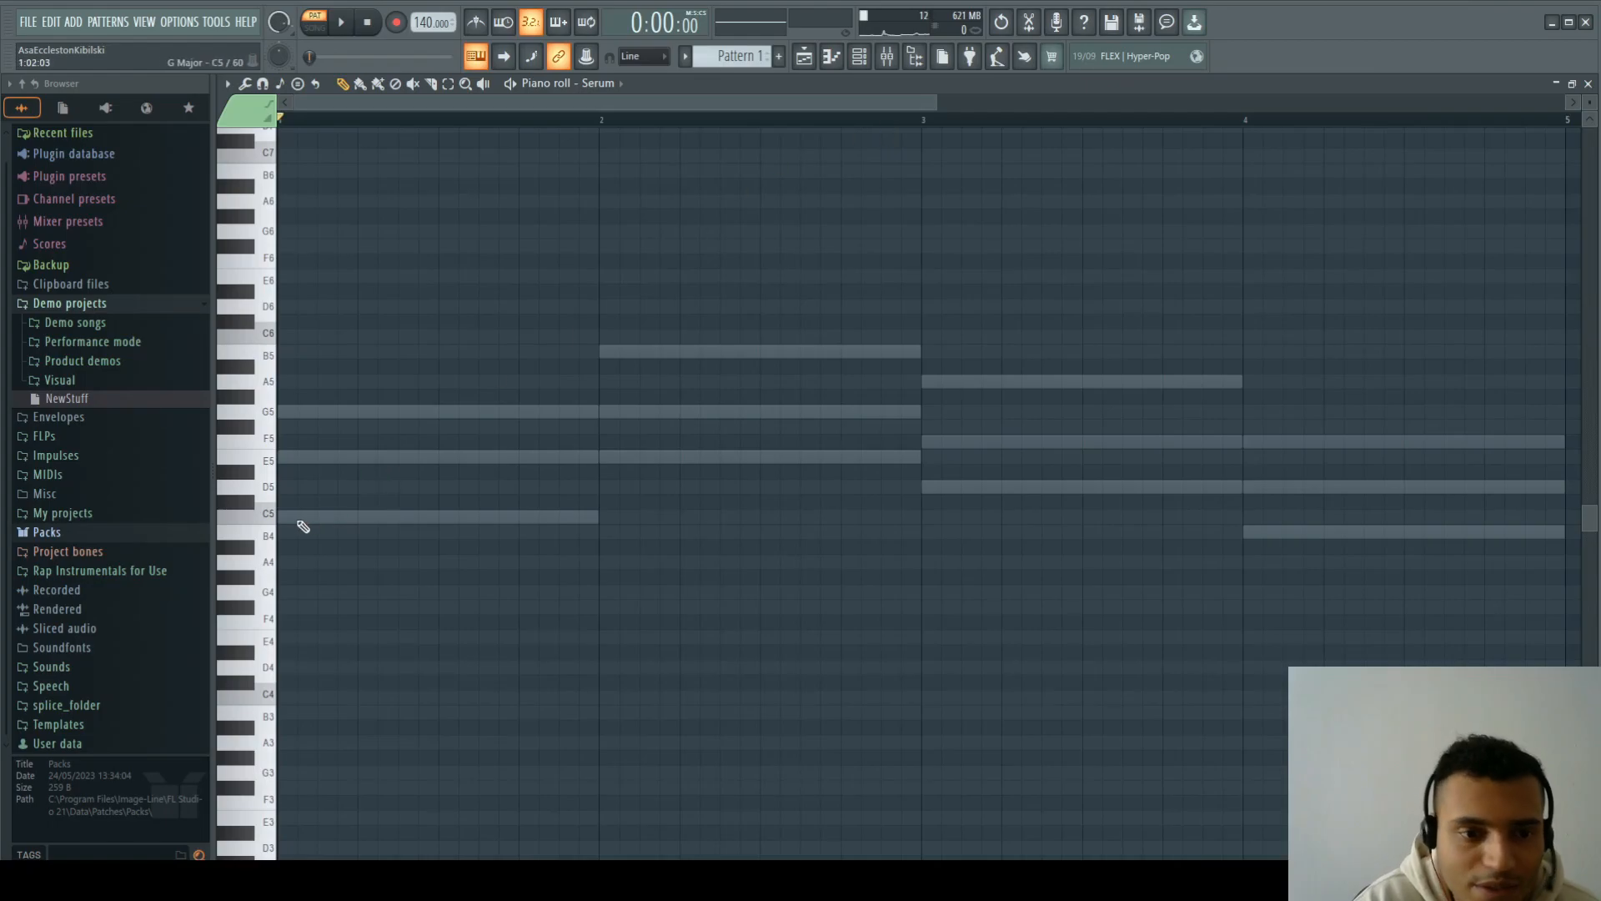
Step: Try a short C5 note at the start of bar 1 in the Serum channel and remove it
{"action": "left_click", "coordinate": [294, 516]}
{"action": "left_click_drag", "start_coordinate": [353, 516], "coordinate": [292, 517]}
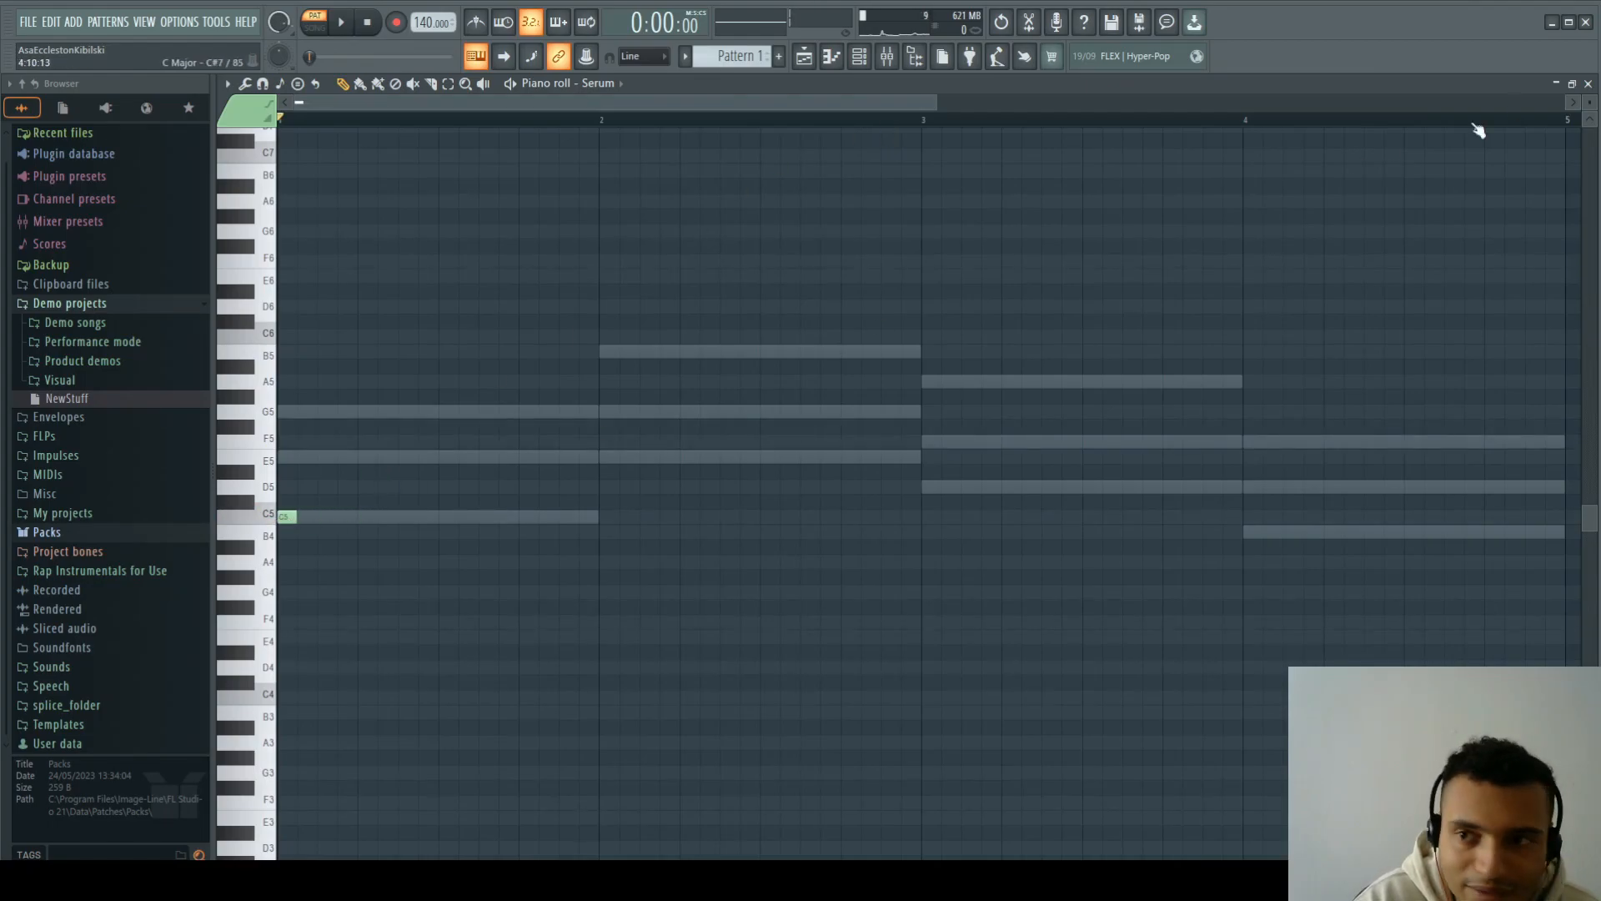
{"action": "left_click", "coordinate": [1588, 83]}
{"action": "right_click", "coordinate": [630, 410]}
{"action": "left_click", "coordinate": [671, 401]}
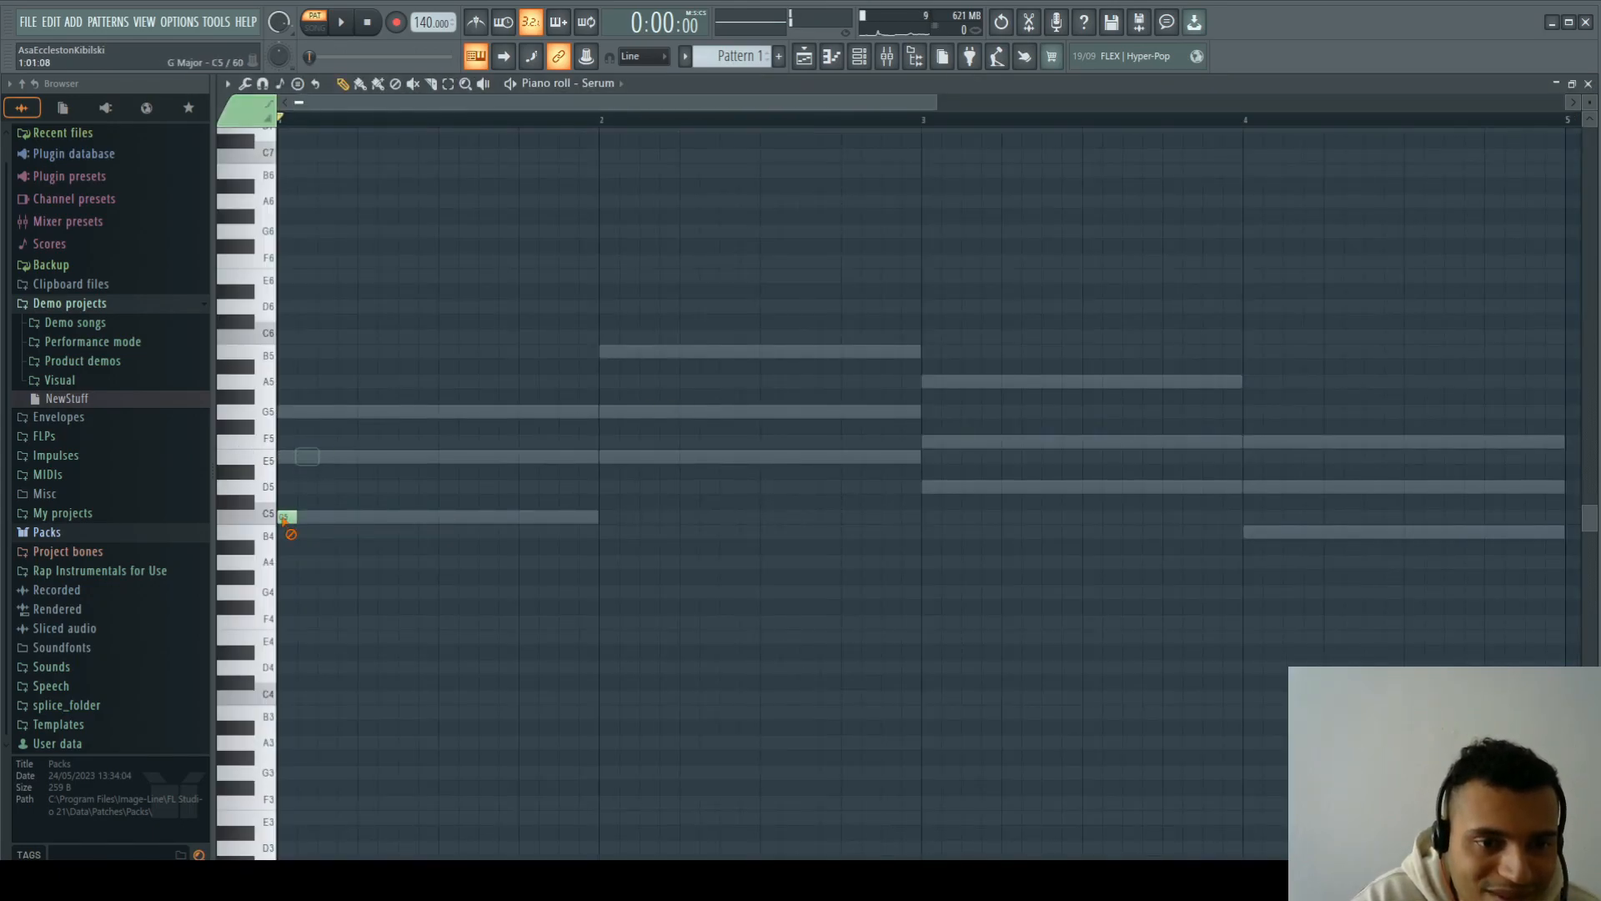
{"action": "left_click", "coordinate": [1589, 85]}
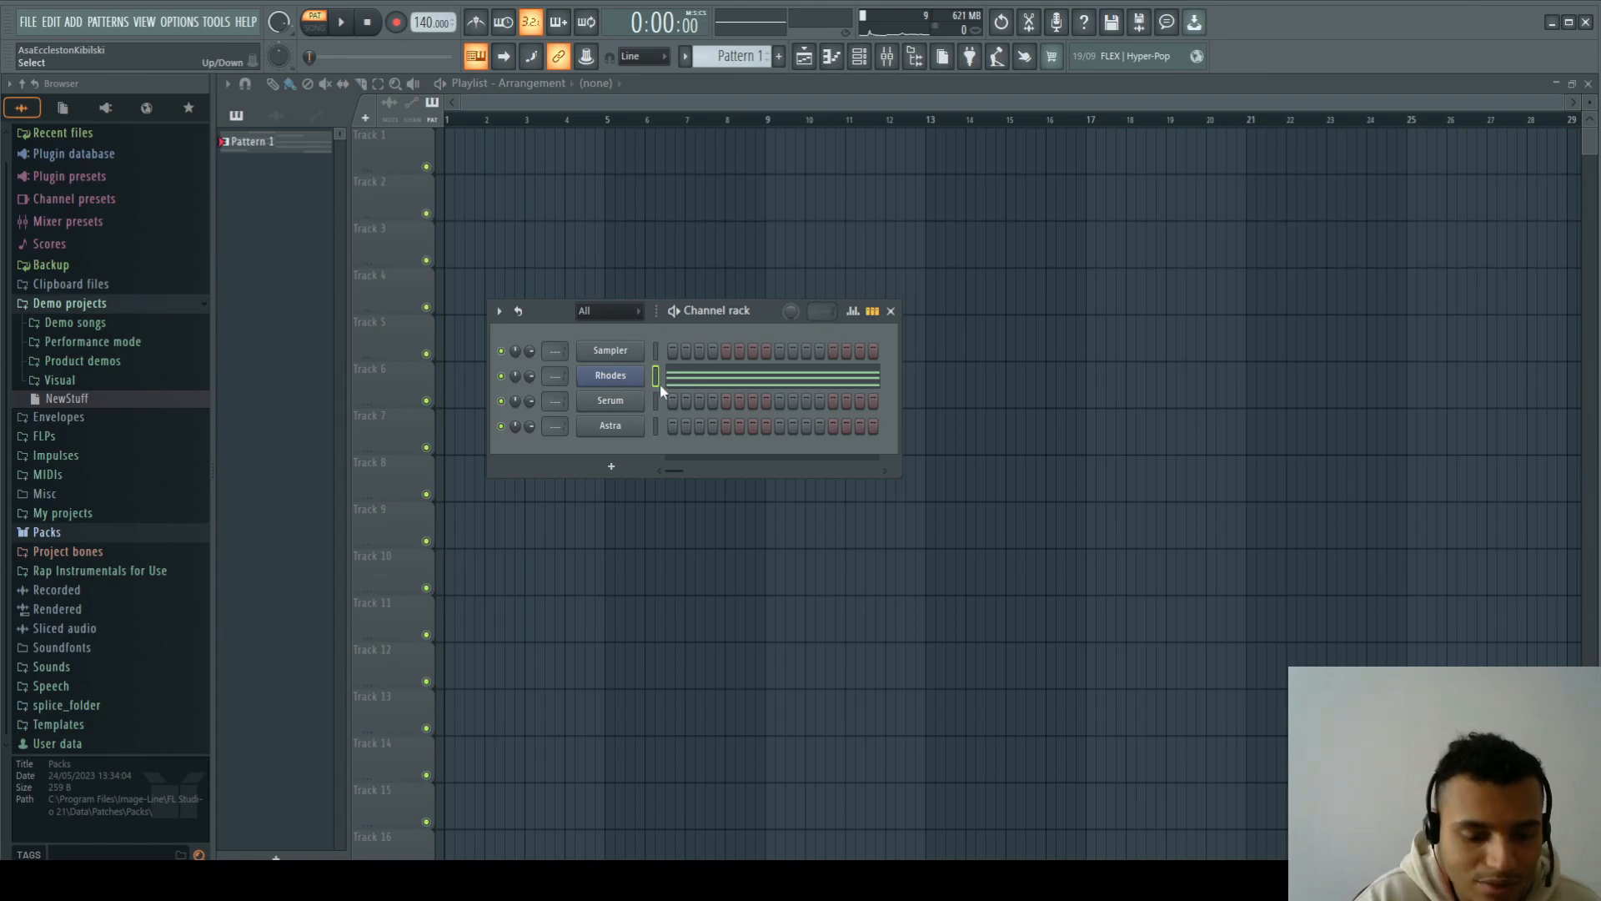
Step: Copy the Rhodes channel's four-bar chords into the Serum channel and compare both piano rolls
{"action": "left_click", "coordinate": [655, 399]}
{"action": "key", "text": "ctrl+v"}
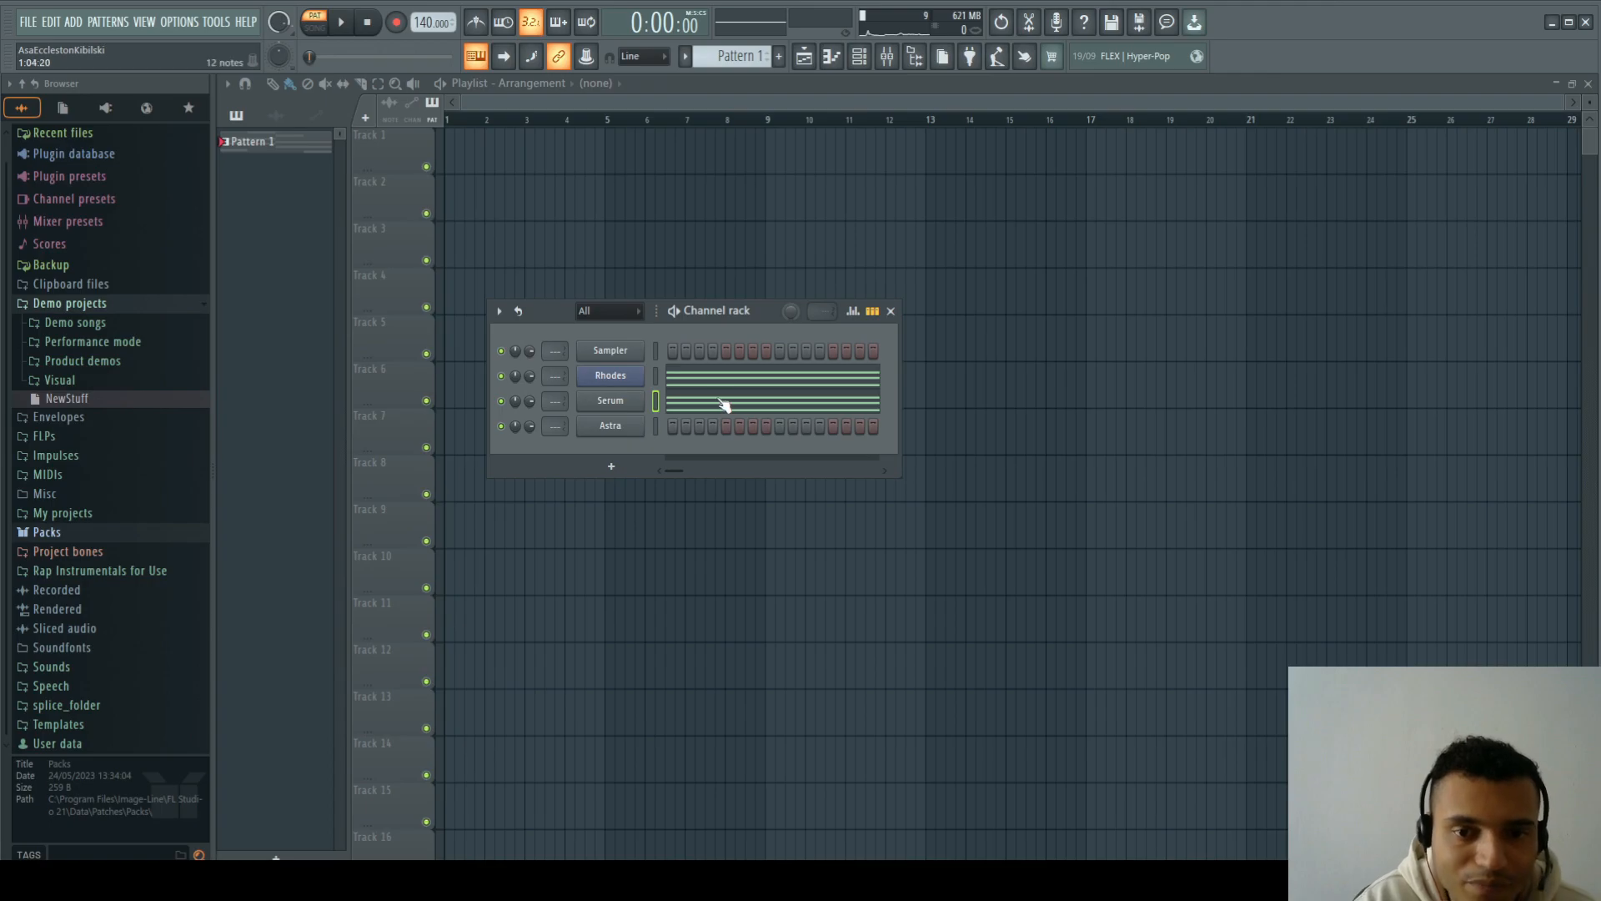
{"action": "left_click", "coordinate": [745, 381]}
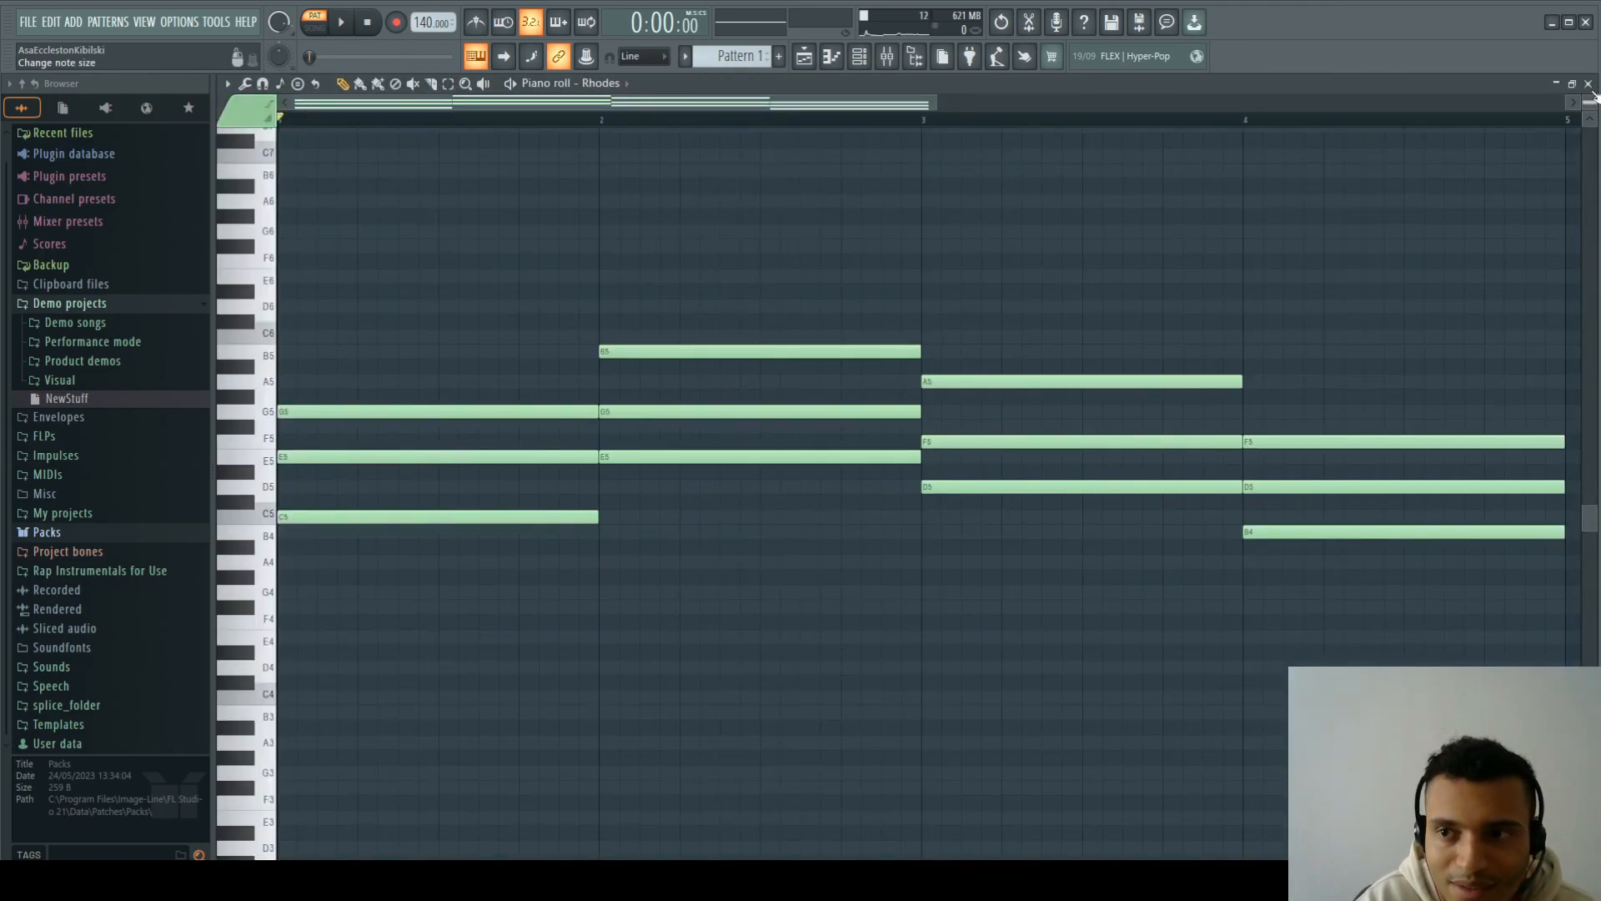
{"action": "left_click", "coordinate": [1588, 84]}
{"action": "left_click", "coordinate": [700, 406]}
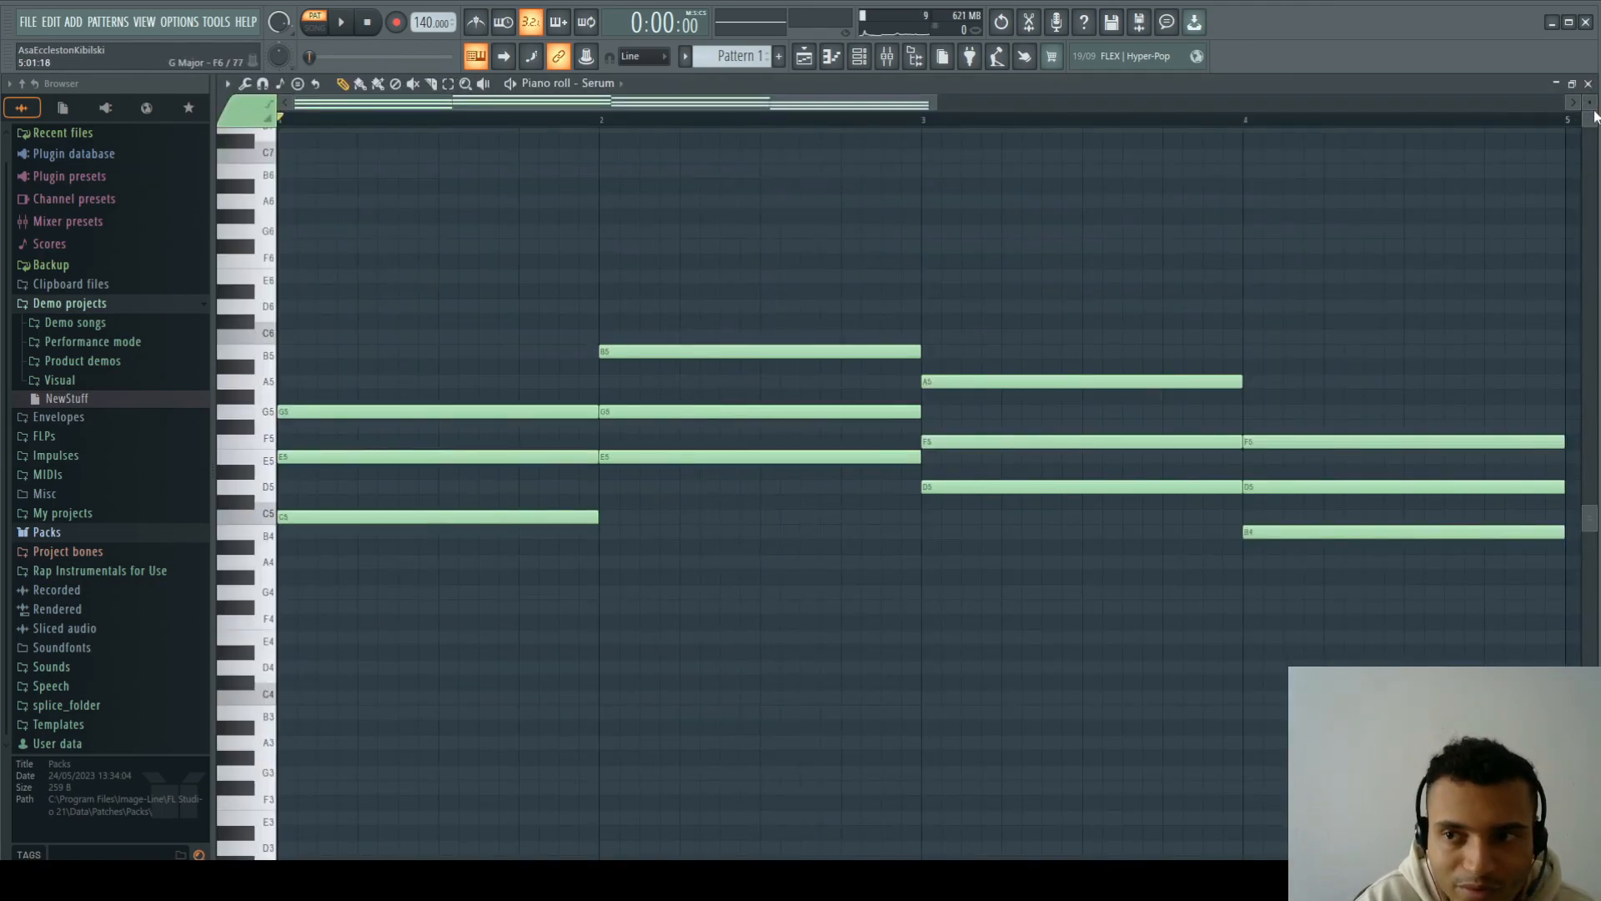
{"action": "left_click", "coordinate": [1588, 84]}
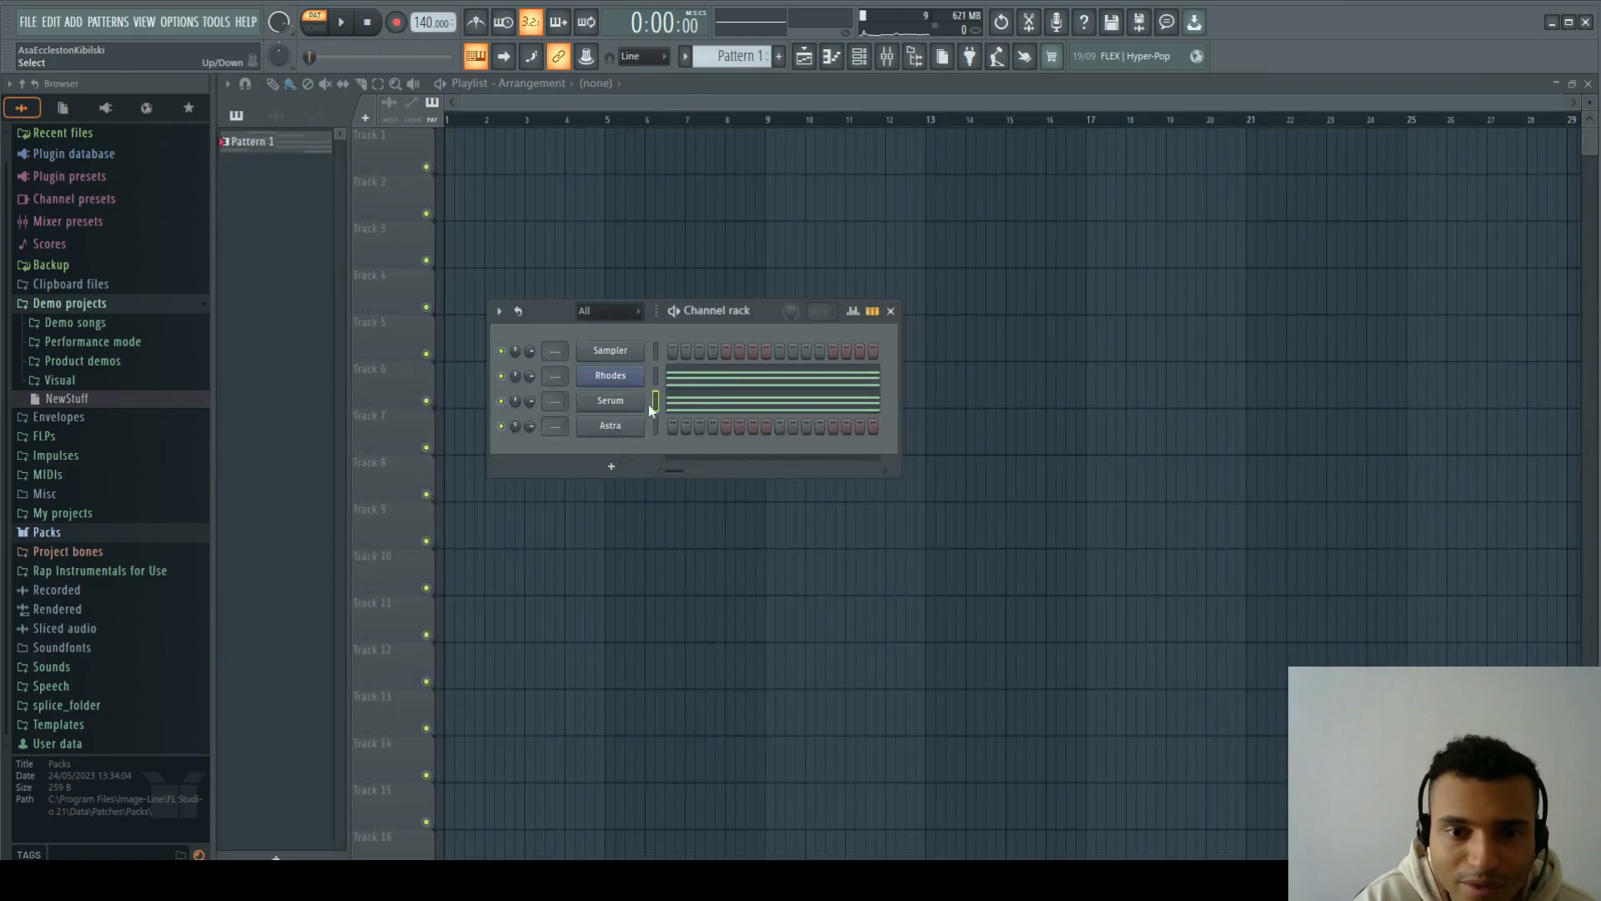
Step: Briefly play the pattern with the Serum chords, check Serum's loaded preset and audition a note on it
{"action": "left_click", "coordinate": [705, 406]}
{"action": "key", "text": "space"}
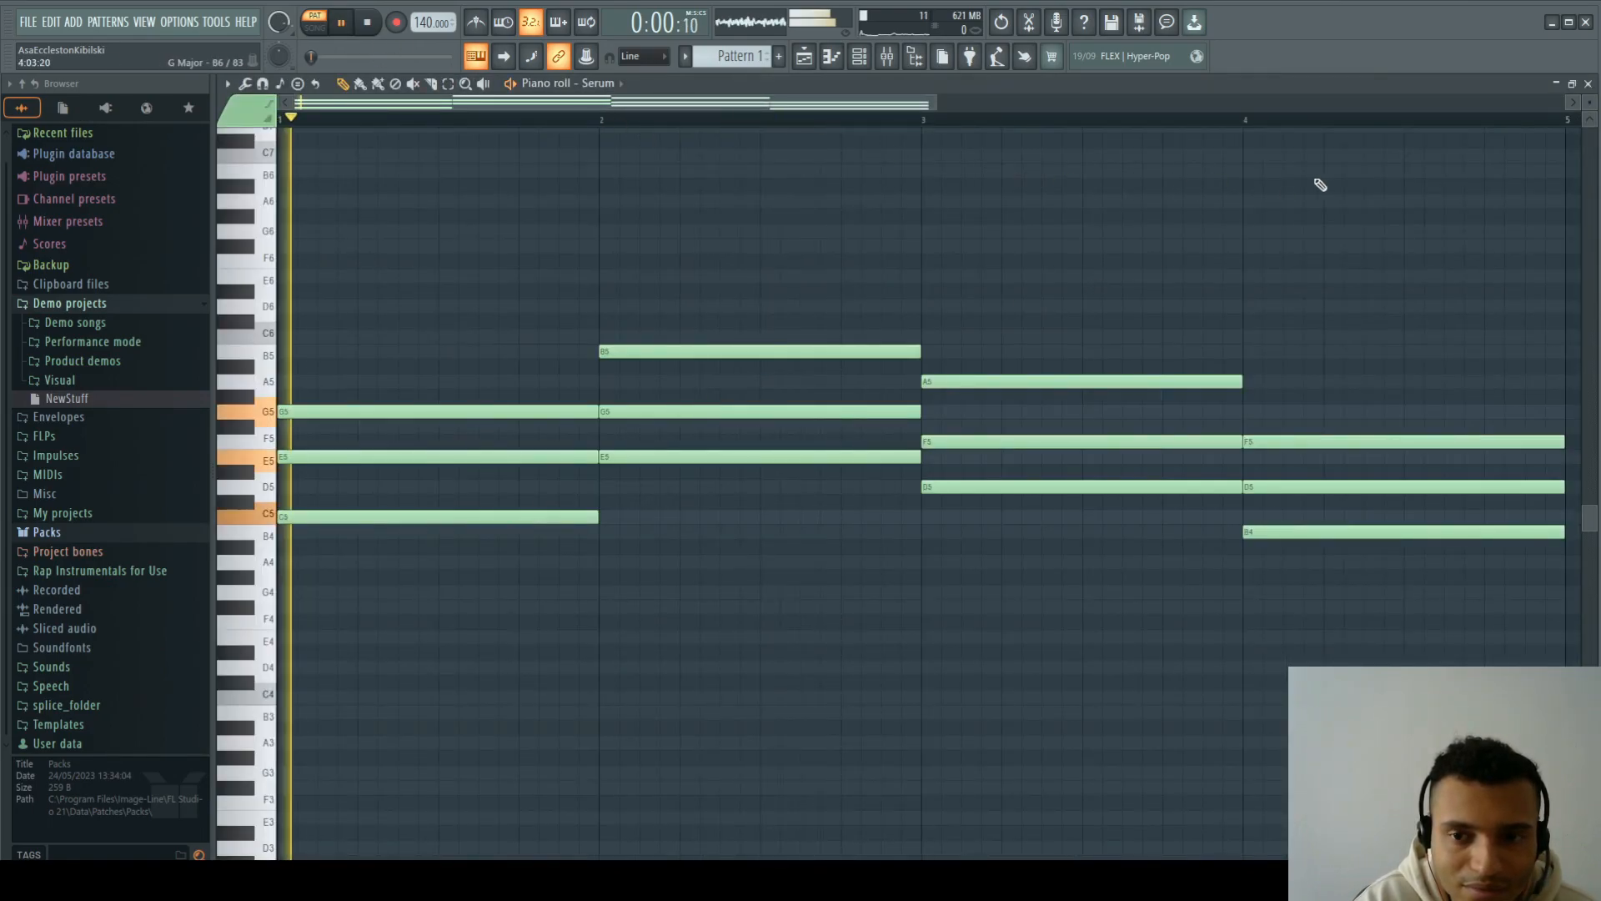
{"action": "key", "text": "F7"}
{"action": "key", "text": "space"}
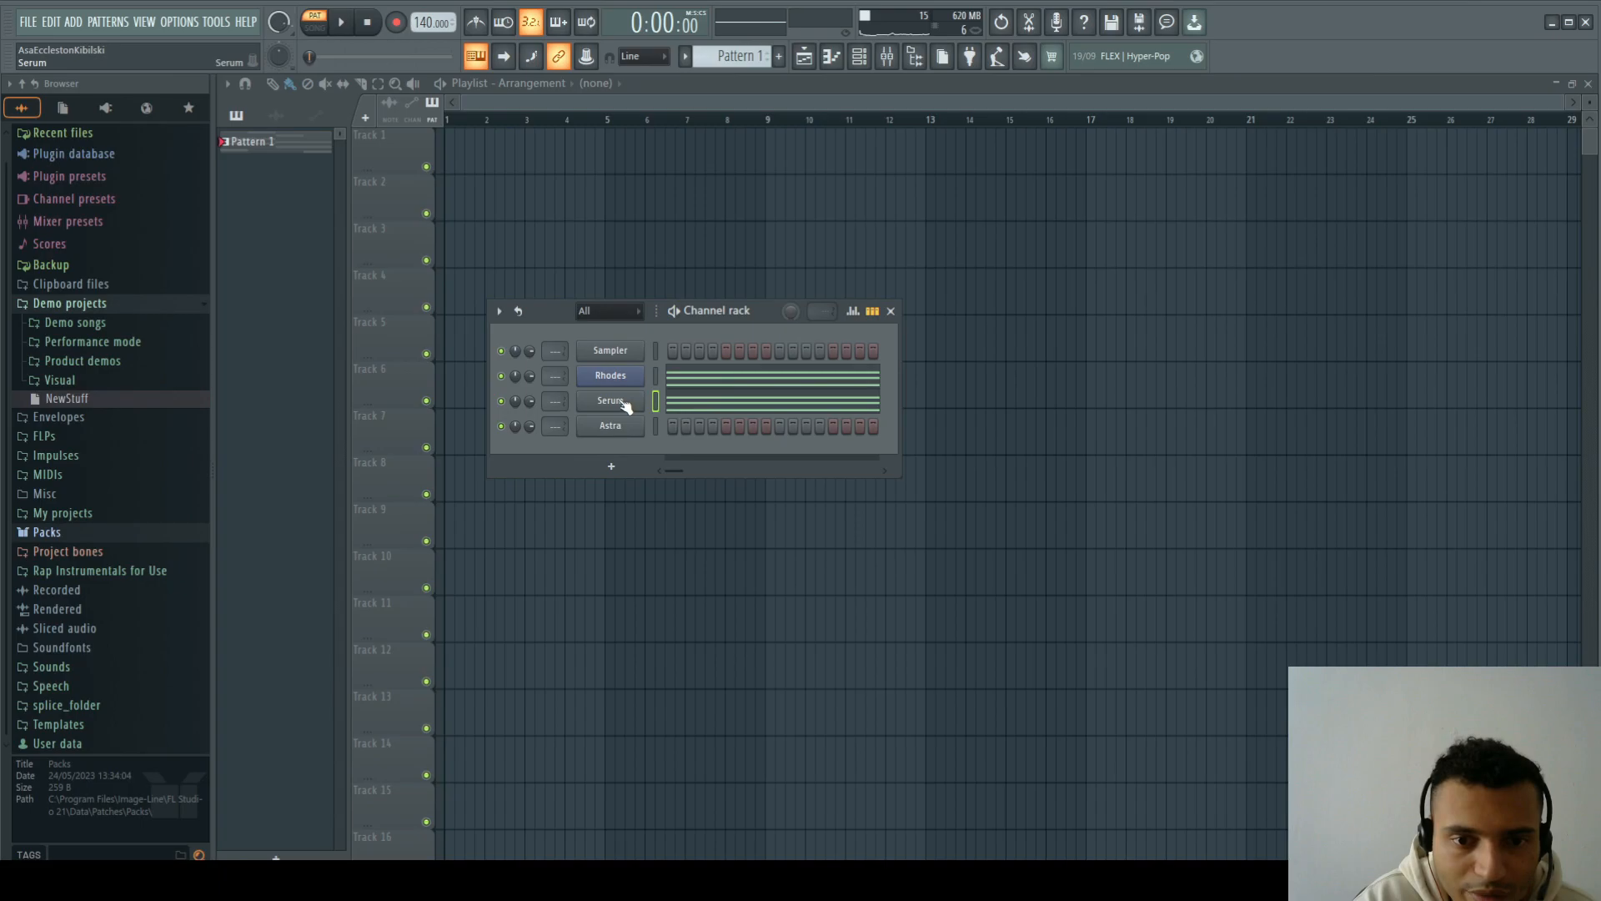
{"action": "left_click", "coordinate": [611, 400]}
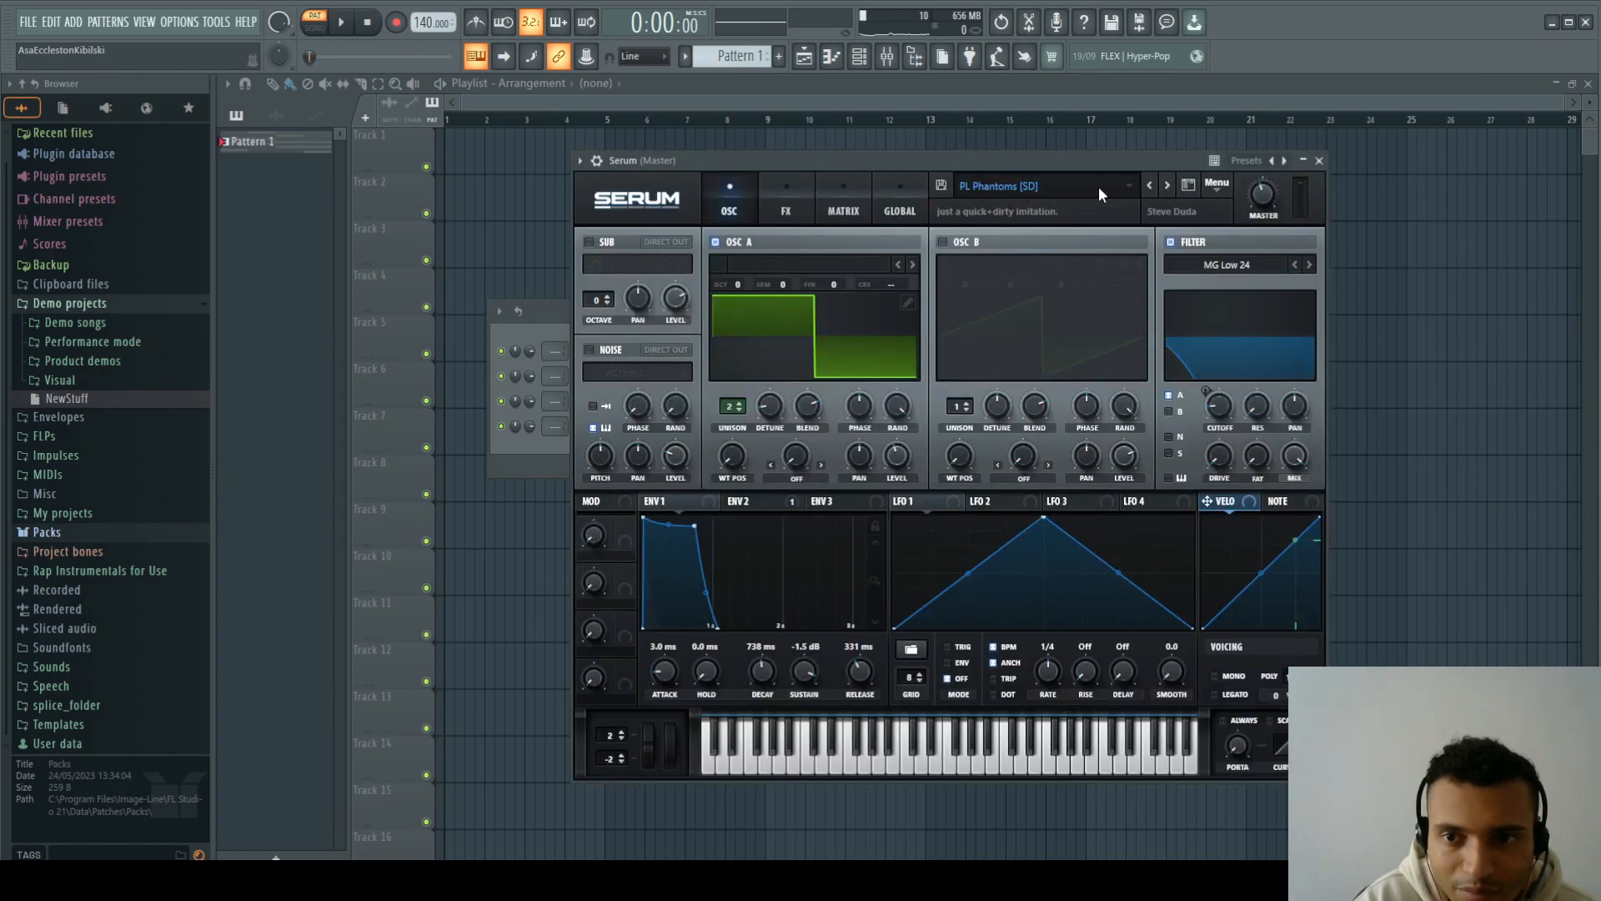
{"action": "left_click", "coordinate": [1319, 160]}
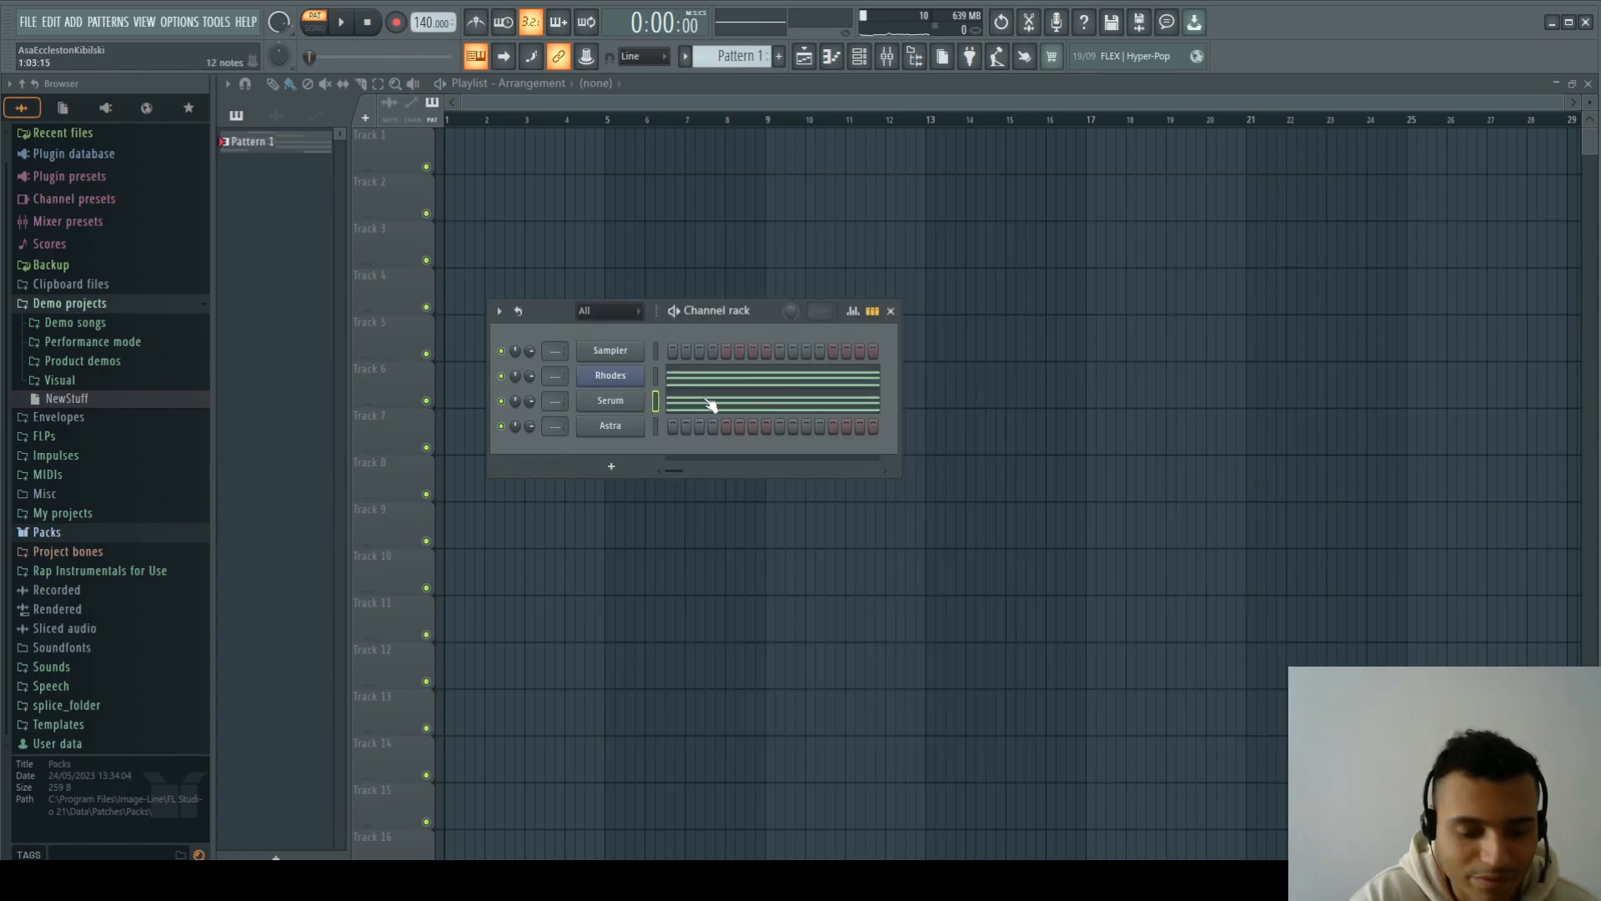
{"action": "key", "text": "n"}
{"action": "key", "text": "n"}
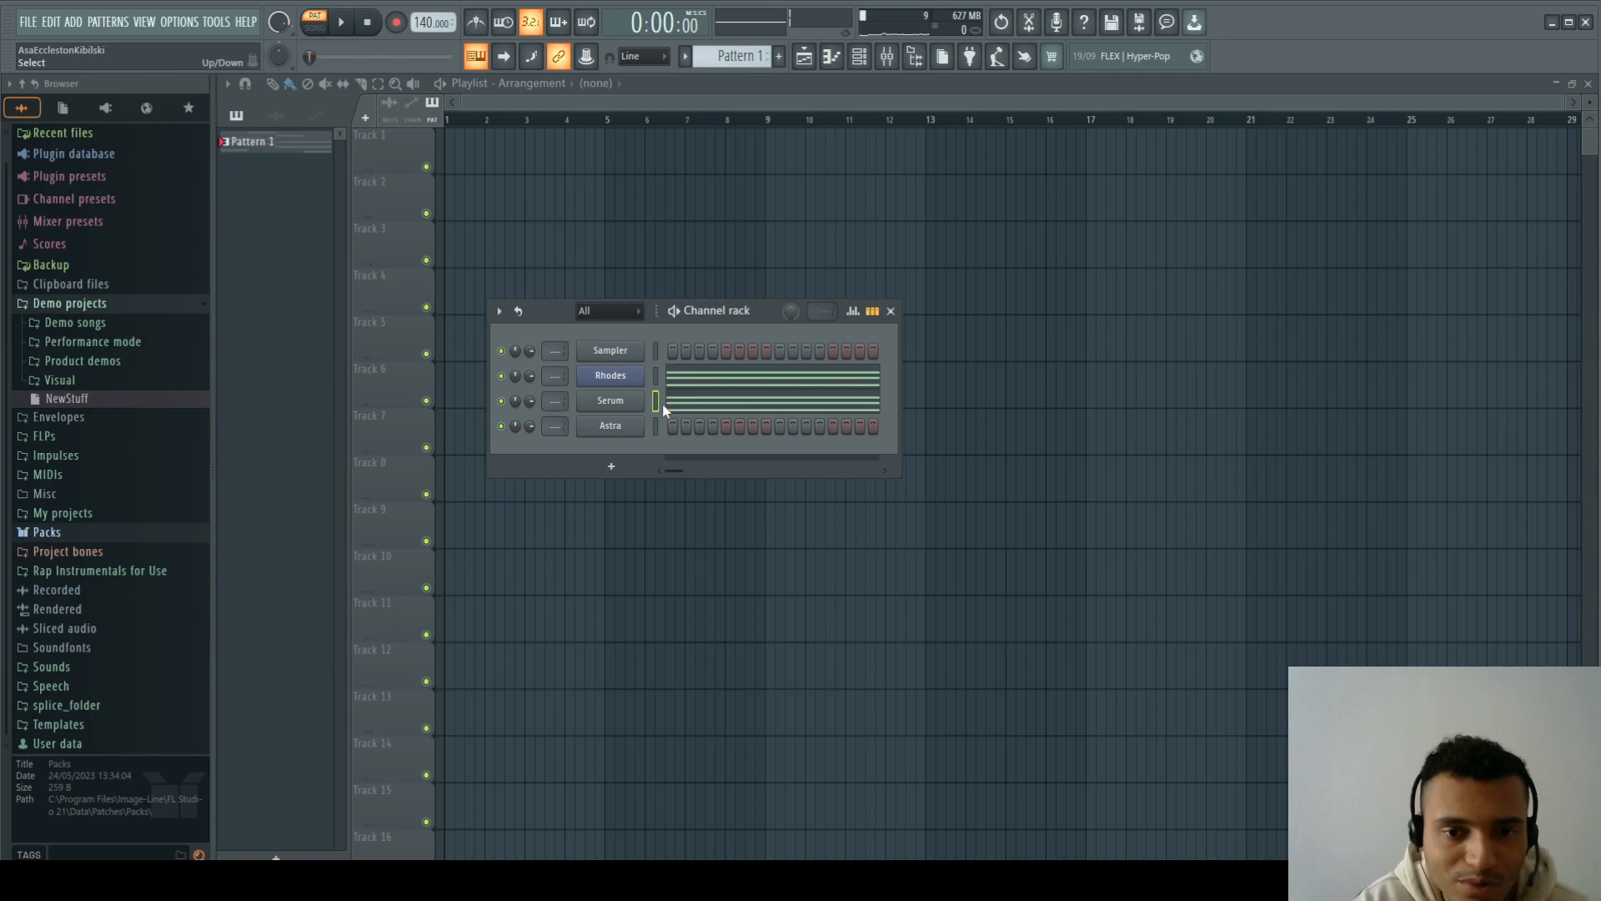
Step: Open the Serum channel's piano roll with the copied chords and save the project
{"action": "left_click", "coordinate": [696, 409]}
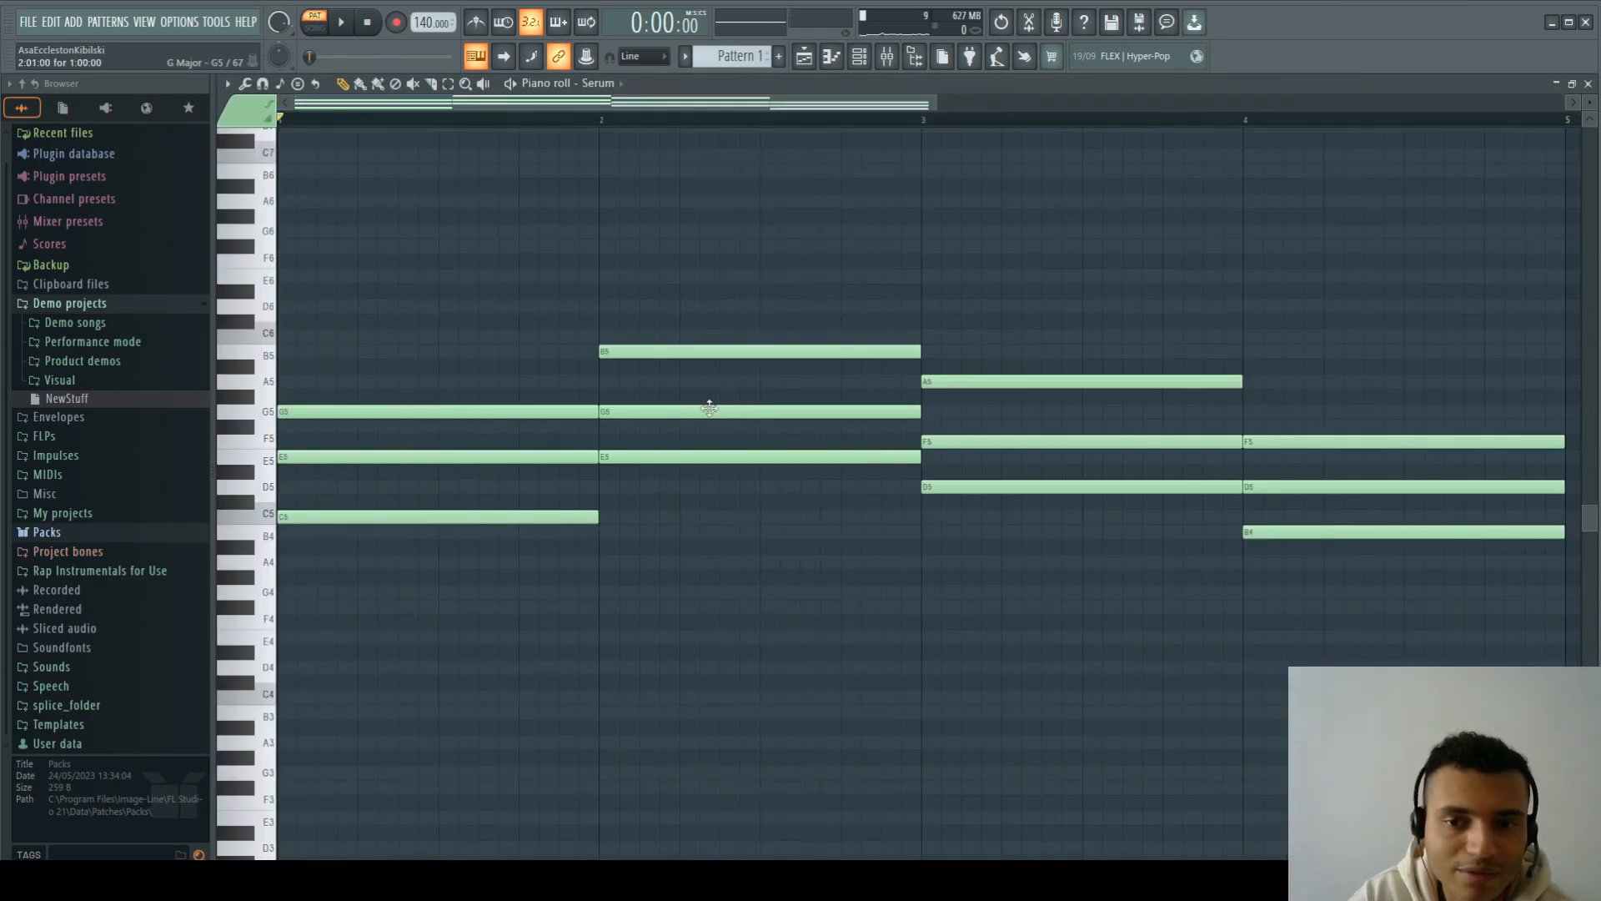
{"action": "left_click_drag", "start_coordinate": [927, 106], "coordinate": [964, 109]}
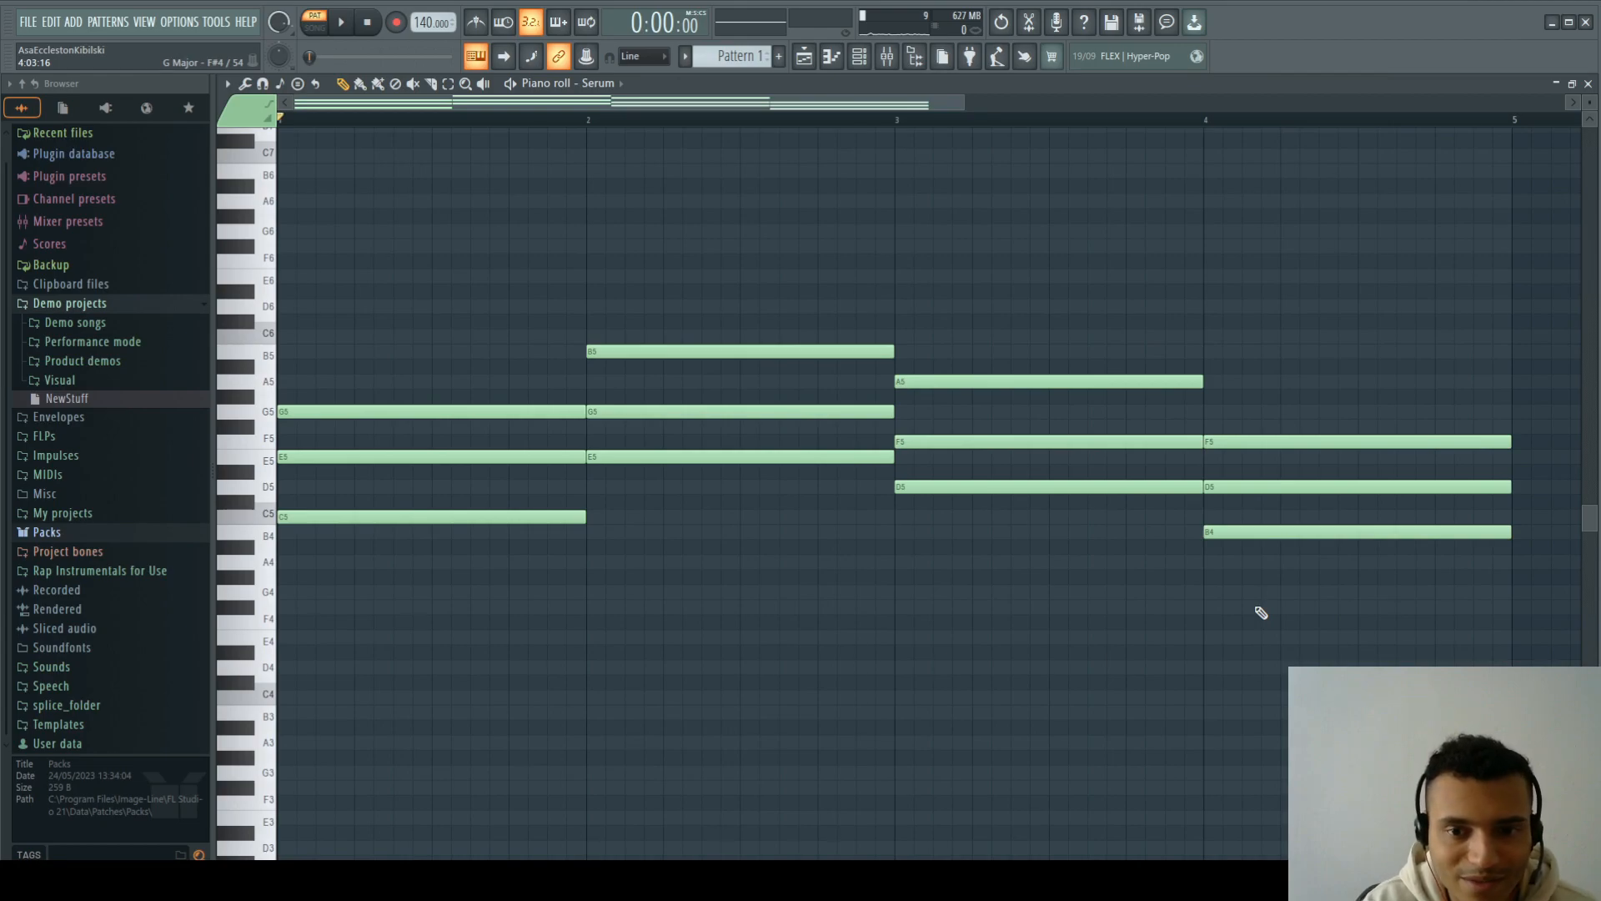
{"action": "key", "text": "ctrl+s"}
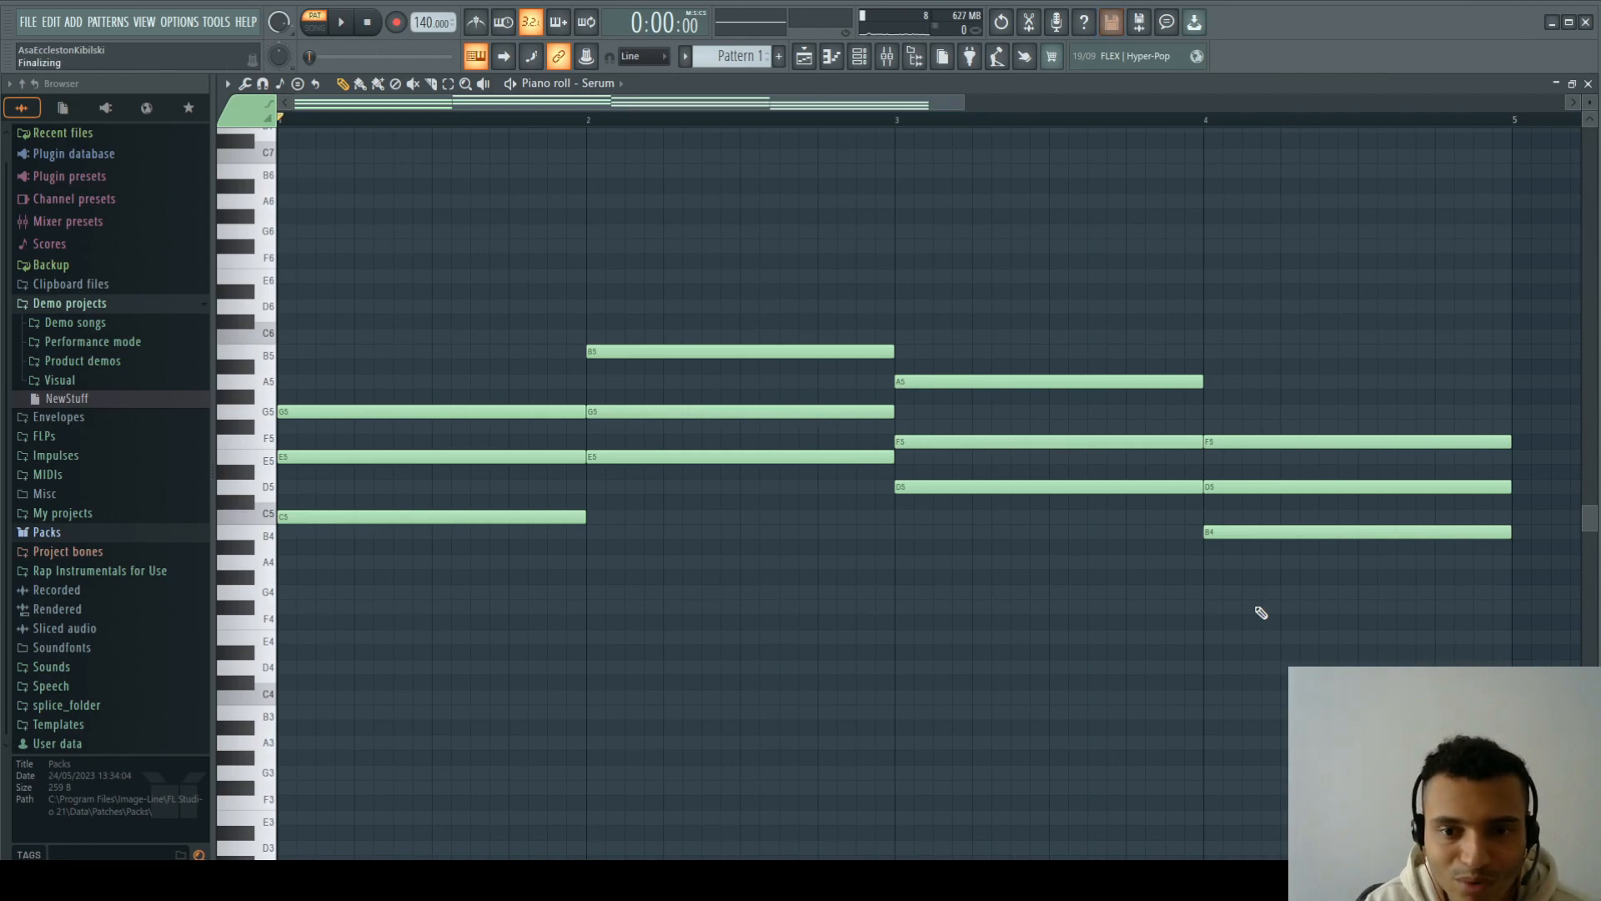
Step: Arpeggiate all the Serum chord notes with the Flip pattern at eighth-note spacing, raising the gate so each note lasts about a sixteenth
{"action": "left_click_drag", "start_coordinate": [1421, 645], "coordinate": [280, 271]}
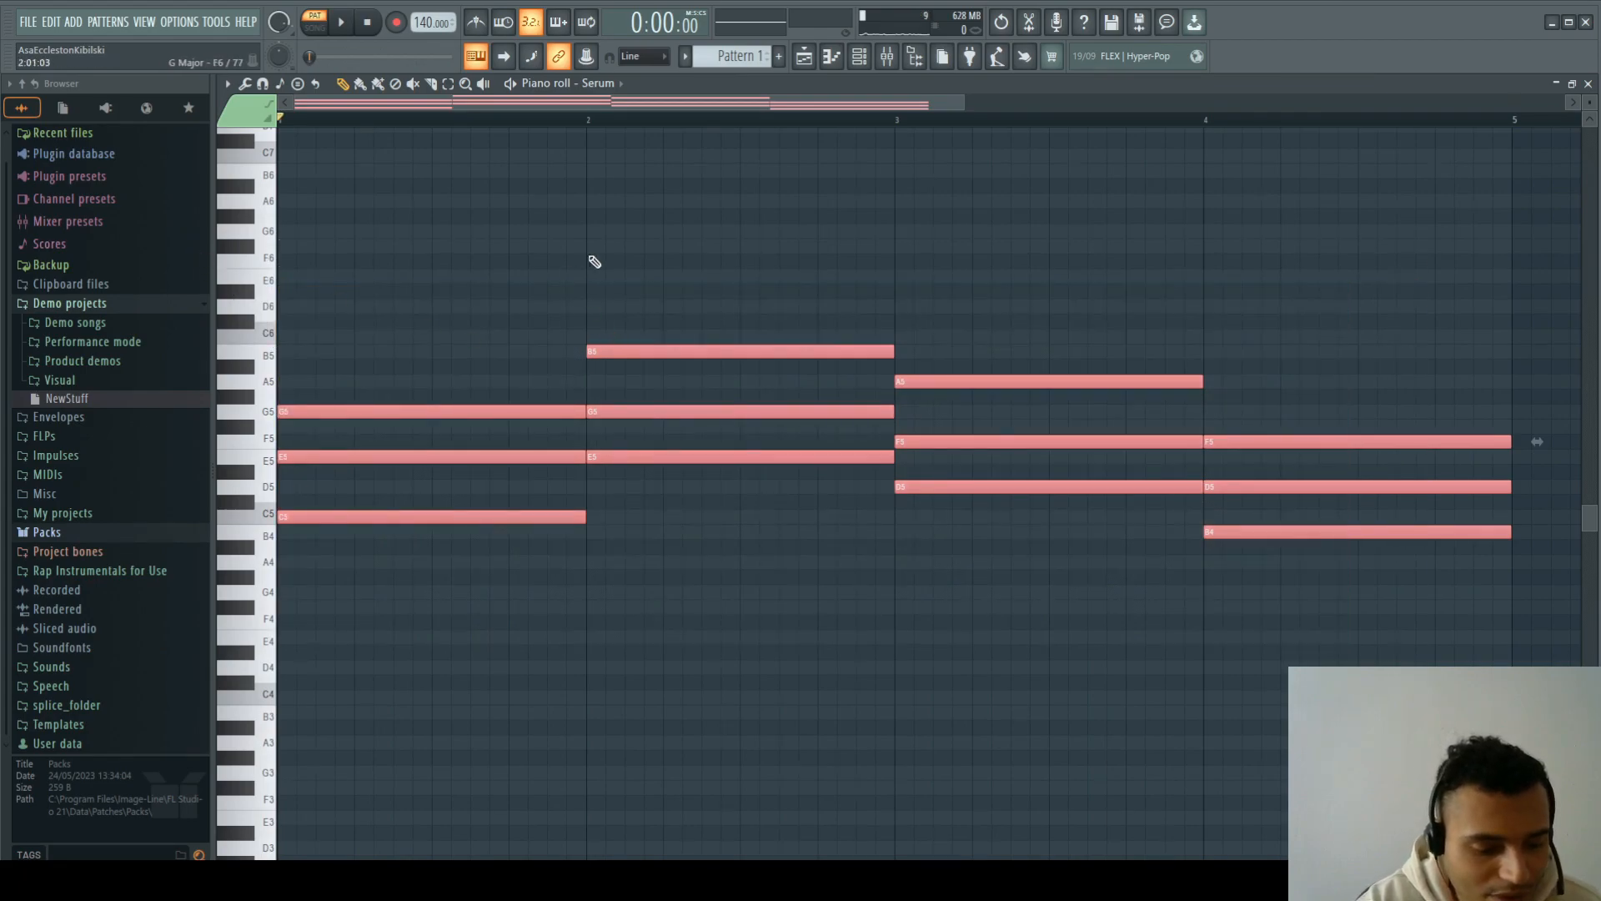
{"action": "key", "text": "alt+a"}
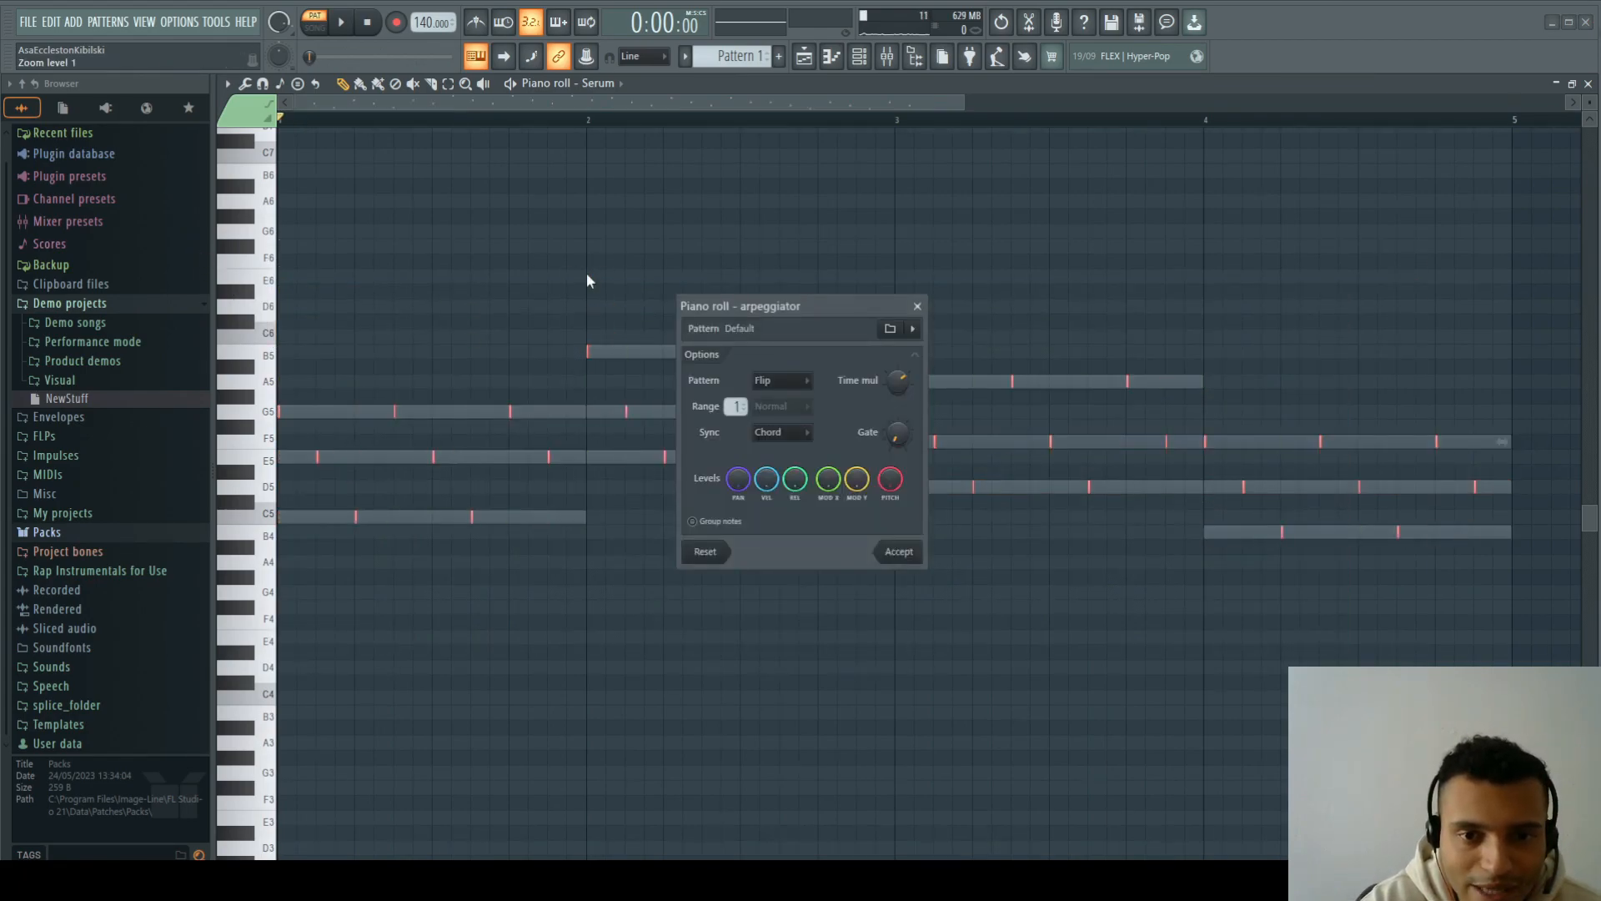
{"action": "left_click_drag", "start_coordinate": [812, 305], "coordinate": [812, 534]}
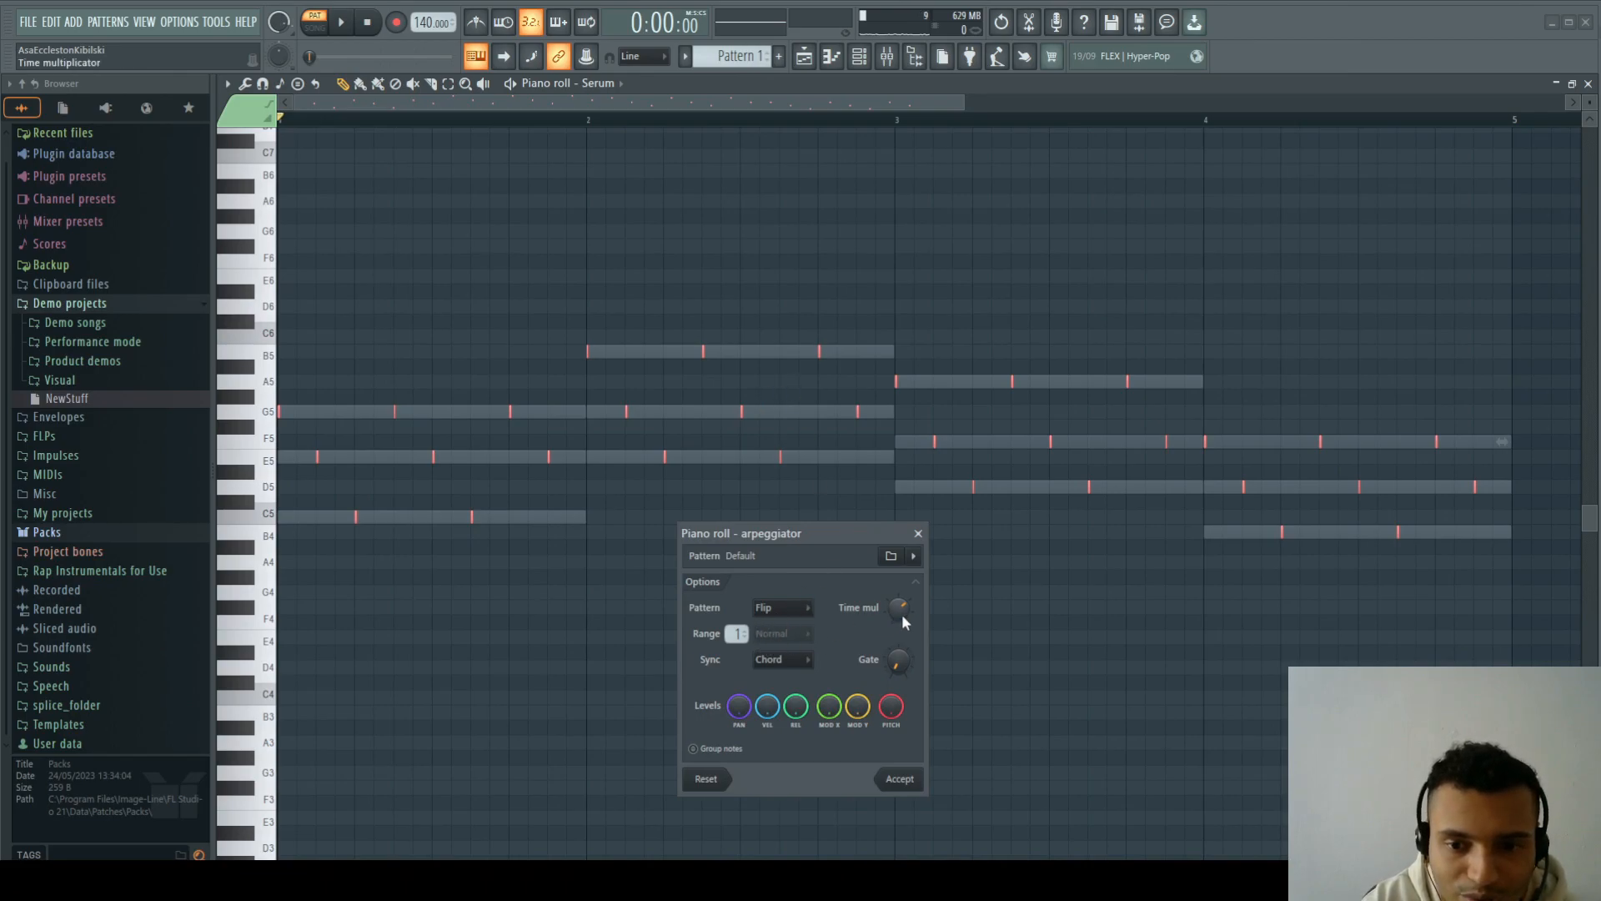
{"action": "left_click_drag", "start_coordinate": [898, 659], "coordinate": [898, 588]}
{"action": "left_click_drag", "start_coordinate": [1536, 441], "coordinate": [1515, 441]}
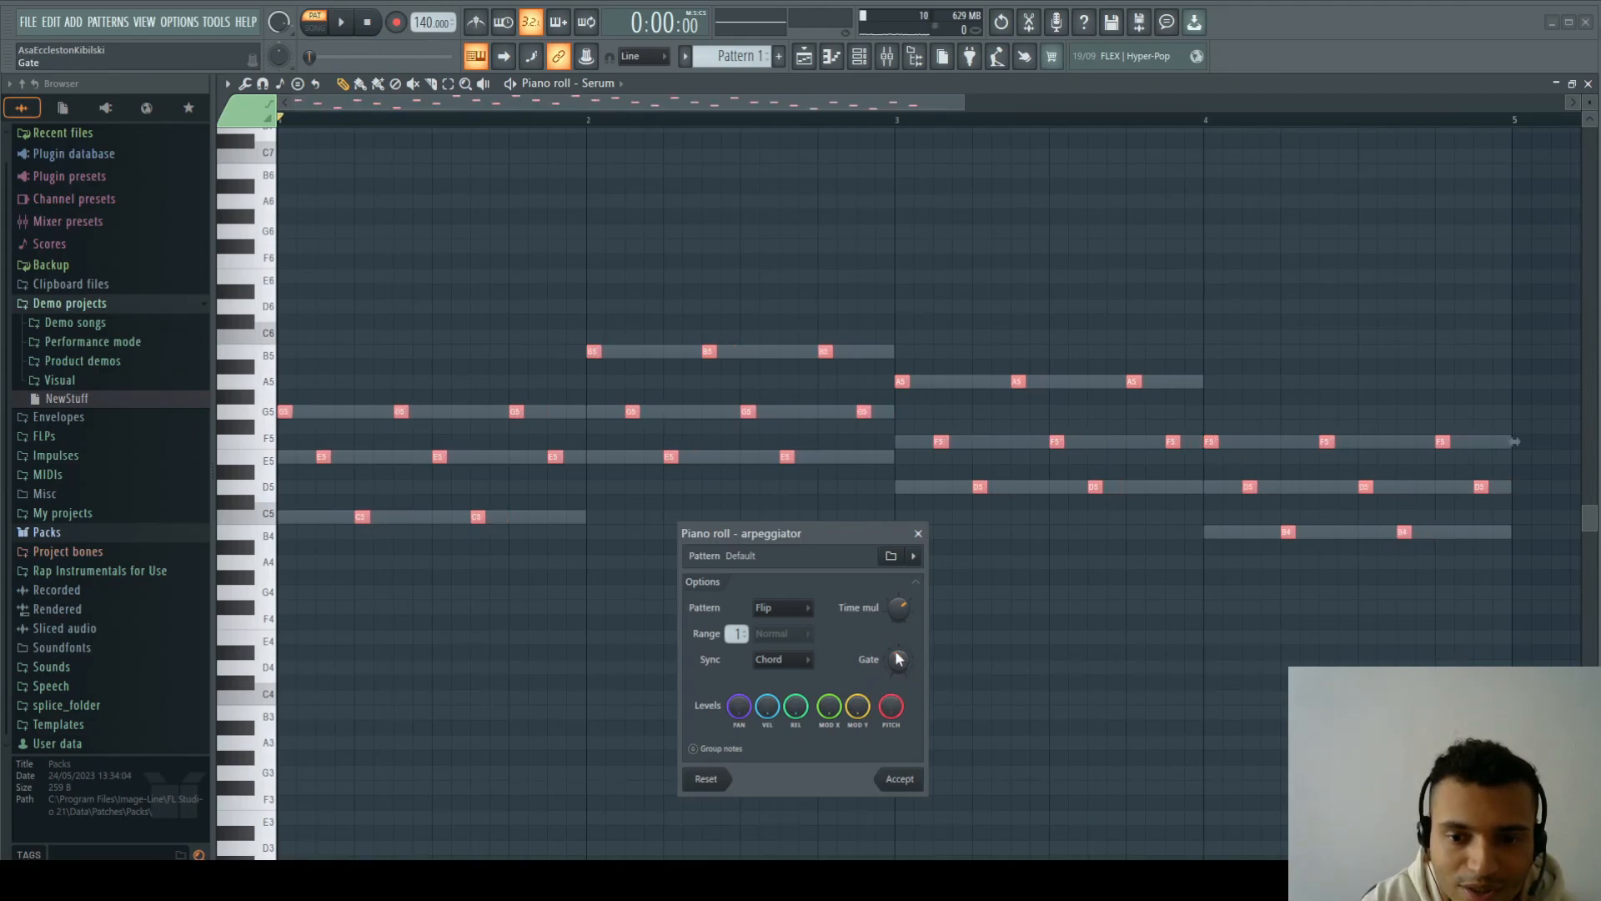
{"action": "left_click_drag", "start_coordinate": [1513, 441], "coordinate": [1521, 441]}
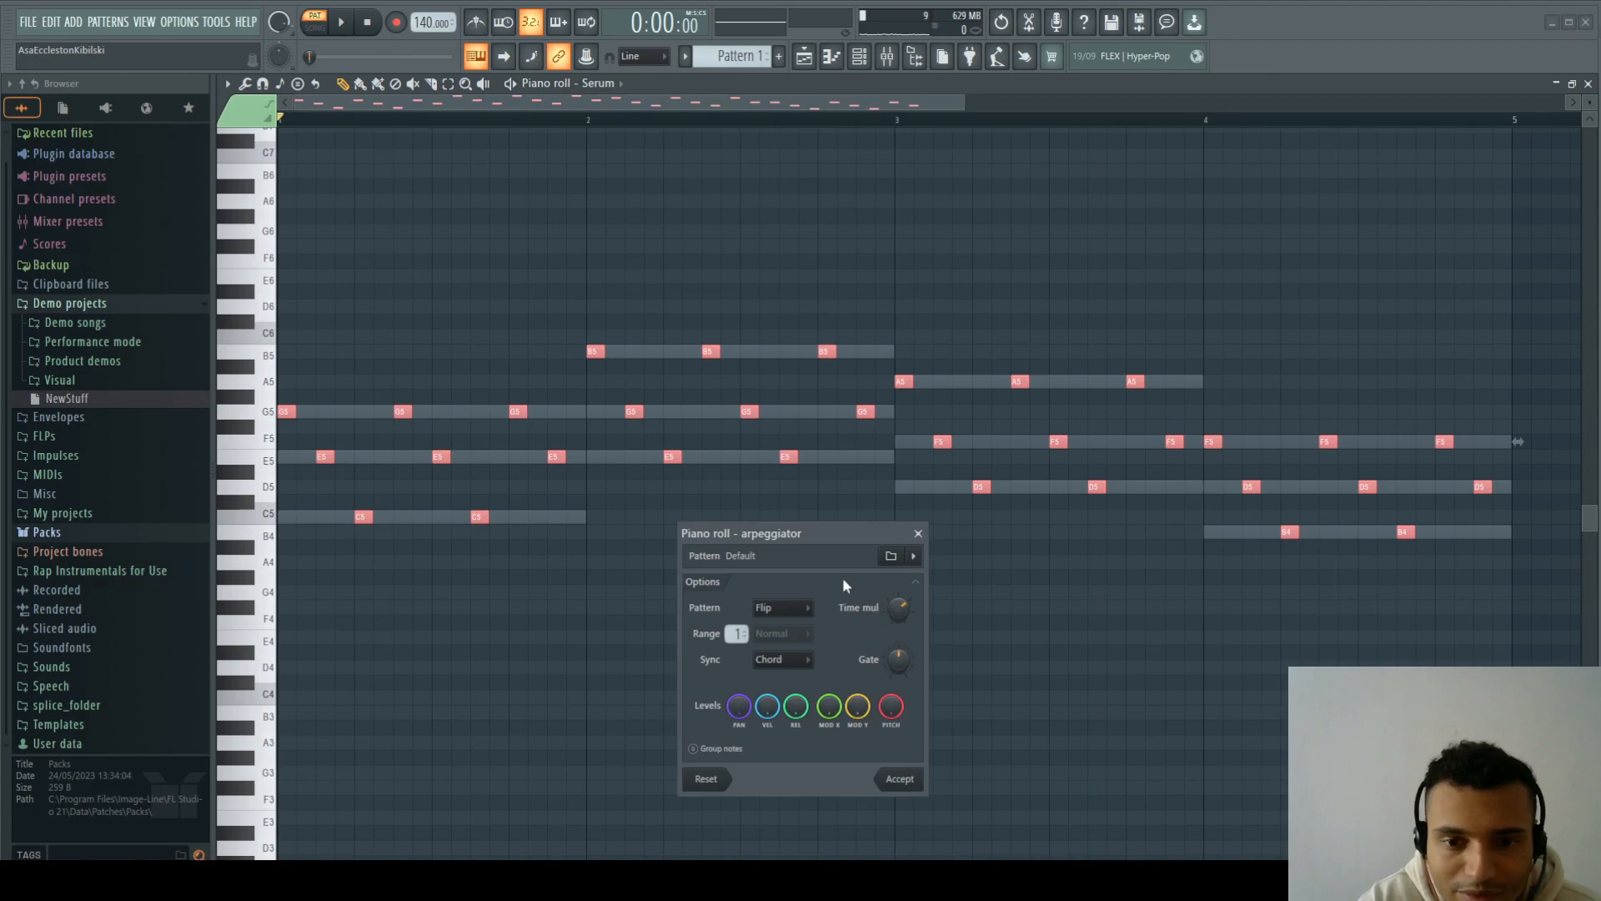
Step: Try faster and slower time multiplier settings for the Serum arpeggio while playing the pattern
{"action": "left_click_drag", "start_coordinate": [1518, 441], "coordinate": [1528, 441]}
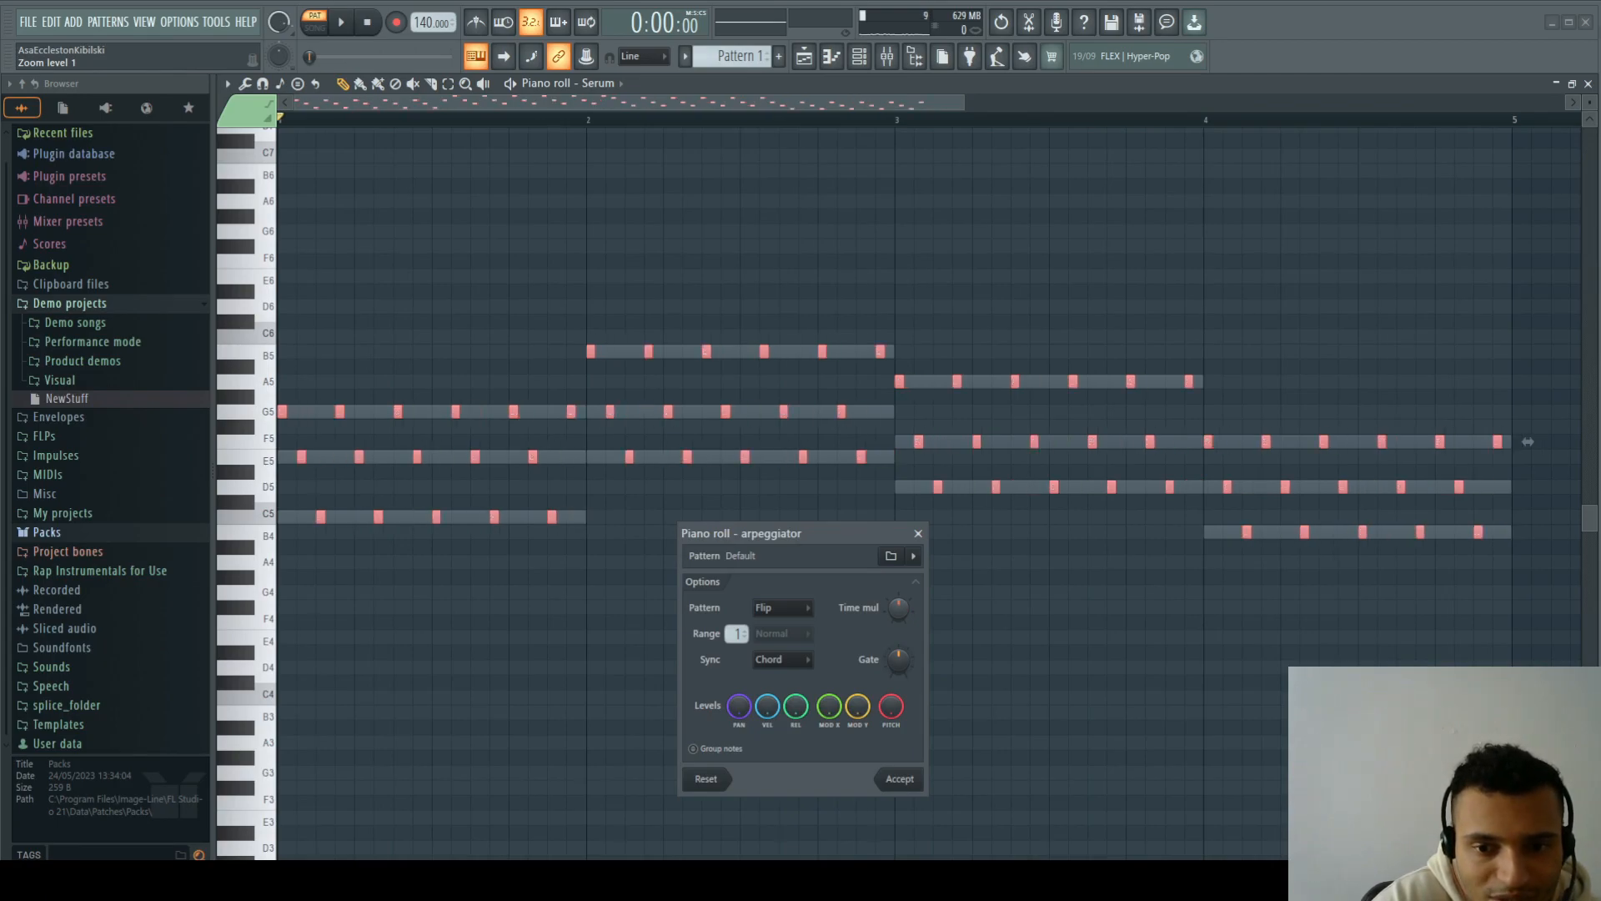
{"action": "left_click_drag", "start_coordinate": [1527, 441], "coordinate": [1528, 441]}
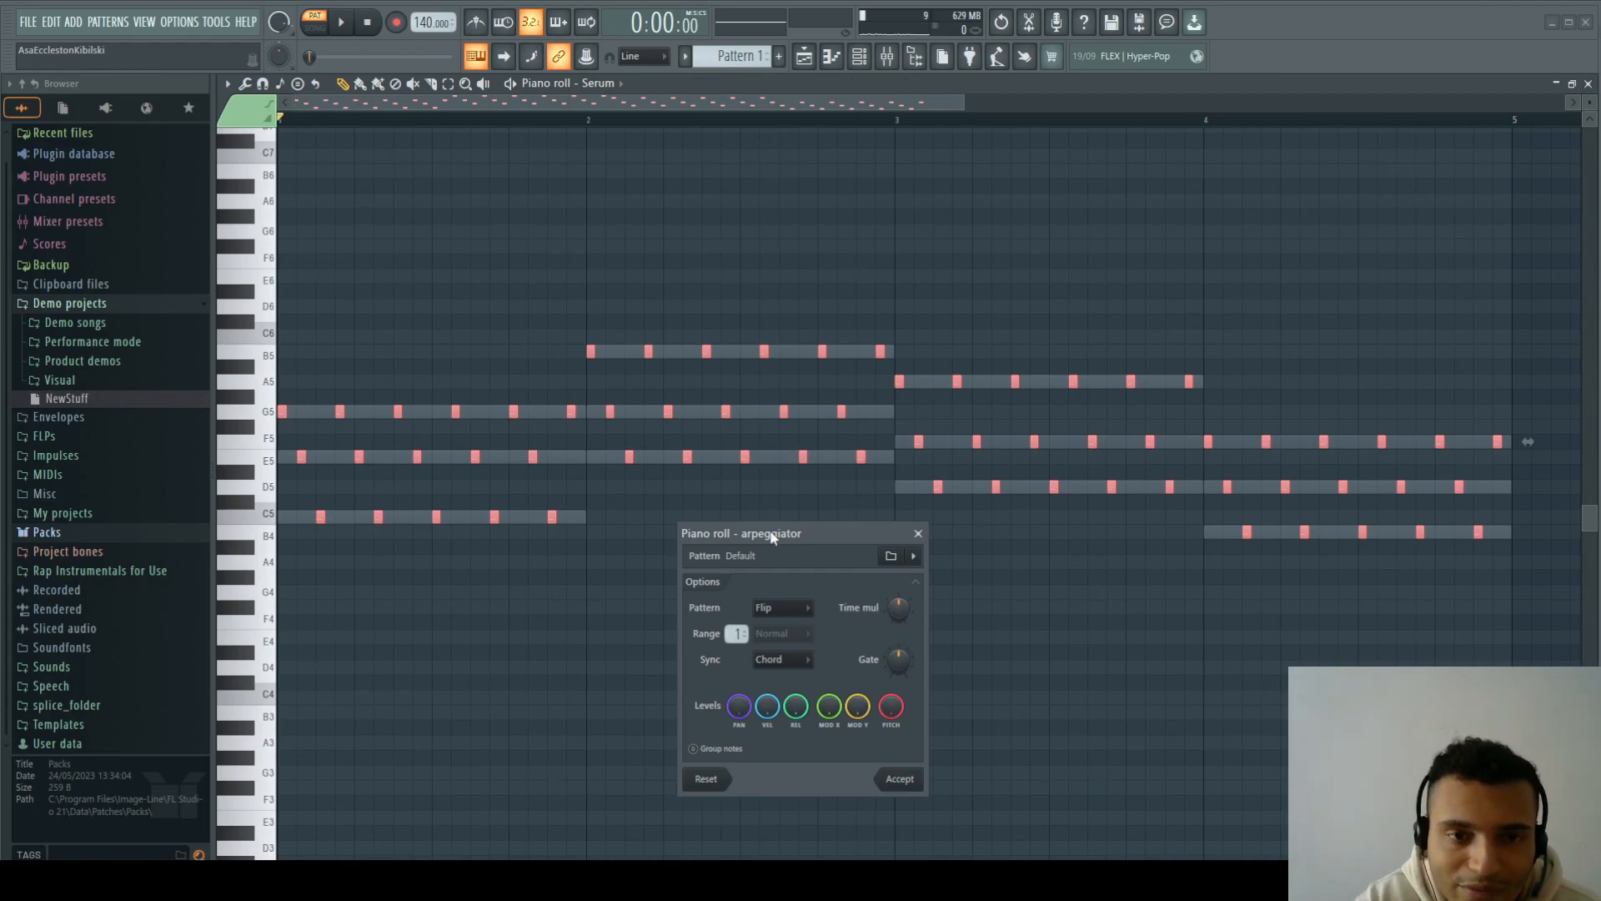
{"action": "key", "text": "space"}
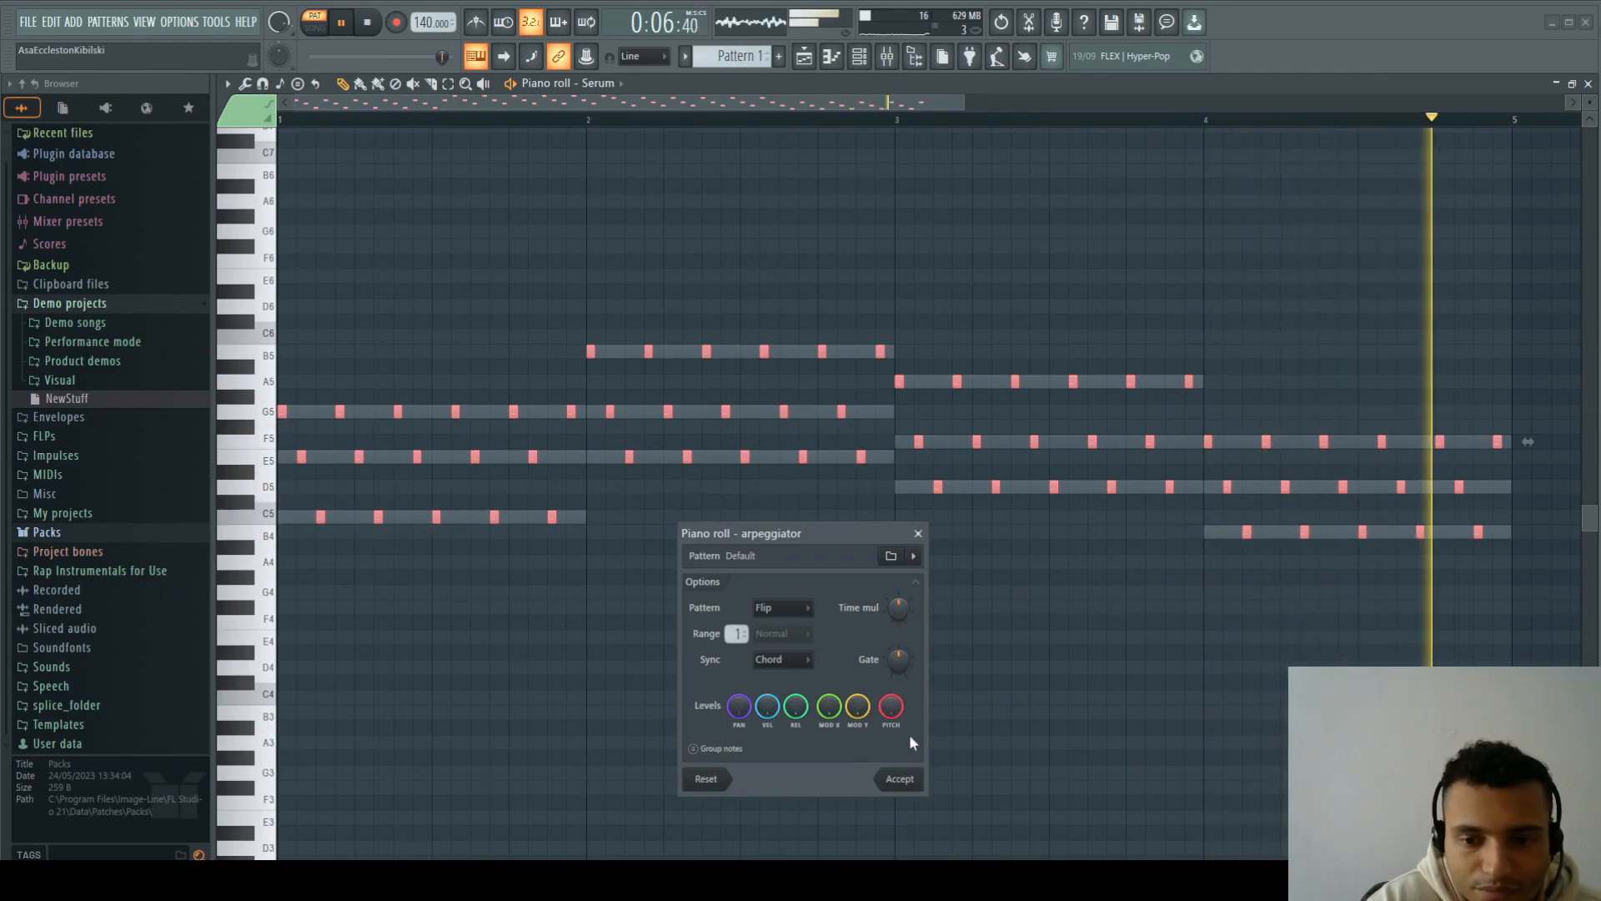
{"action": "left_click_drag", "start_coordinate": [899, 605], "coordinate": [899, 587]}
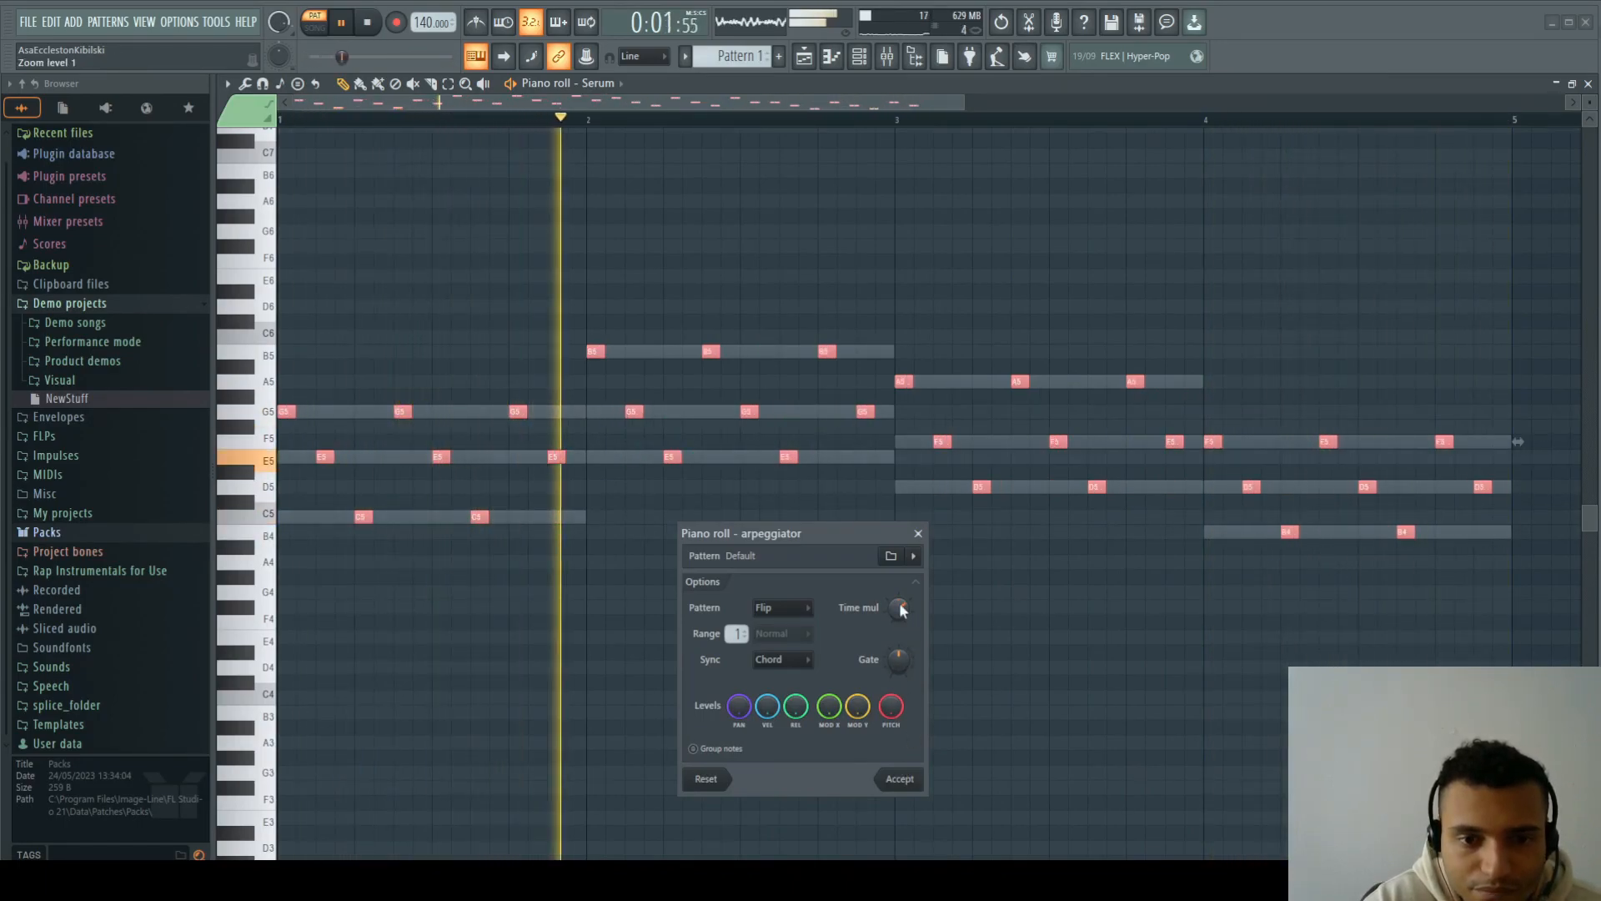
{"action": "scroll", "coordinate": [898, 608], "scroll_direction": "up", "scroll_amount": 2}
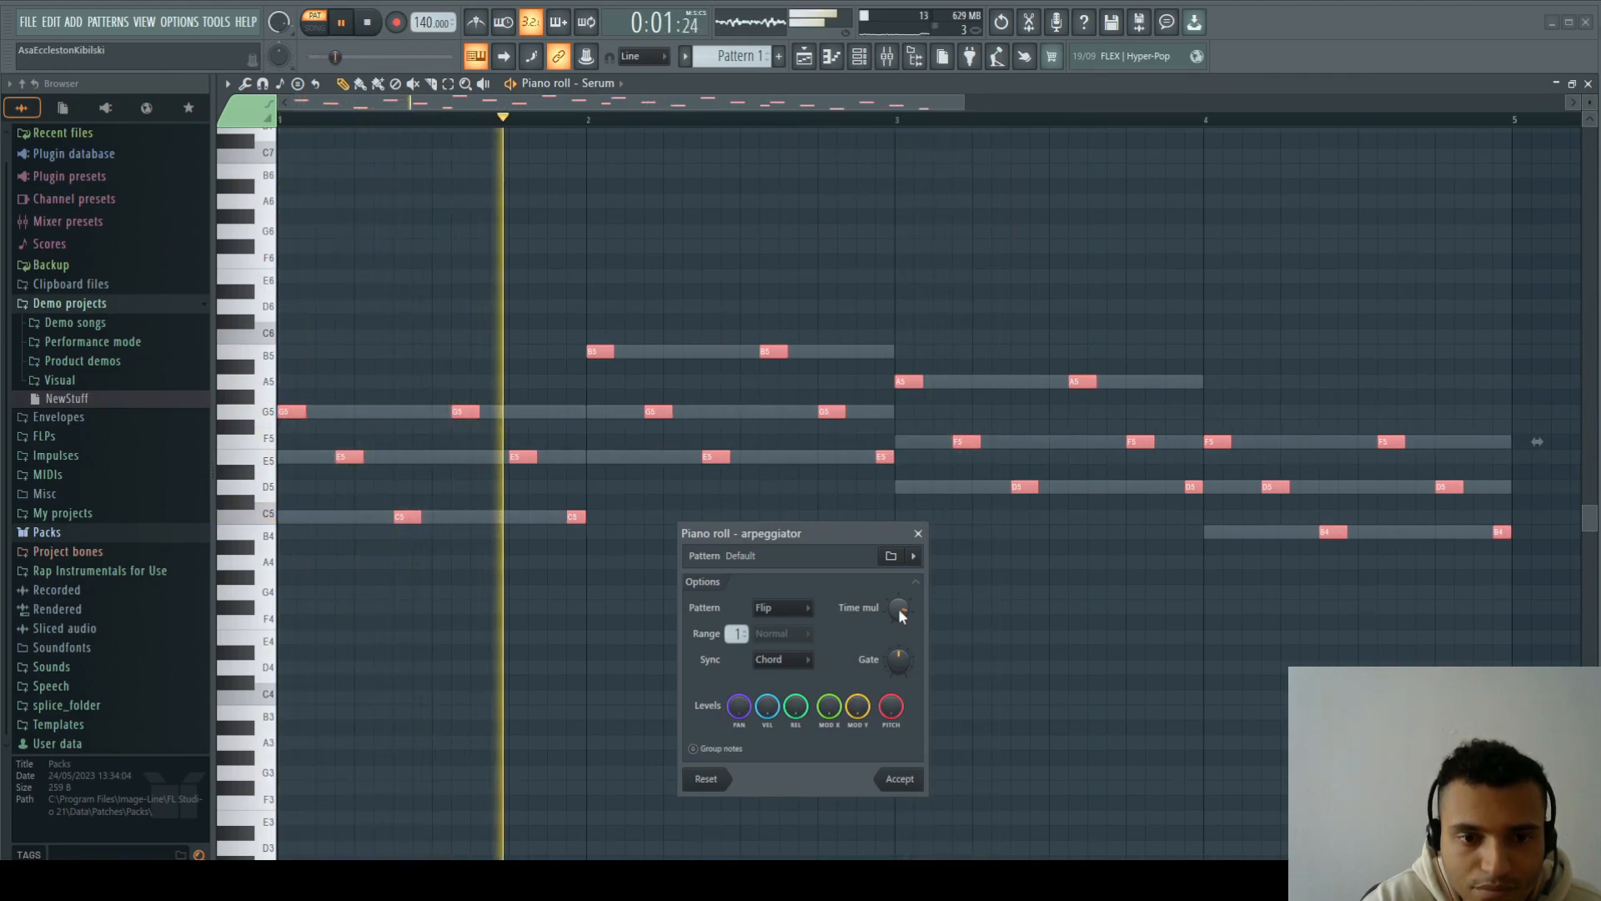
{"action": "scroll", "coordinate": [898, 608], "scroll_direction": "down", "scroll_amount": 3}
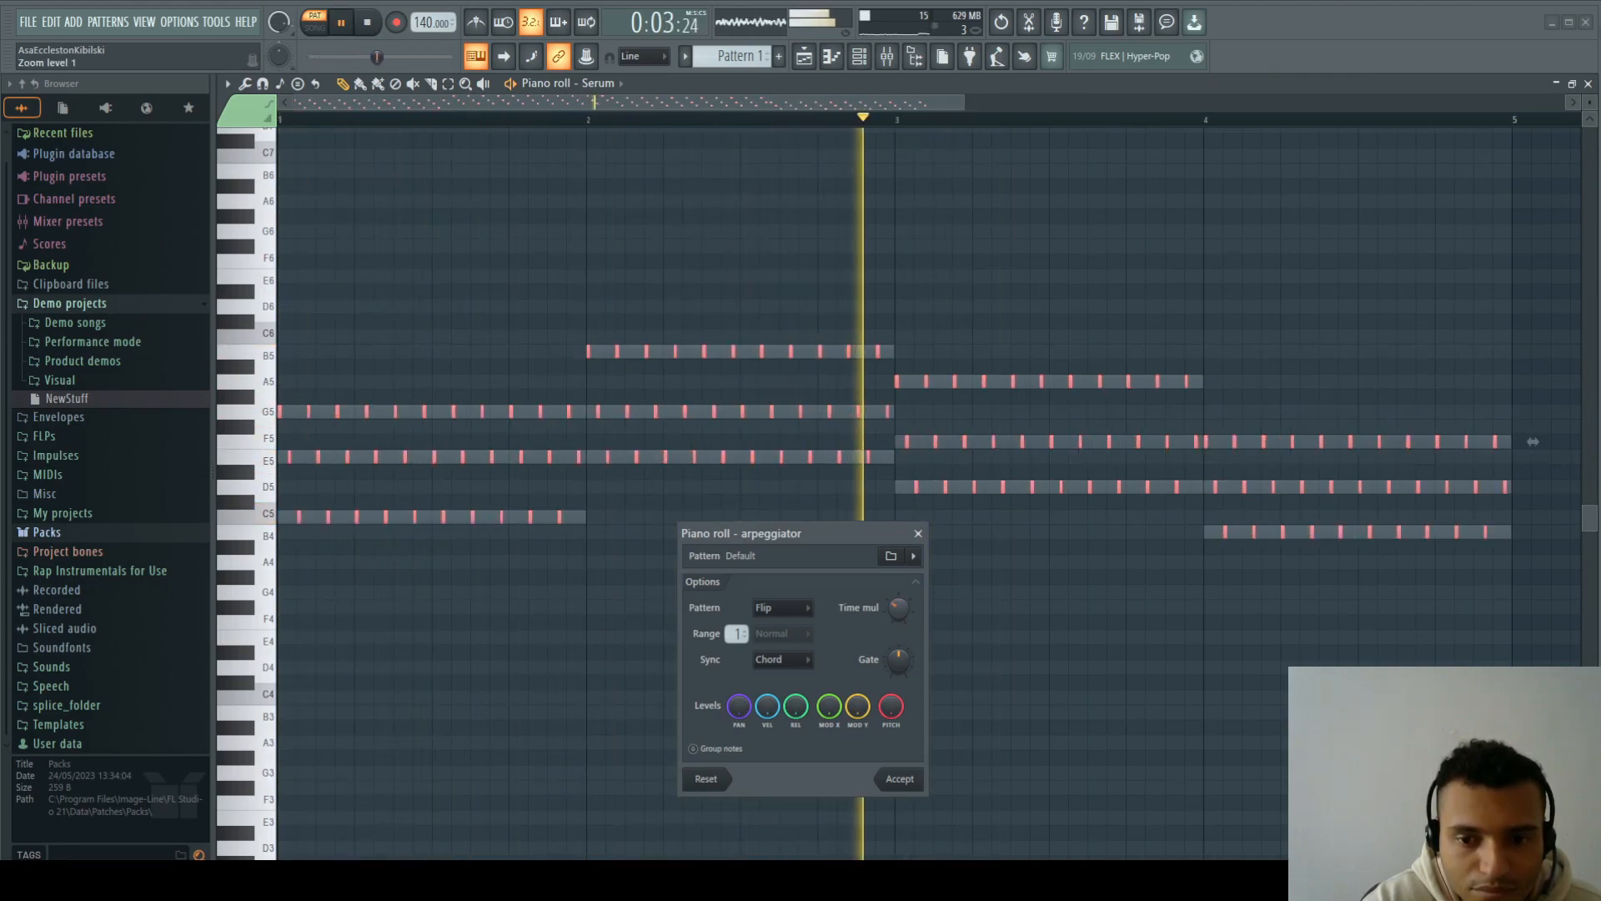
{"action": "scroll", "coordinate": [898, 608], "scroll_direction": "down", "scroll_amount": 2}
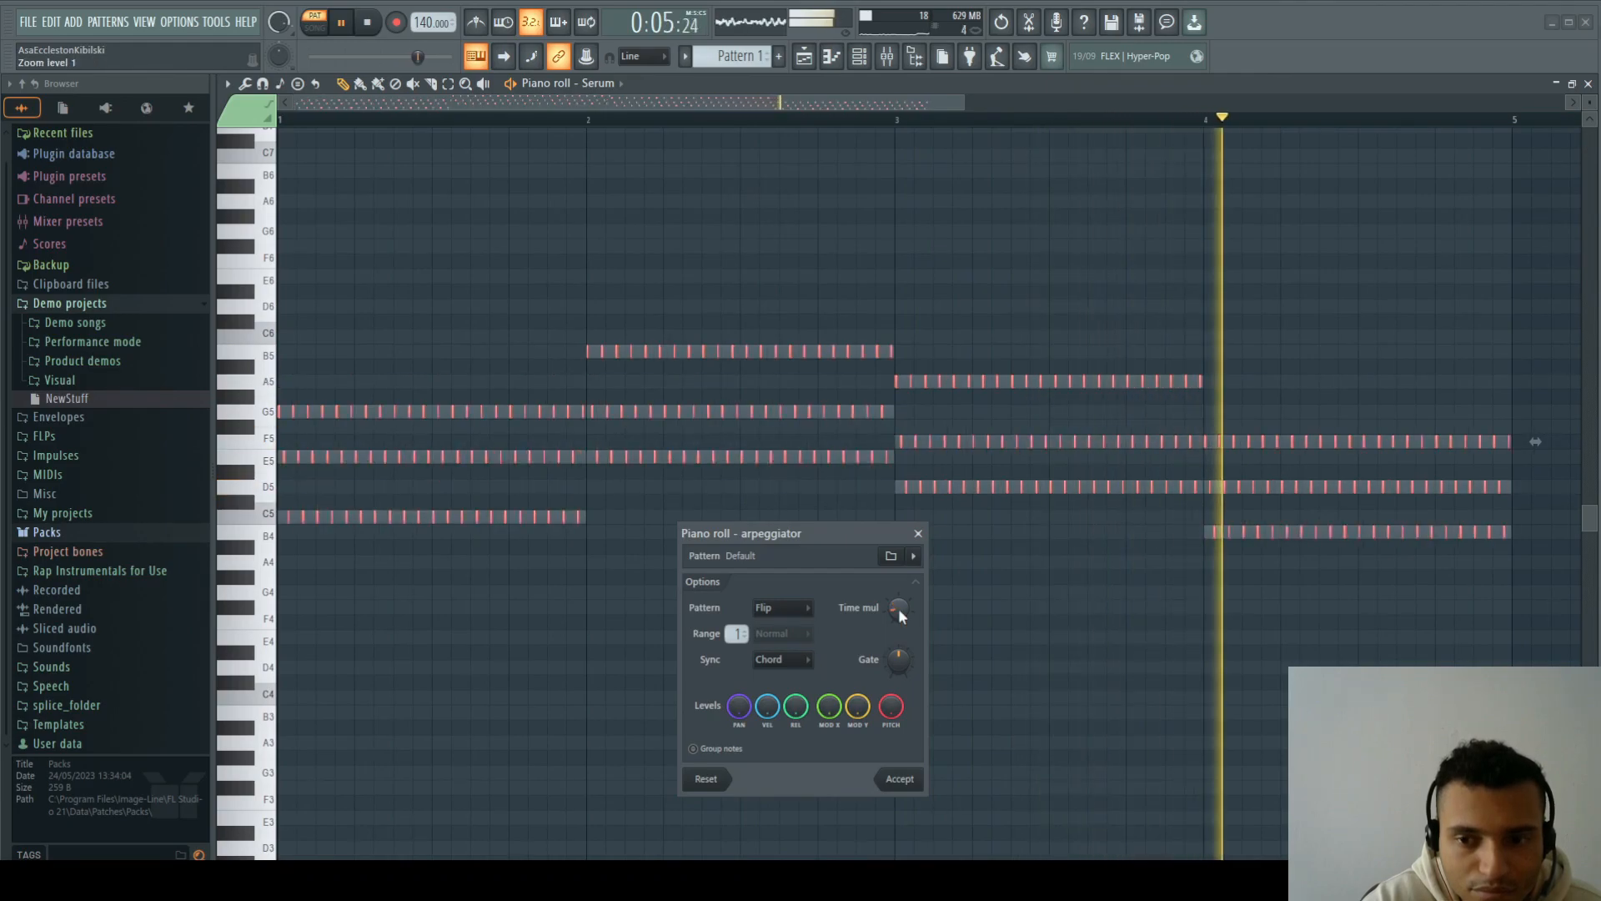
{"action": "key", "text": "space"}
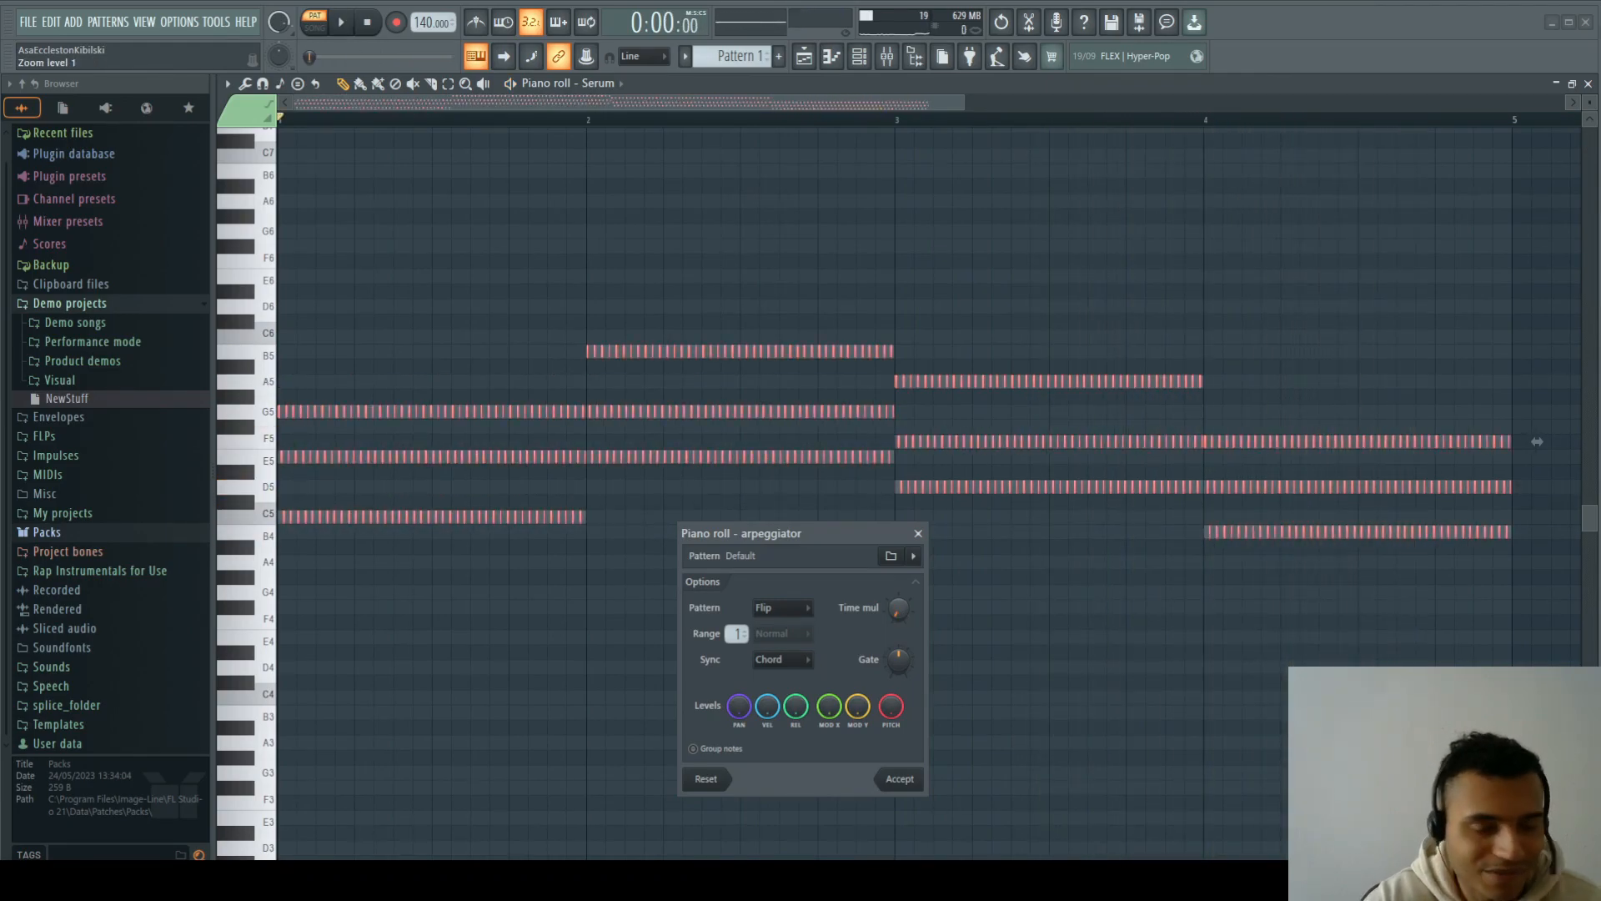
Step: Set the arpeggio's time multiplier to eighth-note spacing, preview it briefly and accept the arpeggiator
{"action": "scroll", "coordinate": [898, 608], "scroll_direction": "up", "scroll_amount": 4}
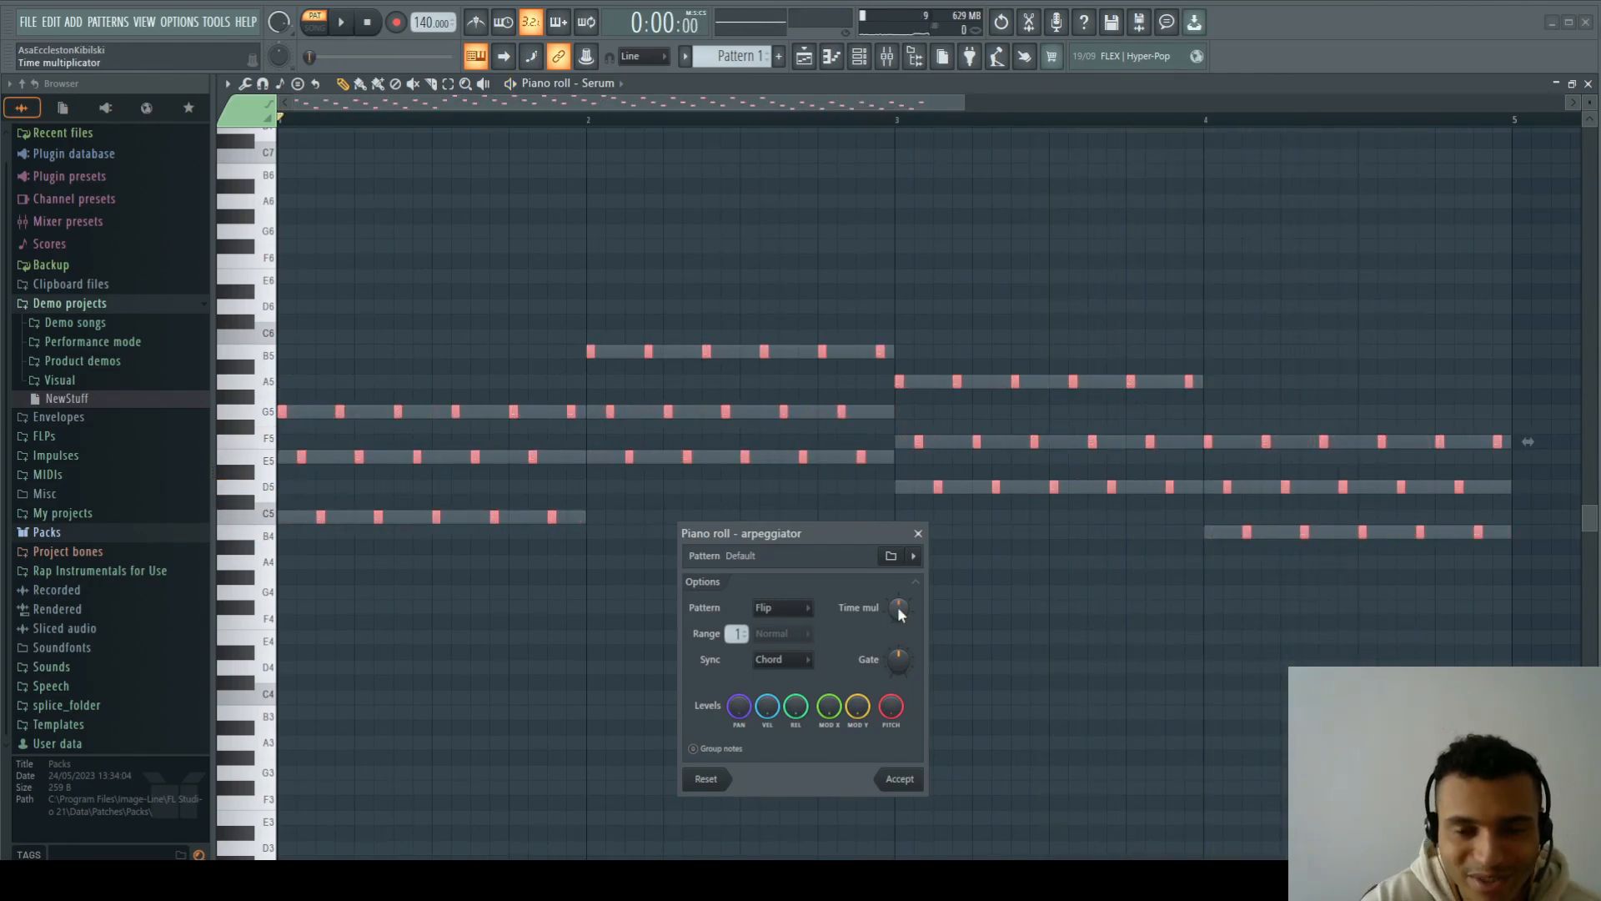
{"action": "left_click_drag", "start_coordinate": [898, 608], "coordinate": [898, 582]}
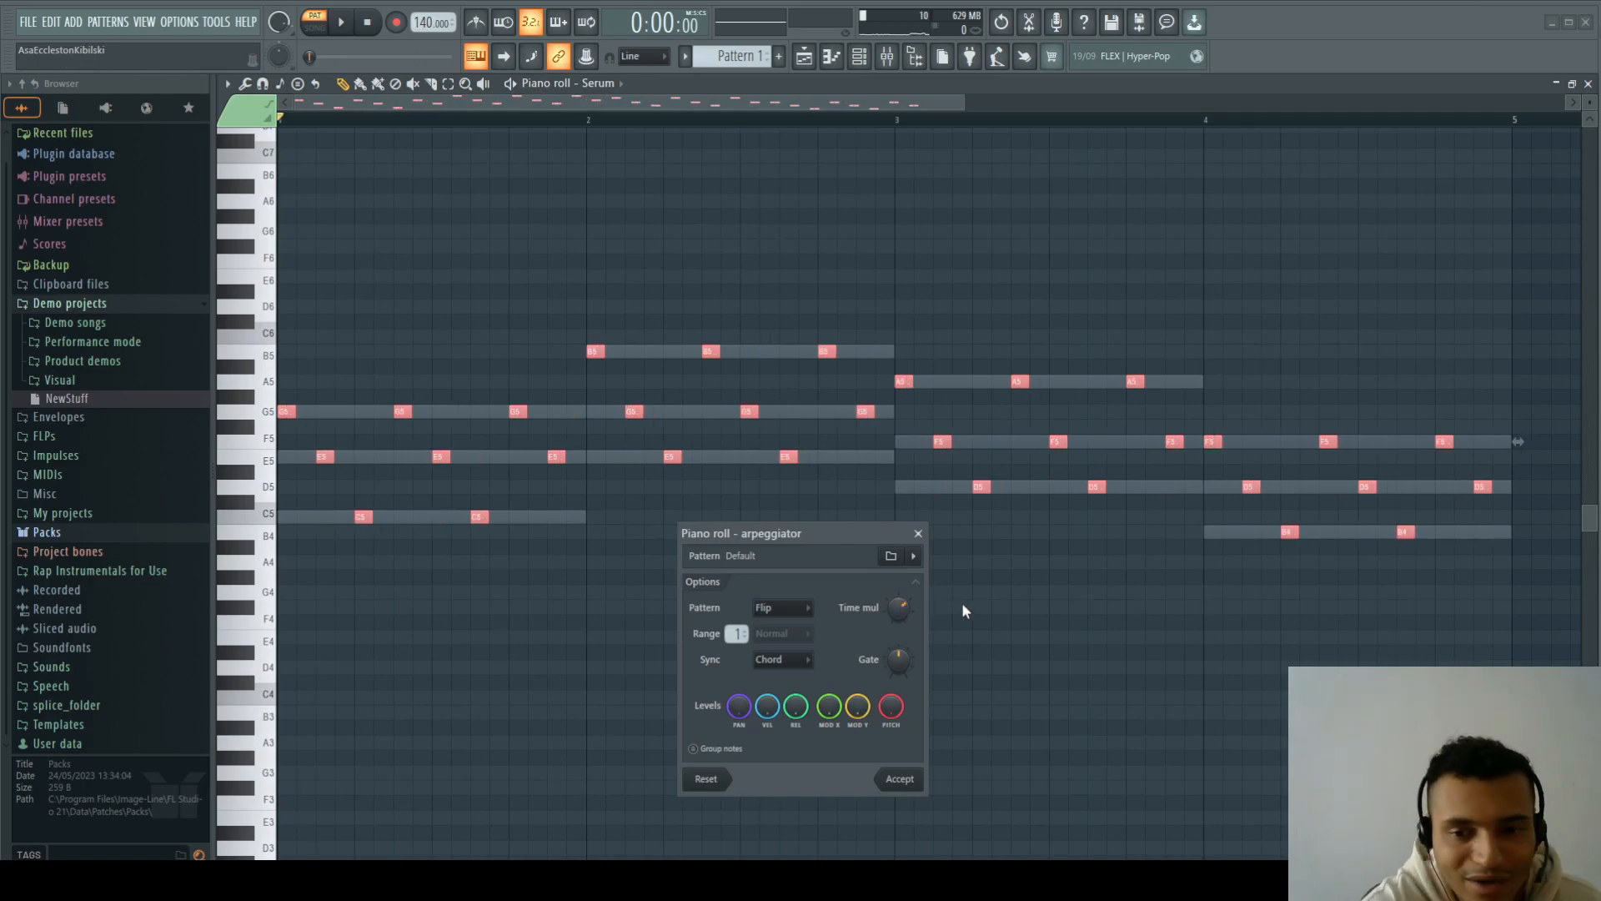
{"action": "key", "text": "space"}
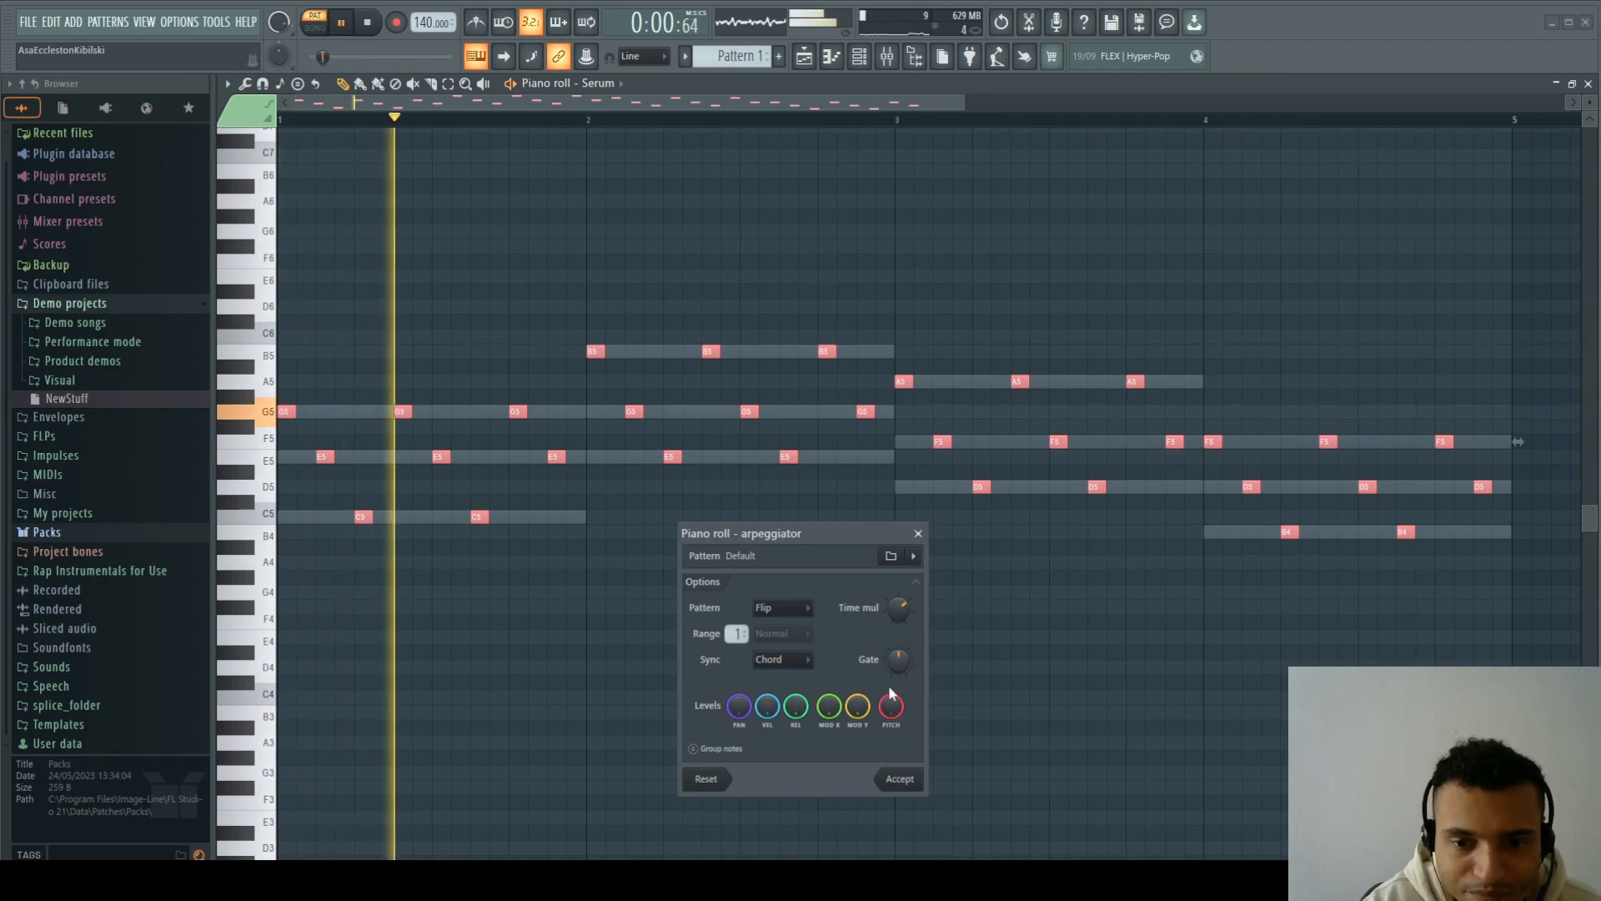
{"action": "key", "text": "space"}
{"action": "left_click", "coordinate": [900, 779]}
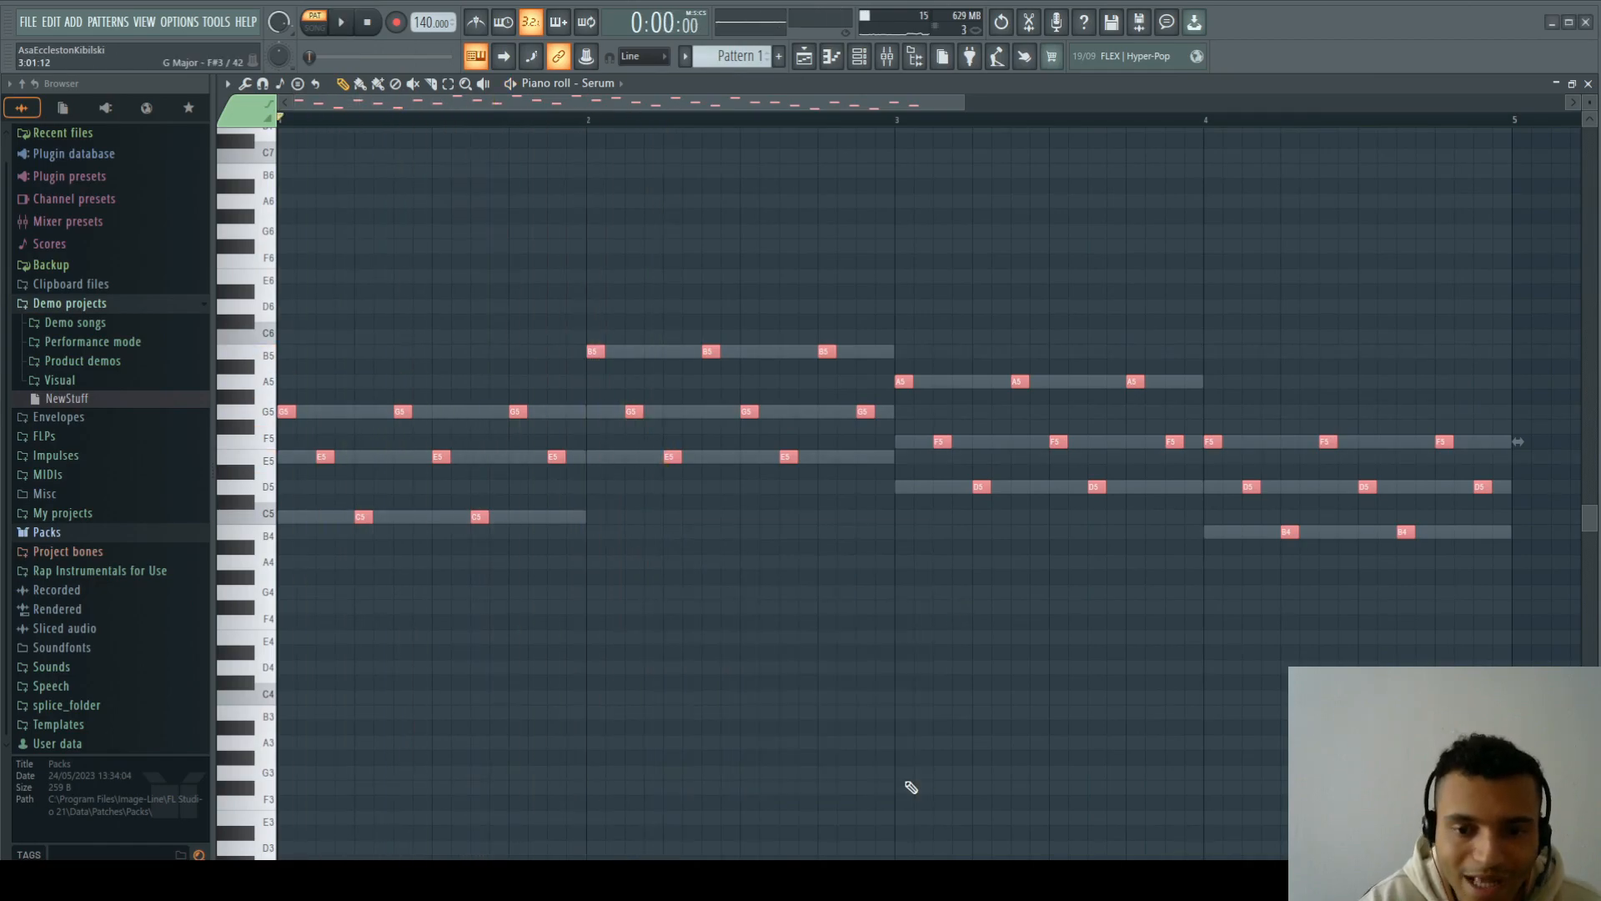
Step: Close the Serum piano roll and play the pattern to hear the arpeggio with the Rhodes chords
{"action": "left_click", "coordinate": [1588, 86]}
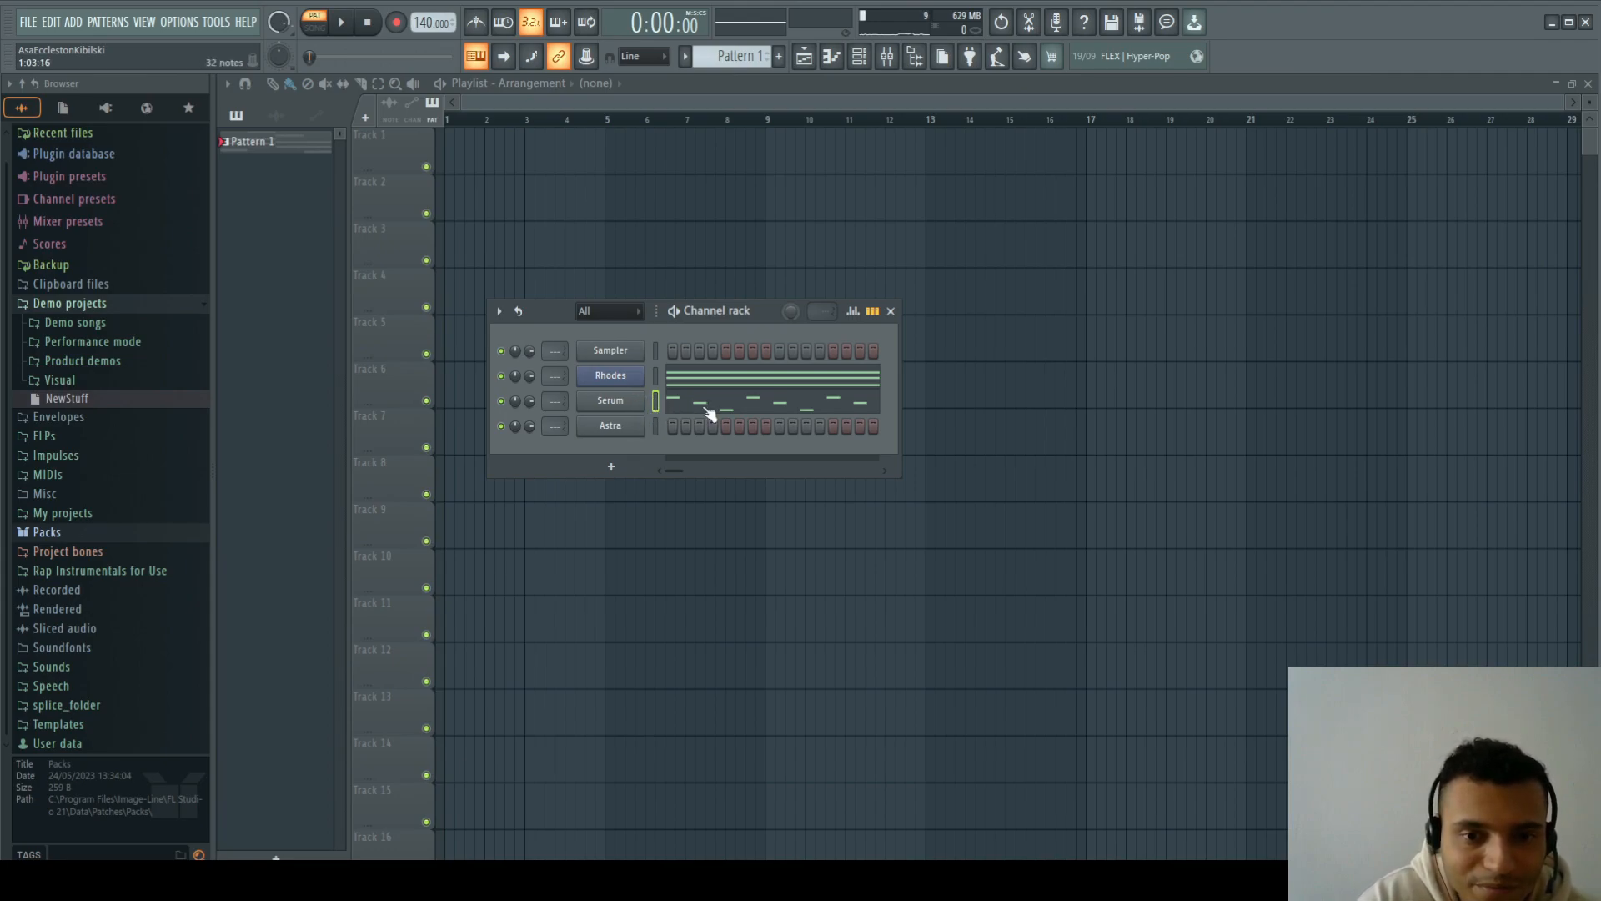
{"action": "key", "text": "space"}
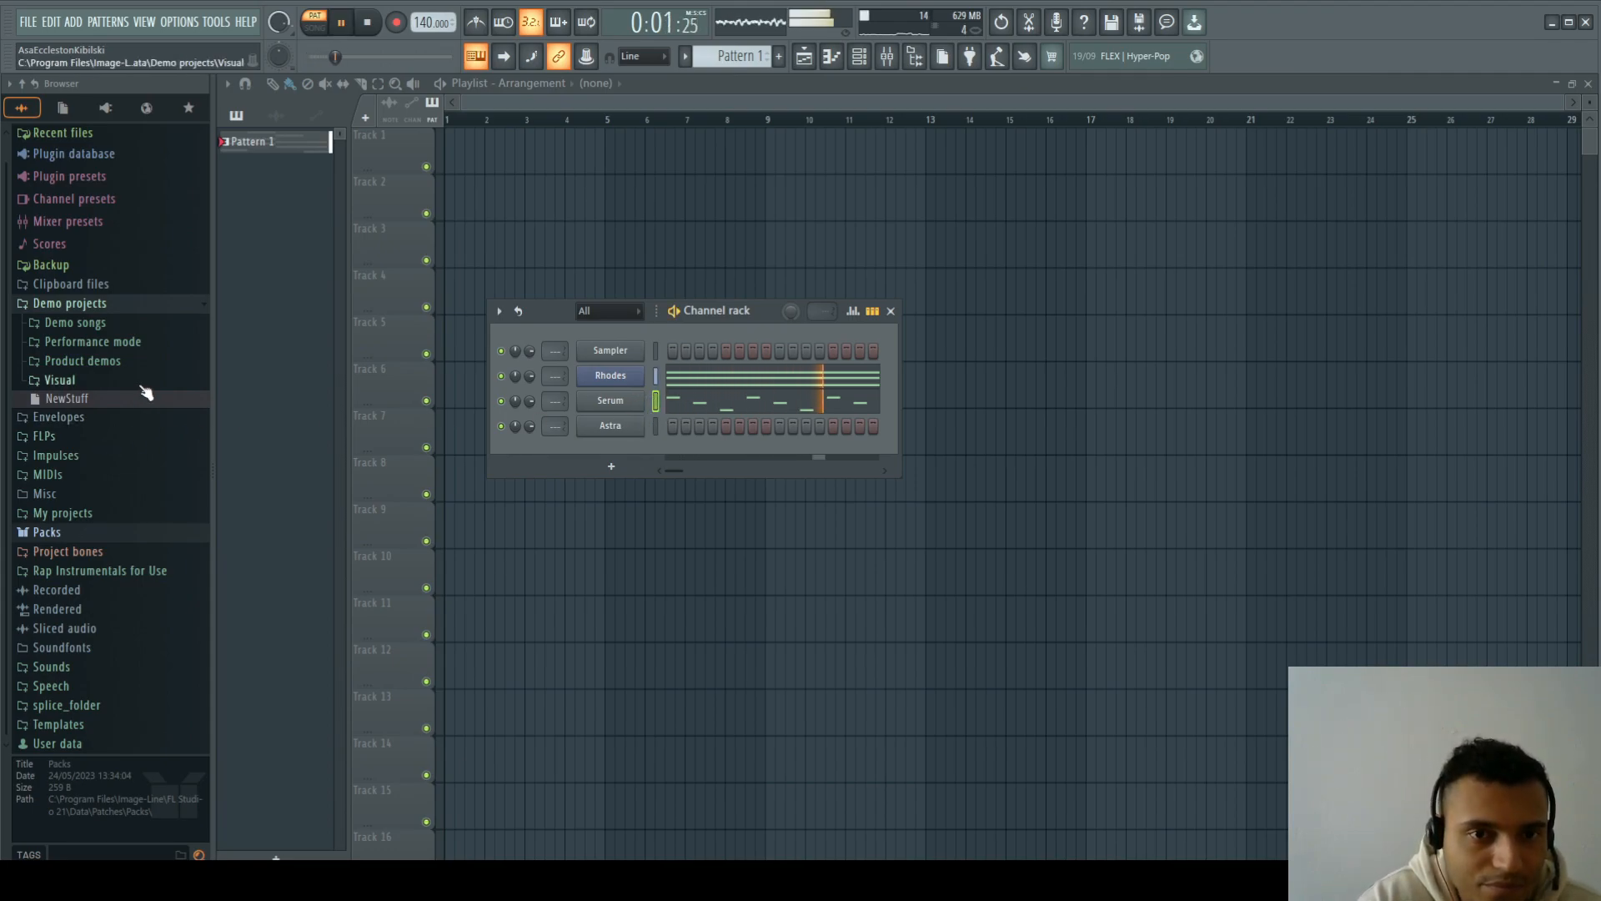
{"action": "key", "text": "space"}
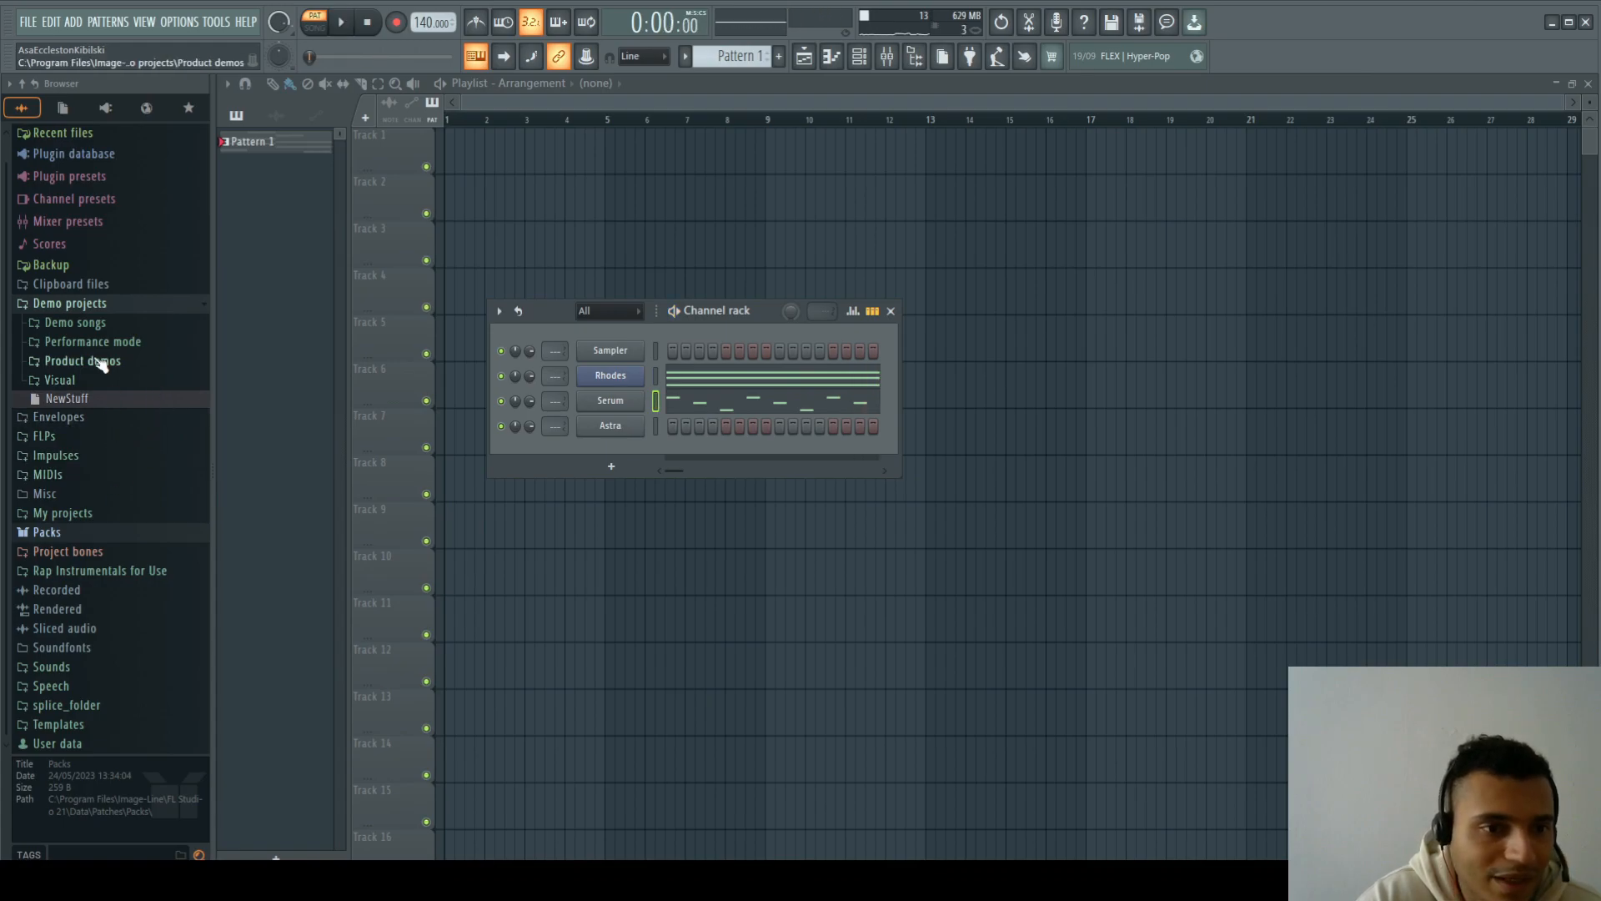
Step: Add FPC 1 Kick from the Drums pack as a new channel with hits on steps 1, 5, 9 and 13, and preview it
{"action": "left_click", "coordinate": [117, 305]}
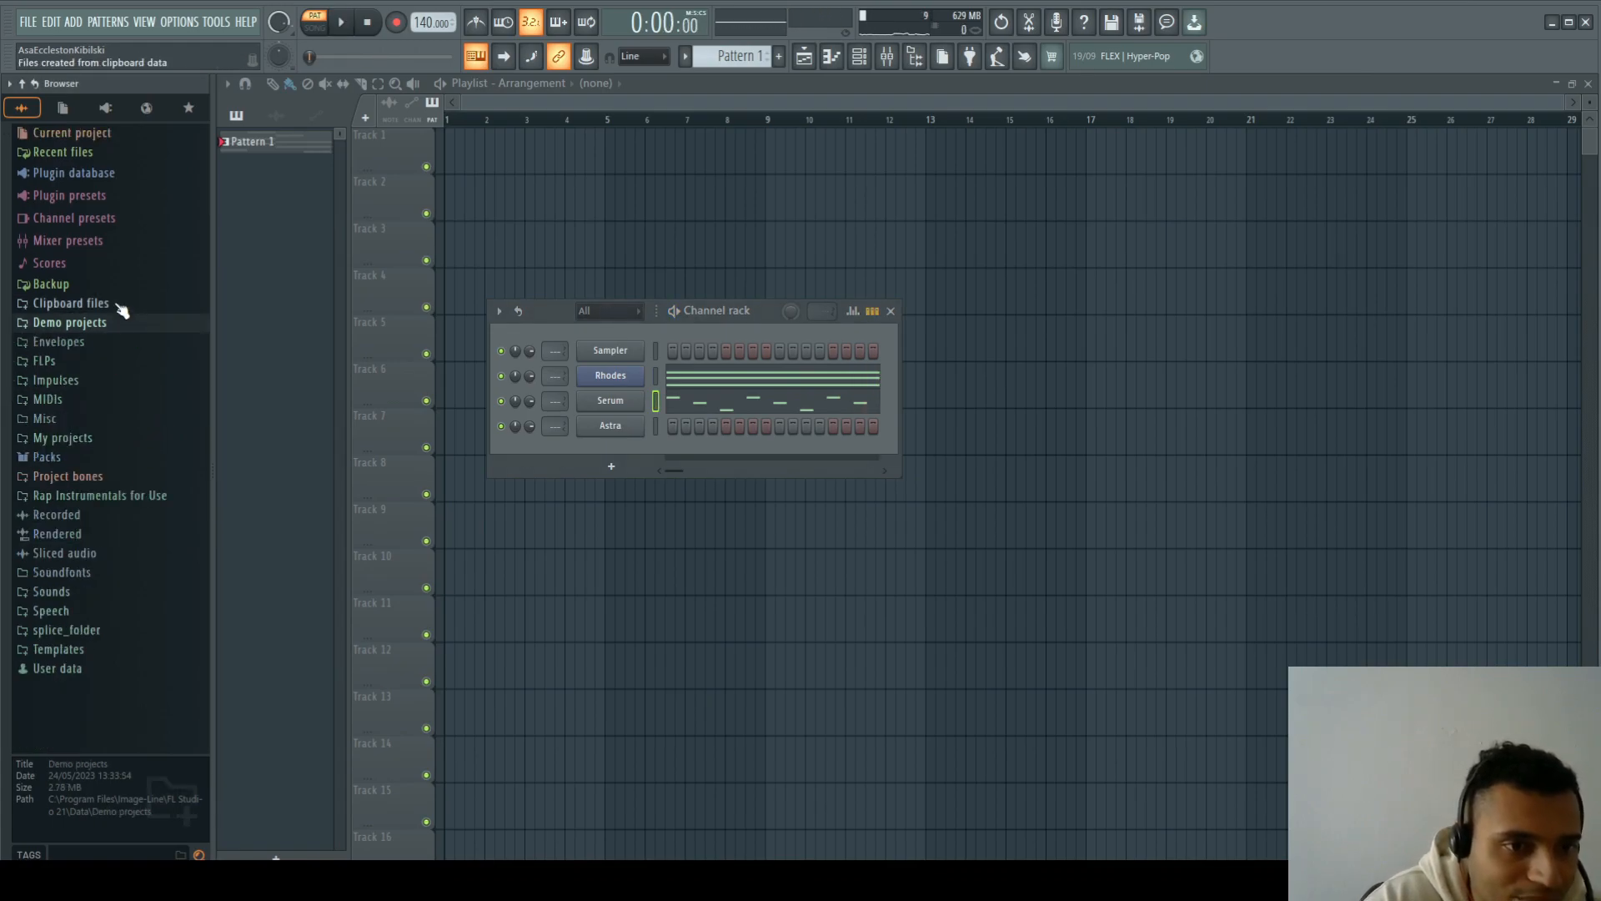
{"action": "left_click", "coordinate": [48, 457]}
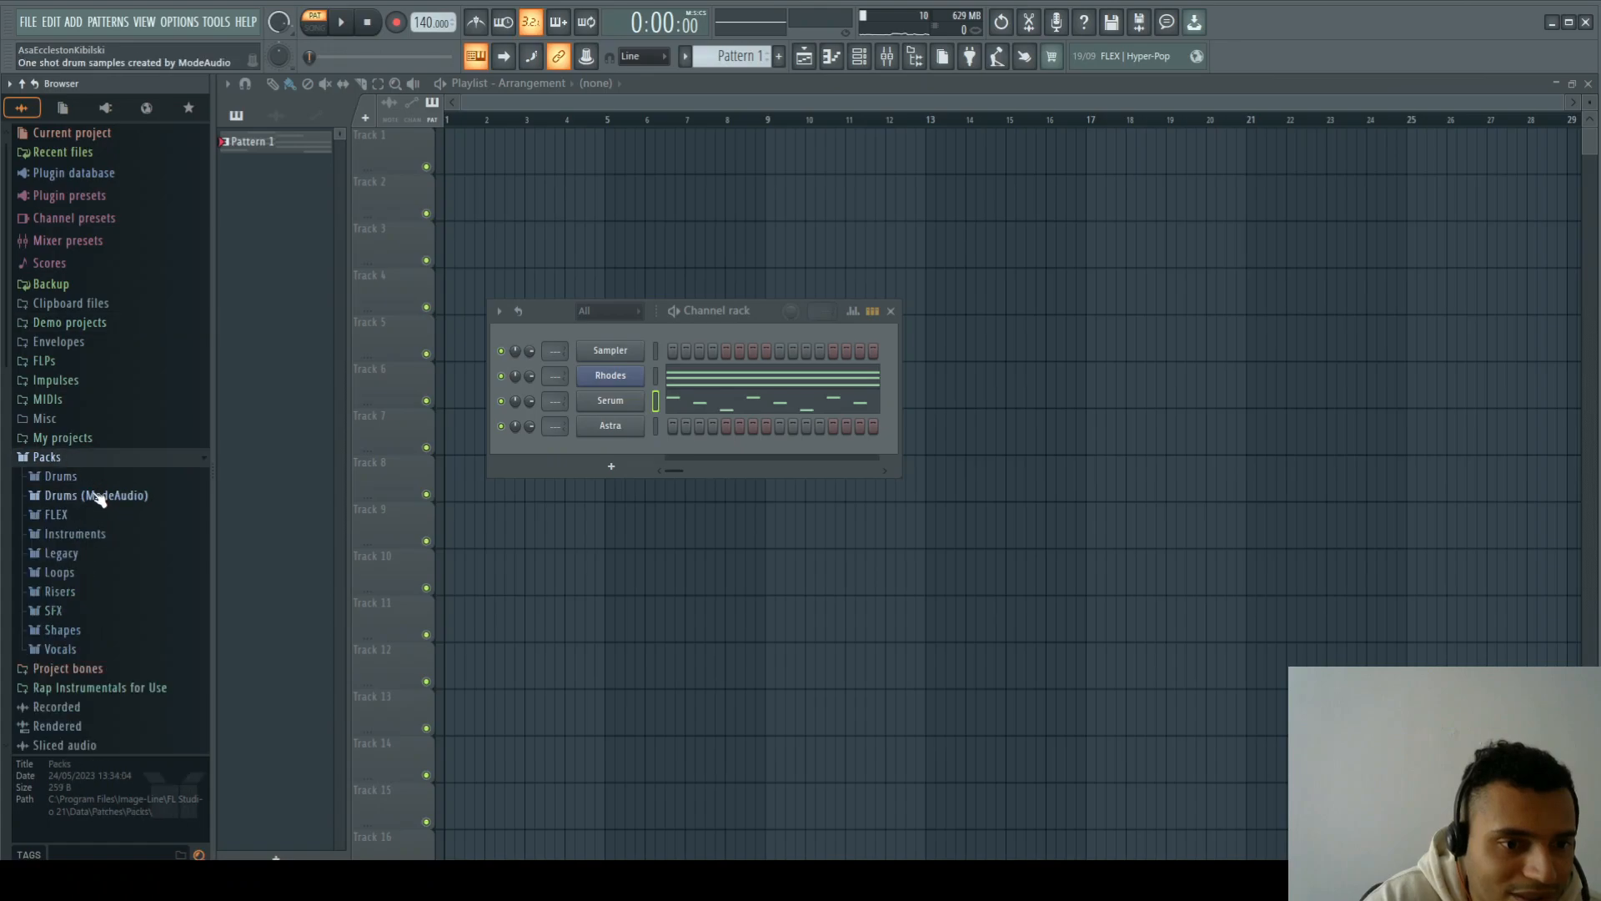
{"action": "left_click", "coordinate": [83, 476]}
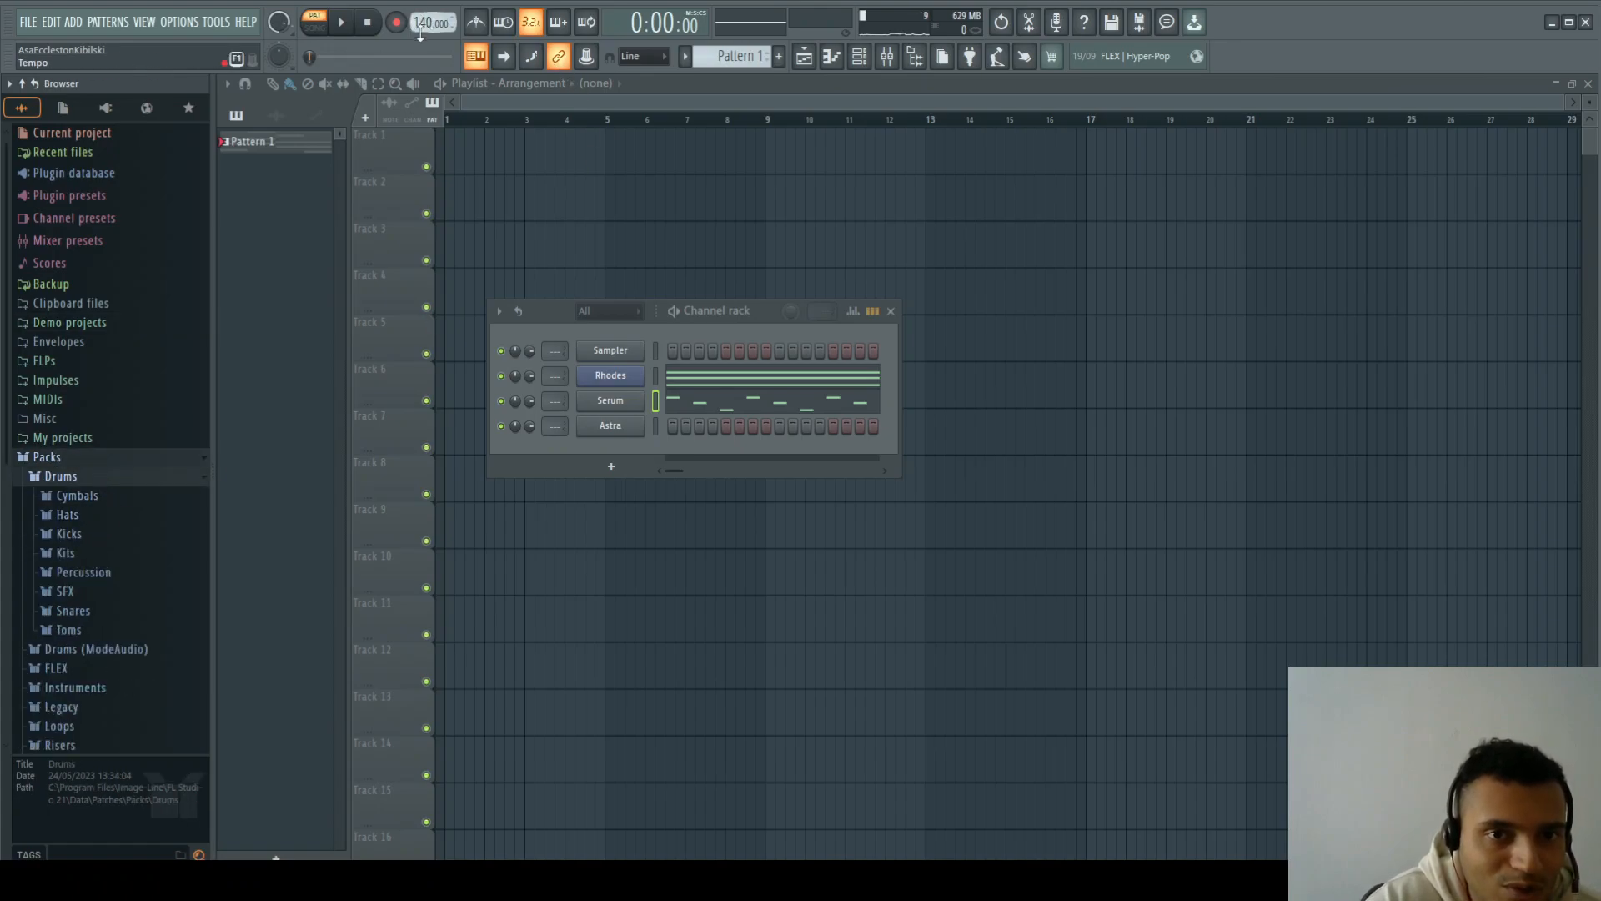
{"action": "left_click", "coordinate": [70, 535]}
{"action": "left_click_drag", "start_coordinate": [96, 439], "coordinate": [642, 457]}
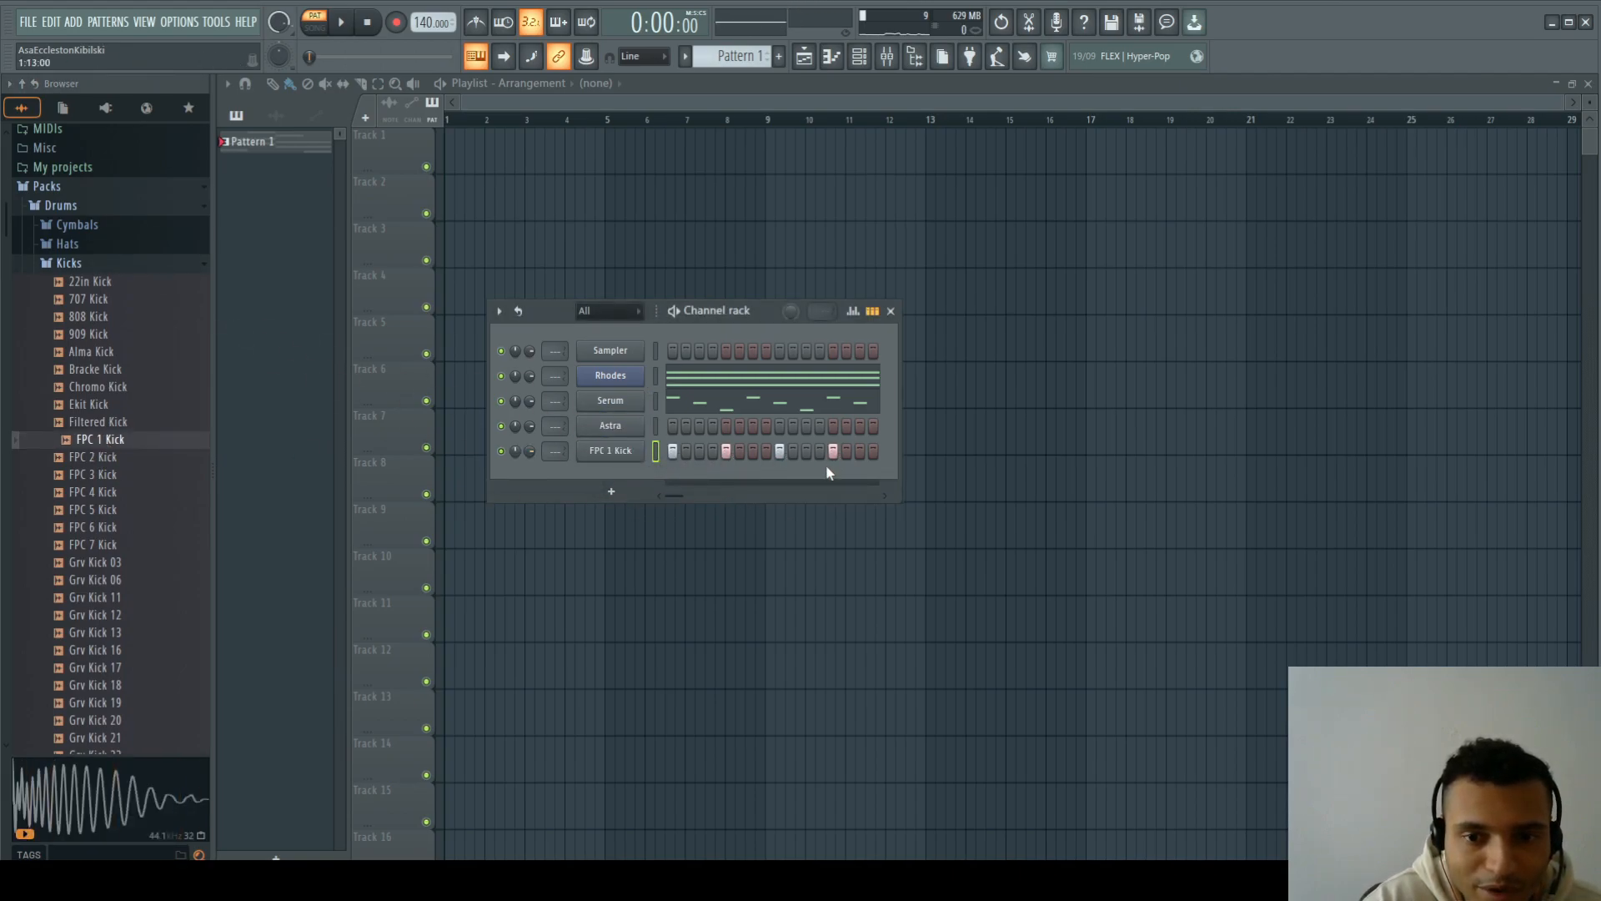
{"action": "key", "text": "space"}
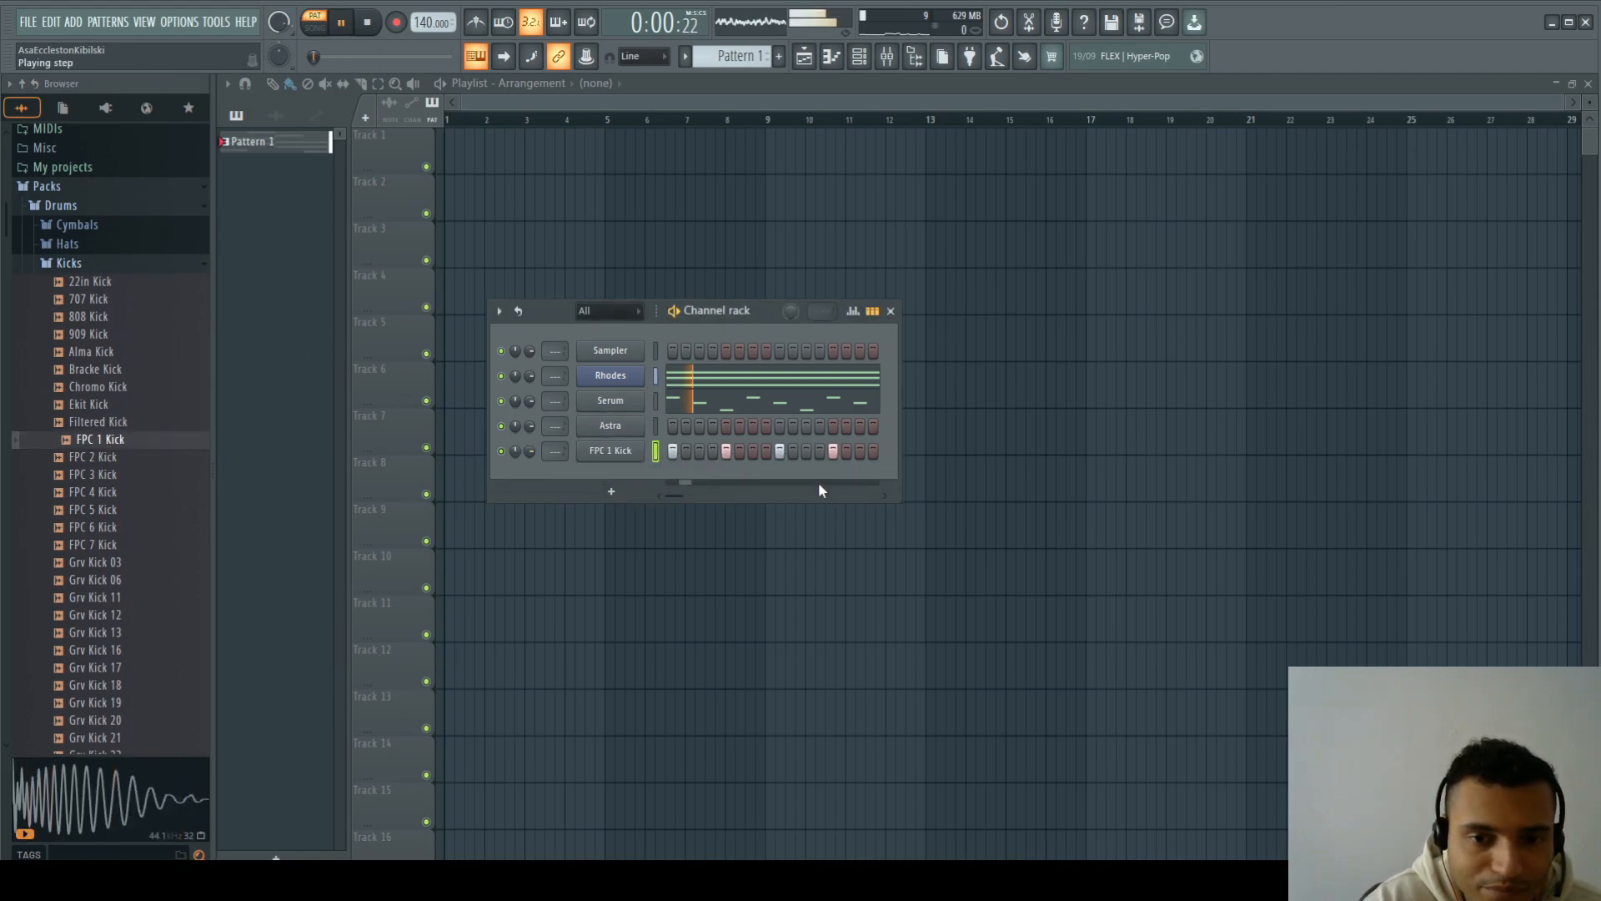
{"action": "left_click", "coordinate": [112, 267]}
{"action": "key", "text": "space"}
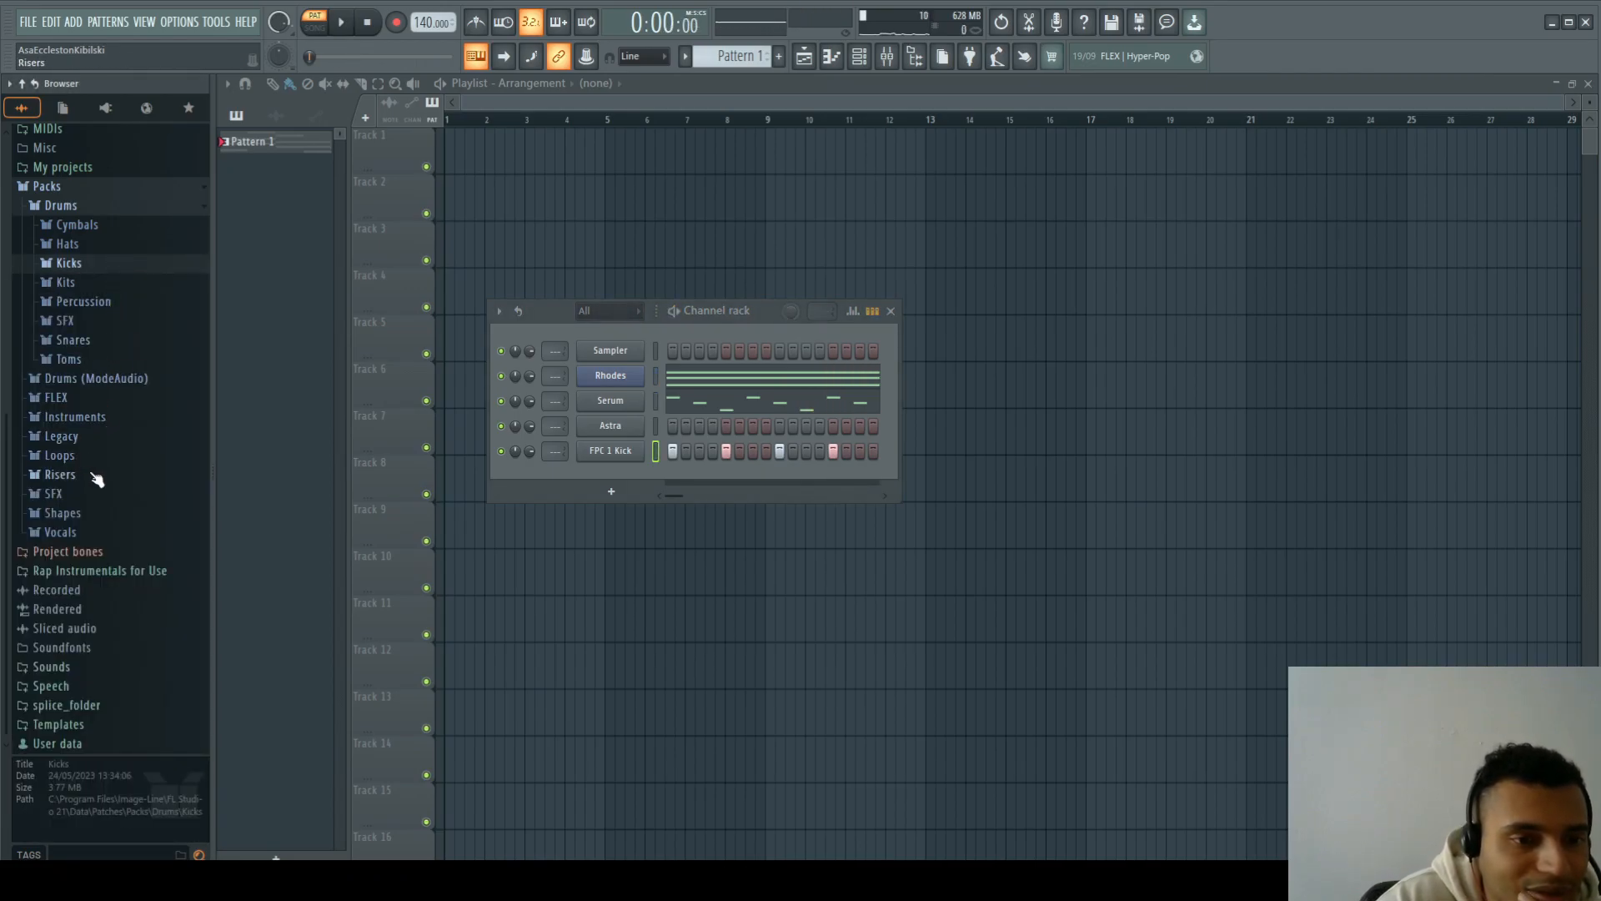
Step: Add 909 Snare from the Snares pack as a new channel with hits on steps 5 and 13, and preview the beat
{"action": "left_click", "coordinate": [79, 342]}
{"action": "left_click_drag", "start_coordinate": [99, 446], "coordinate": [621, 475]}
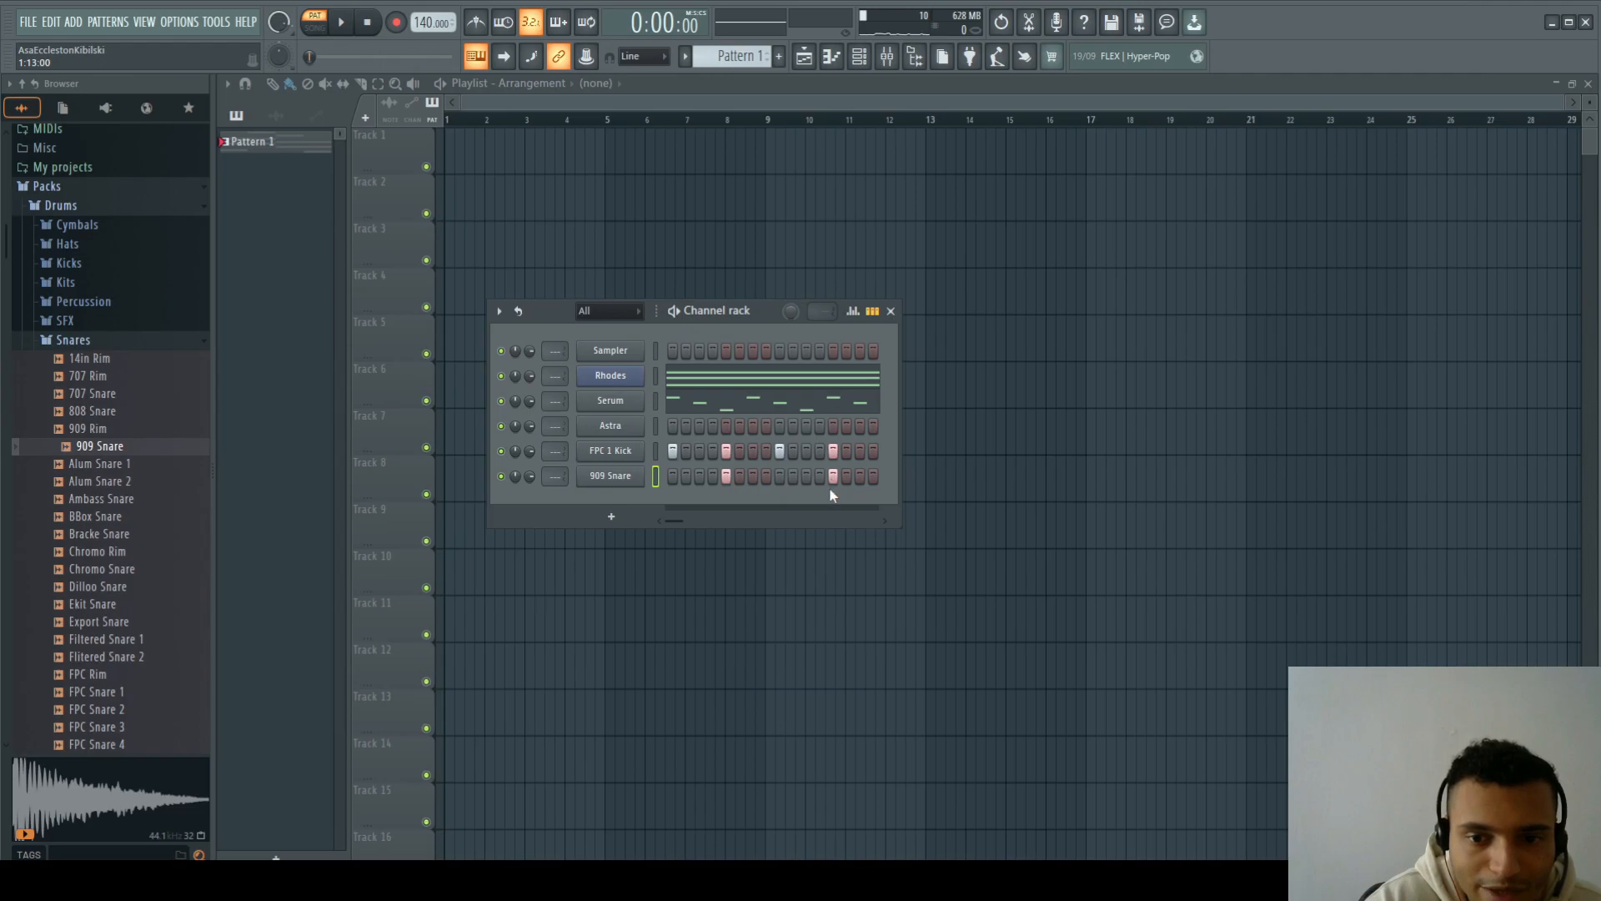
{"action": "key", "text": "space"}
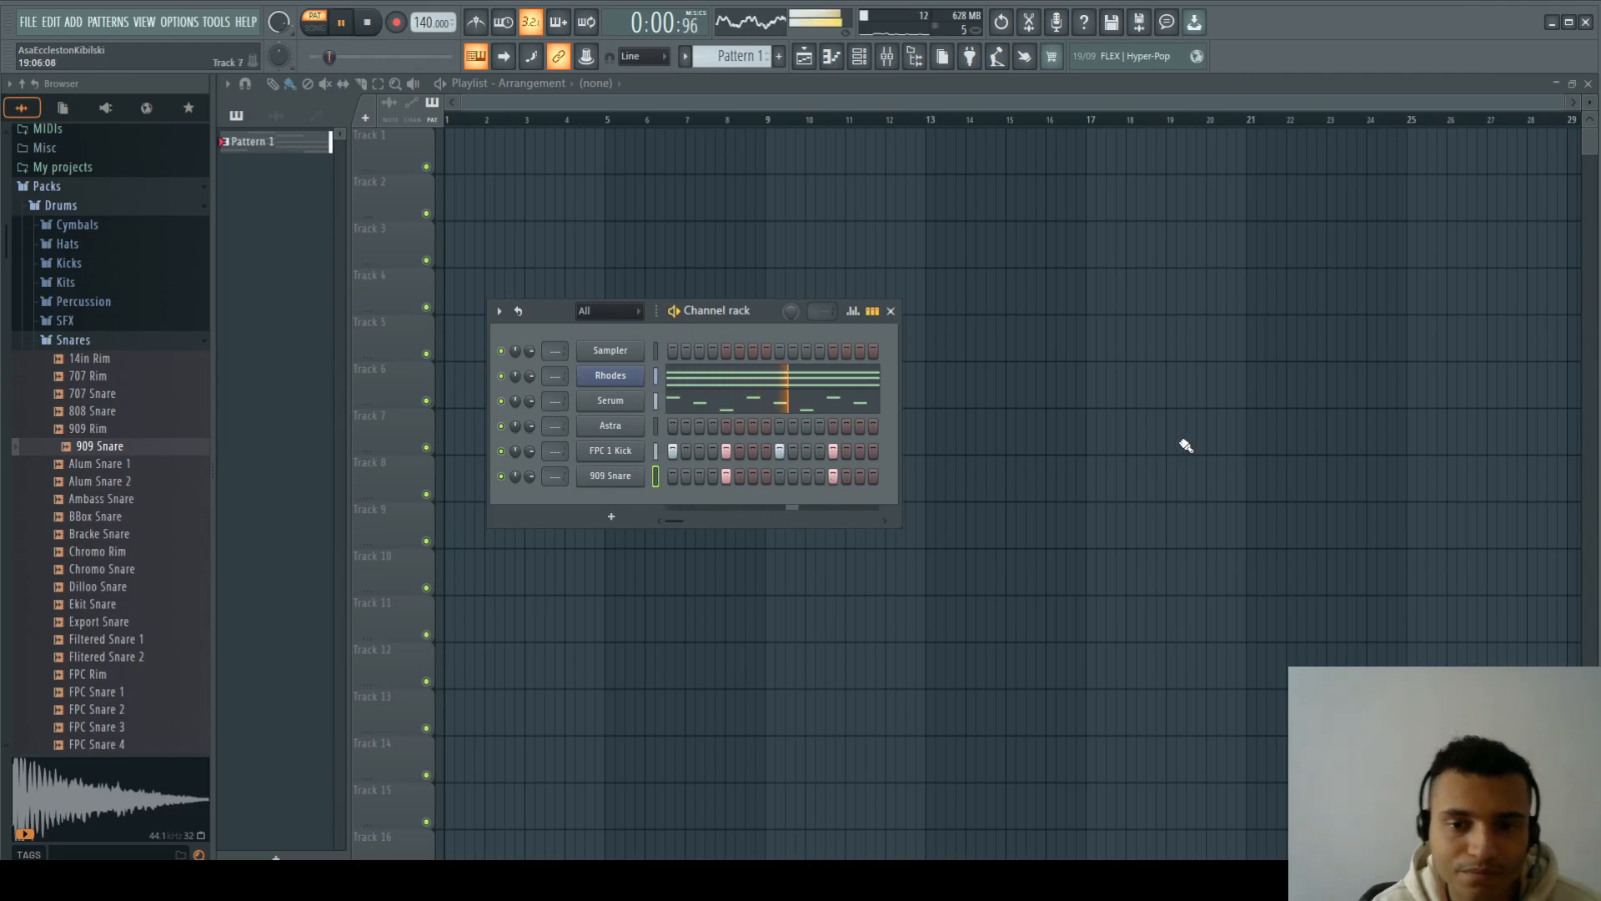
{"action": "key", "text": "space"}
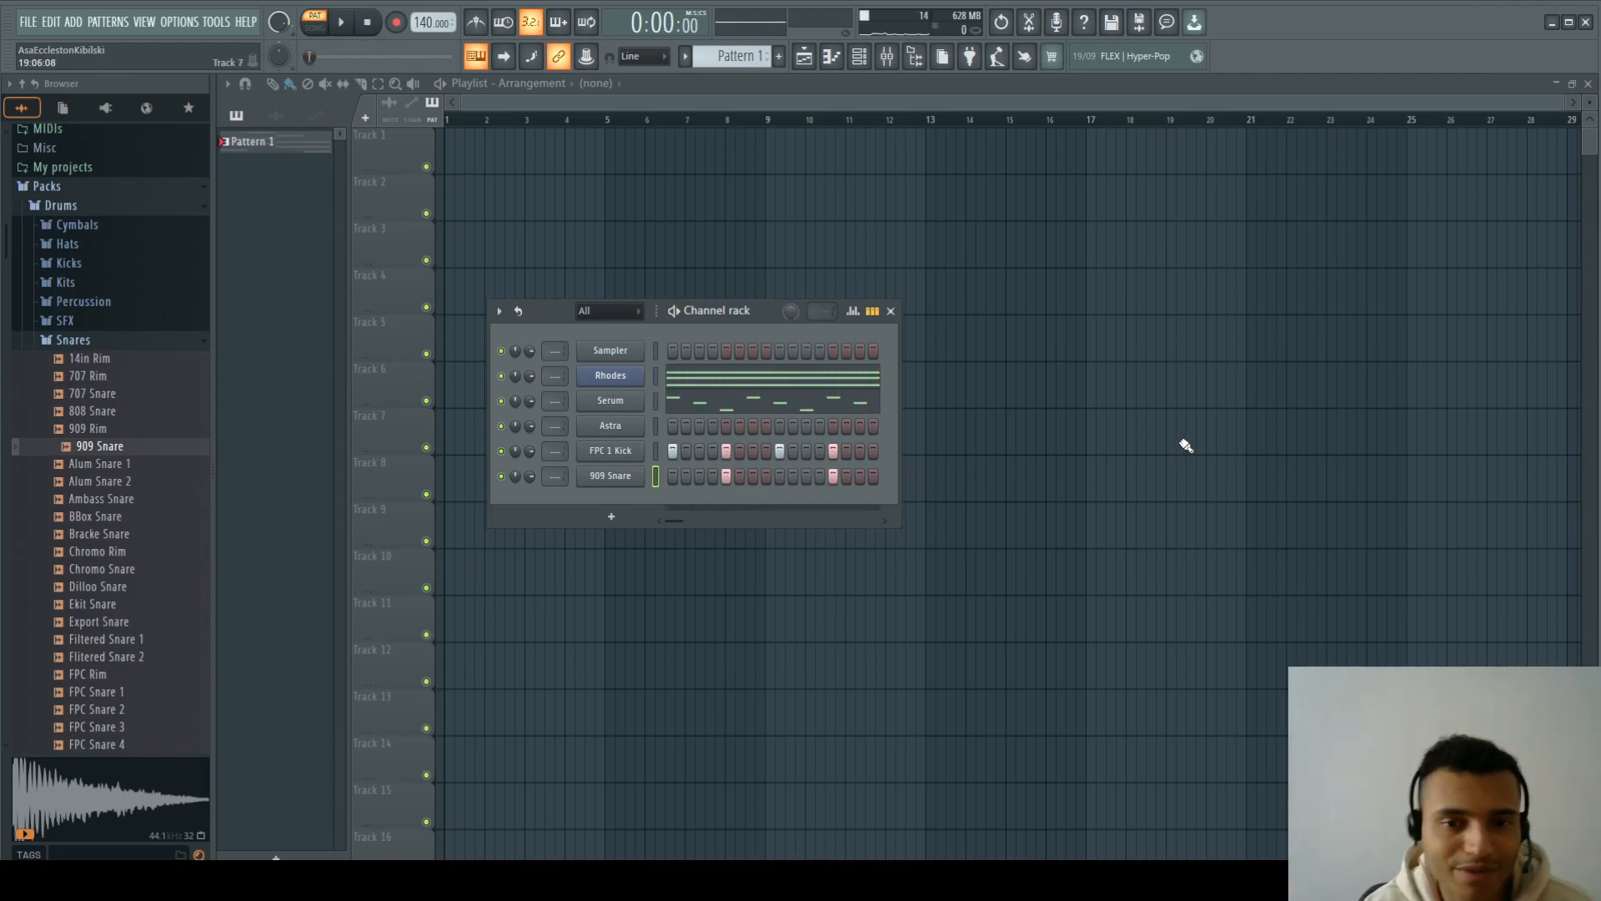